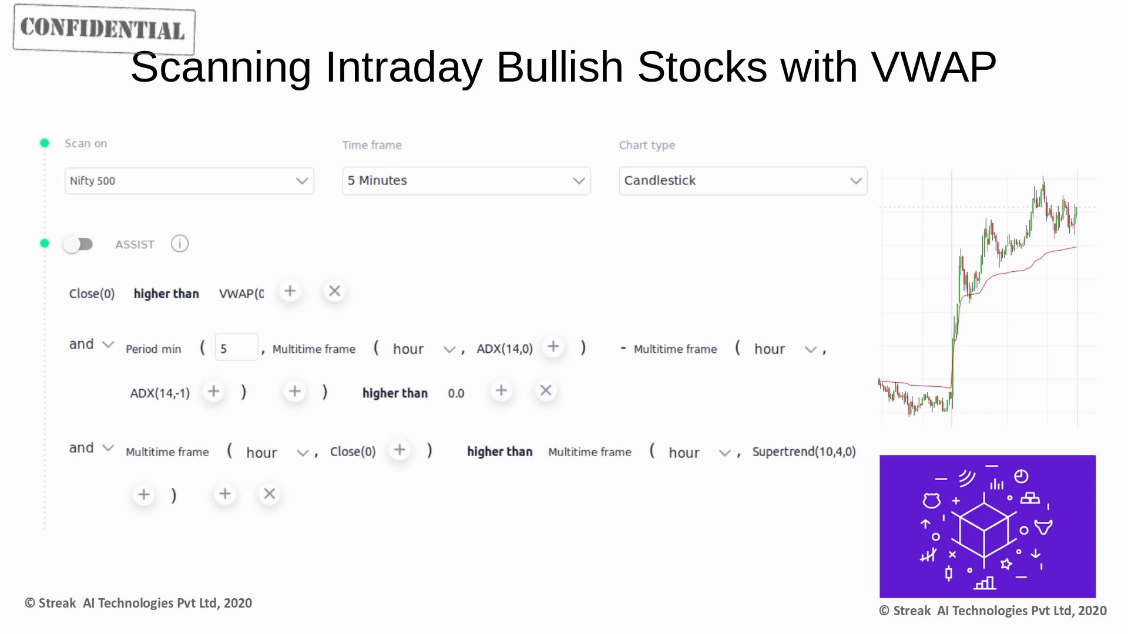
# - Switch from the presentation to the browser window with the Kite charts and open streak.zerodha.com in a new tab
pyautogui.hotkey('alt', 'Tab')
pyautogui.hotkey('alt', 'Tab')
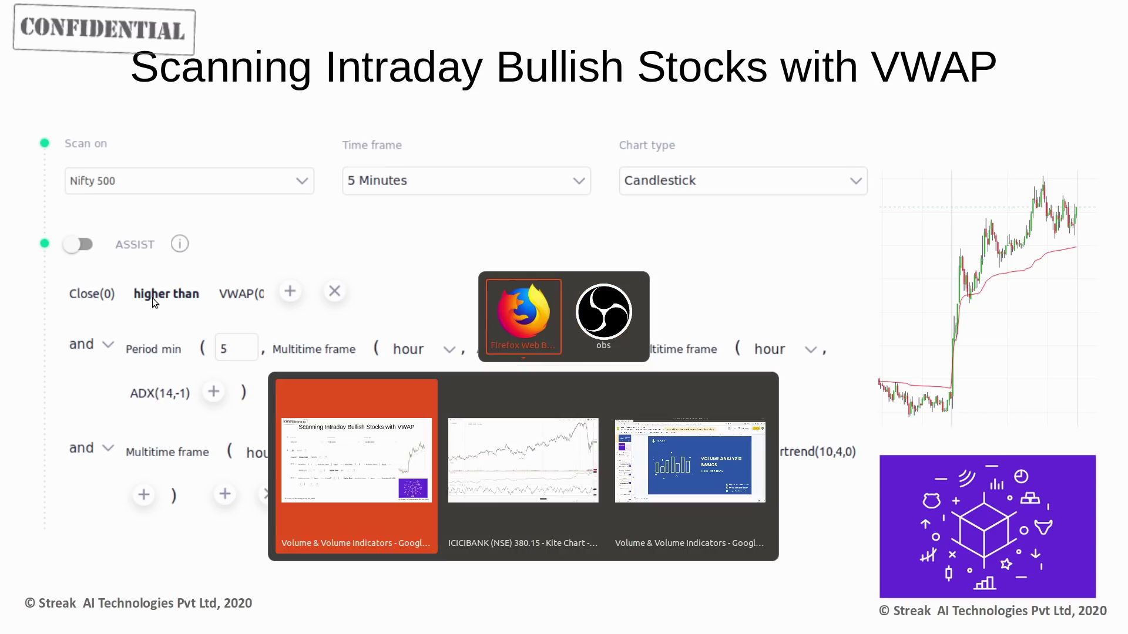
pyautogui.hotkey('alt', '`')
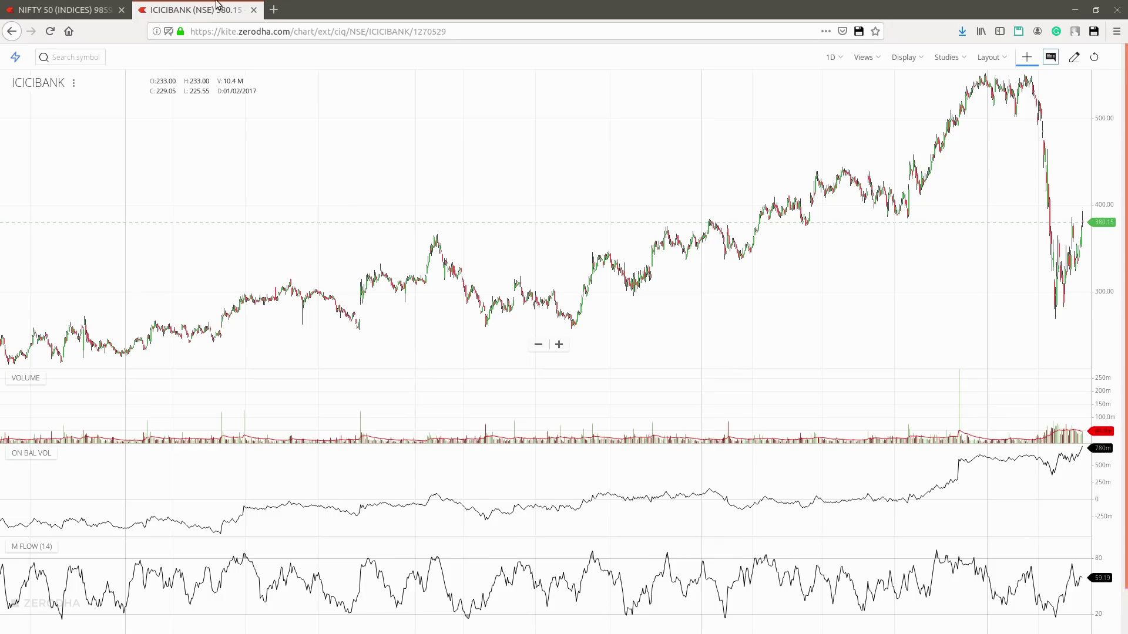
pyautogui.click(274, 10)
pyautogui.write('streak.zerodha.com/')
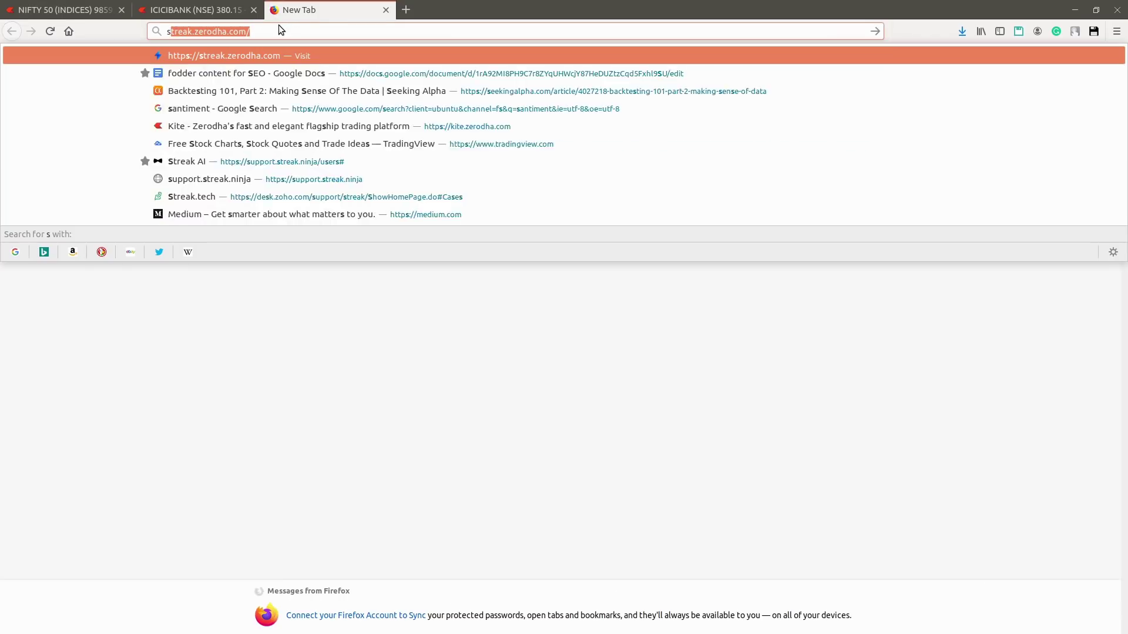
pyautogui.press('Return')
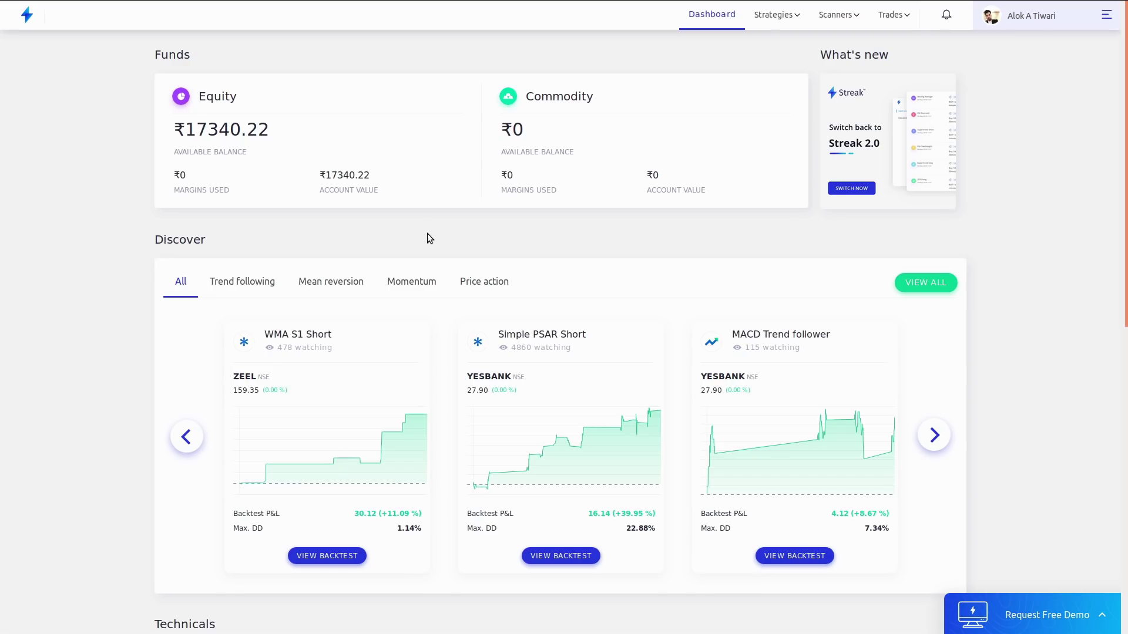
# - Start creating a new scanner that scans Nifty 500 on a 5 Minutes time frame
pyautogui.click(836, 14)
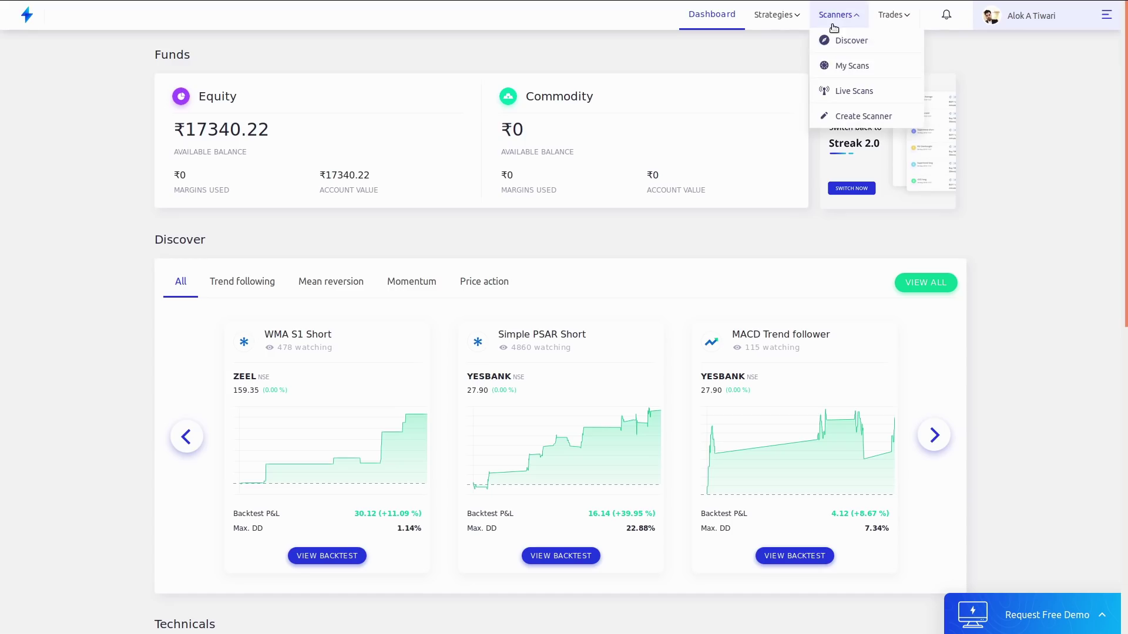
pyautogui.click(860, 123)
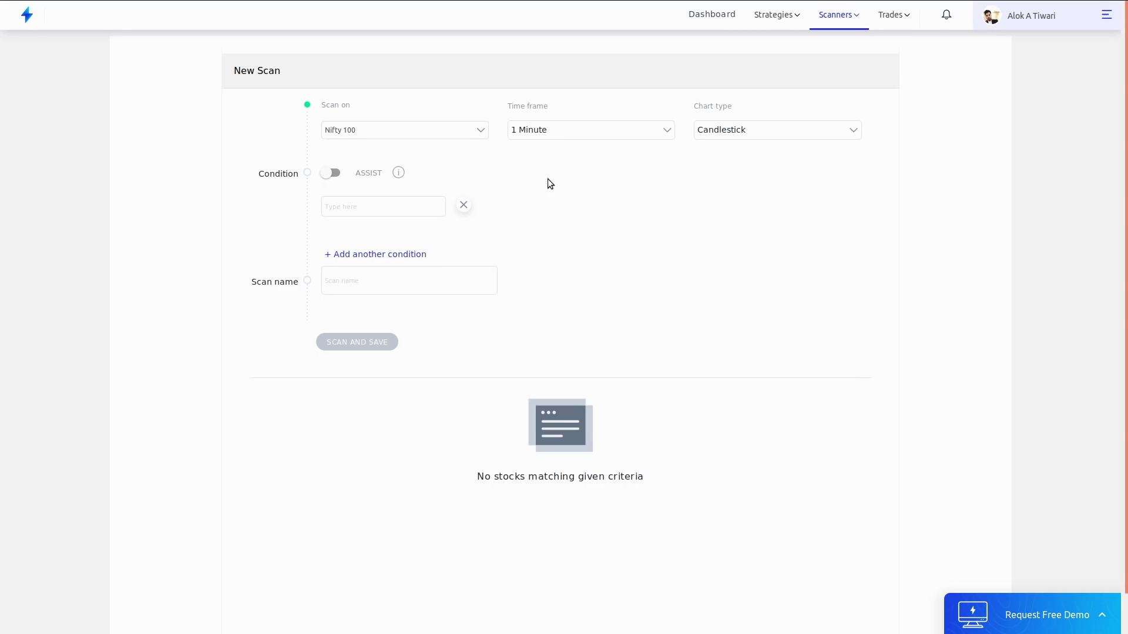
pyautogui.click(556, 131)
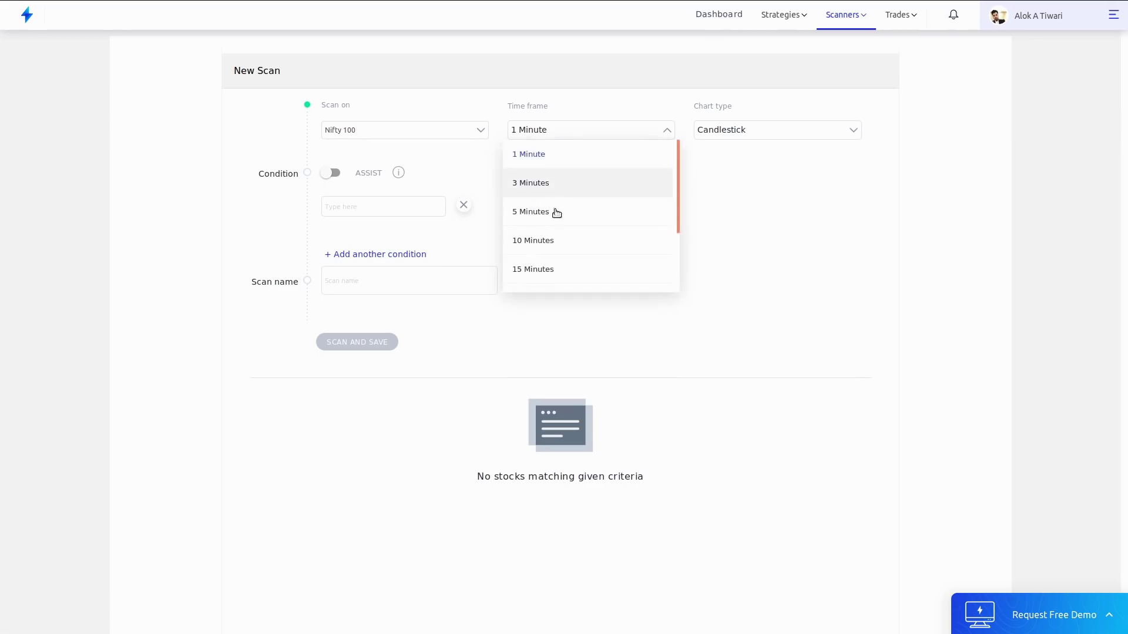
pyautogui.click(557, 213)
pyautogui.click(457, 126)
pyautogui.click(425, 227)
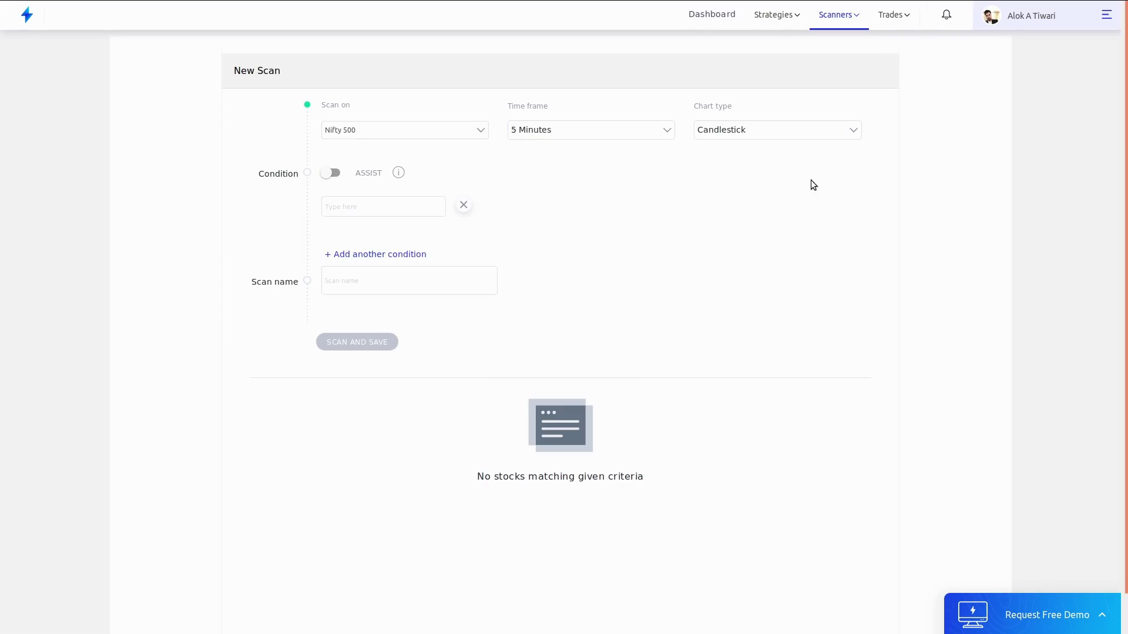
# - Build the first scan condition as Close(0) higher than VWAP(0)
pyautogui.click(406, 208)
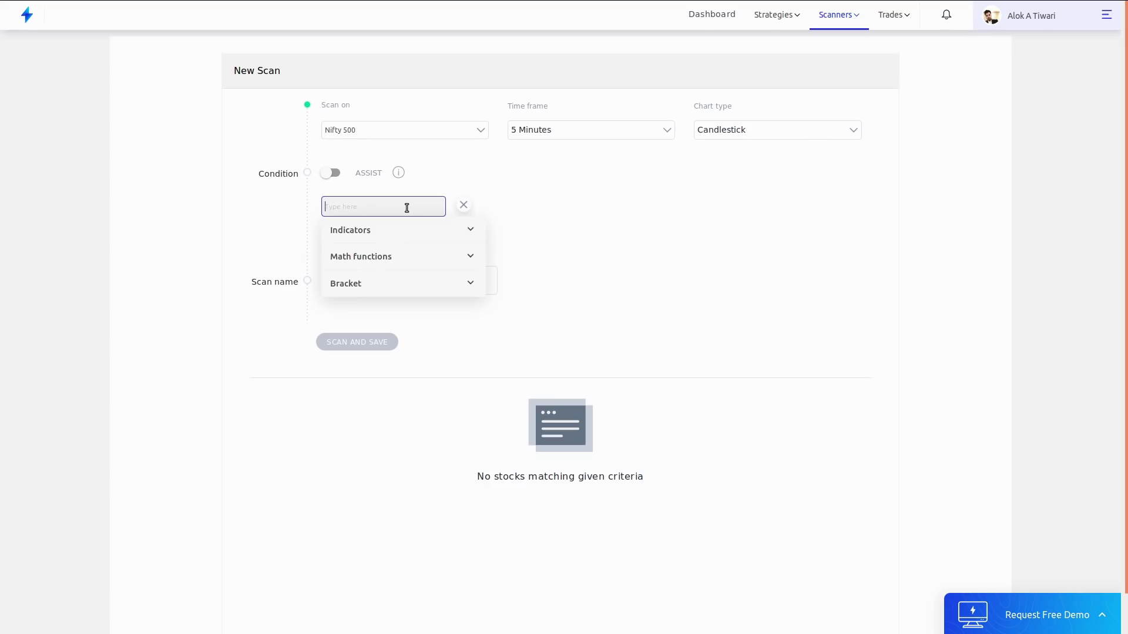
pyautogui.write('clo')
pyautogui.click(400, 253)
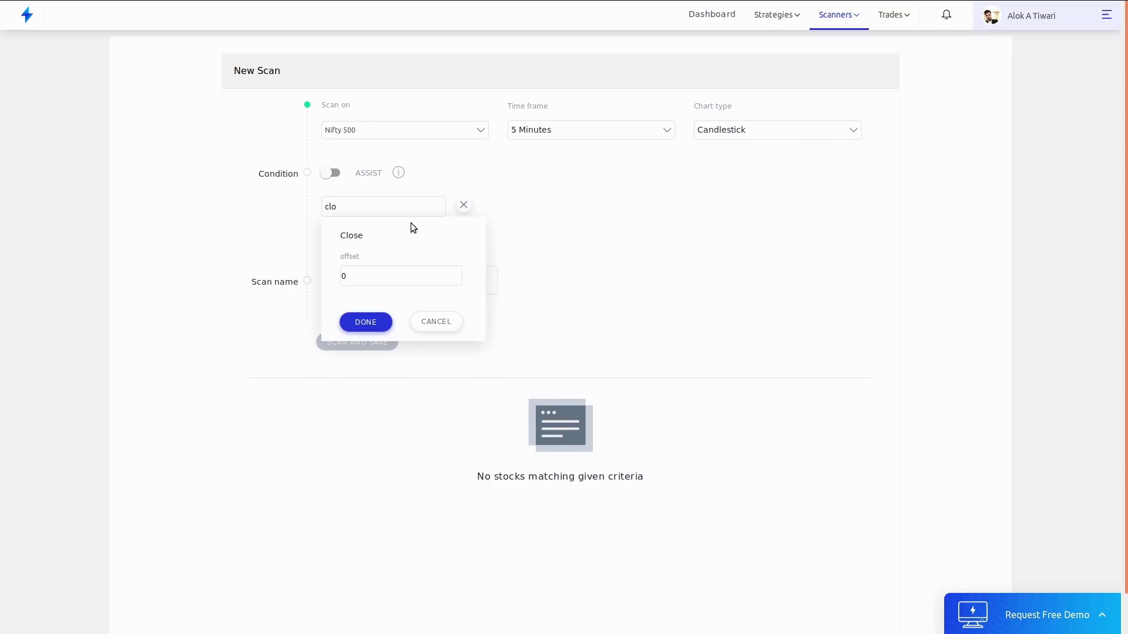
pyautogui.click(365, 321)
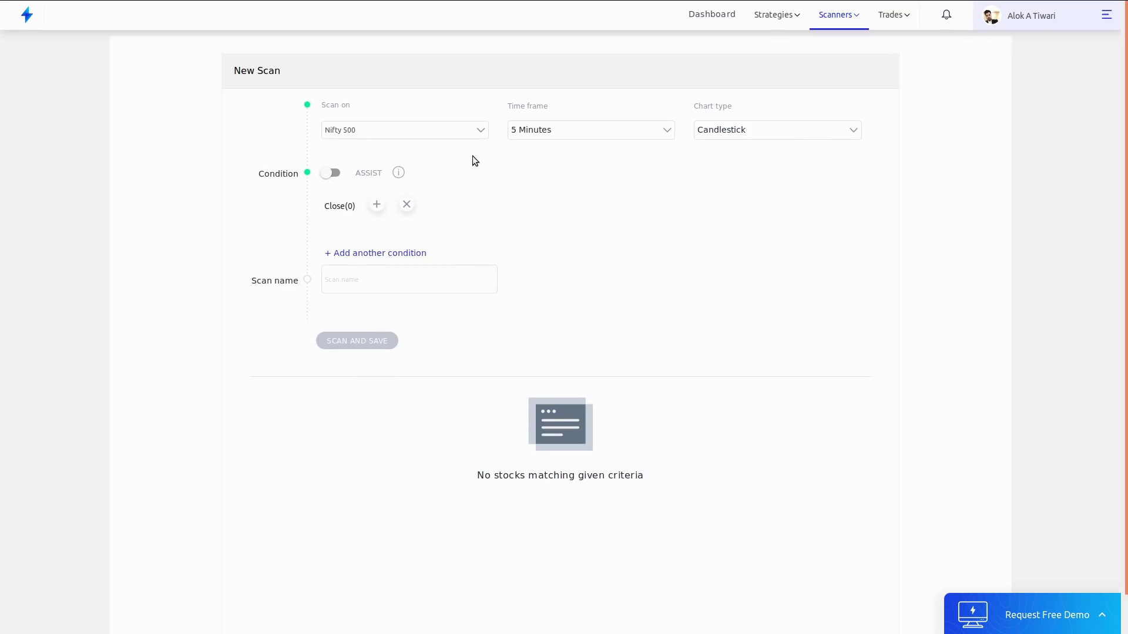
pyautogui.click(376, 204)
pyautogui.write('high')
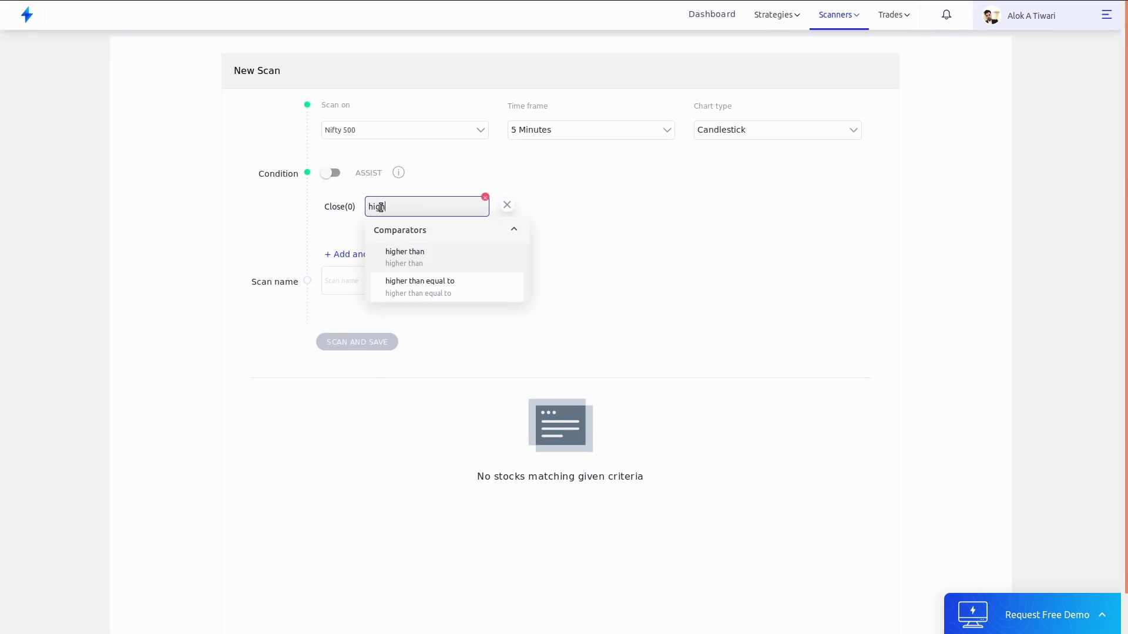
pyautogui.click(420, 259)
pyautogui.click(437, 205)
pyautogui.write('vwa')
pyautogui.click(469, 249)
pyautogui.click(467, 322)
# - Add a second condition joined with "and" that starts with the Period min function over 5 periods
pyautogui.click(386, 254)
pyautogui.click(393, 245)
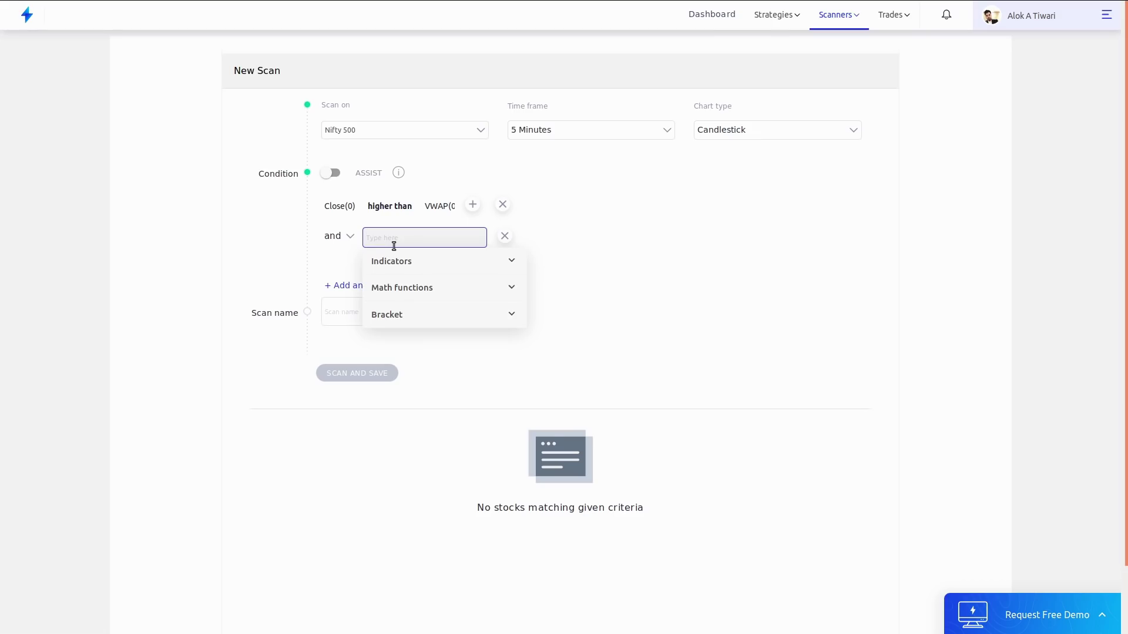
pyautogui.write('per')
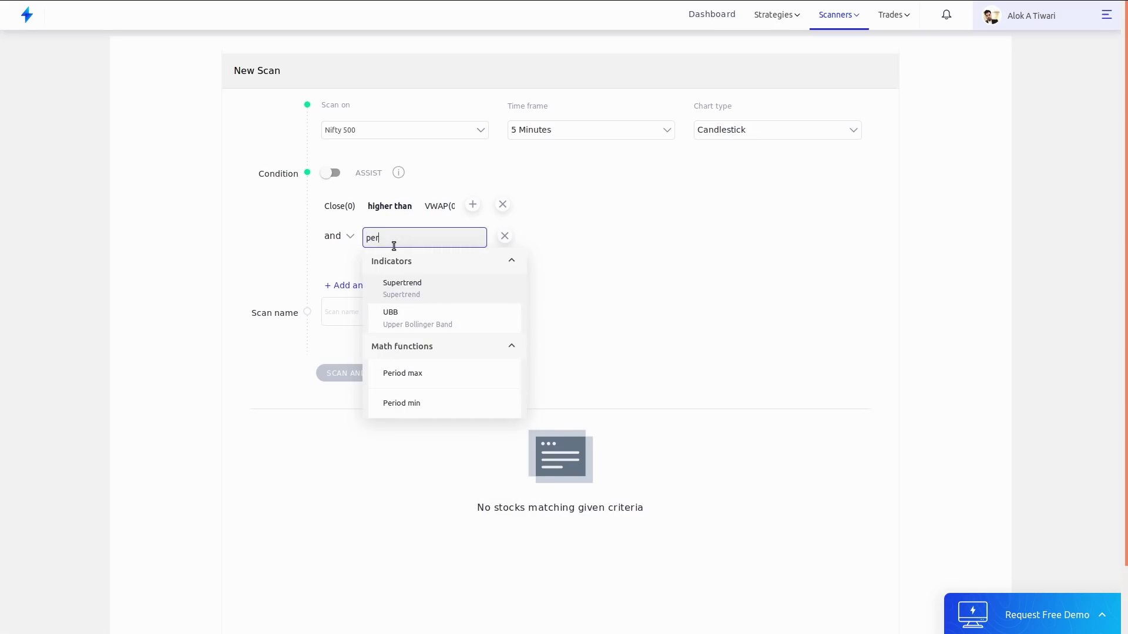
pyautogui.click(416, 396)
pyautogui.click(440, 240)
pyautogui.press('BackSpace')
pyautogui.press('BackSpace')
pyautogui.write('5')
# - Inside Period min, nest a Multitime frame function set to hour containing ADX(14,0)
pyautogui.click(472, 238)
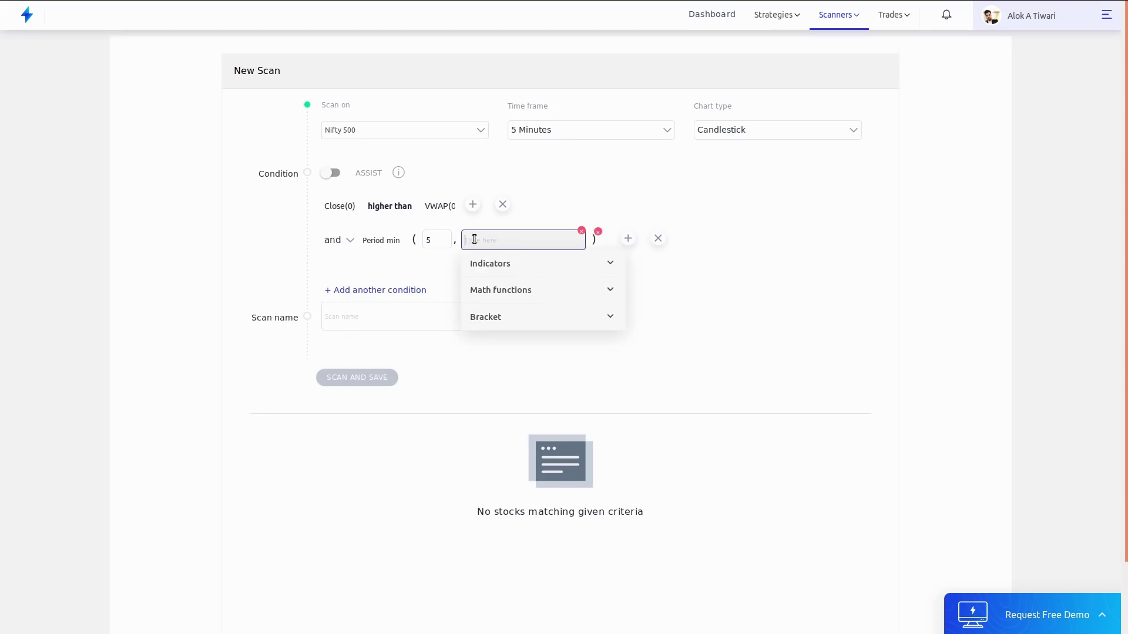
pyautogui.write('mu')
pyautogui.click(505, 289)
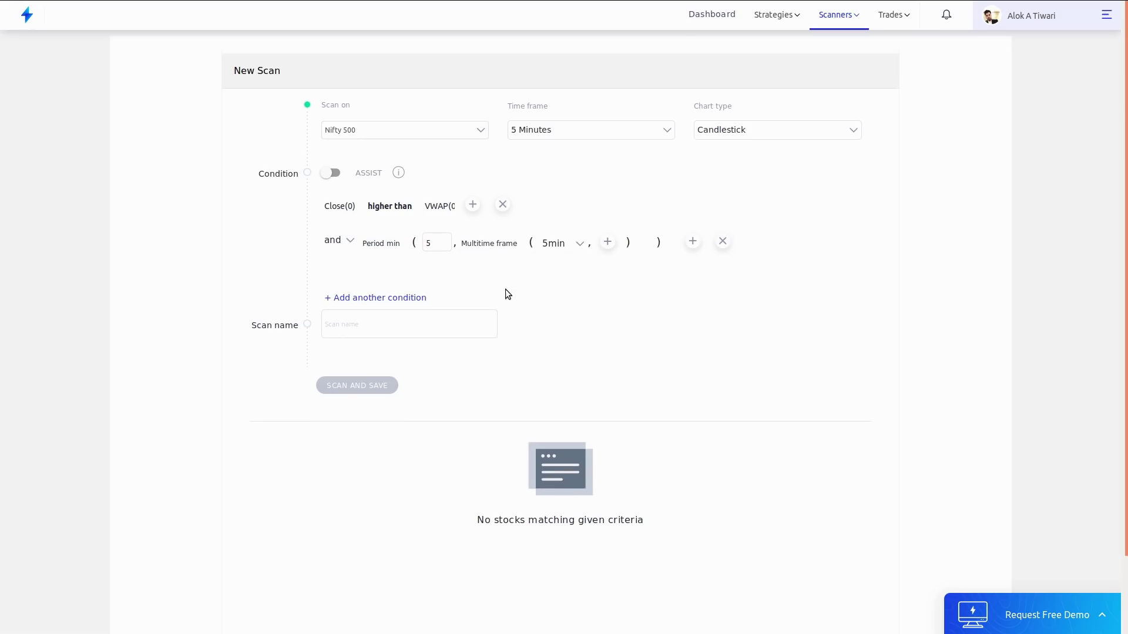
pyautogui.click(550, 248)
pyautogui.scroll(-1, 569, 395)
pyautogui.click(563, 285)
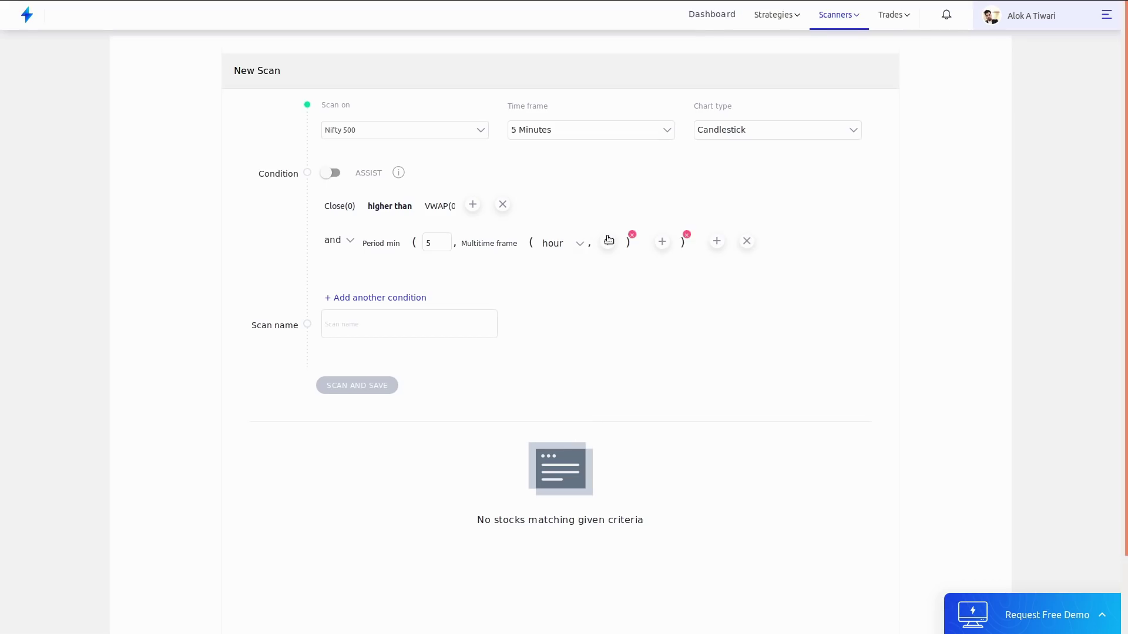
pyautogui.click(610, 241)
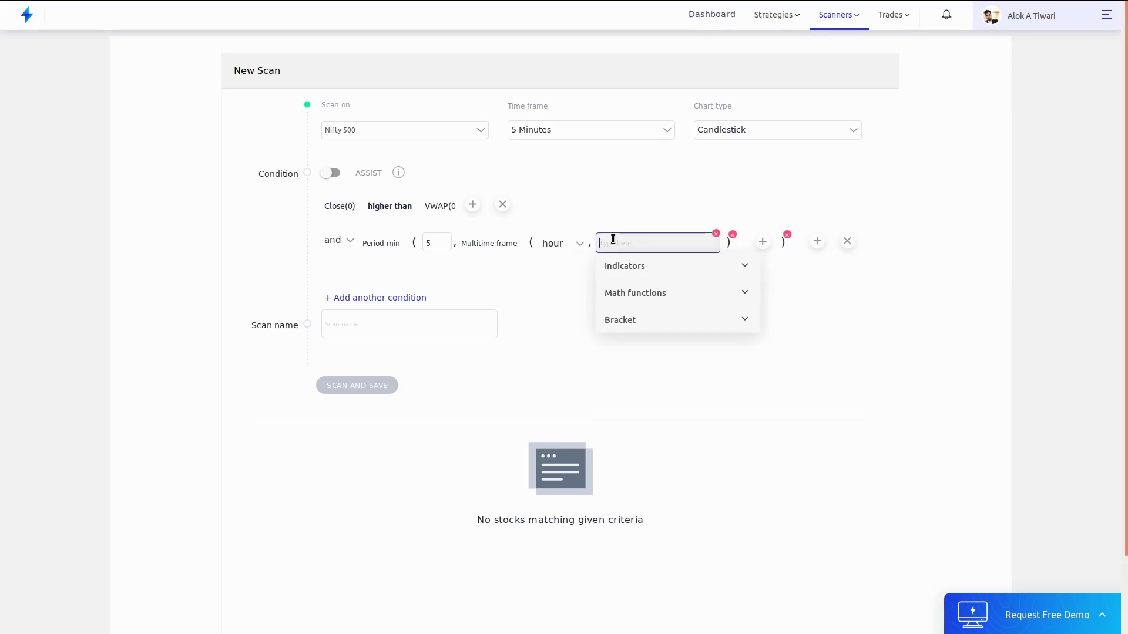
pyautogui.write('adx')
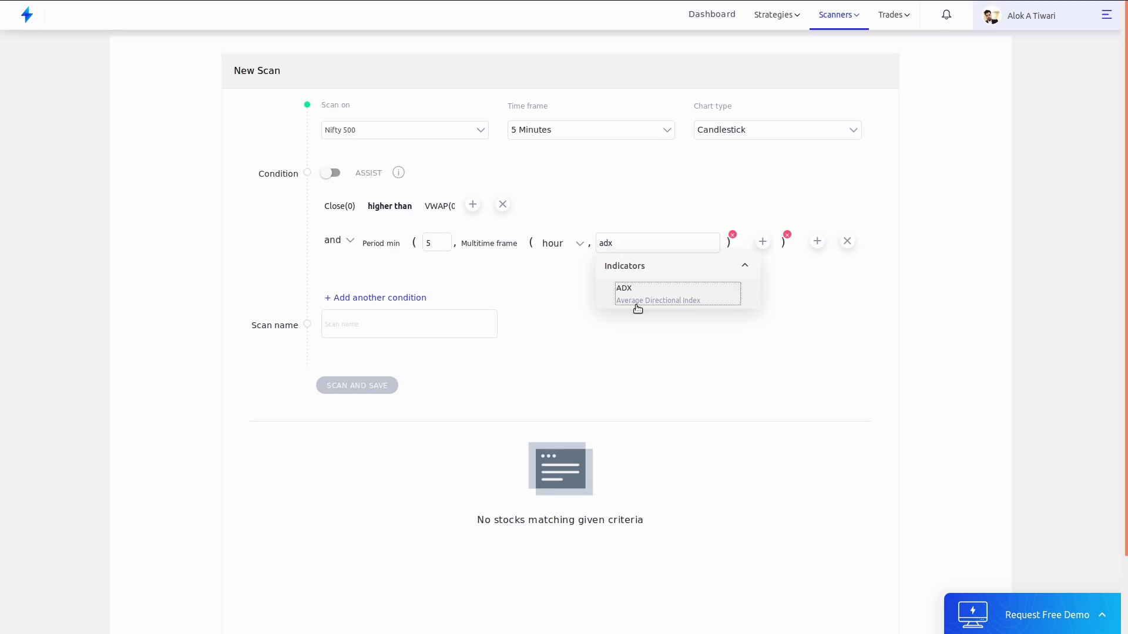
pyautogui.click(637, 305)
pyautogui.click(643, 391)
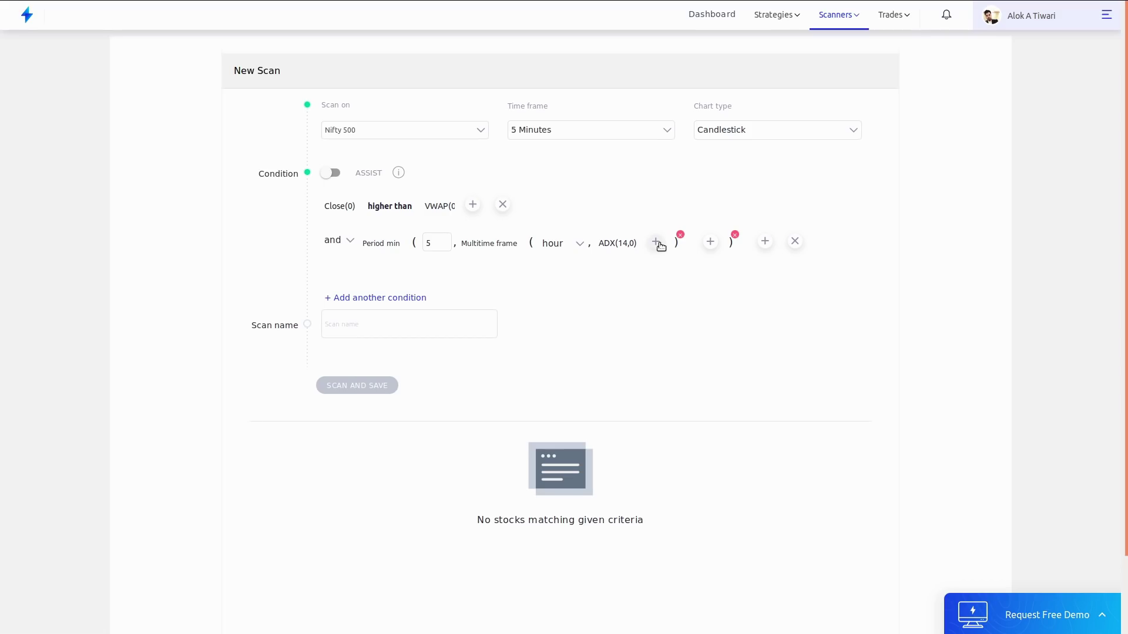
# - After the hourly ADX term inside Period min, subtract a second Multitime frame function set to hour
pyautogui.click(709, 243)
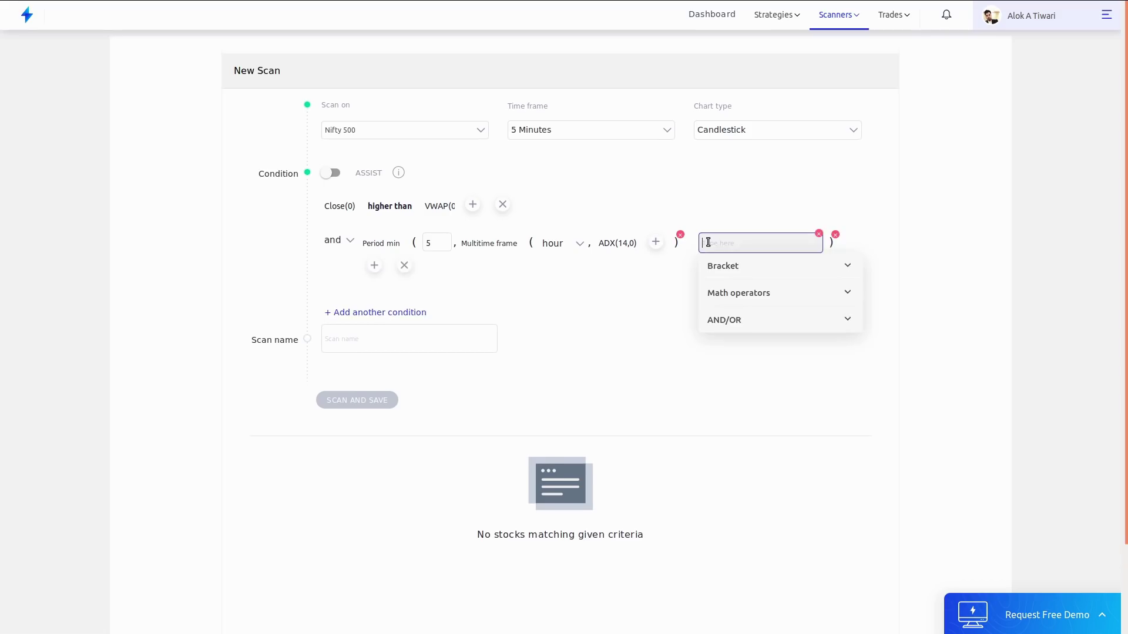
pyautogui.write('-')
pyautogui.click(732, 297)
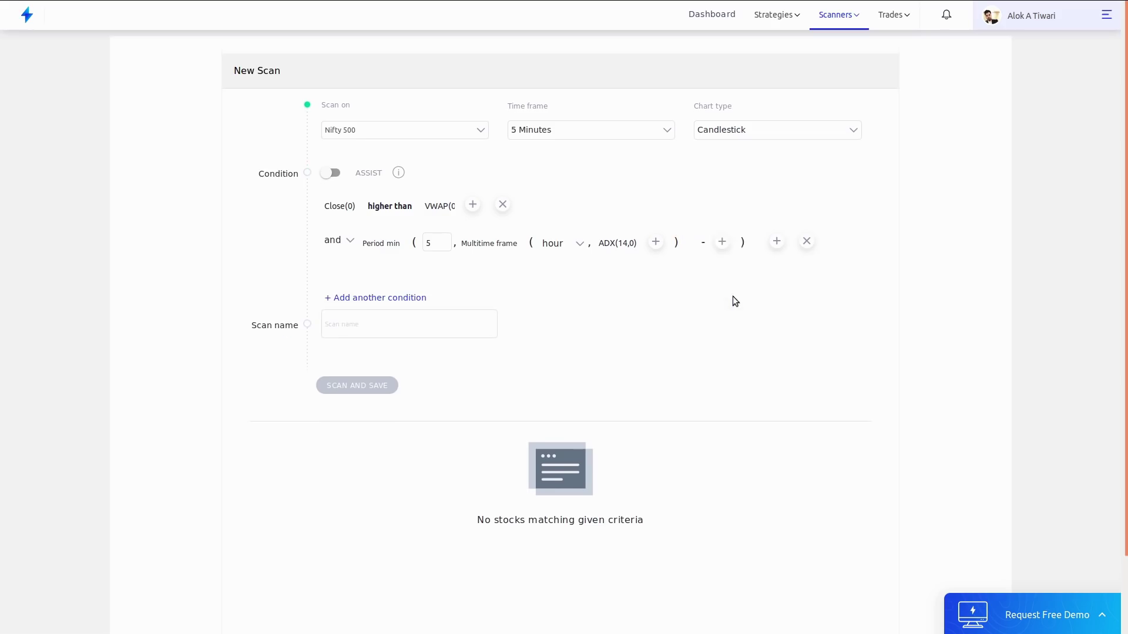
pyautogui.click(723, 242)
pyautogui.write('mul')
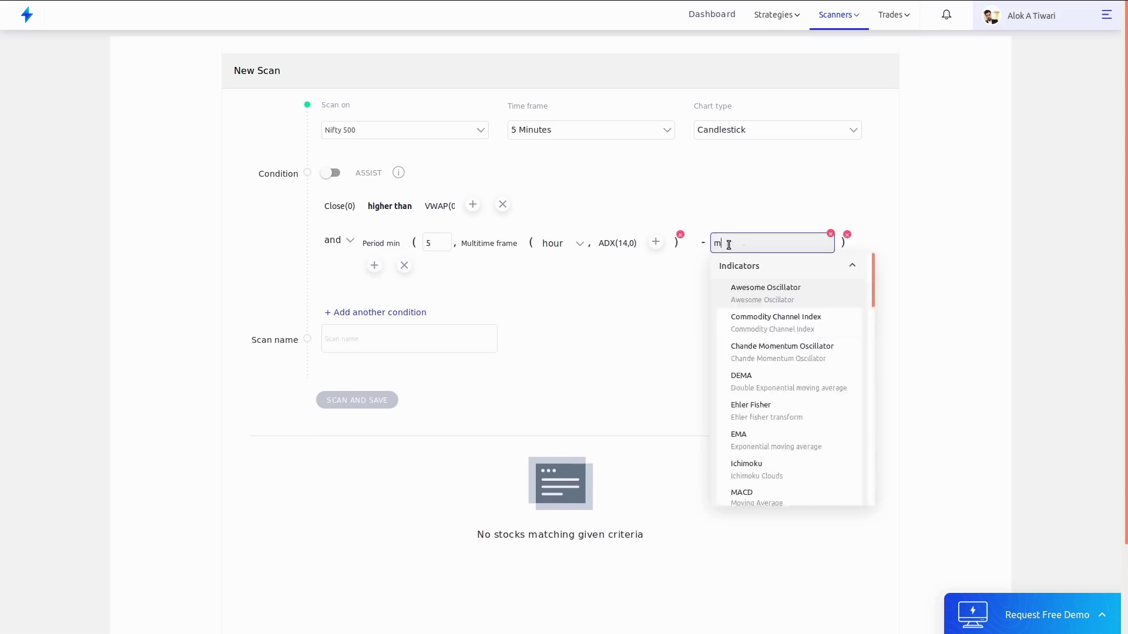
pyautogui.click(754, 292)
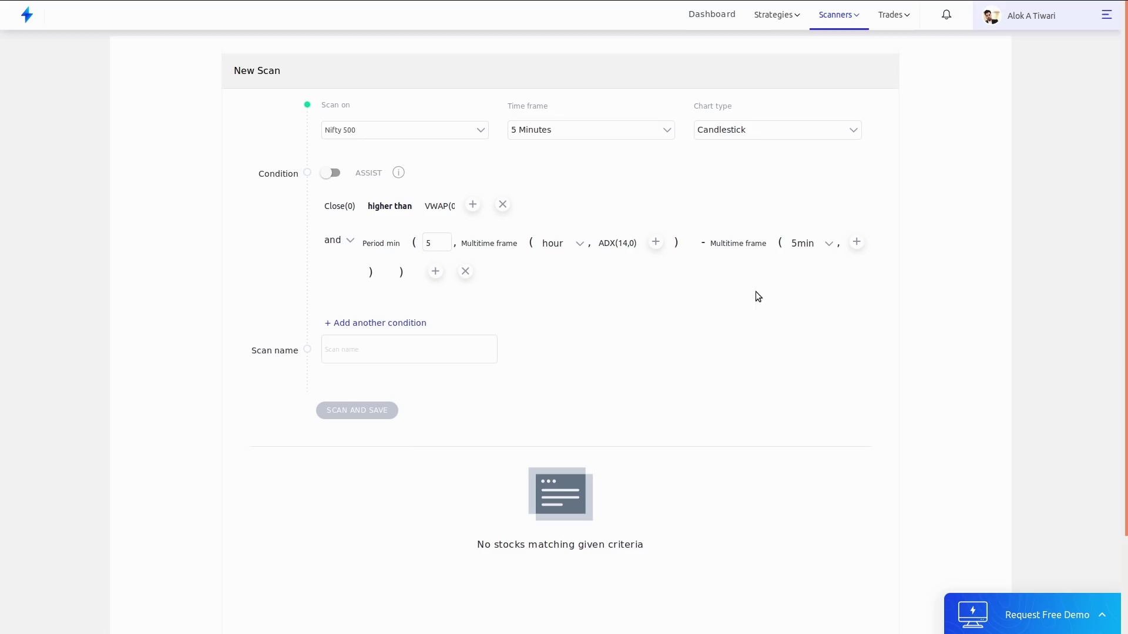
pyautogui.click(803, 243)
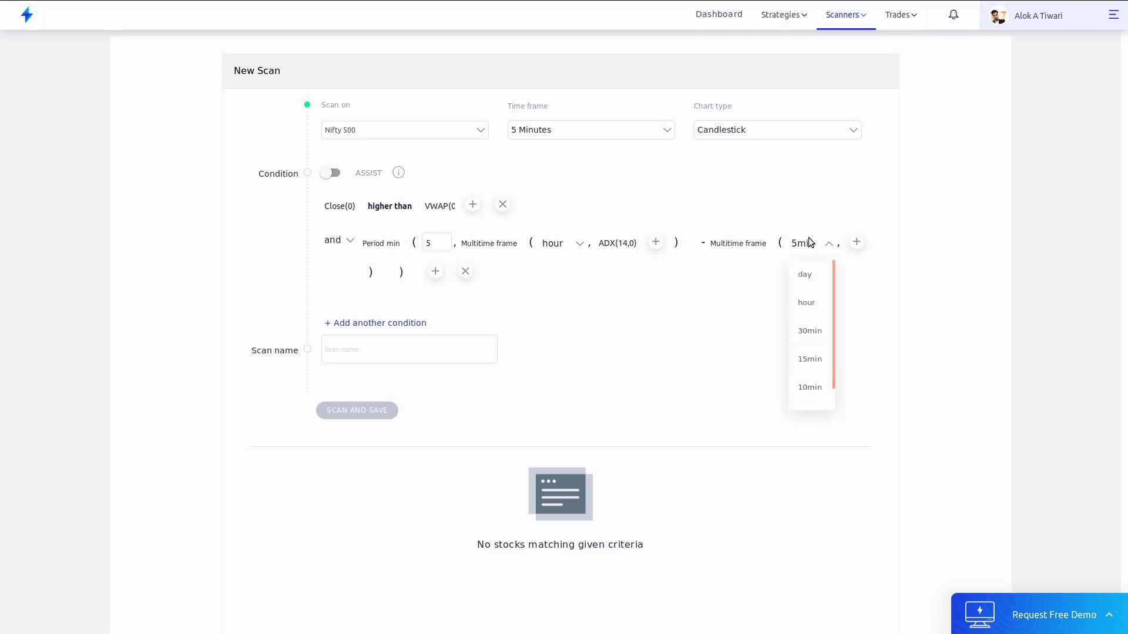
pyautogui.click(813, 308)
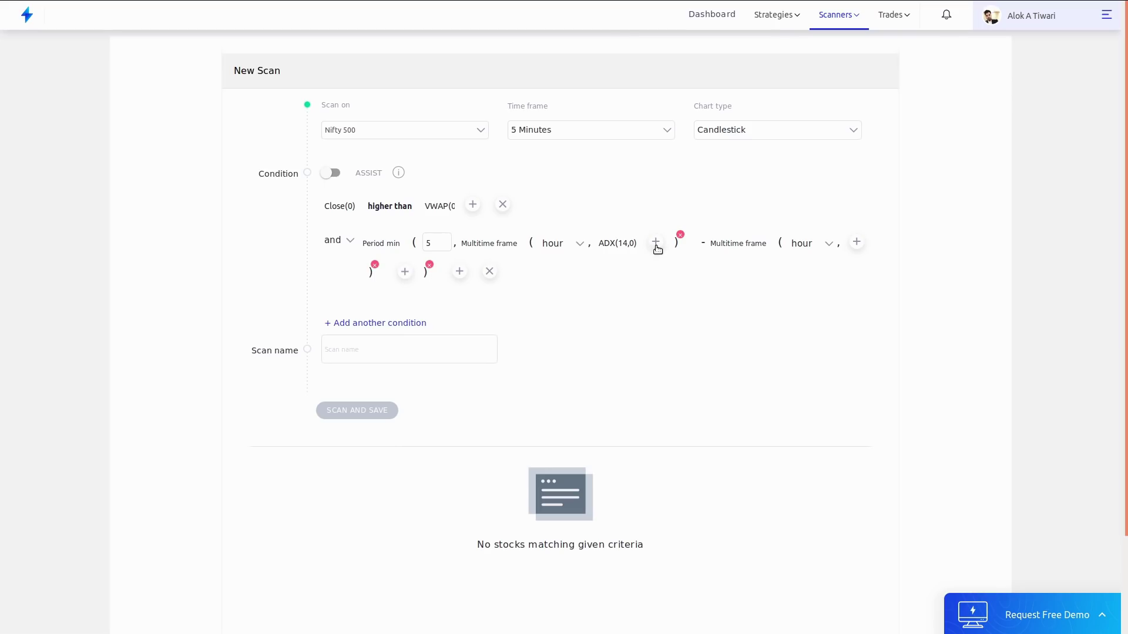
# - Fill the second Multitime frame function with ADX at period 14 and offset -1
pyautogui.click(858, 243)
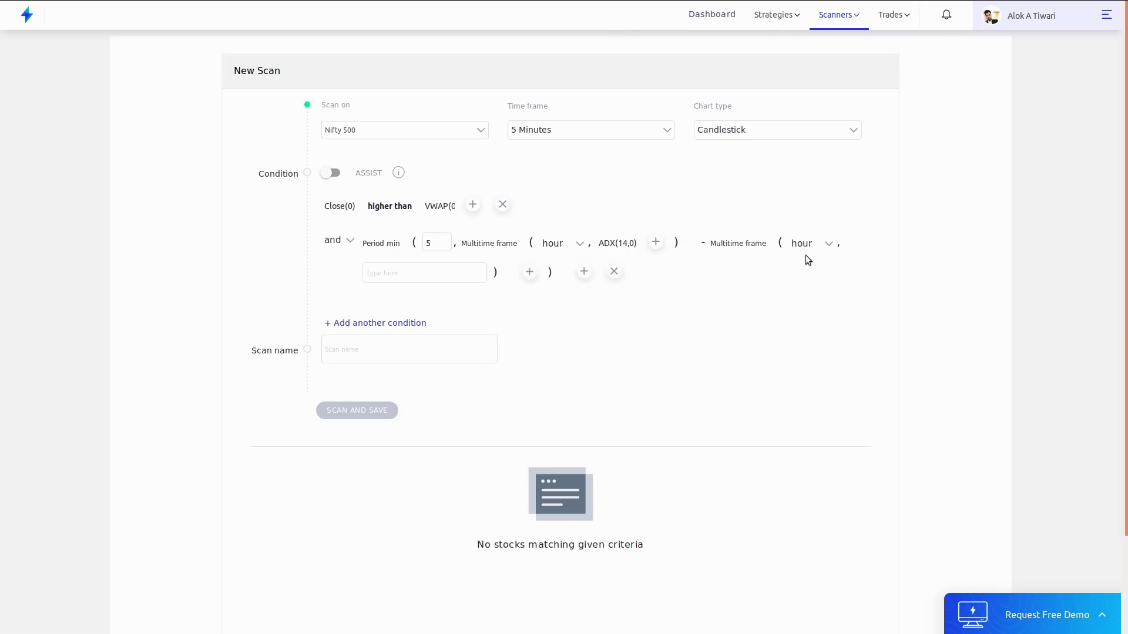
pyautogui.click(457, 276)
pyautogui.write('adx')
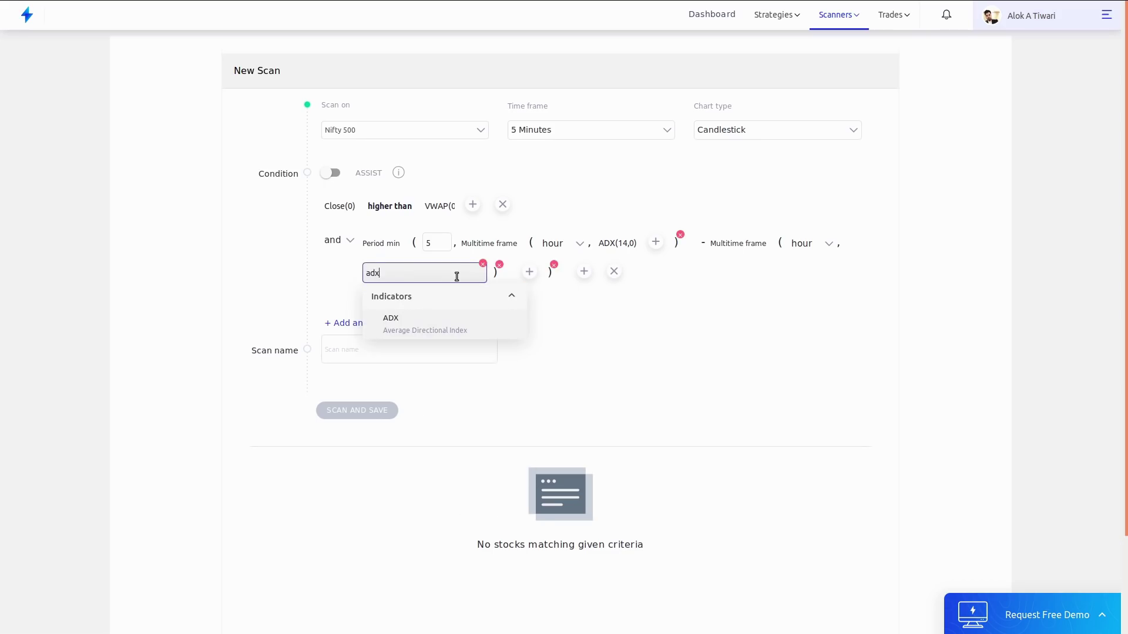
pyautogui.click(428, 326)
pyautogui.click(421, 390)
pyautogui.press('BackSpace')
pyautogui.write('-1')
pyautogui.click(414, 420)
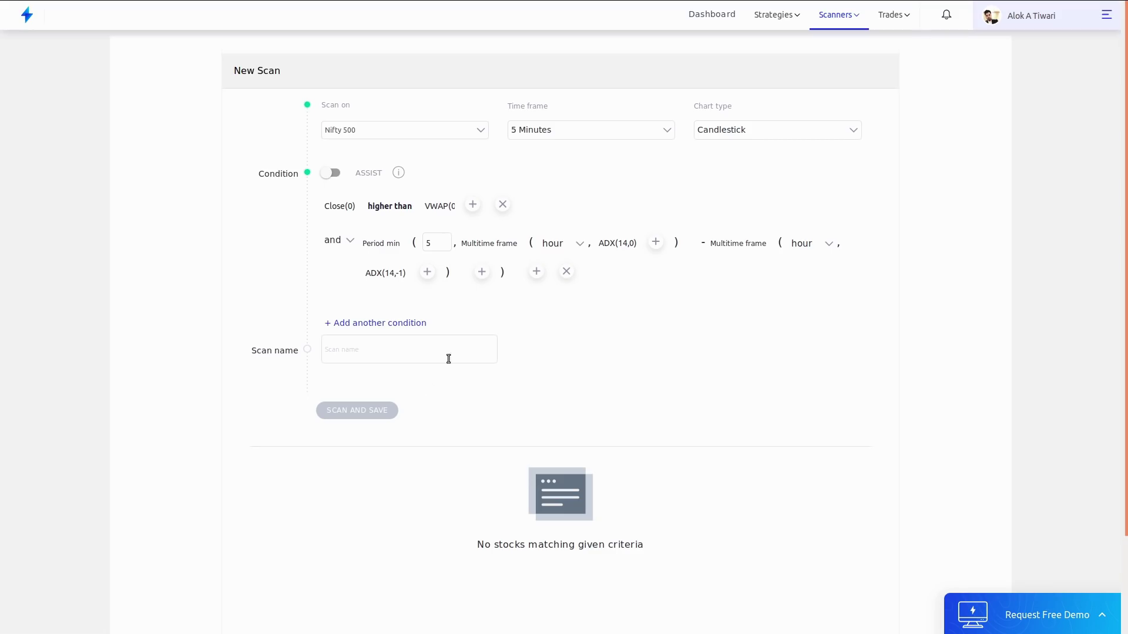
# - Add a third condition joined with "and" that starts with a Multitime frame function set to hour
pyautogui.click(392, 323)
pyautogui.click(410, 313)
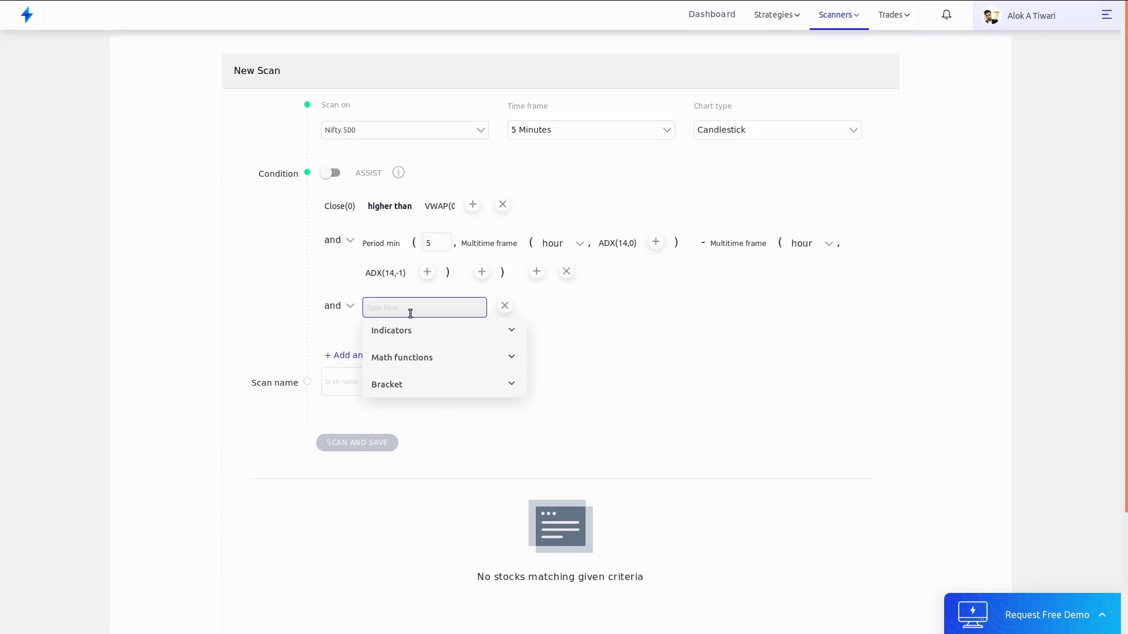
pyautogui.write('mul')
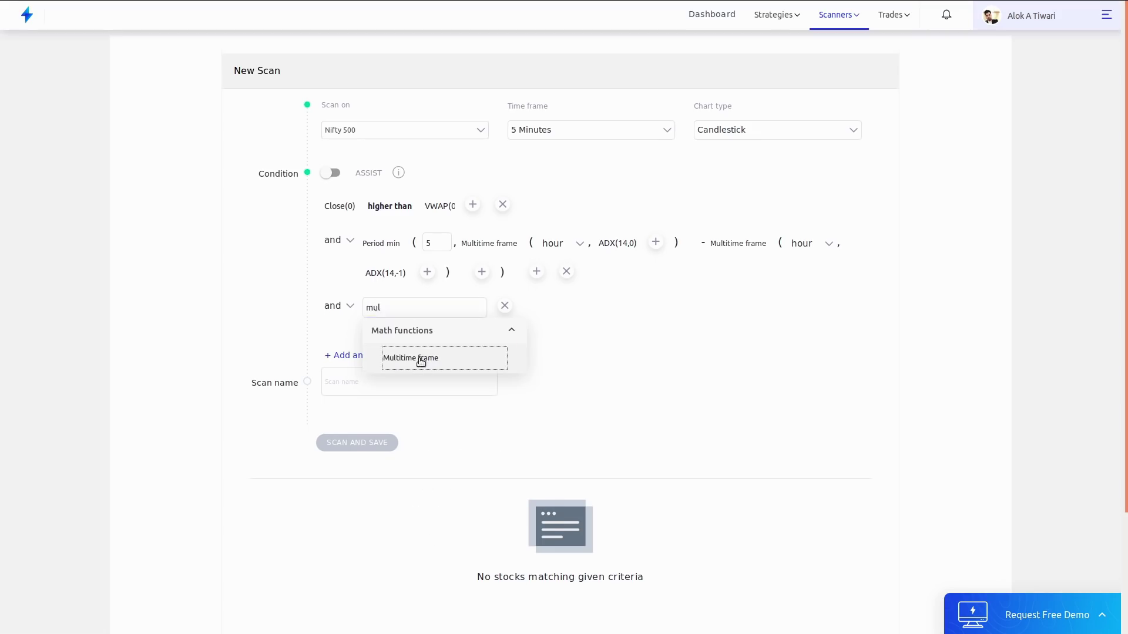
pyautogui.click(419, 361)
pyautogui.click(439, 316)
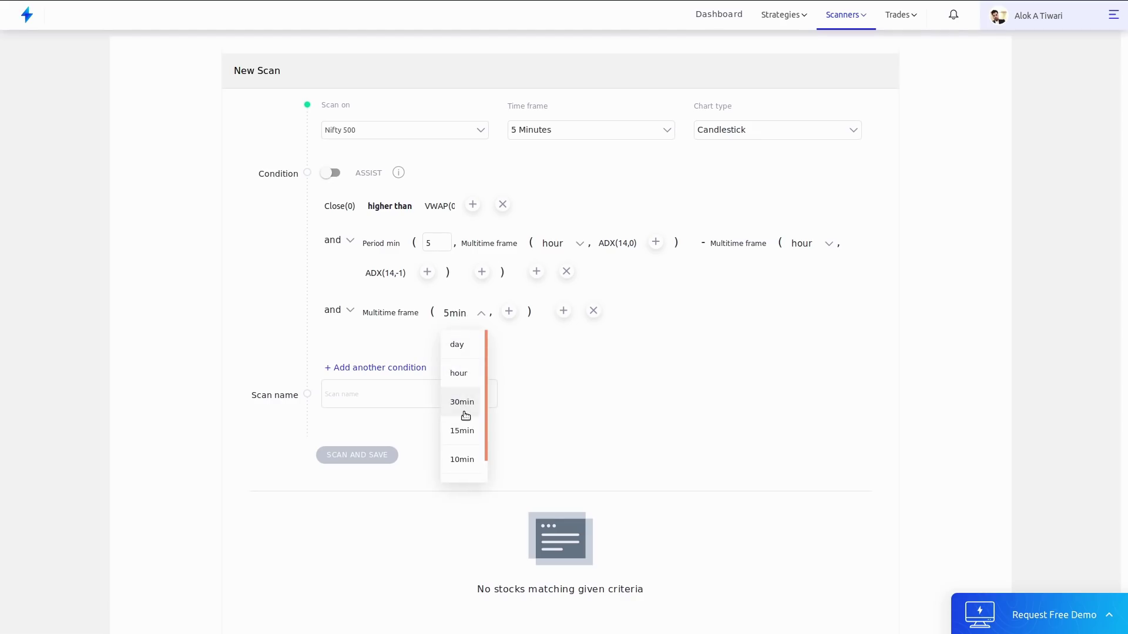
pyautogui.click(466, 379)
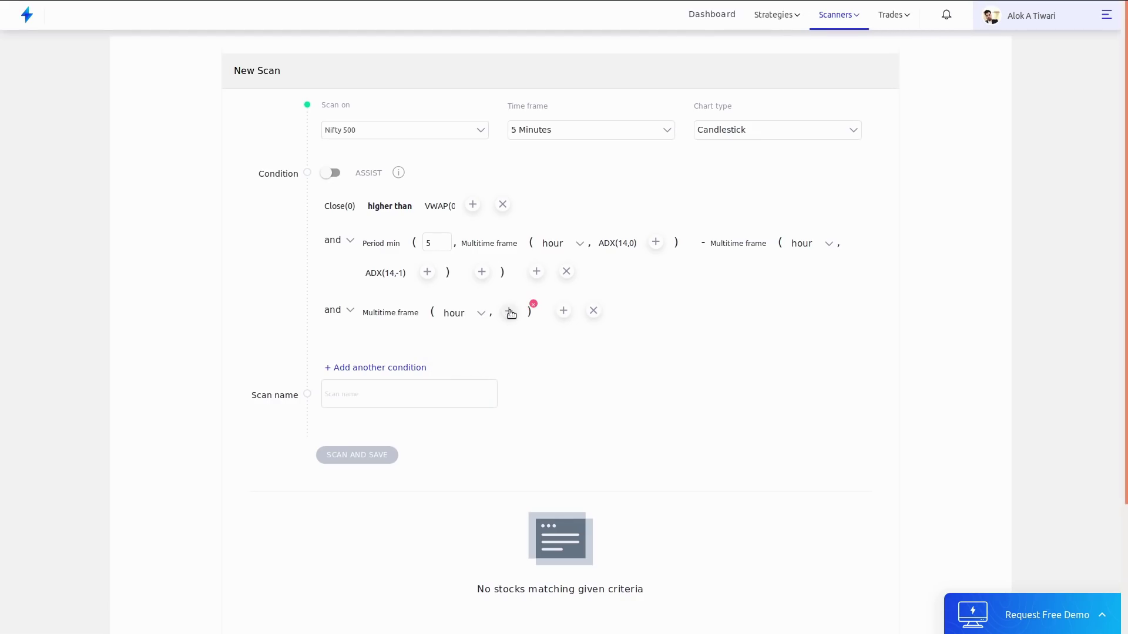
# - Insert the Close price indicator into the third condition's hourly Multitime frame function
pyautogui.click(511, 313)
pyautogui.write('clo')
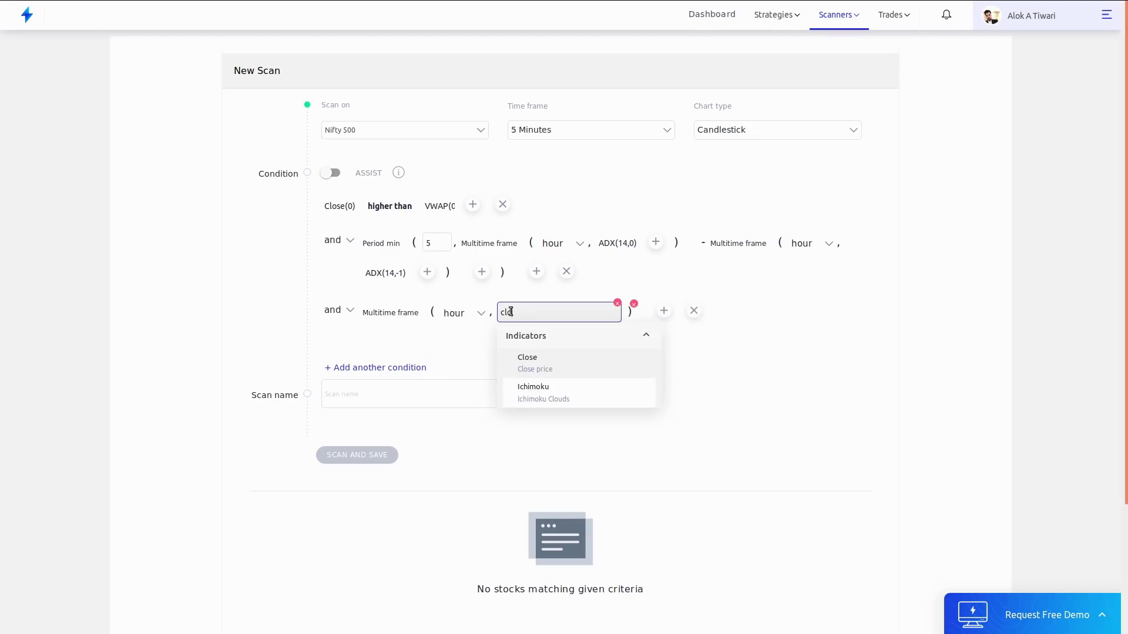
pyautogui.click(540, 357)
pyautogui.click(539, 432)
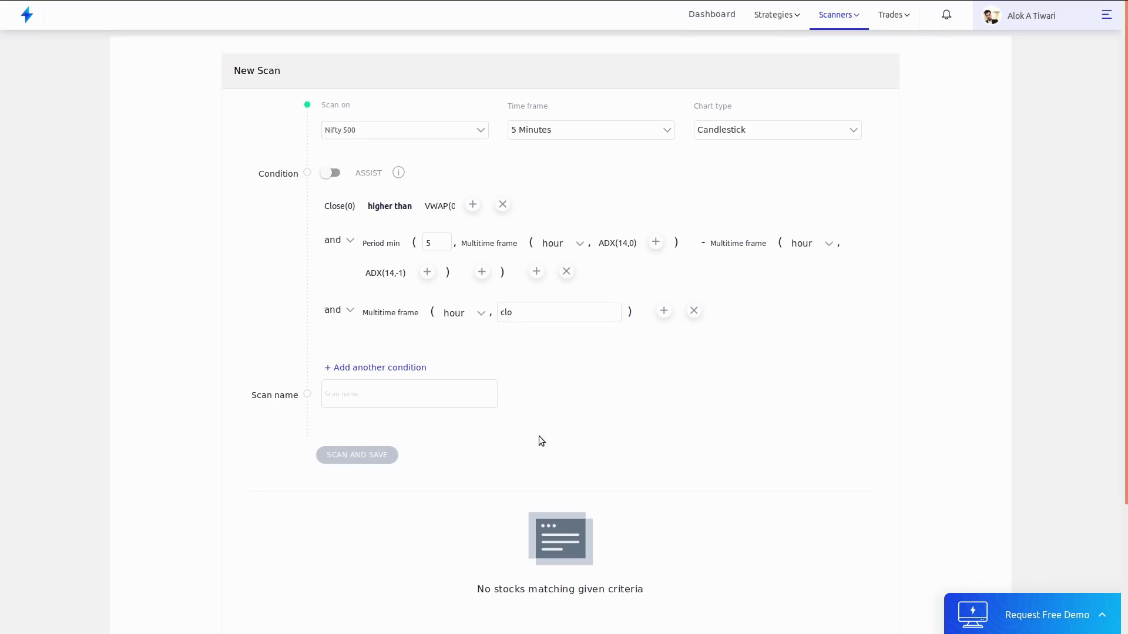
# - Set the third condition's hourly function to Close with offset 0 and follow it with the "higher than" comparator
pyautogui.click(551, 310)
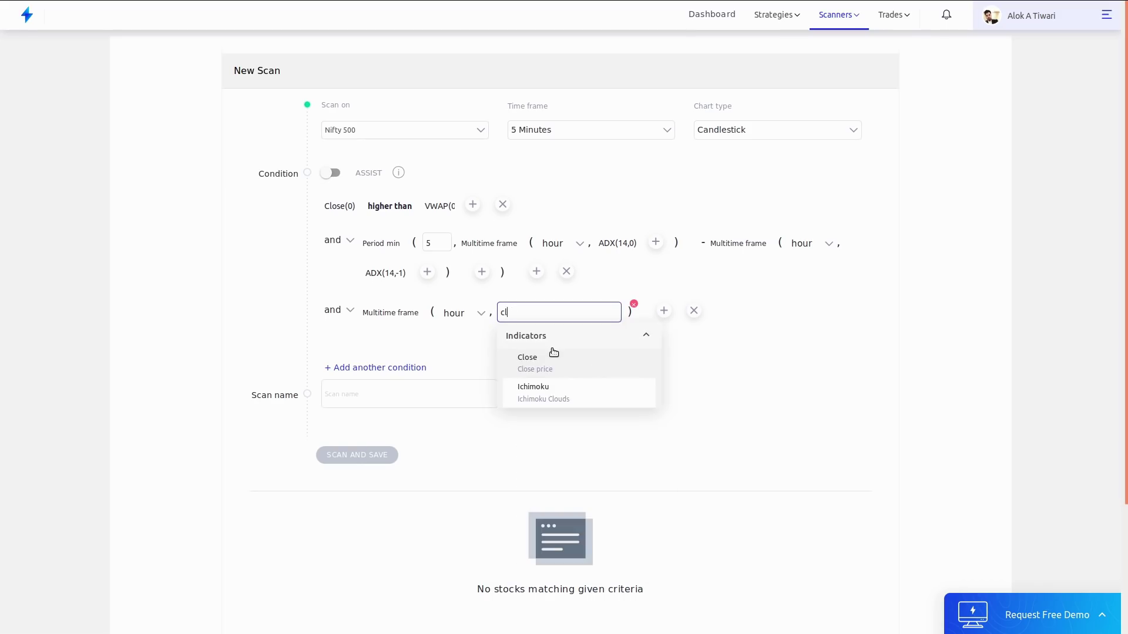
pyautogui.click(553, 354)
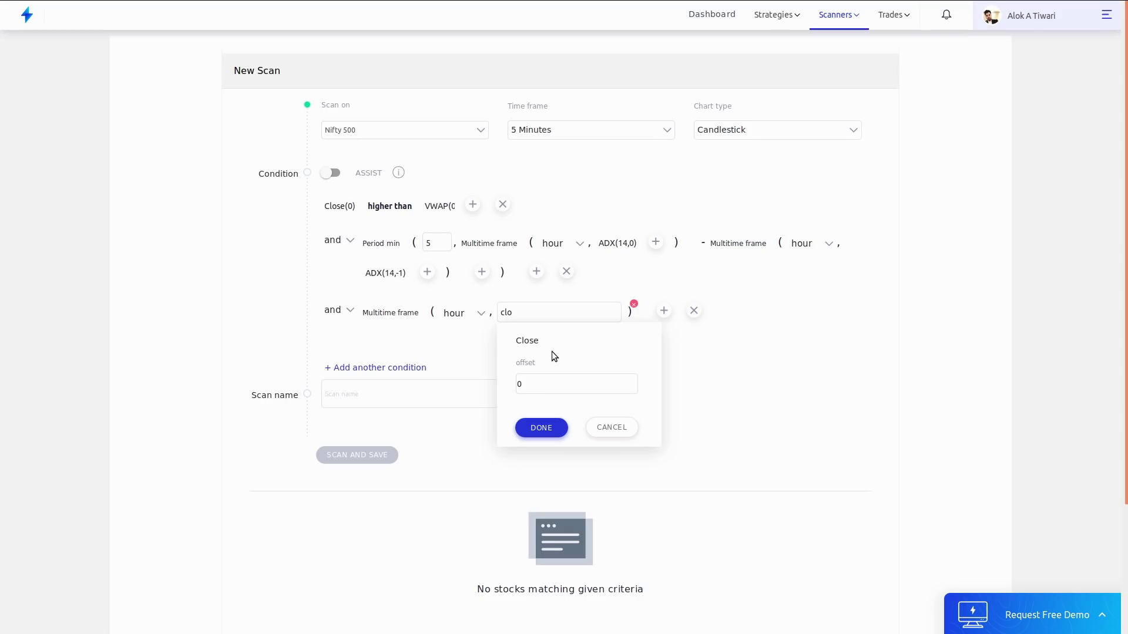
pyautogui.click(549, 428)
pyautogui.click(608, 311)
pyautogui.write('high')
pyautogui.click(638, 363)
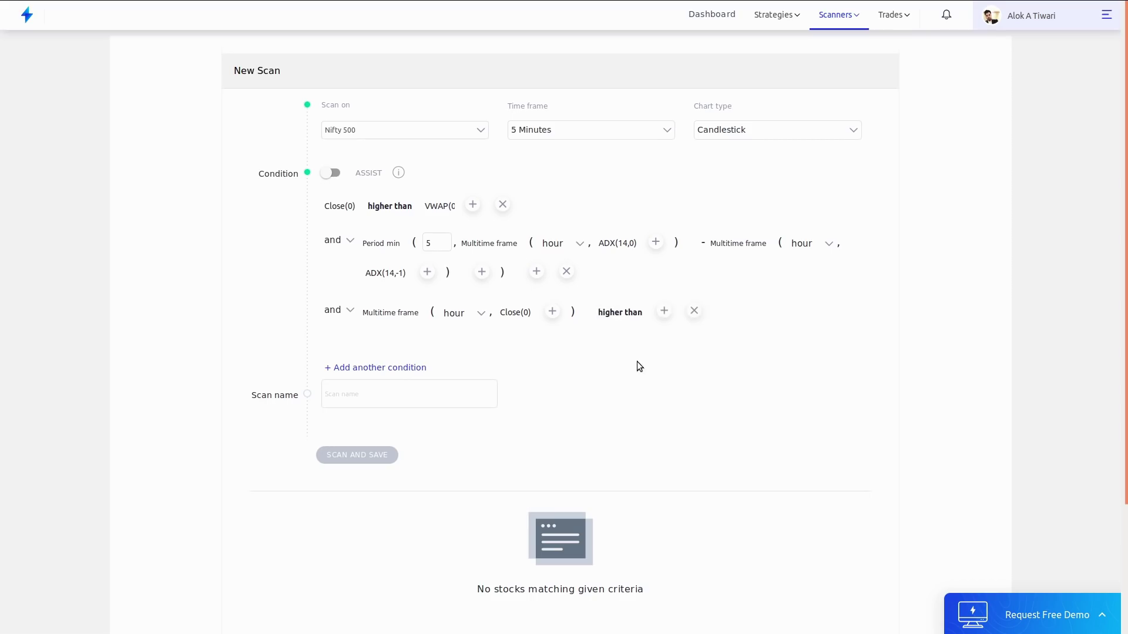
# - After "higher than" in the third condition, add a Multitime frame function set to hour
pyautogui.click(663, 311)
pyautogui.write('mul')
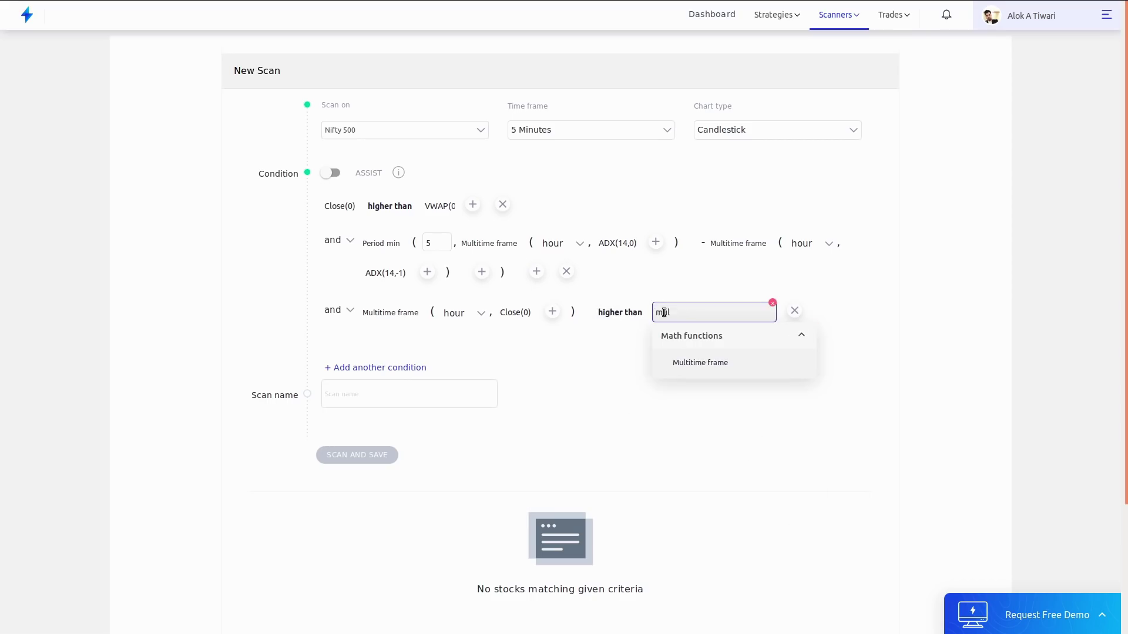
pyautogui.click(693, 359)
pyautogui.click(739, 314)
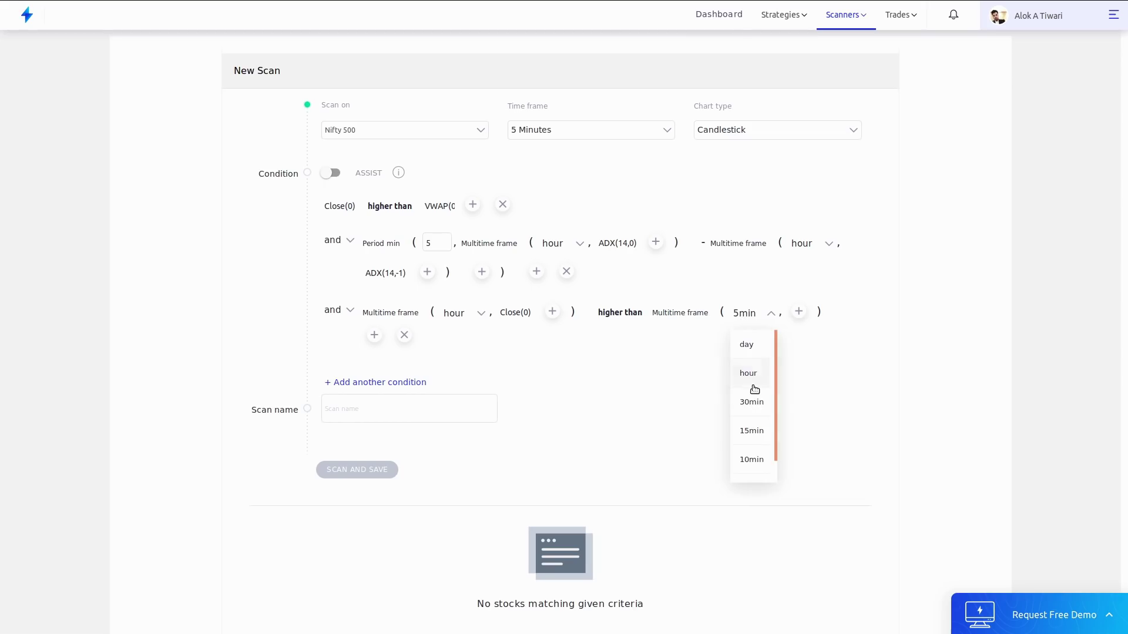
pyautogui.click(752, 379)
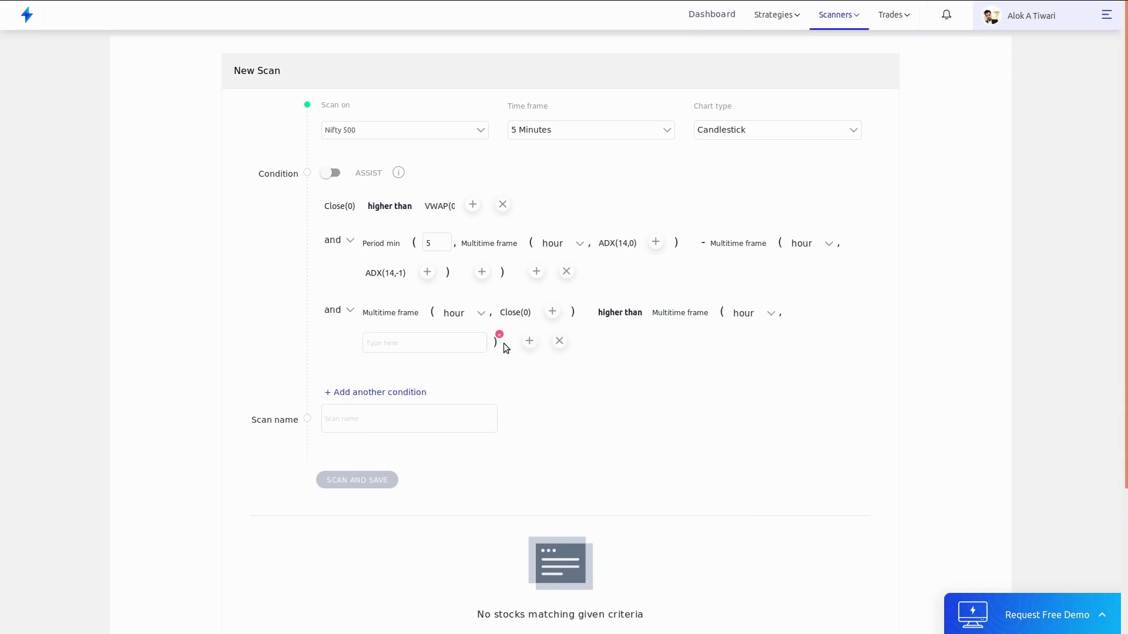
# - Fill the comparison side's hourly function with Supertrend using period 7, multiplier 3 and offset 0
pyautogui.click(428, 342)
pyautogui.write('sup')
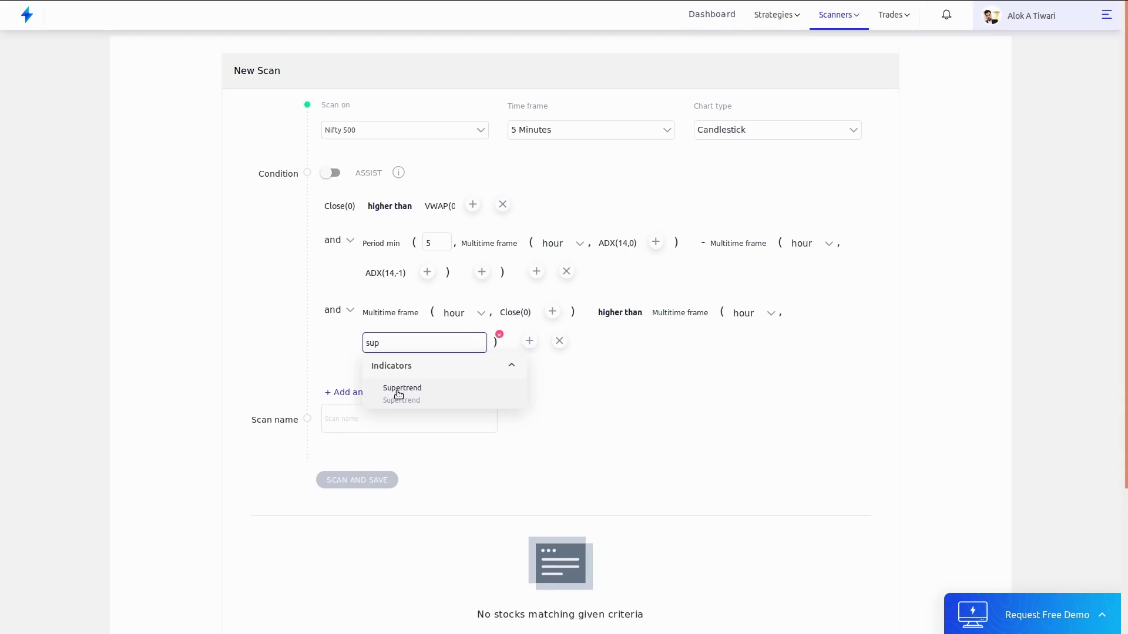
pyautogui.click(399, 390)
pyautogui.click(404, 538)
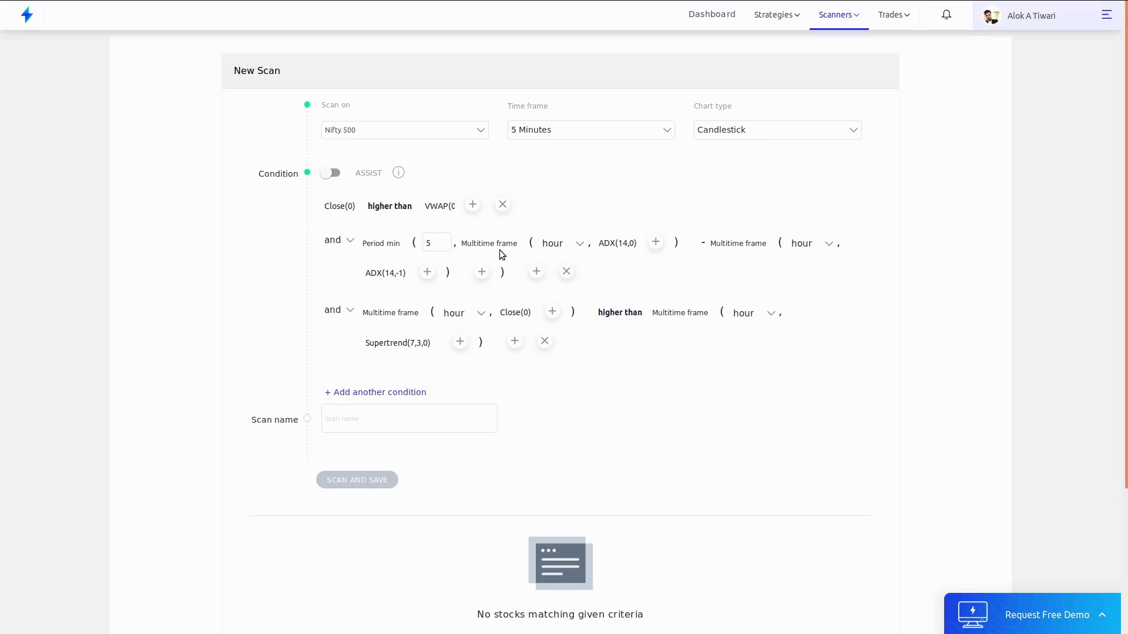
pyautogui.click(655, 243)
pyautogui.write('-')
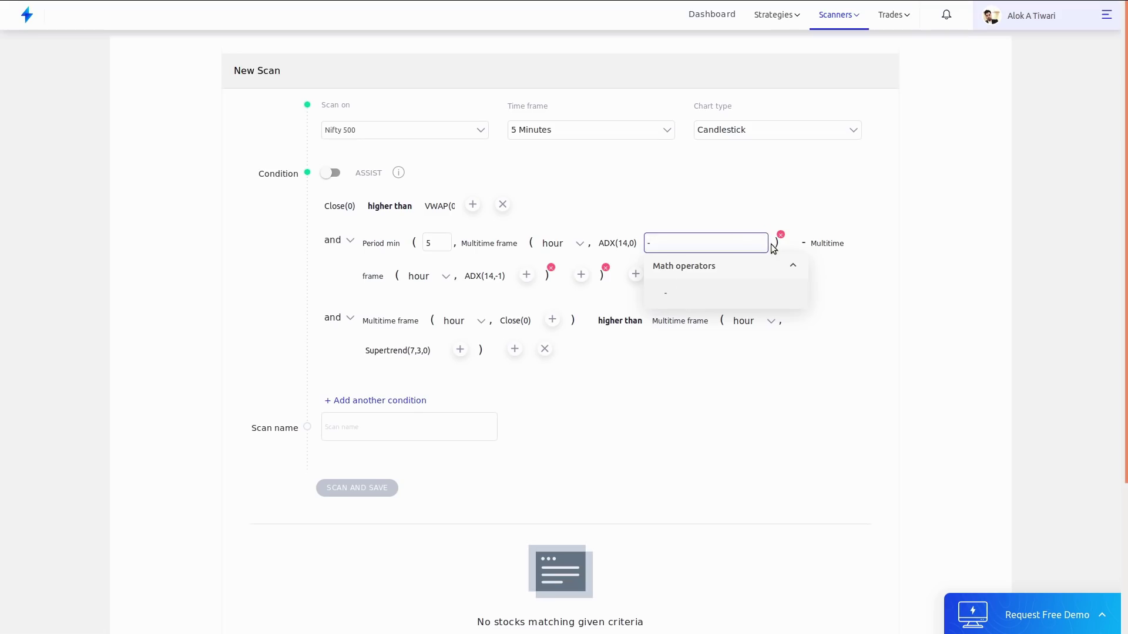
pyautogui.press('BackSpace')
pyautogui.click(734, 232)
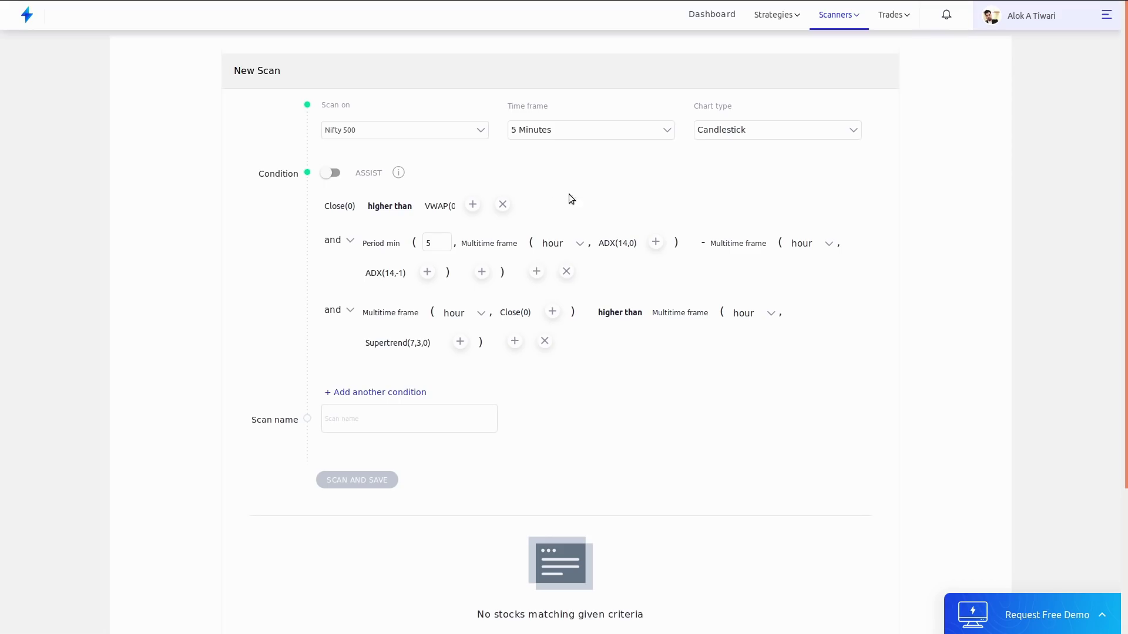
# - Name the scan "VWAP Multitimeframe Bullish", then run and save it
pyautogui.click(451, 406)
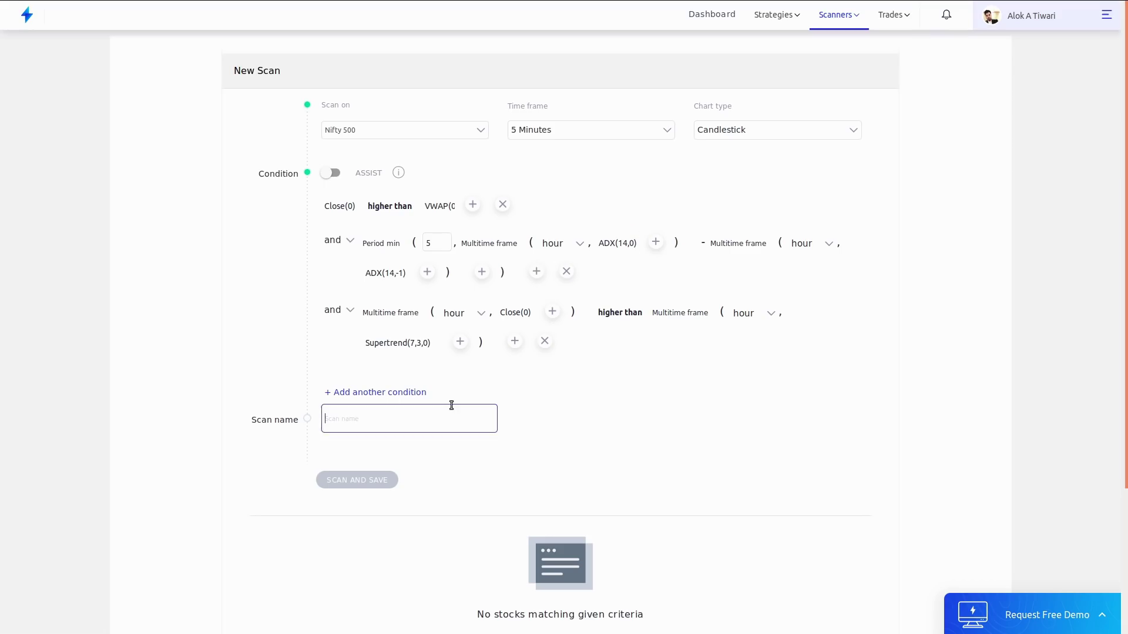
pyautogui.write('VWAP Multitimeframe Bullish')
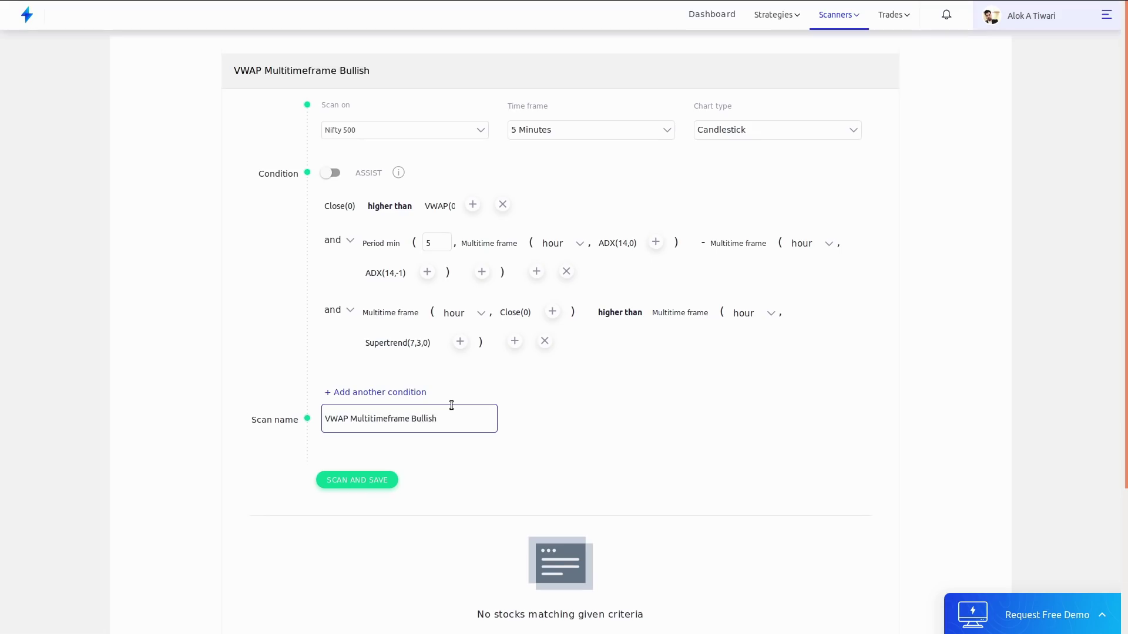
pyautogui.click(363, 481)
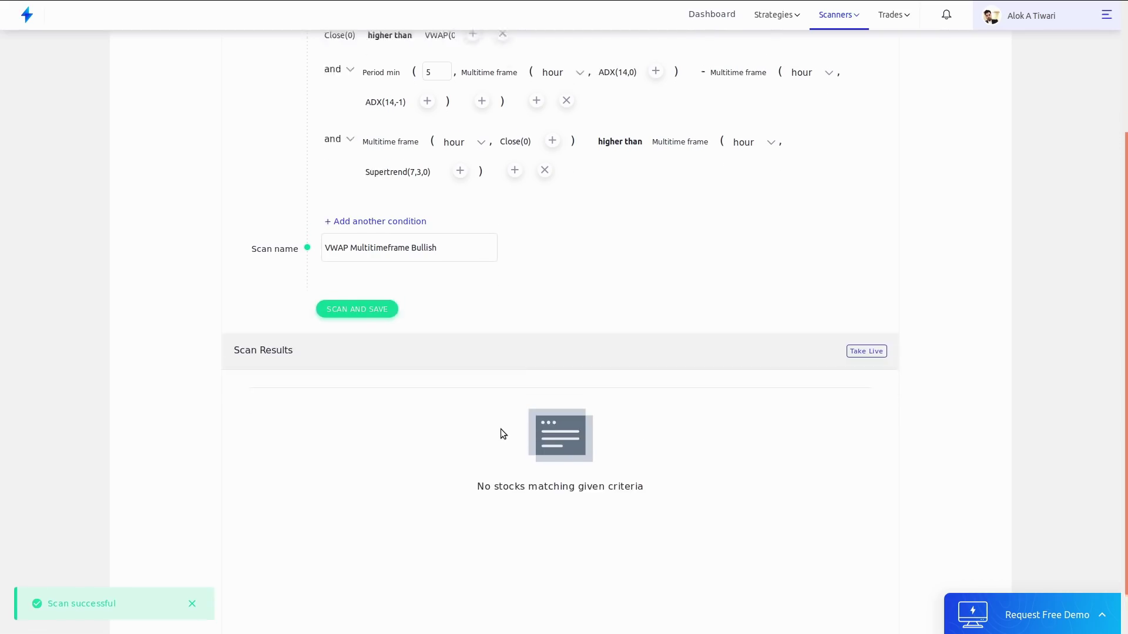
# - Complete the second condition by requiring the Period min of the ADX difference to be higher than the number 0.0
pyautogui.scroll(3, 500, 434)
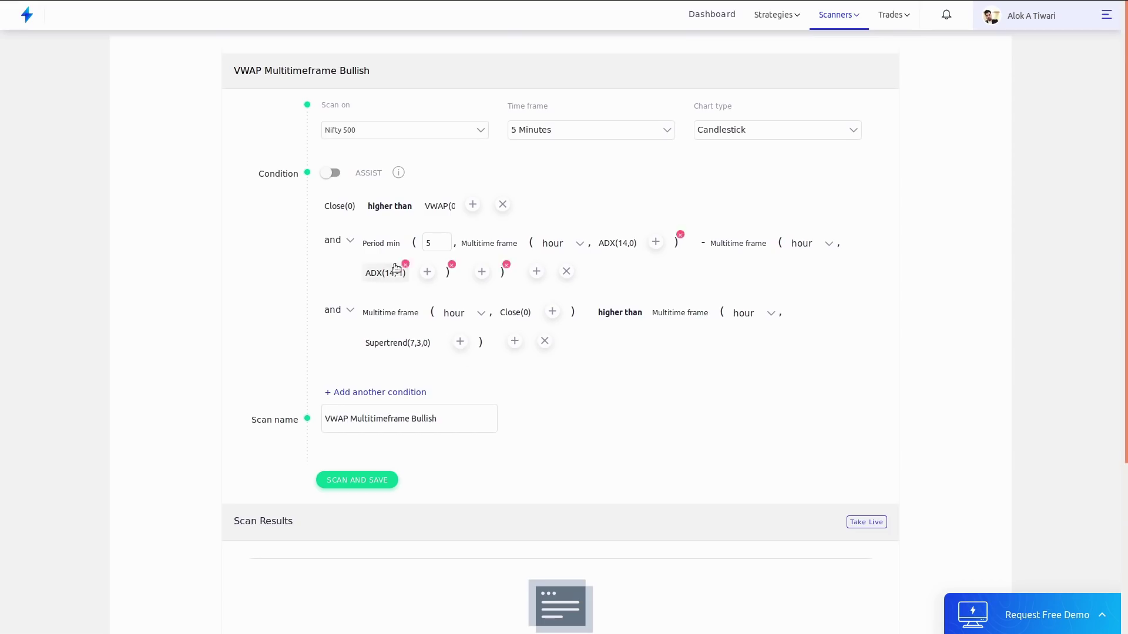
pyautogui.click(536, 272)
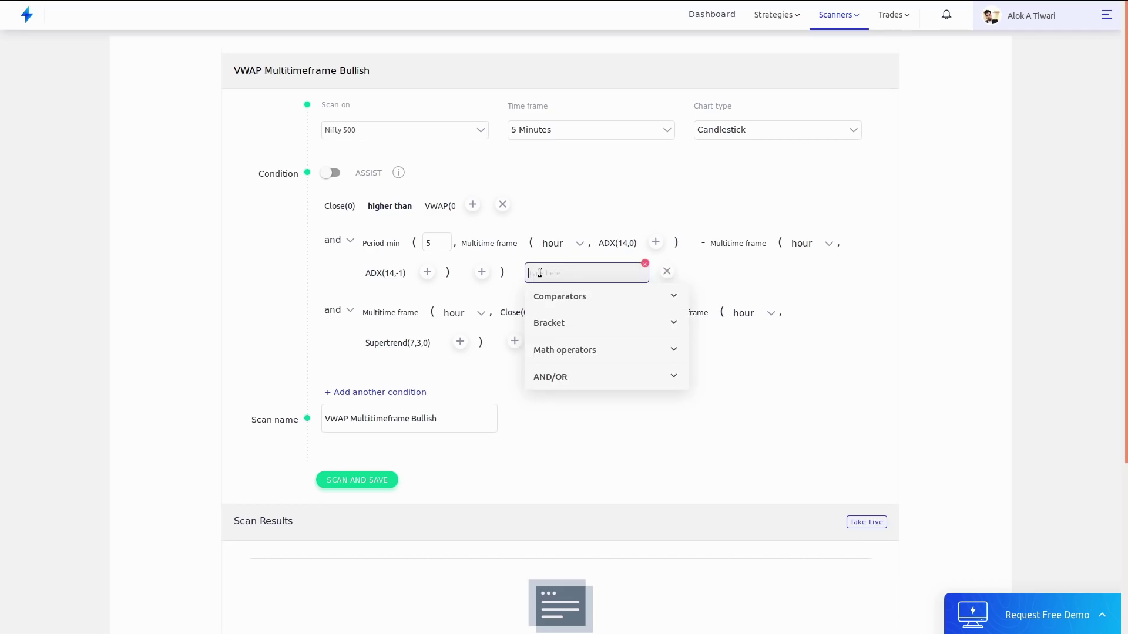
pyautogui.write('hi')
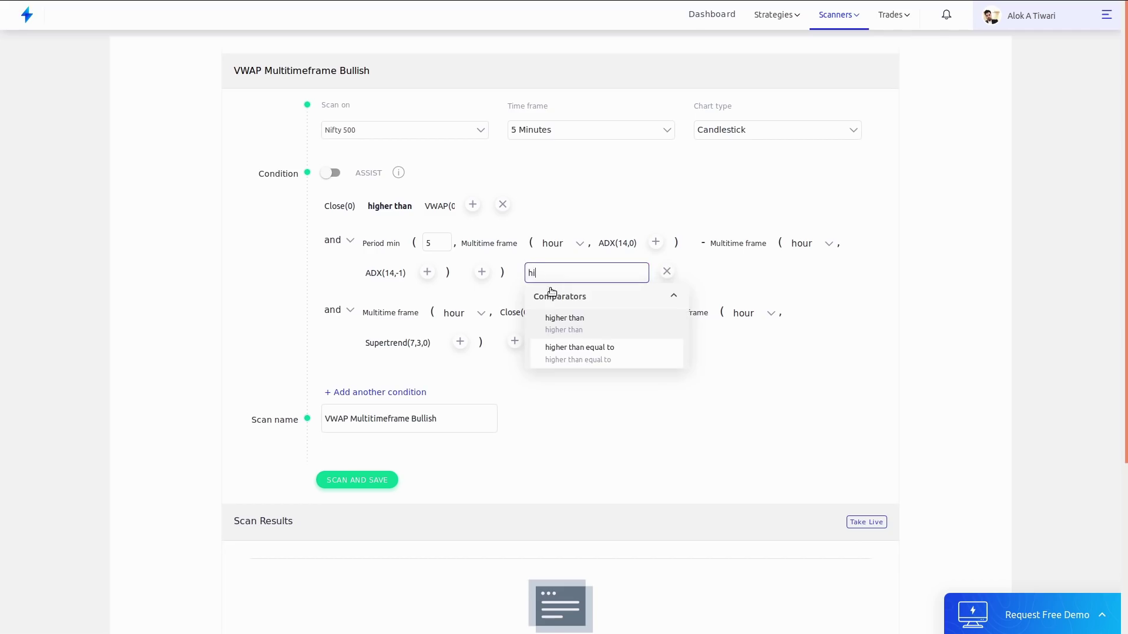
pyautogui.click(579, 319)
pyautogui.click(593, 273)
pyautogui.write('num')
pyautogui.click(622, 322)
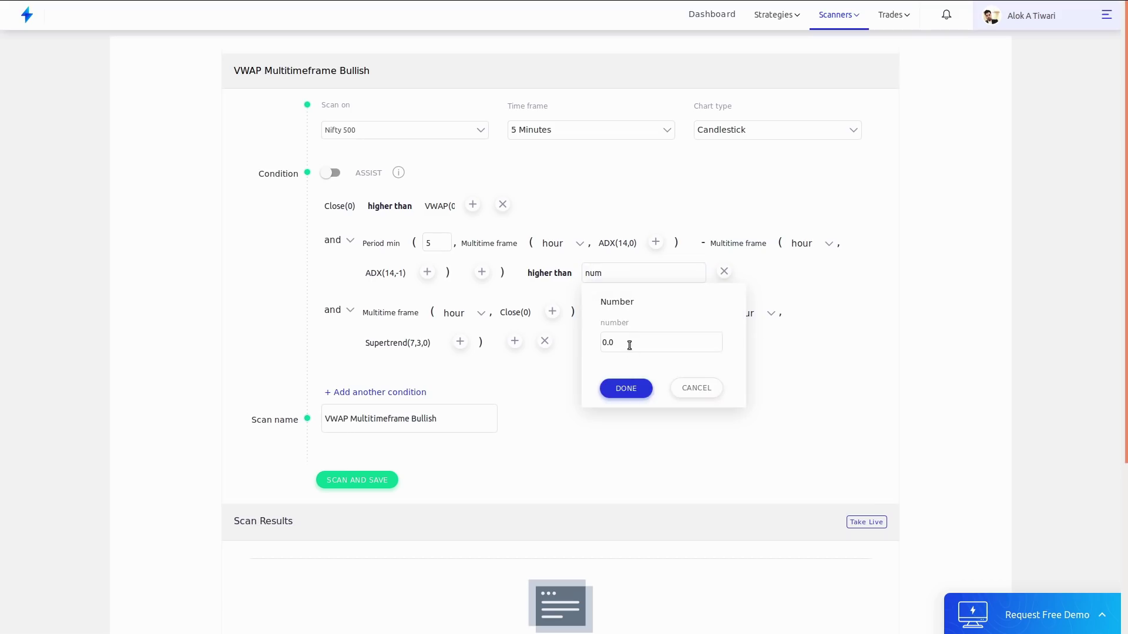
pyautogui.click(622, 390)
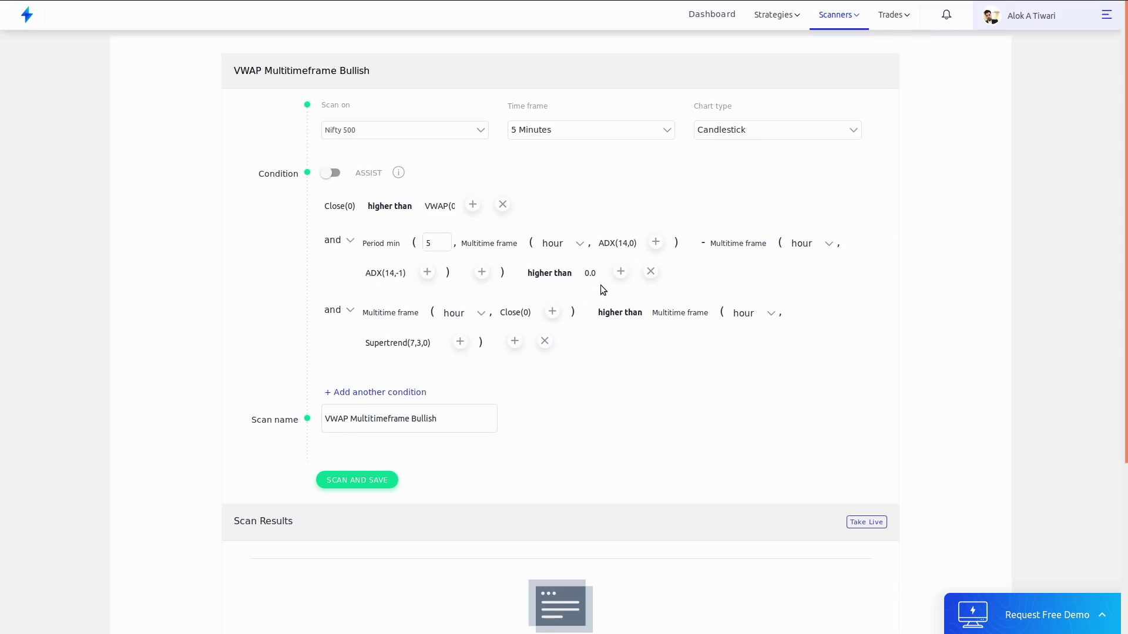
# - Run and save the corrected scan and look through the list of matching stocks
pyautogui.click(356, 482)
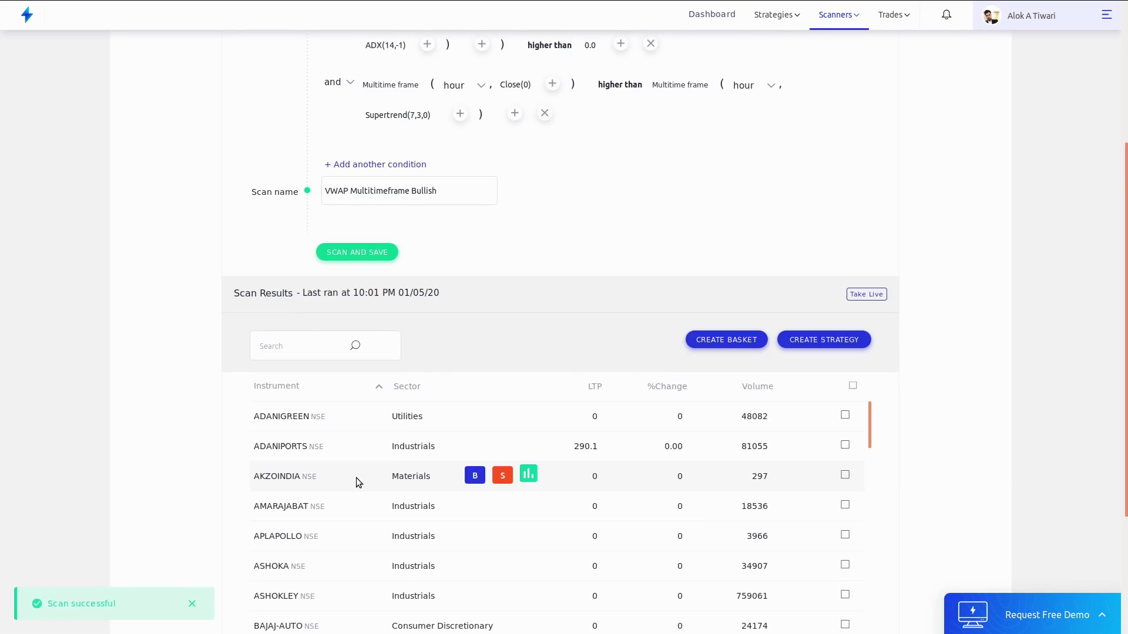
pyautogui.scroll(-2, 356, 477)
pyautogui.scroll(-1, 489, 287)
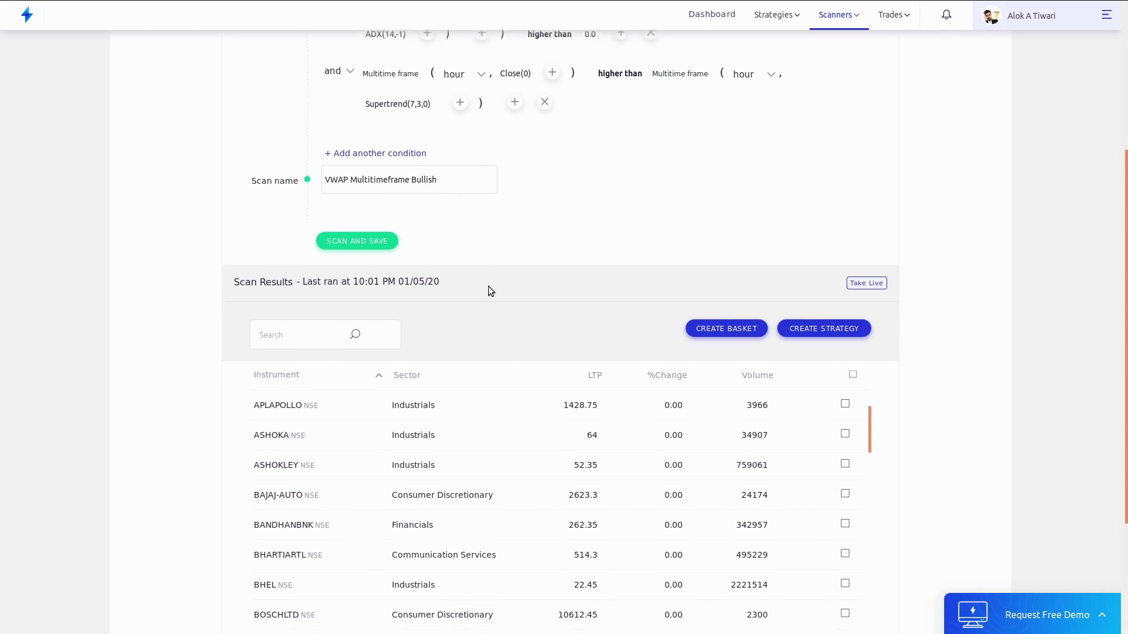
pyautogui.moveTo(386, 416)
pyautogui.scroll(2, 386, 418)
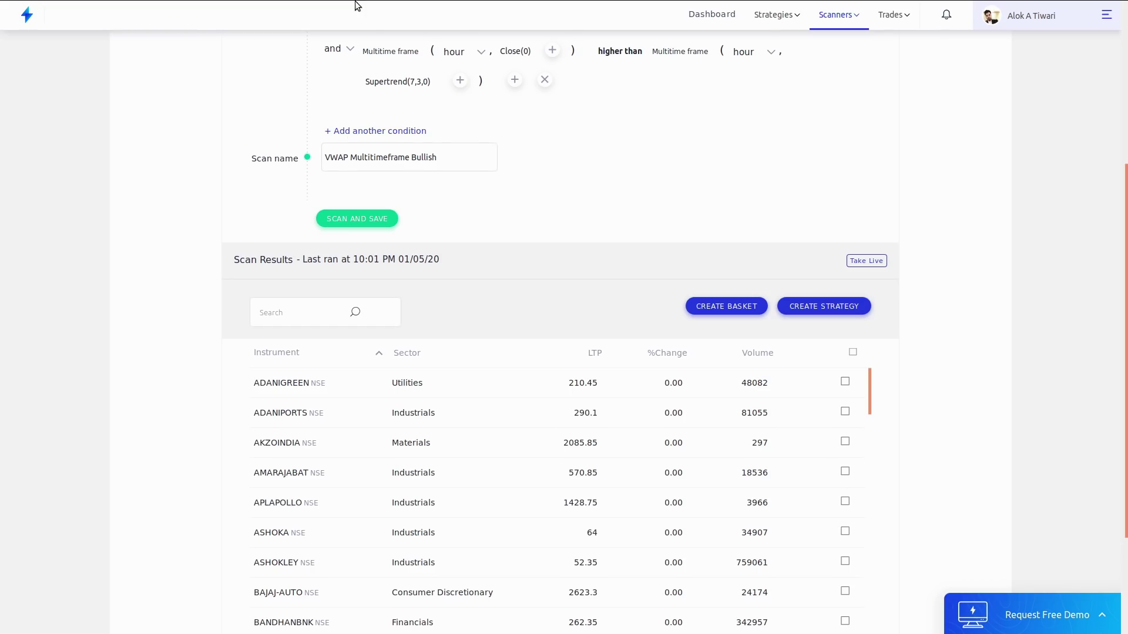
# - Switch to the Zerodha Kite chart tab and load the NSE chart of ADANIPORTS
pyautogui.moveTo(357, 5)
pyautogui.click(208, 6)
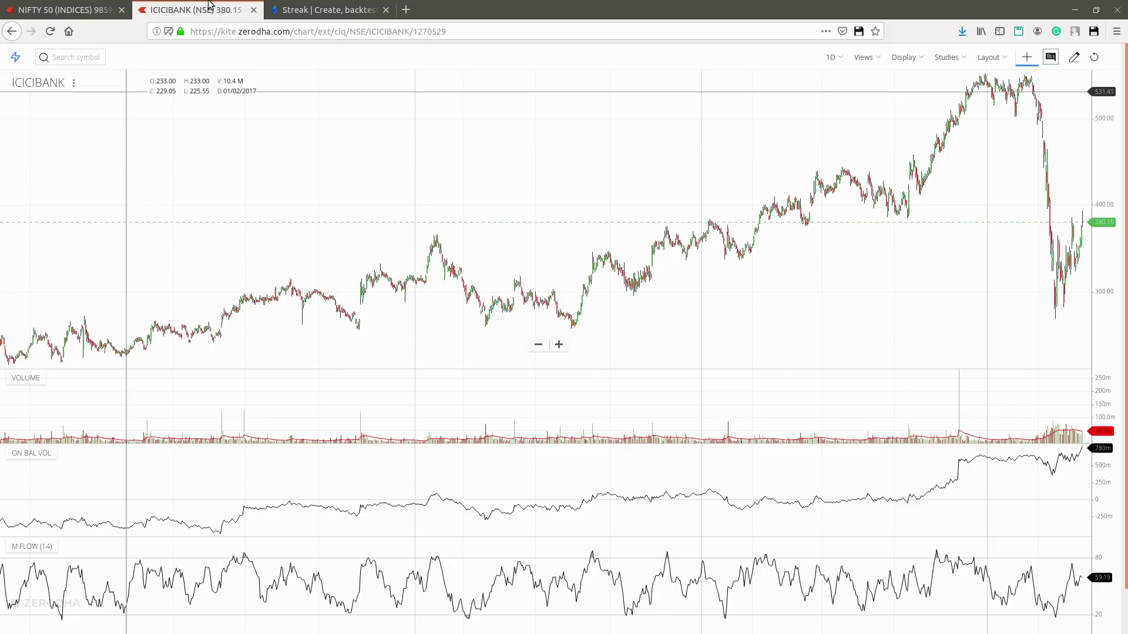
pyautogui.click(70, 16)
pyautogui.write('adani')
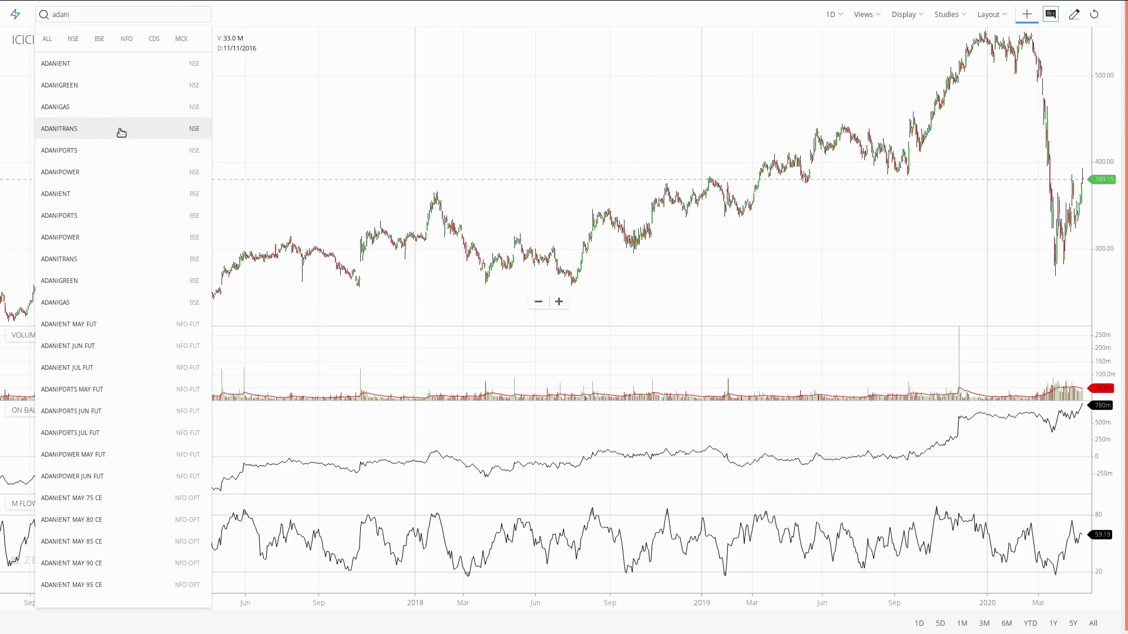
pyautogui.click(128, 153)
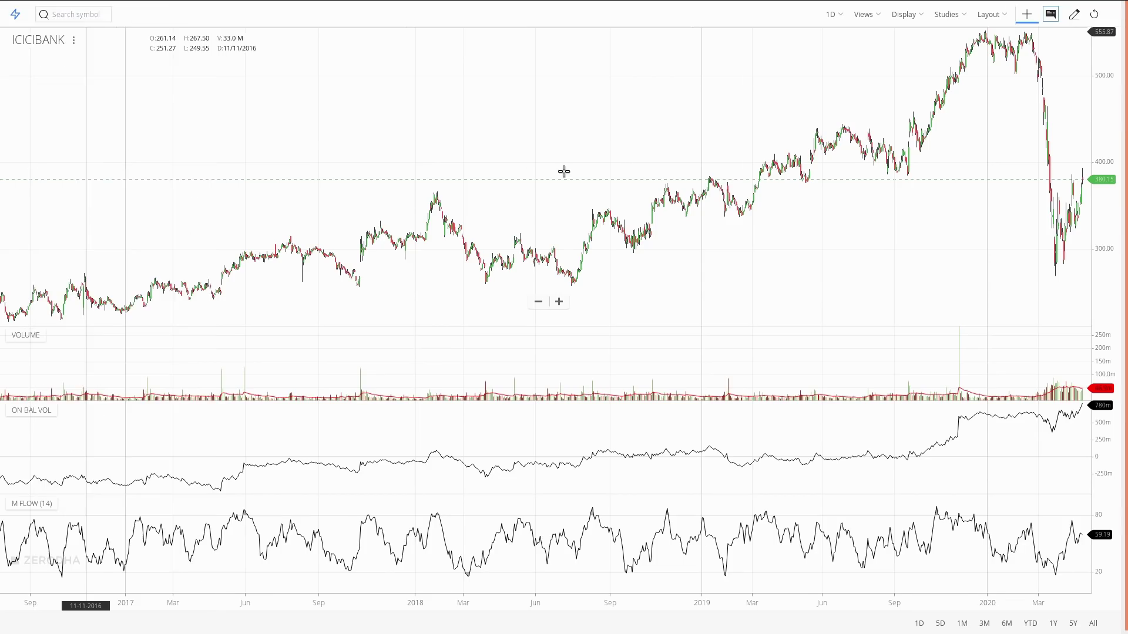
# - Remove the volume, volume moving average, On Bal Vol and M Flow (14) studies from the ADANIPORTS chart, keeping VWAP
pyautogui.click(951, 14)
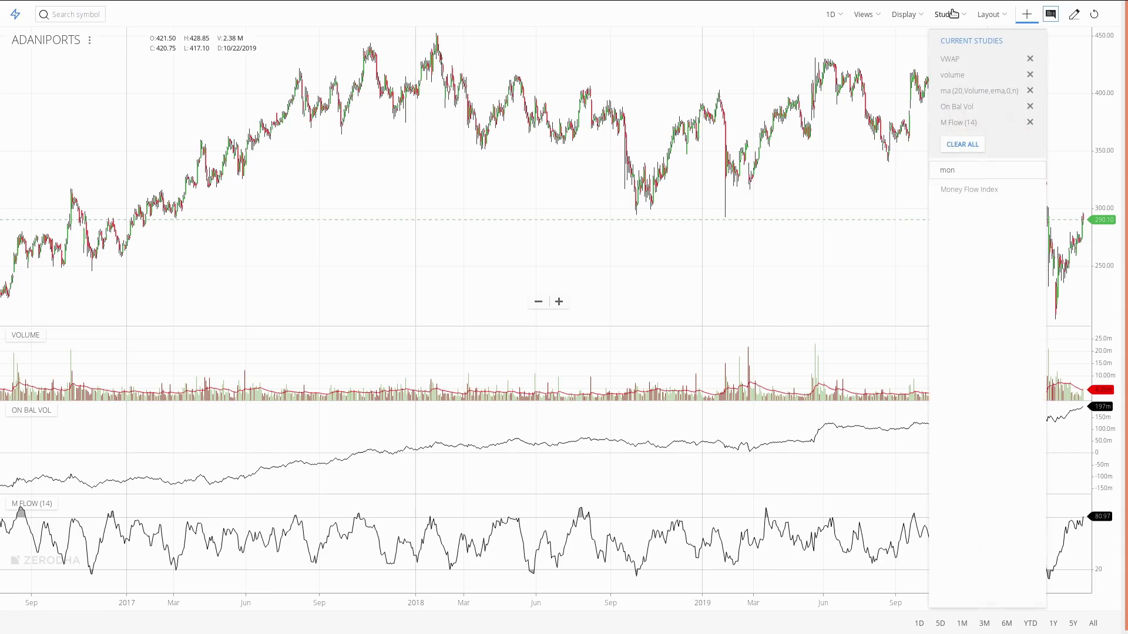
pyautogui.click(1030, 75)
pyautogui.click(1029, 75)
pyautogui.click(1030, 75)
pyautogui.click(858, 231)
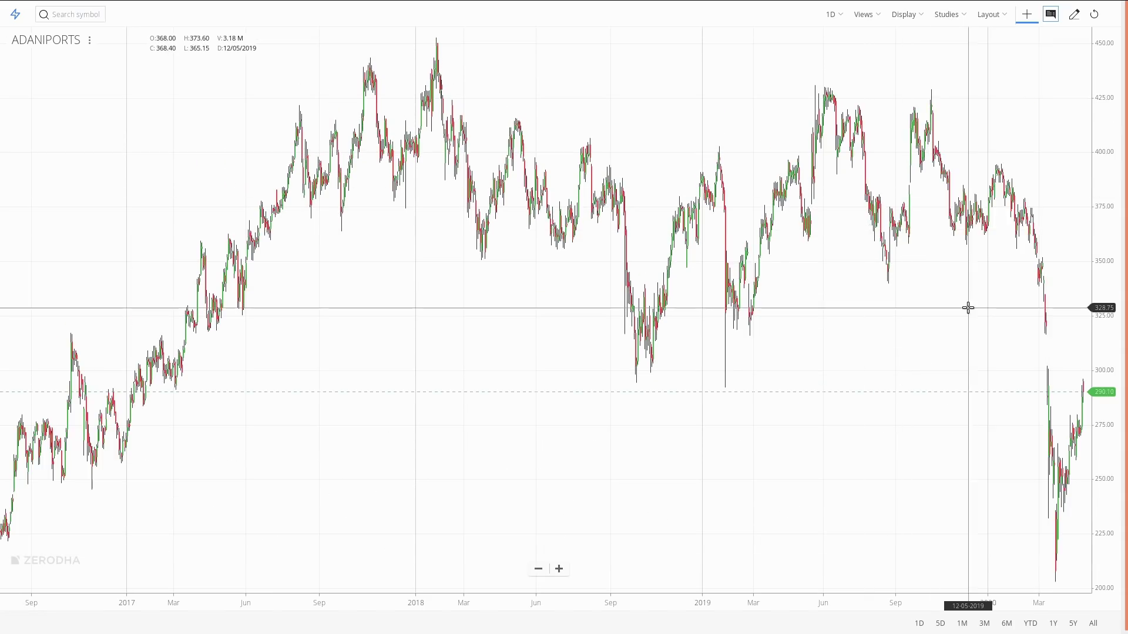
pyautogui.moveTo(968, 308); pyautogui.dragTo(863, 308)
pyautogui.moveTo(785, 45)
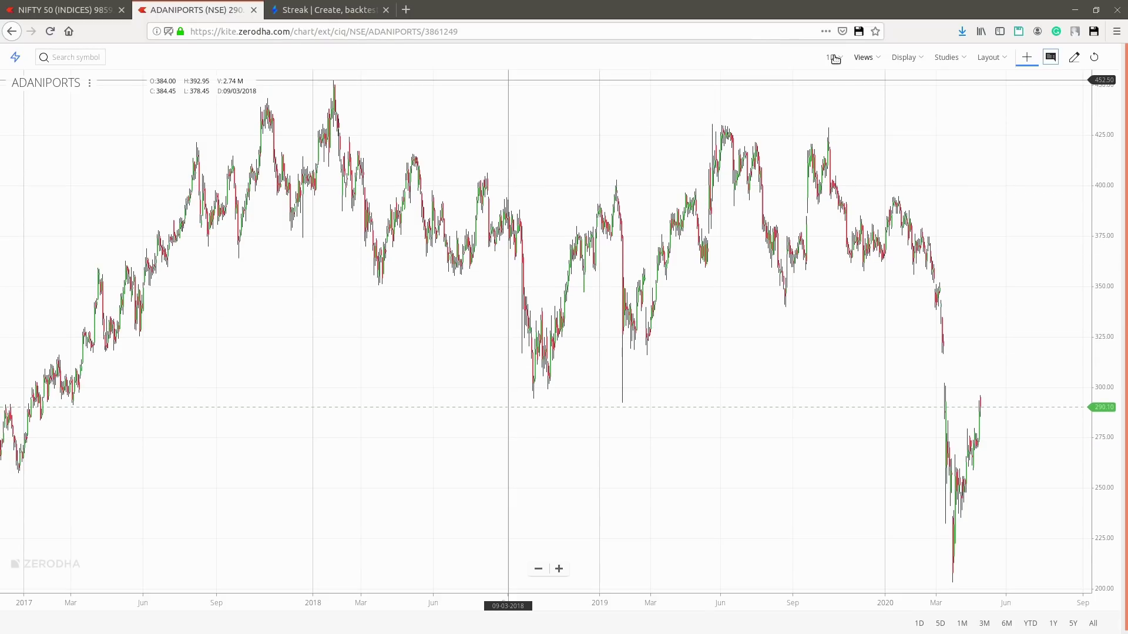
pyautogui.click(835, 58)
pyautogui.click(790, 362)
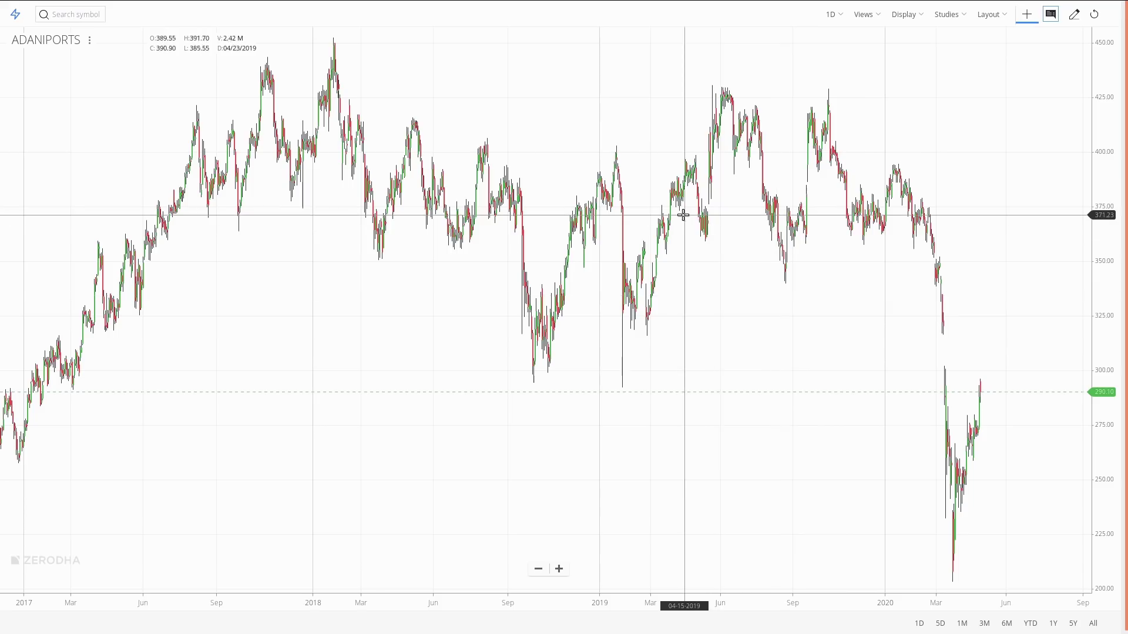
pyautogui.scroll(5, 683, 215)
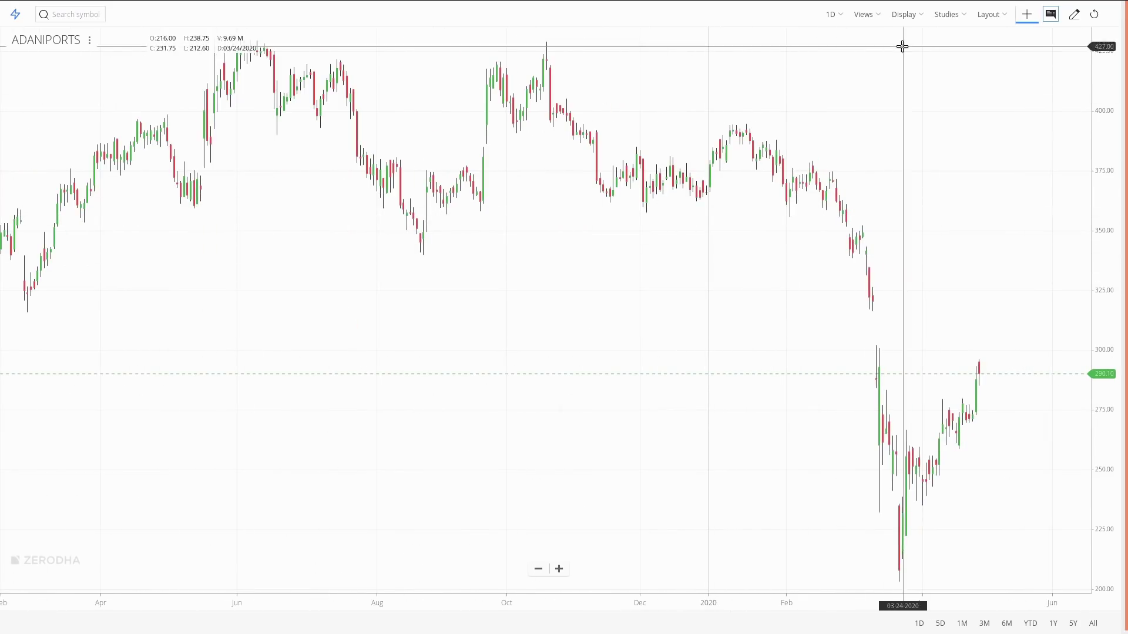
pyautogui.click(948, 14)
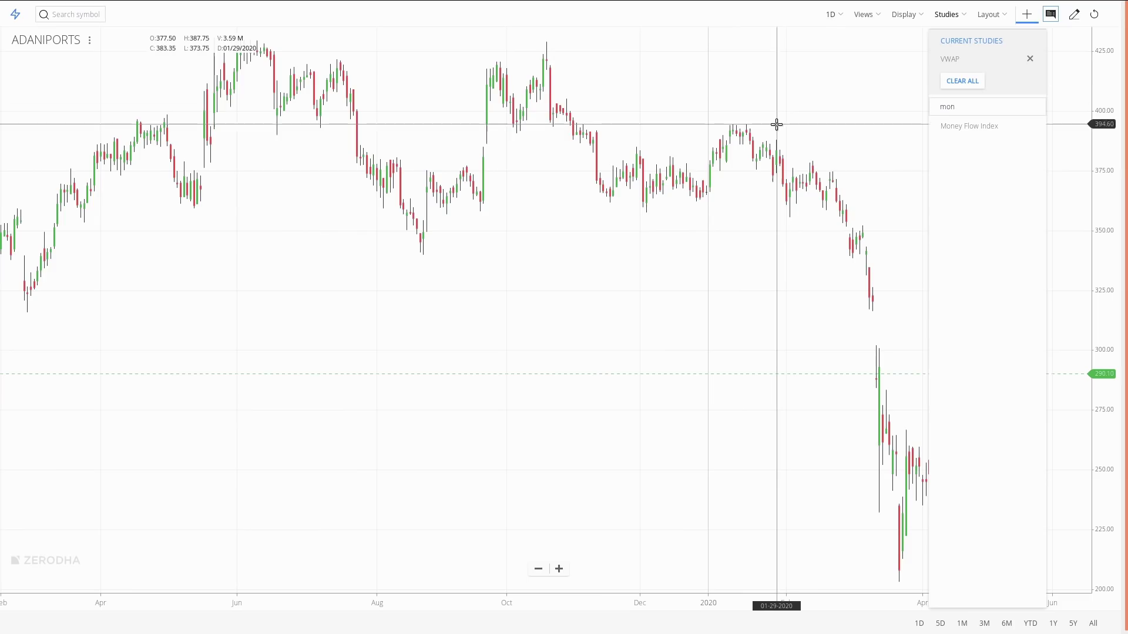
pyautogui.click(741, 115)
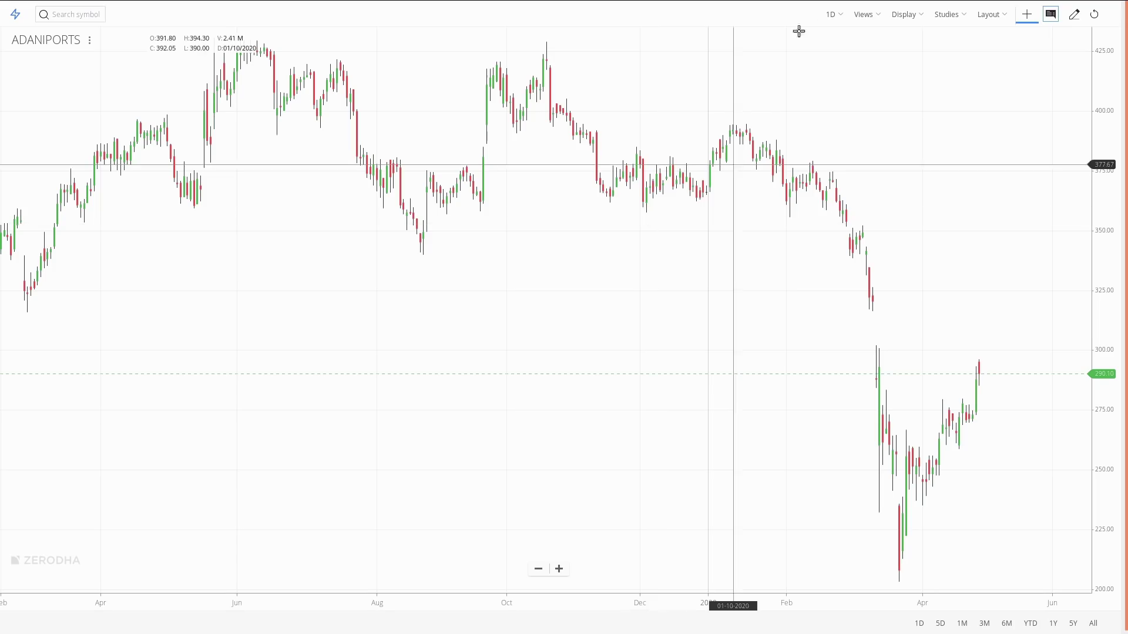
# - Set the ADANIPORTS chart interval to 5 minutes and examine the latest candles against VWAP
pyautogui.click(831, 15)
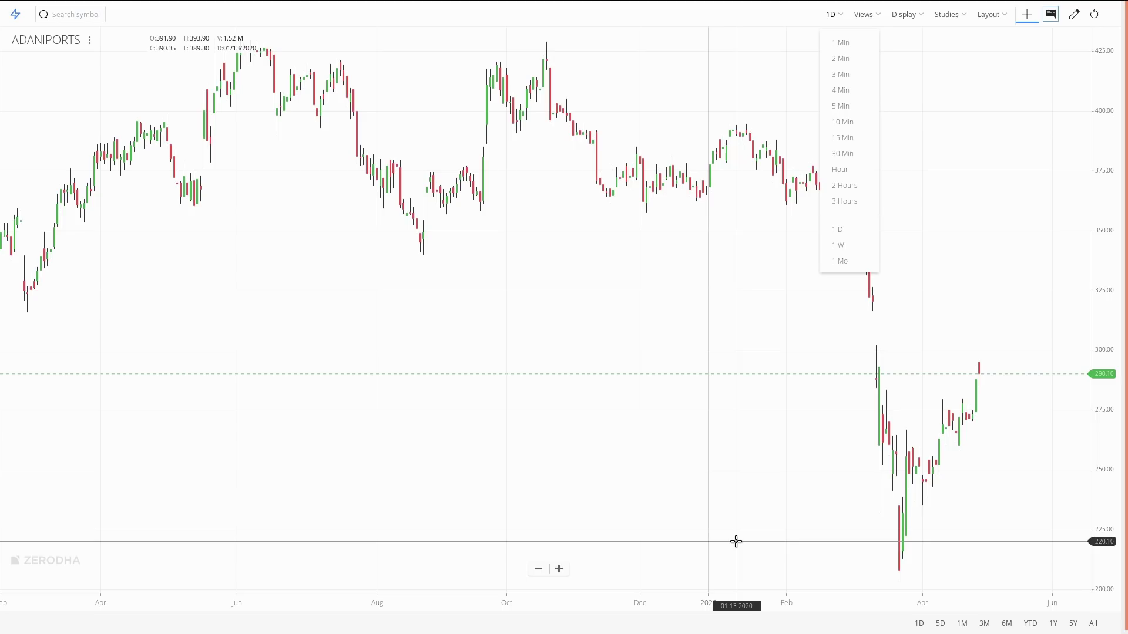
pyautogui.click(844, 106)
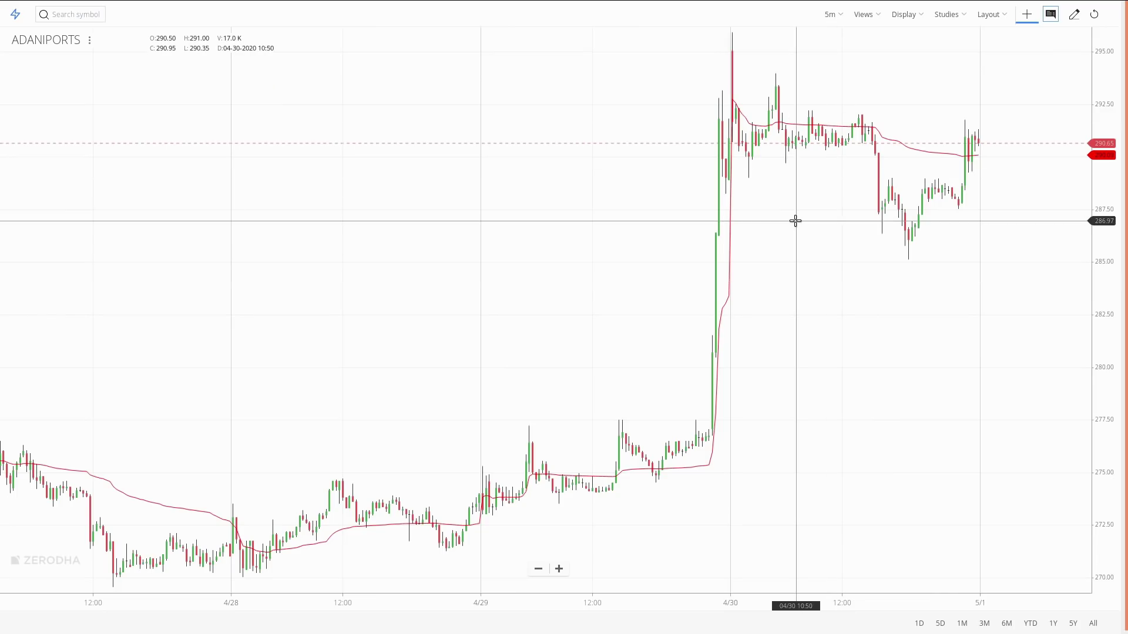
pyautogui.scroll(5, 796, 221)
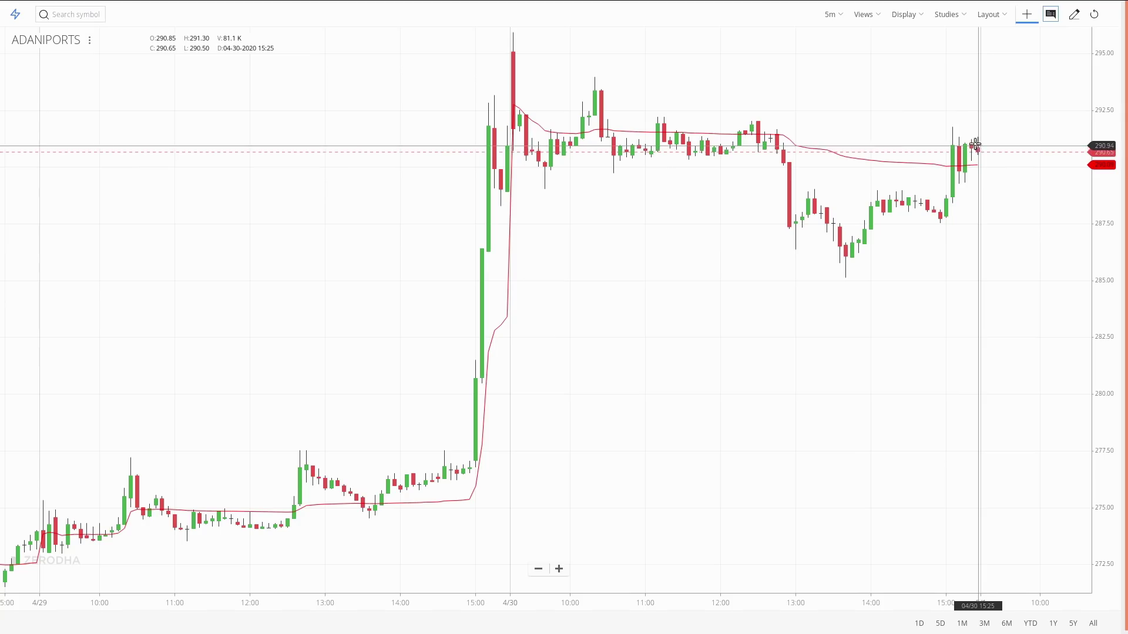
# - Examine the ADANIPORTS chart against VWAP over the past months on the hourly interval, and return it to 5 minutes
pyautogui.click(840, 17)
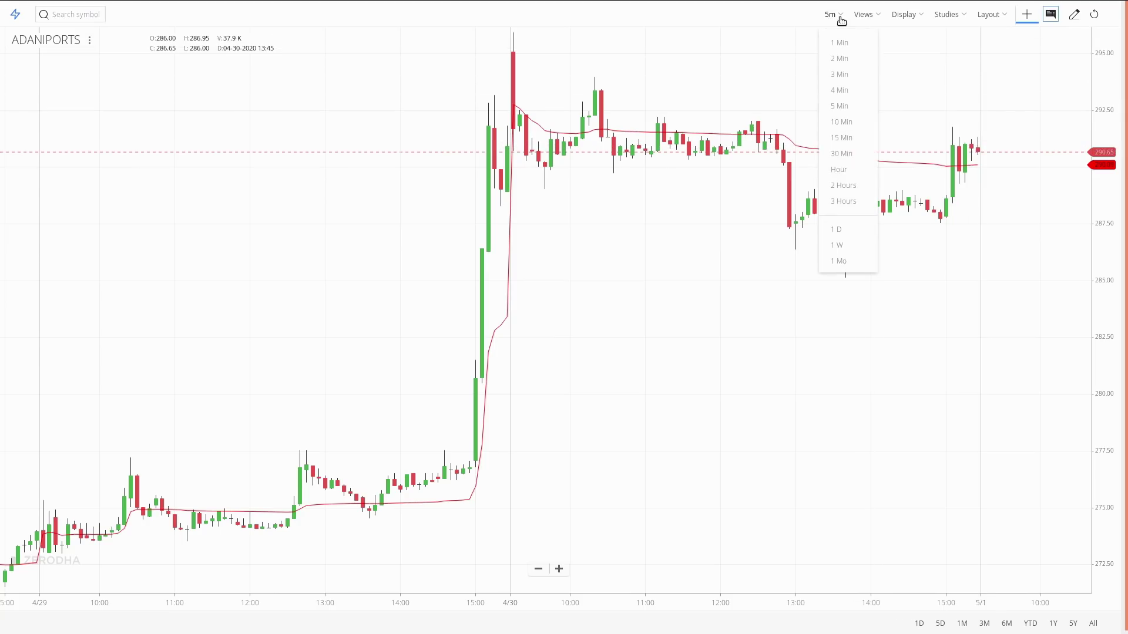
pyautogui.click(848, 174)
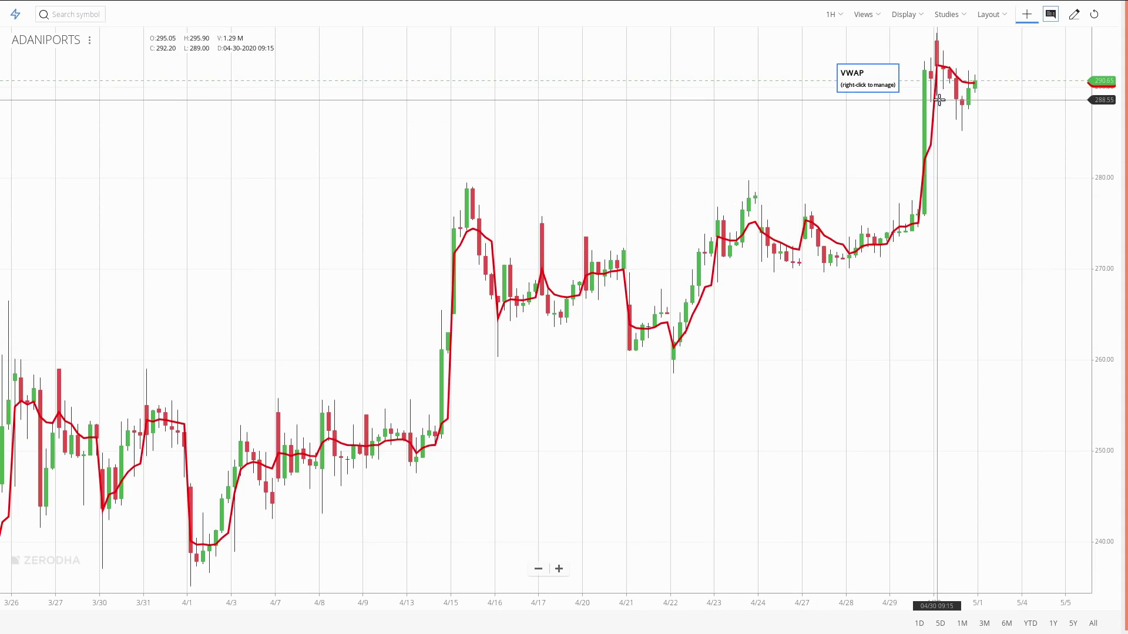
pyautogui.scroll(-10, 783, 304)
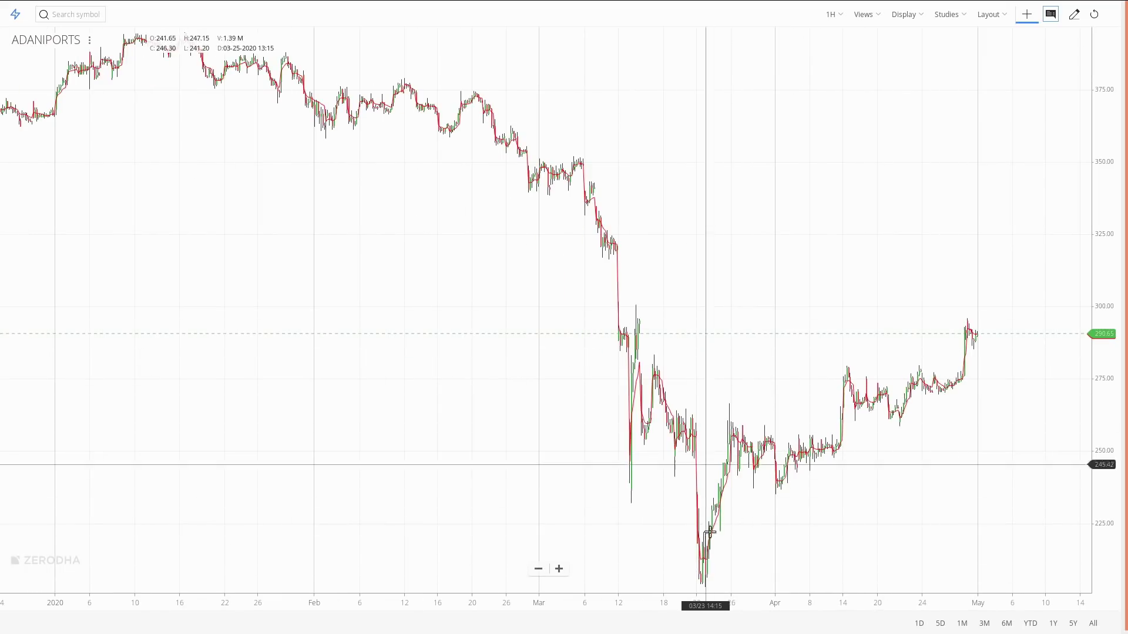
pyautogui.moveTo(850, 3)
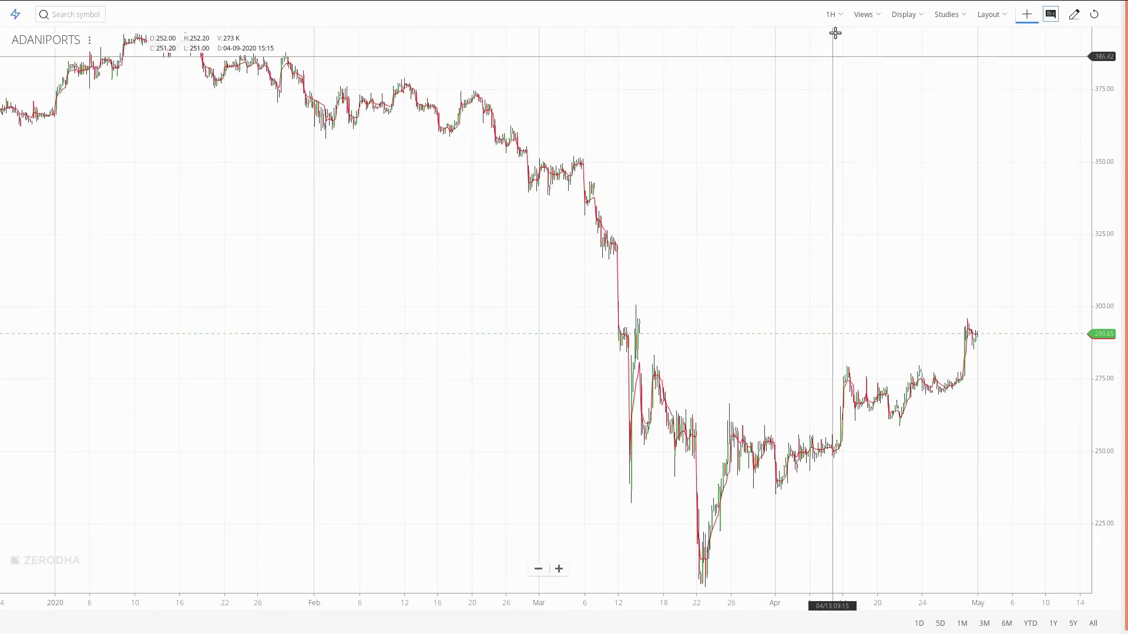
pyautogui.click(834, 26)
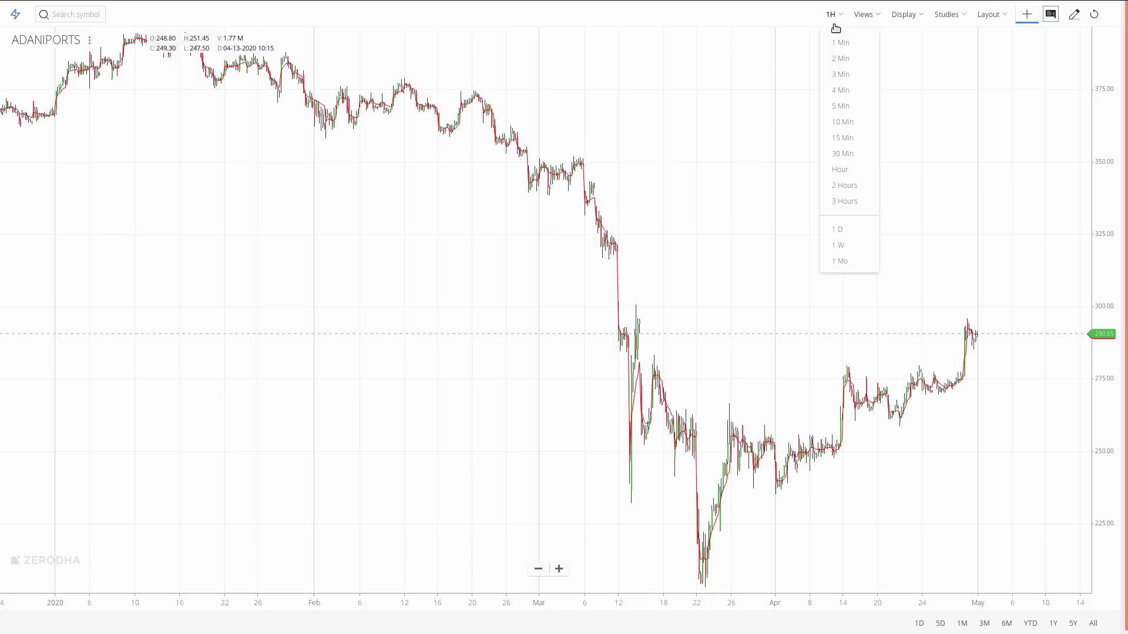
pyautogui.click(847, 107)
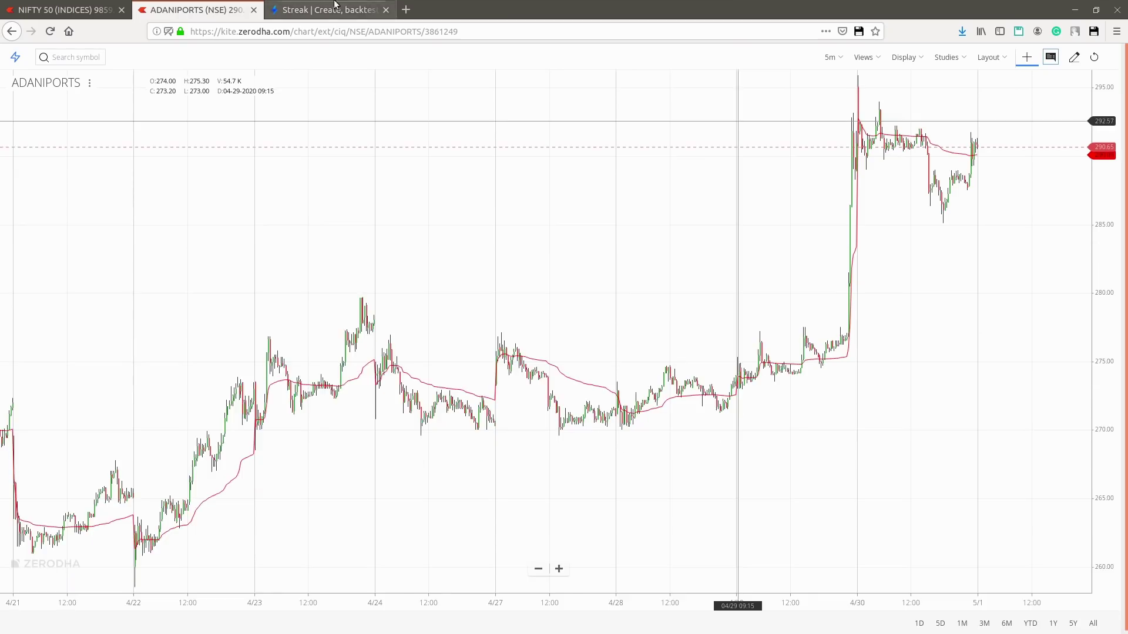
# - Pick BHARTIARTL from the Streak scan results and load its NSE chart in Kite to compare the latest 5-minute candles with VWAP
pyautogui.click(432, 10)
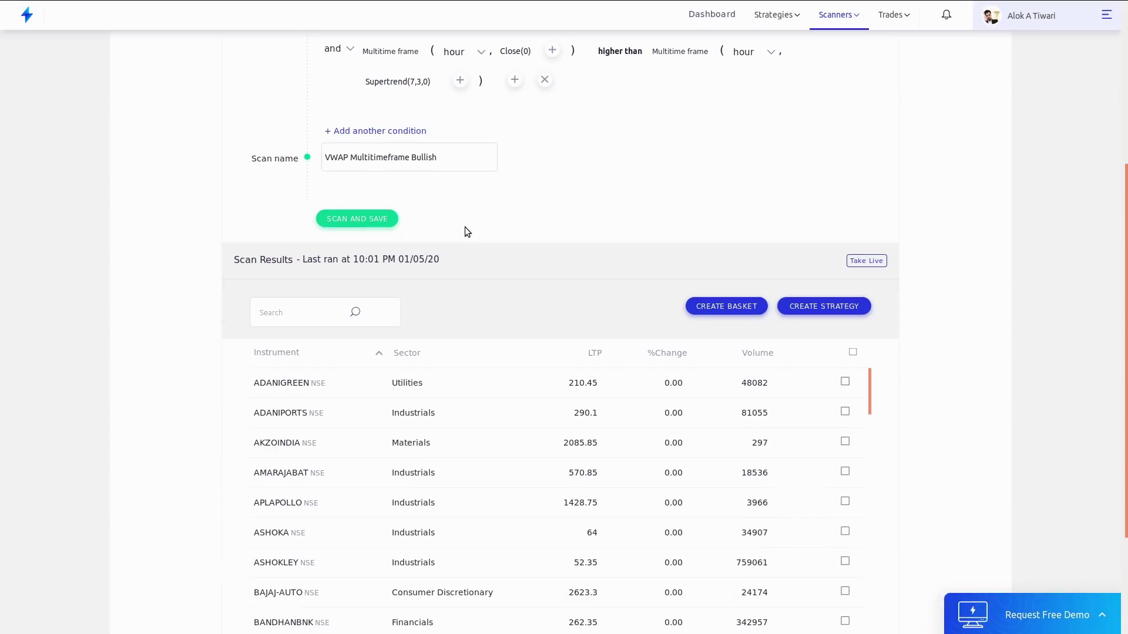
pyautogui.scroll(-3, 386, 509)
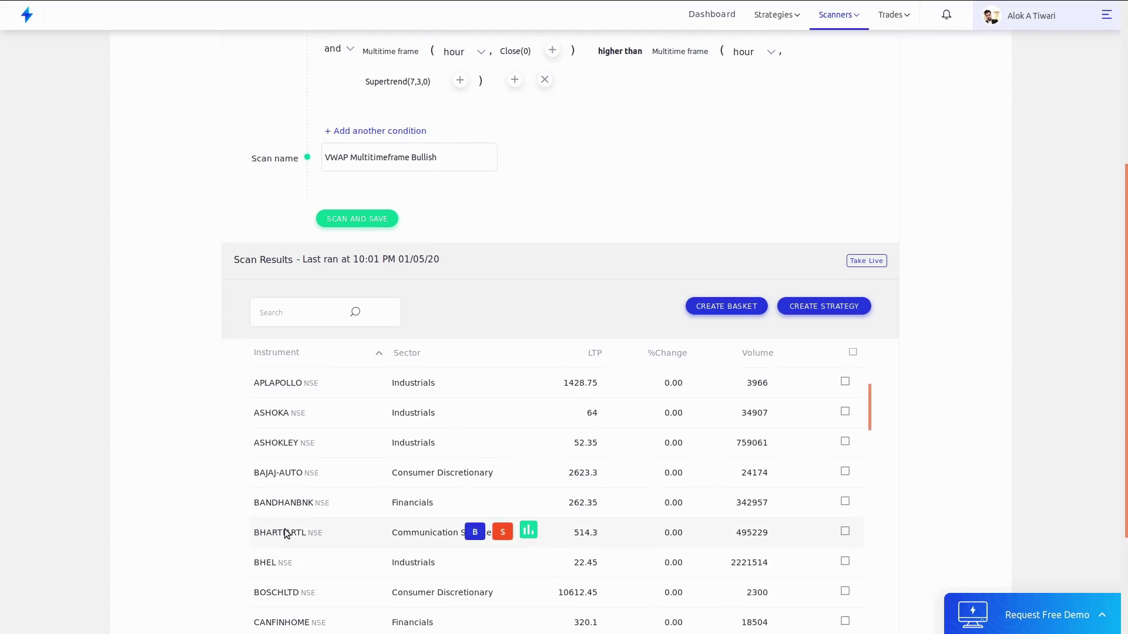
pyautogui.click(197, 9)
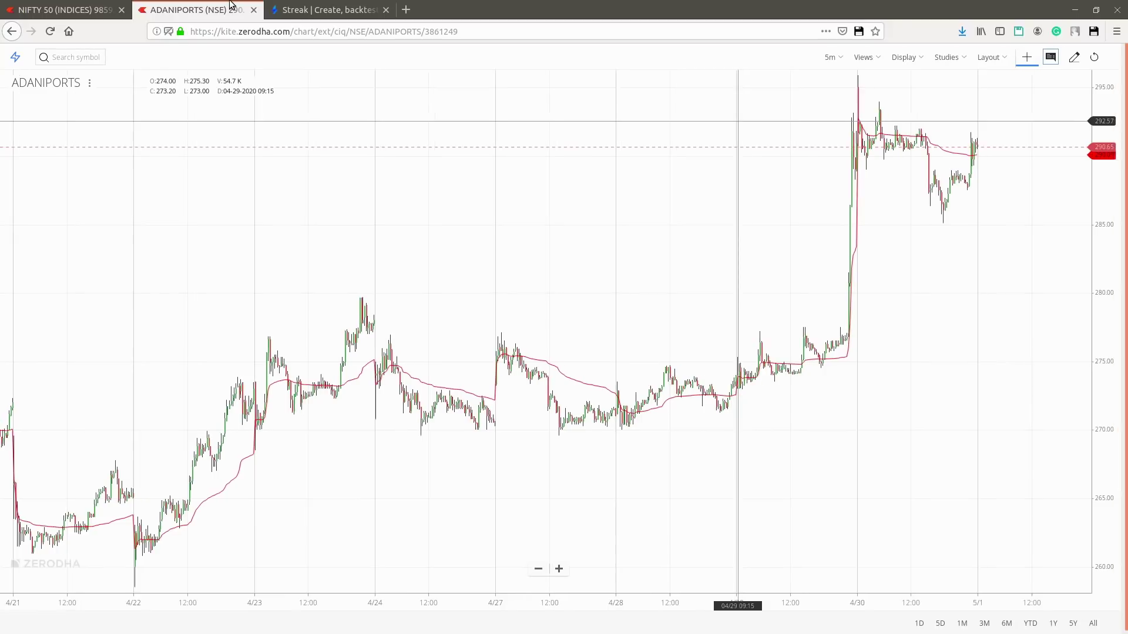
pyautogui.click(91, 14)
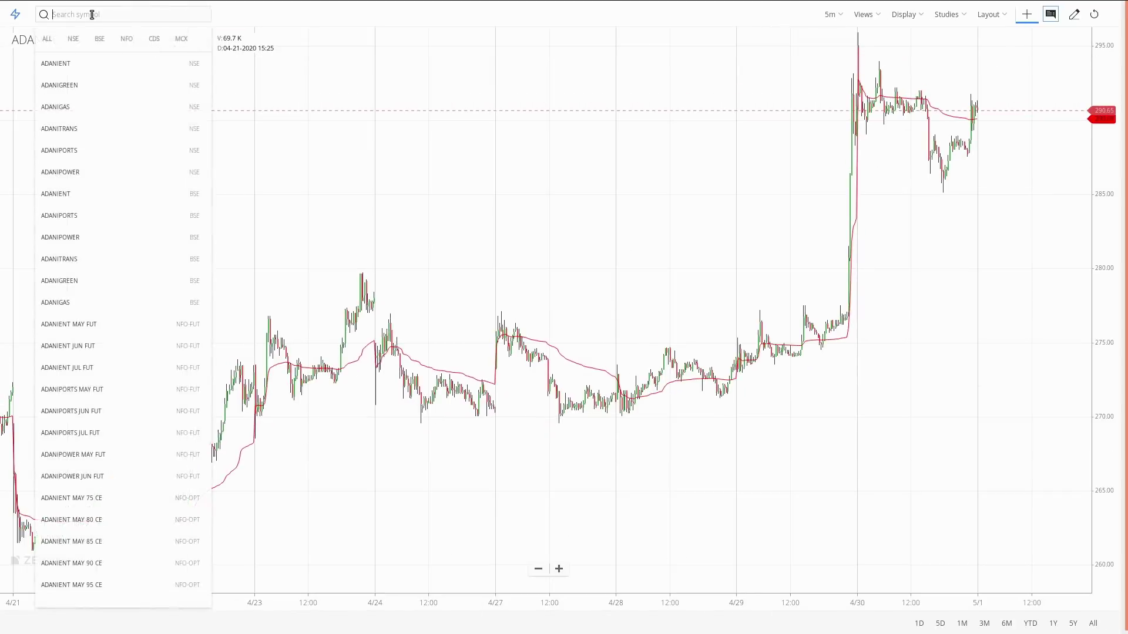
pyautogui.write('bhar')
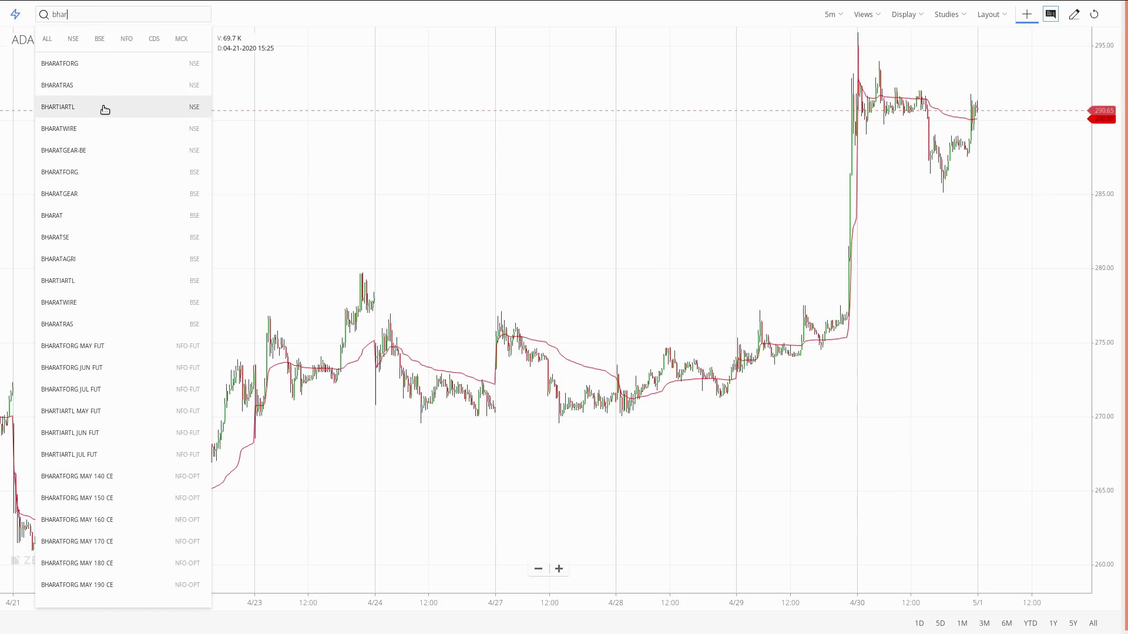
pyautogui.click(105, 110)
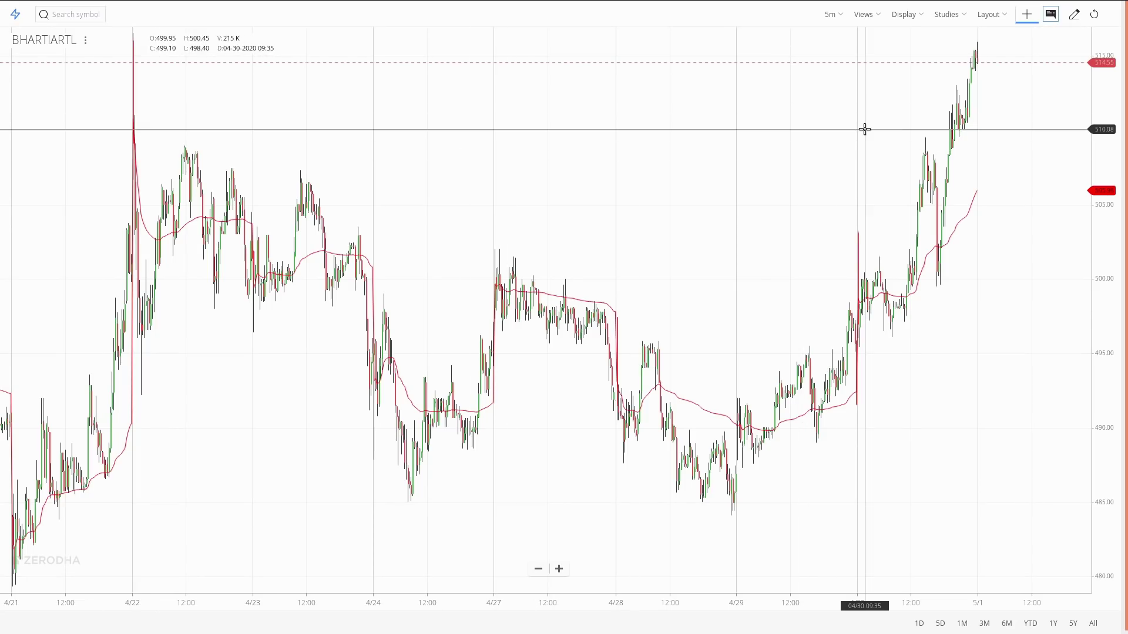
pyautogui.scroll(5, 864, 129)
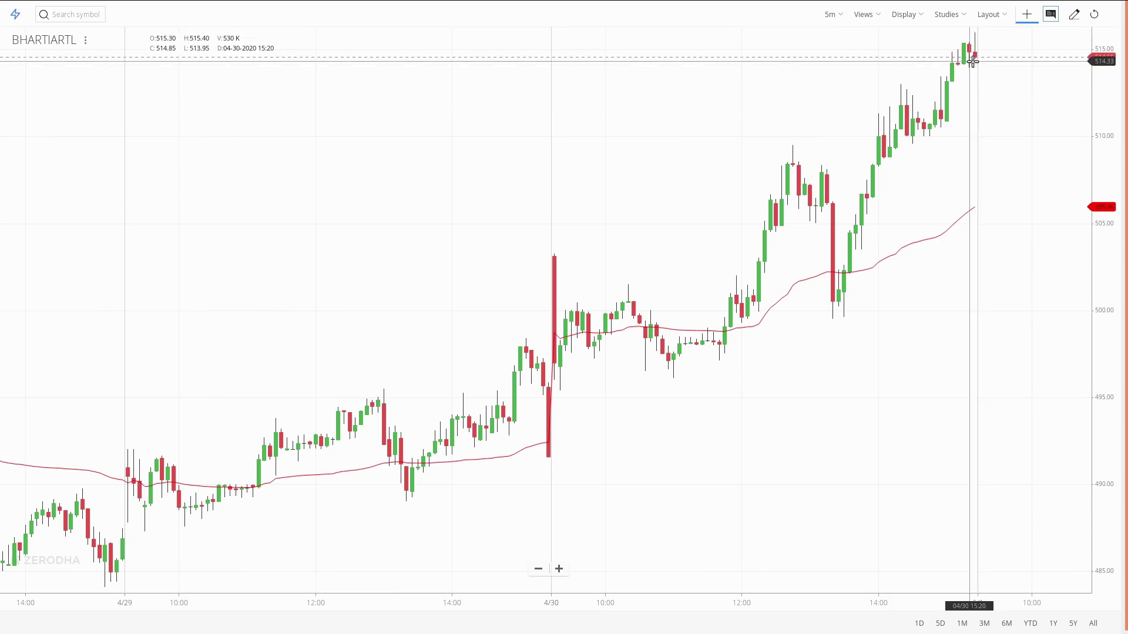
# - Set the BHARTIARTL chart interval to 1 hour and examine the price trend over the past months
pyautogui.click(831, 14)
pyautogui.click(851, 174)
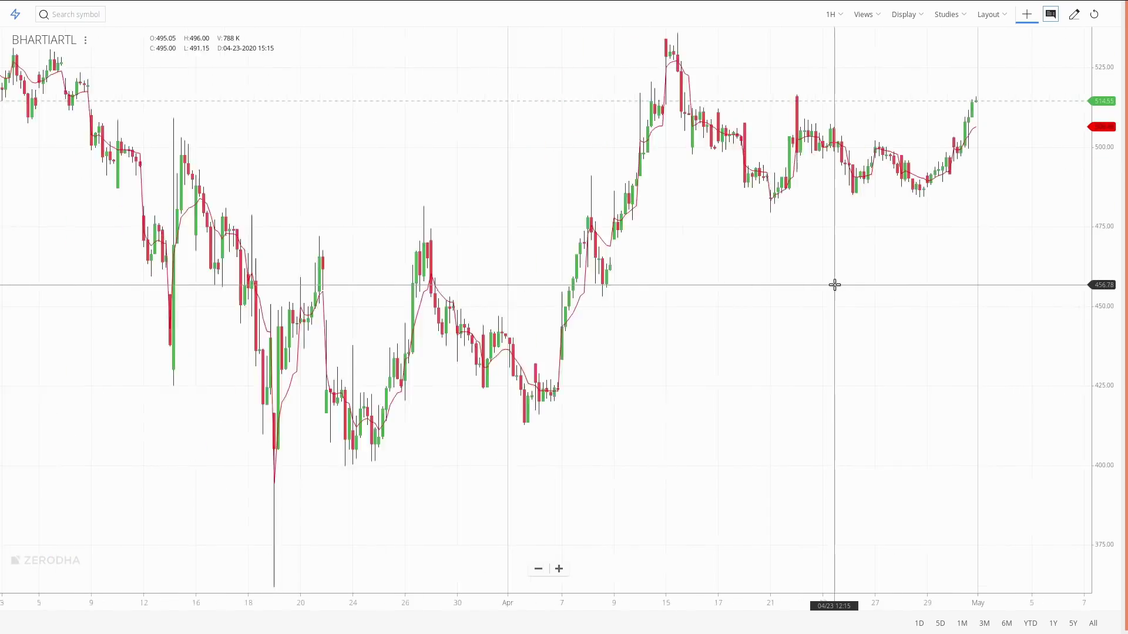
pyautogui.scroll(-3, 835, 285)
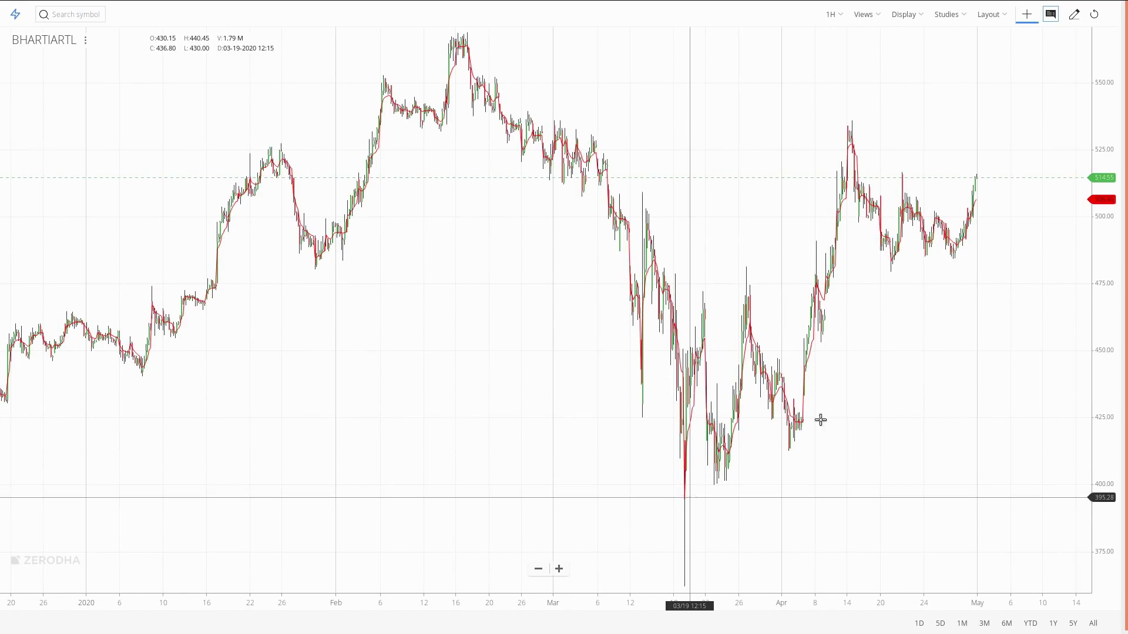
pyautogui.scroll(5, 883, 400)
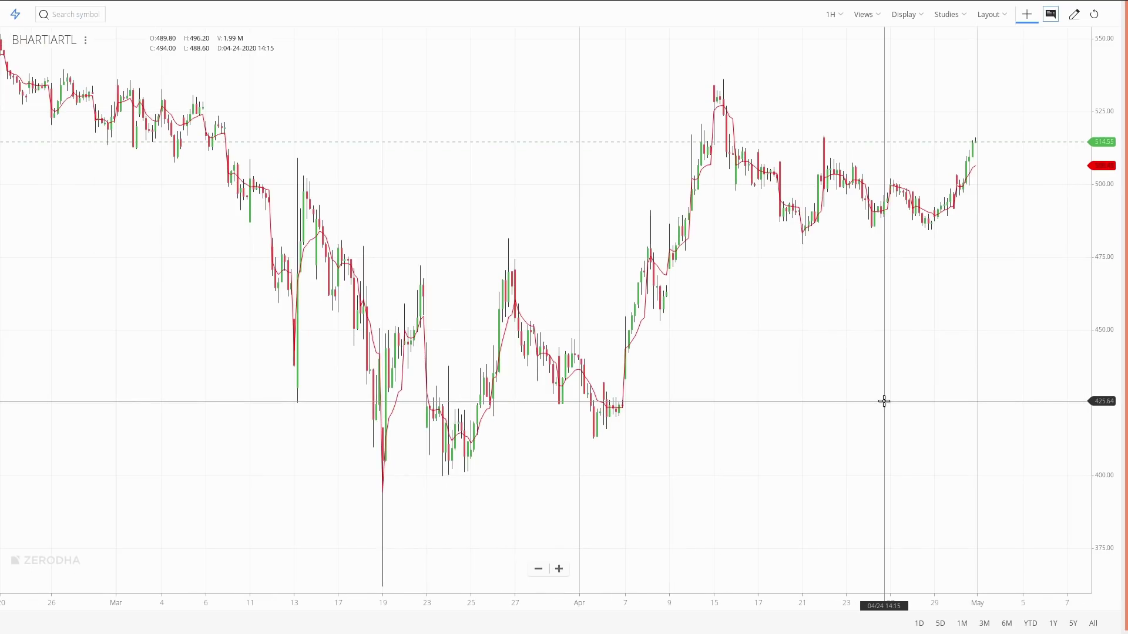
# - Return to the VWAP Multitimeframe Bullish scanner in Streak and review the available scan universes, keeping Nifty 500
pyautogui.moveTo(446, 2)
pyautogui.click(381, 12)
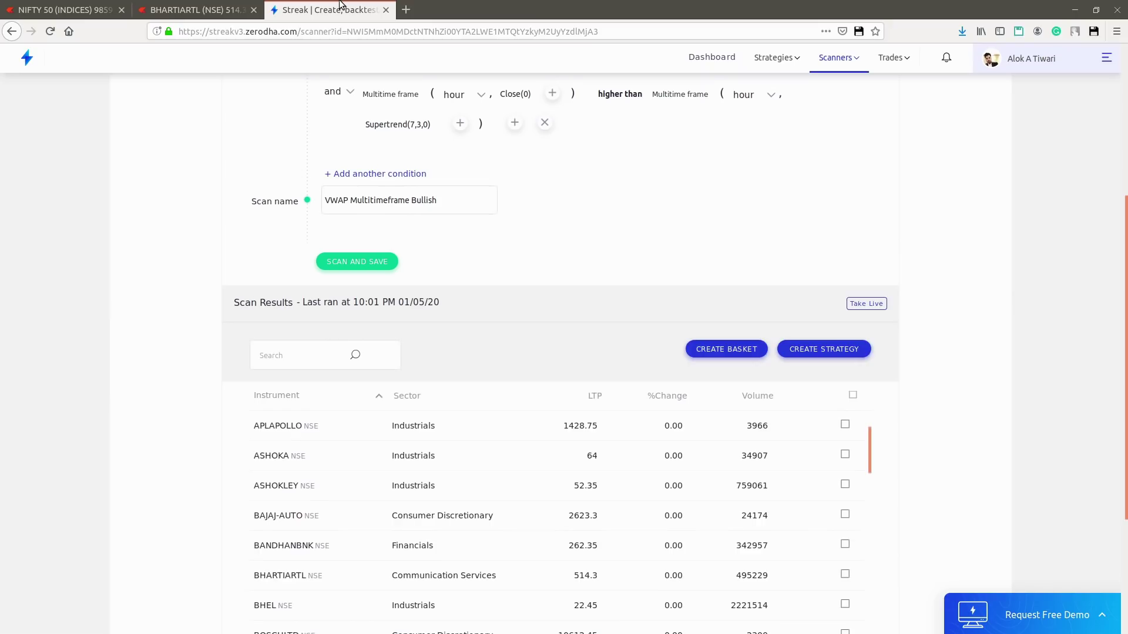
pyautogui.scroll(5, 521, 272)
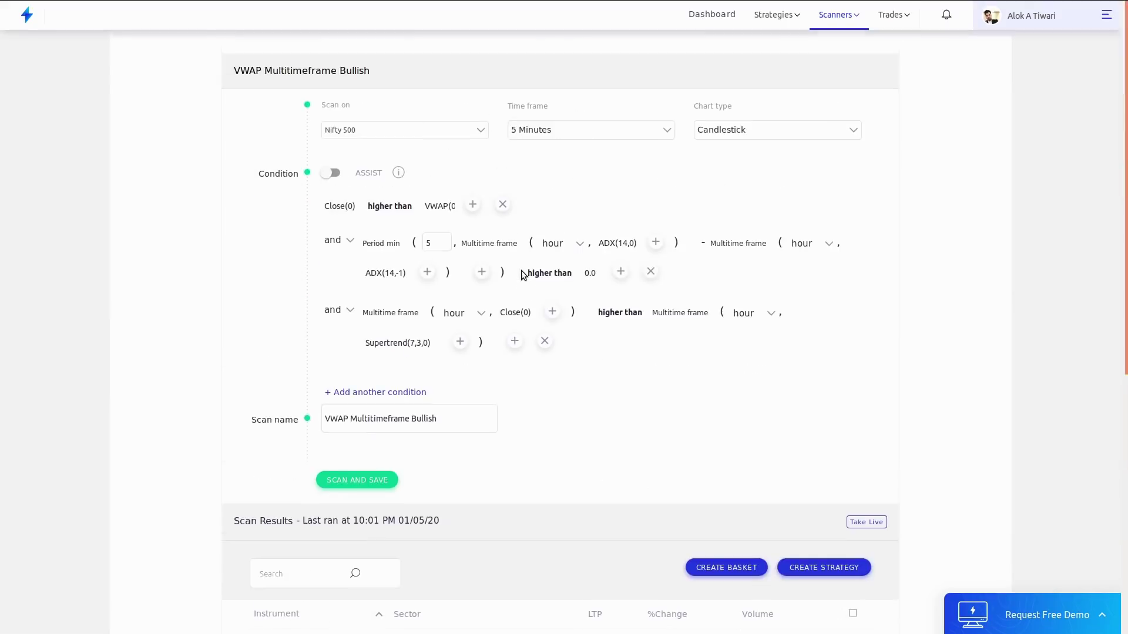
pyautogui.click(440, 131)
pyautogui.scroll(-1, 428, 226)
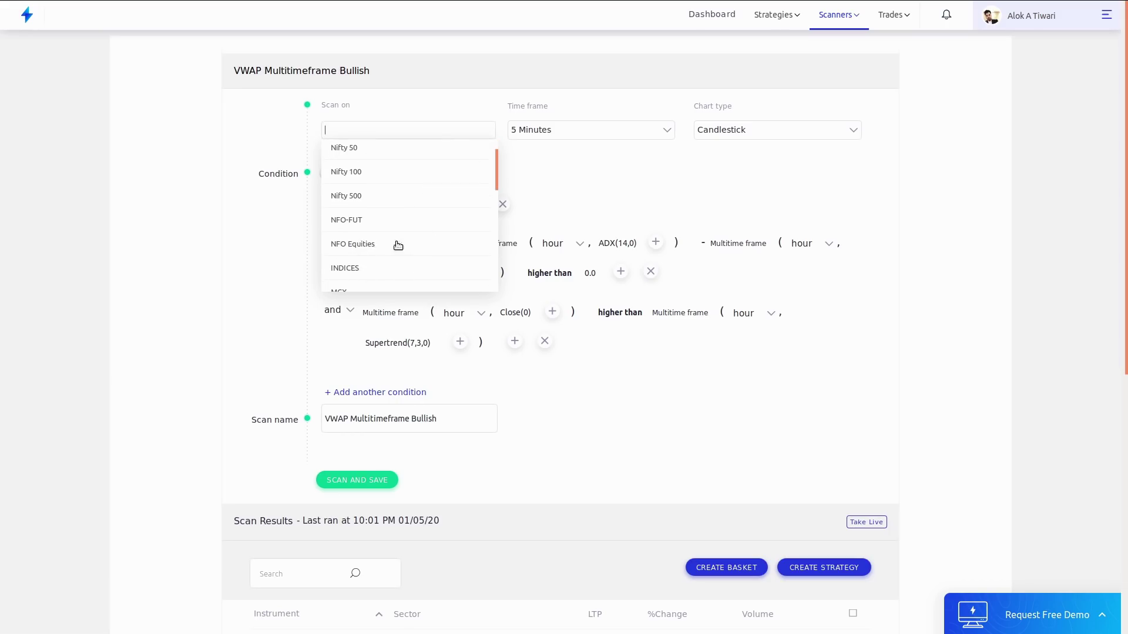
pyautogui.scroll(-2, 383, 247)
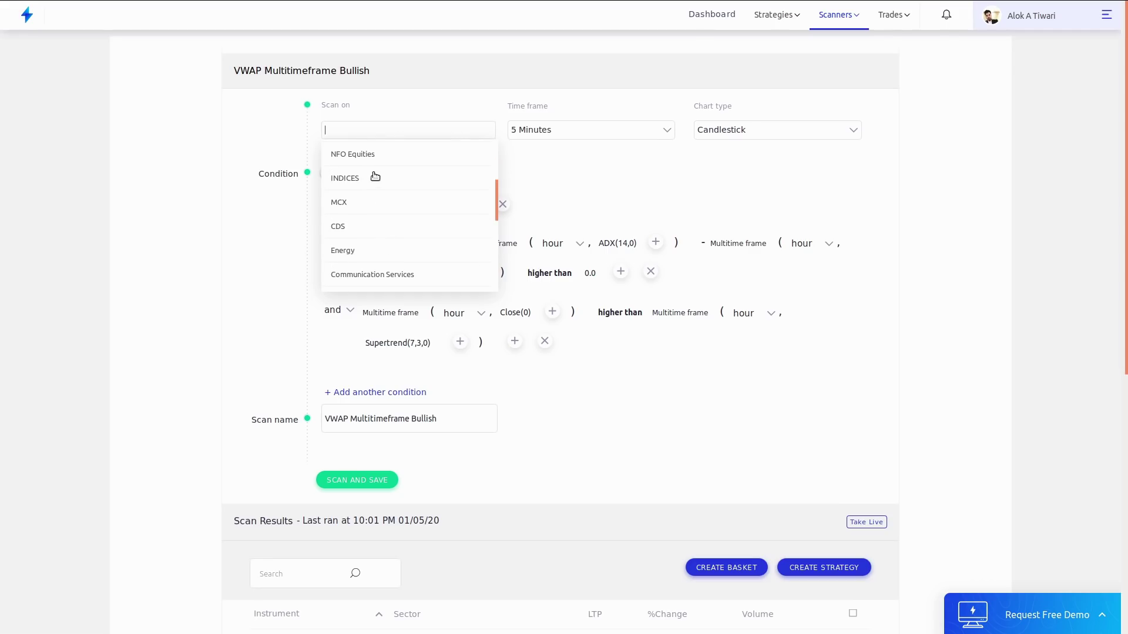
pyautogui.scroll(-5, 429, 234)
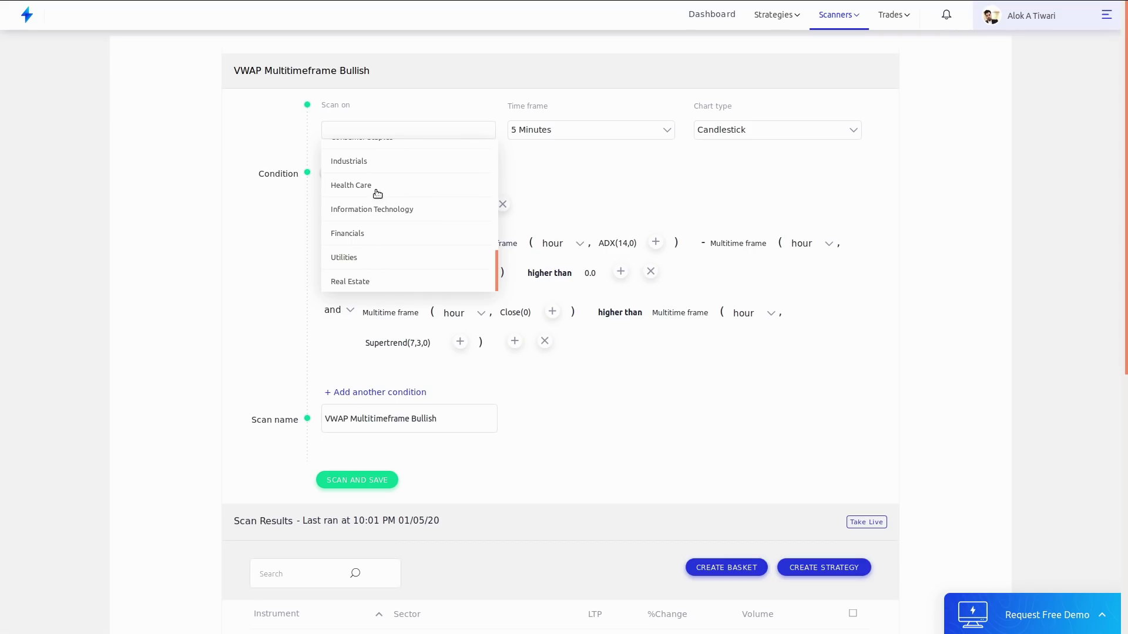
pyautogui.click(561, 396)
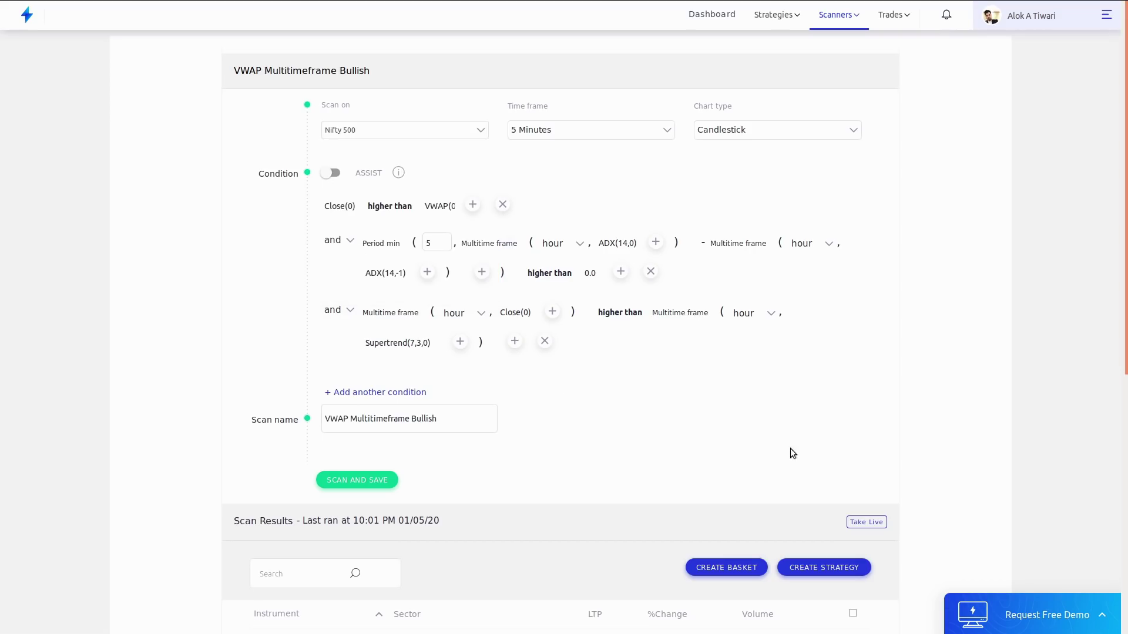
# - Try alert frequencies of 3 and 5 minutes in the scan's Make Live dialog, and cancel without taking it live
pyautogui.click(866, 521)
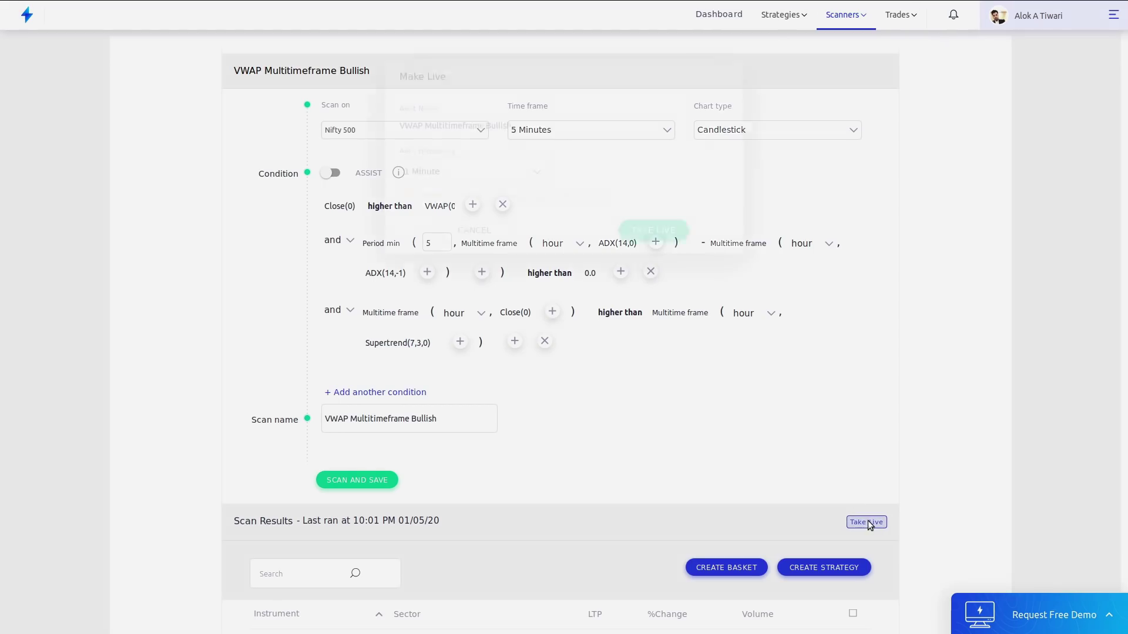
pyautogui.click(511, 170)
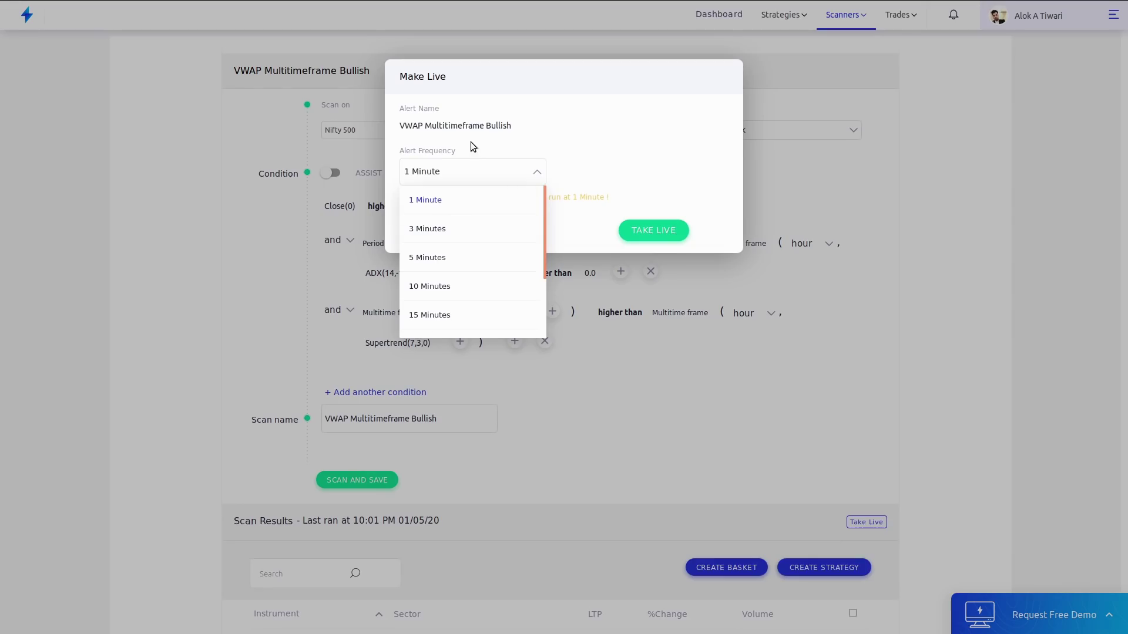
pyautogui.click(460, 227)
pyautogui.click(452, 181)
pyautogui.click(462, 219)
pyautogui.click(450, 183)
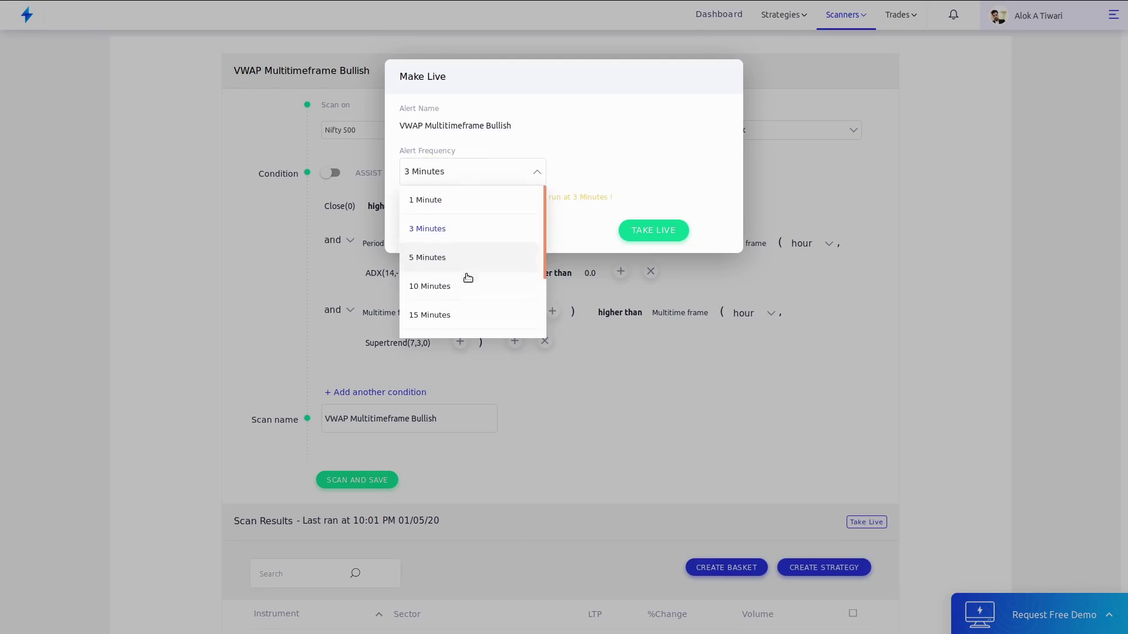
pyautogui.click(462, 264)
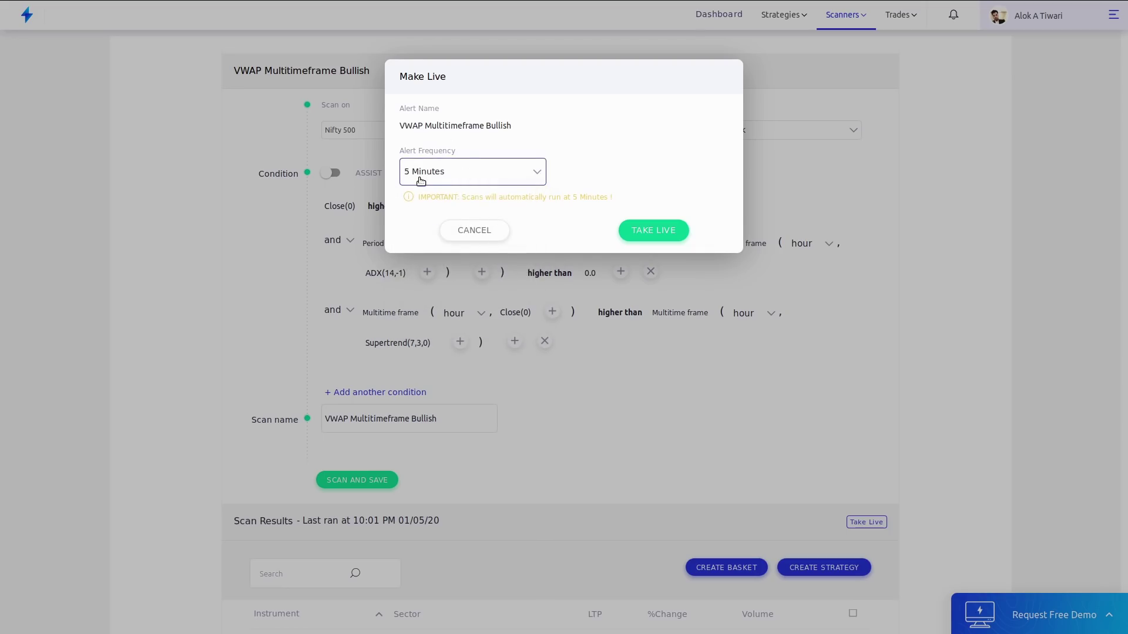
pyautogui.click(467, 230)
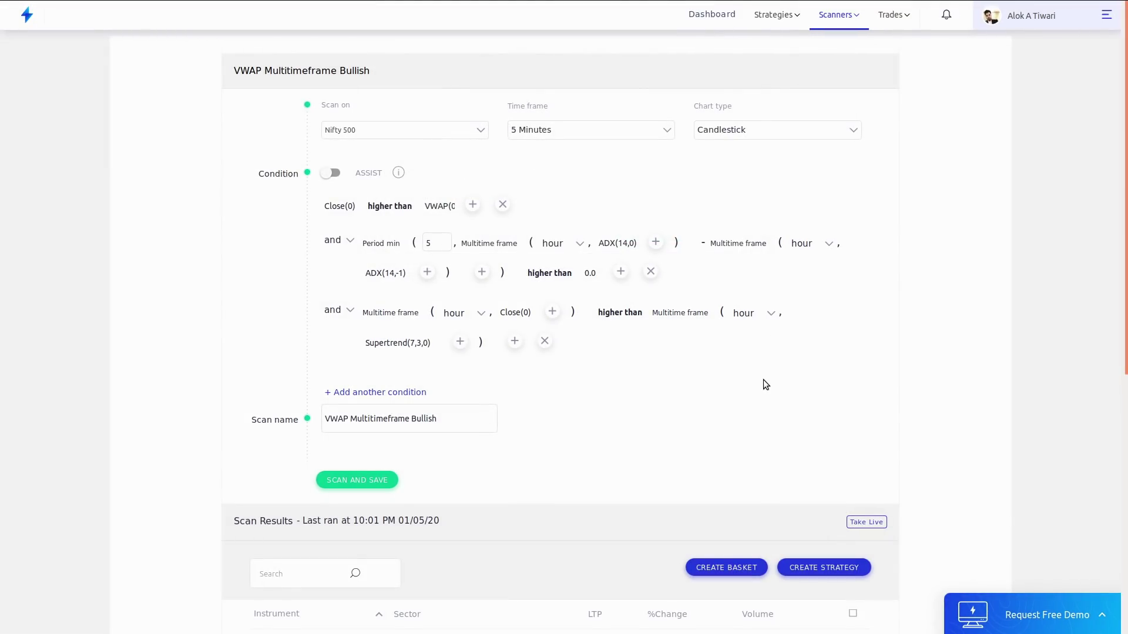
# - Switch to the Volume & Volume Indicators presentation and advance to the Trend Confirmation using Volume slide
pyautogui.hotkey('alt', 'Tab')
pyautogui.hotkey('alt', 'Tab')
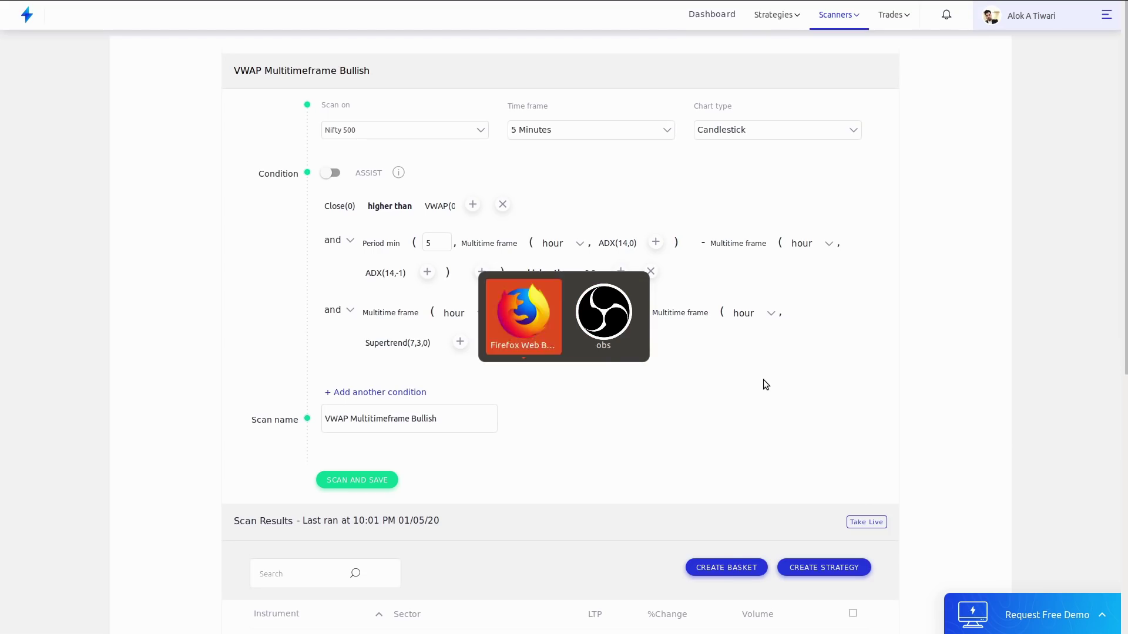
pyautogui.hotkey('alt', 'Down')
pyautogui.hotkey('alt', 'Right')
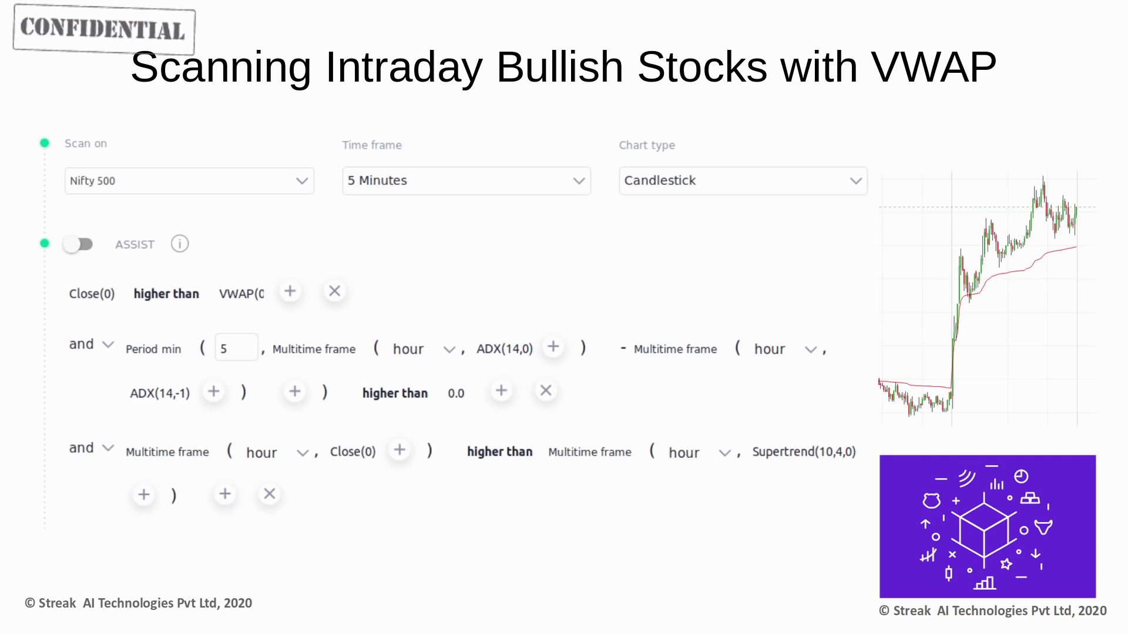
pyautogui.press('Right')
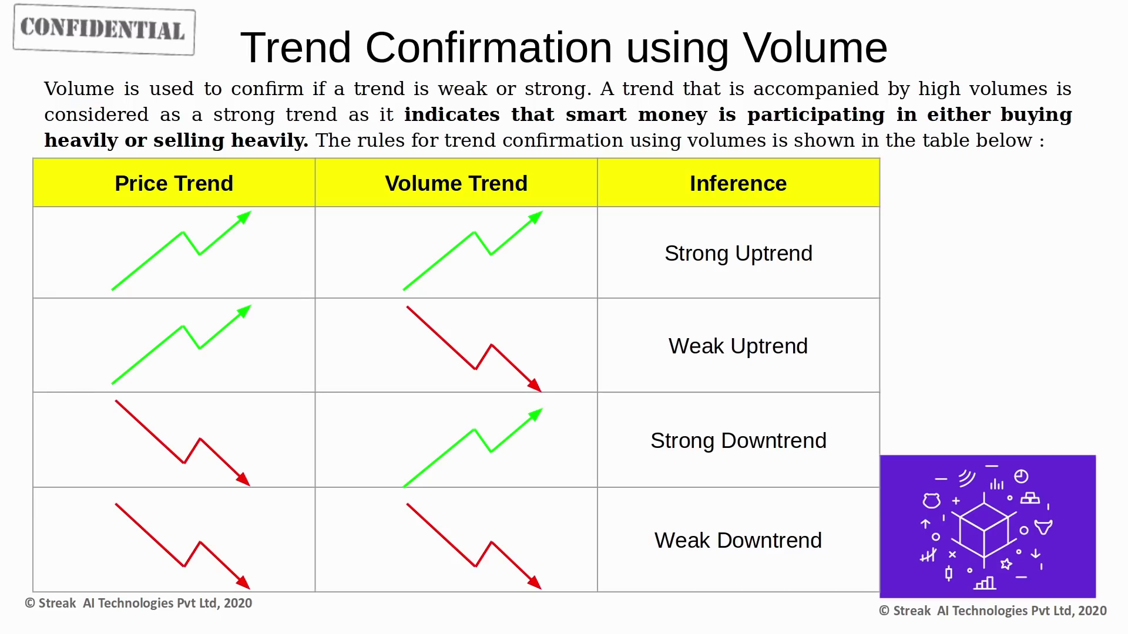
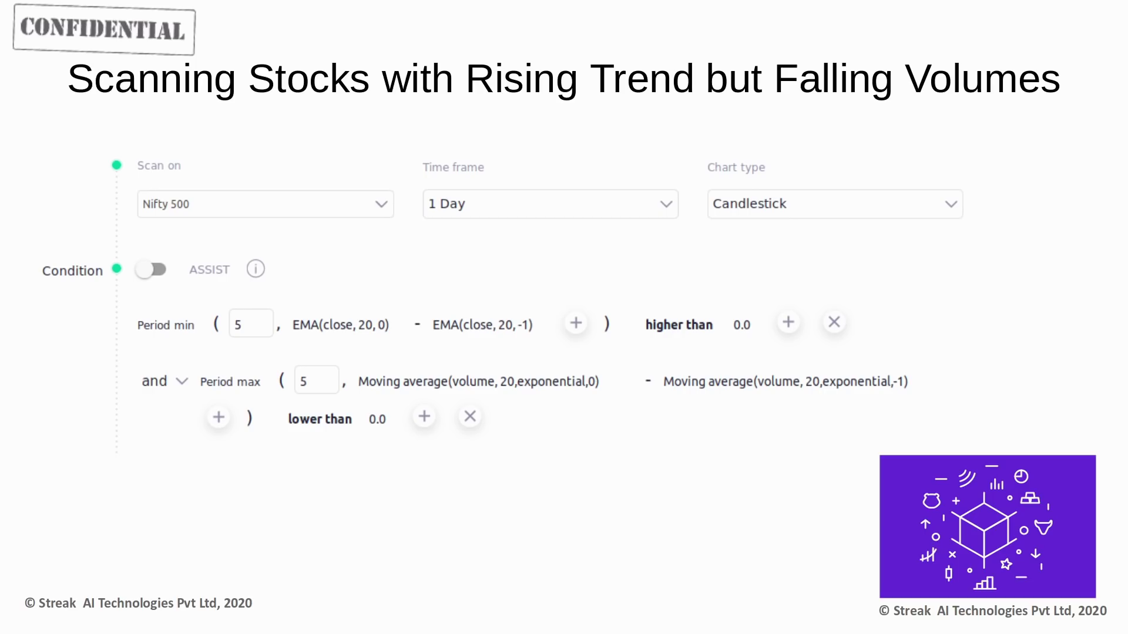
# - Switch back to the Streak window and start a new blank scanner
pyautogui.hotkey('alt', 'Tab')
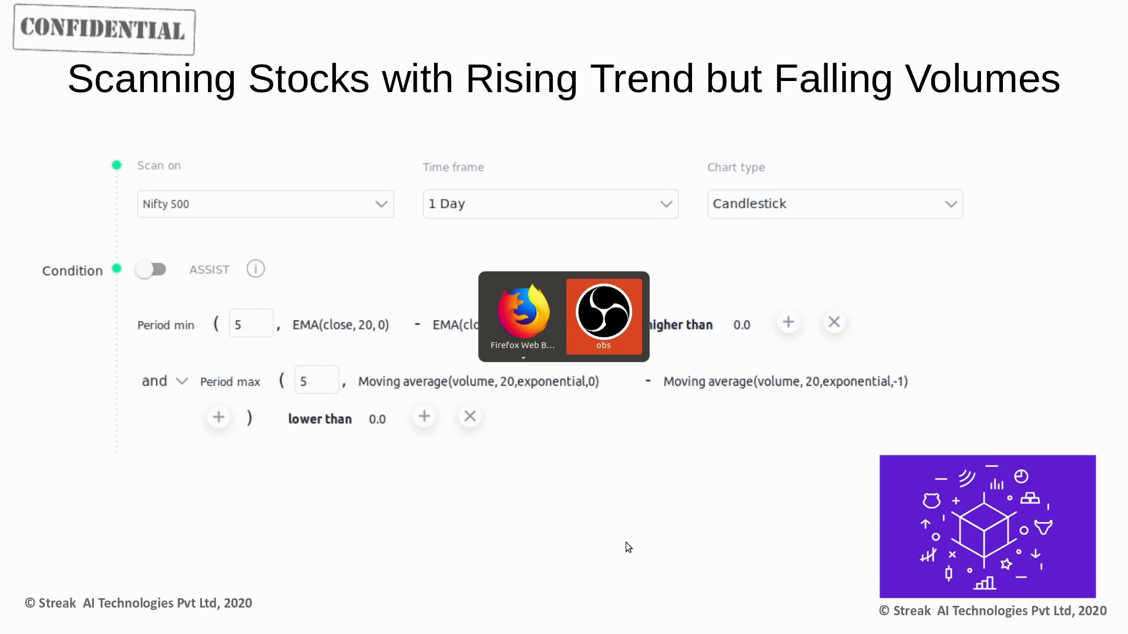
pyautogui.hotkey('alt', 'Tab')
pyautogui.hotkey('alt', '`')
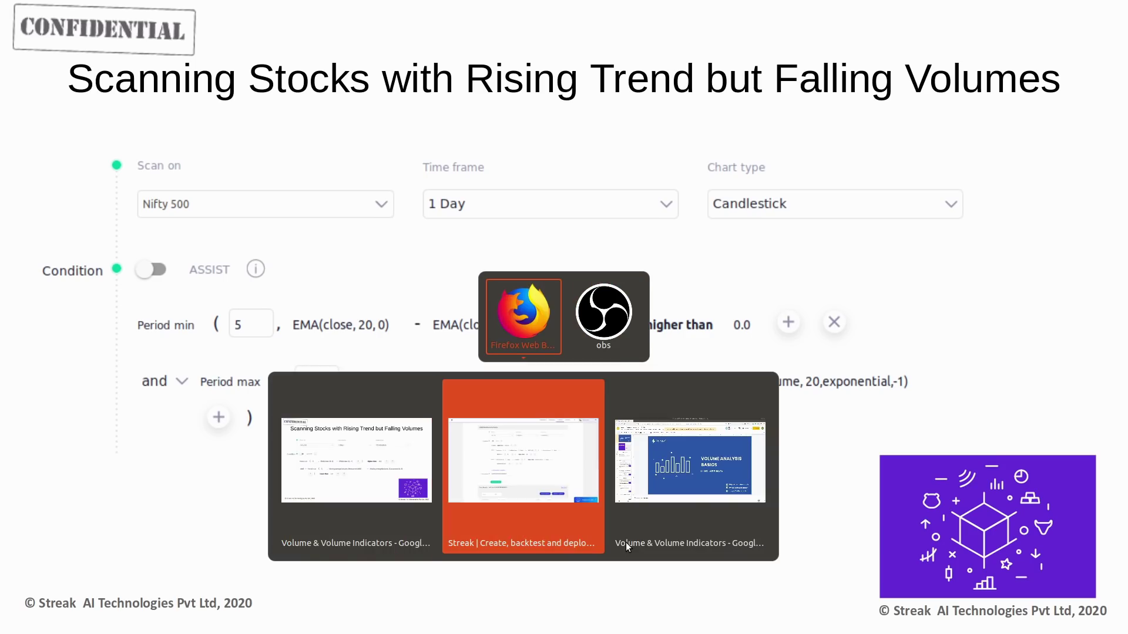
pyautogui.click(838, 57)
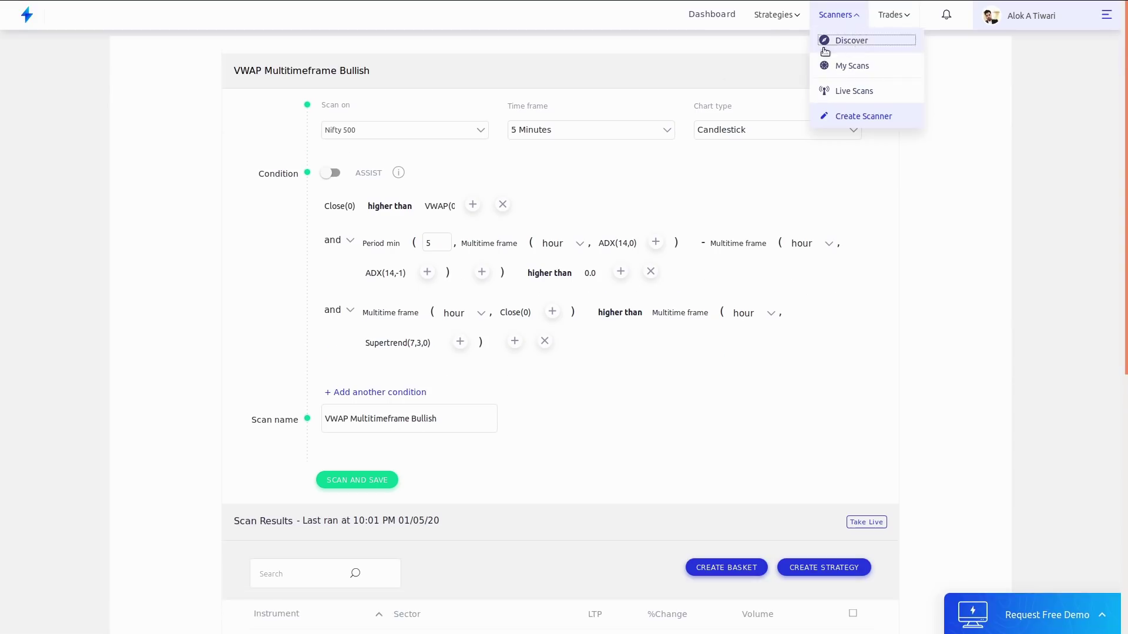
pyautogui.click(837, 41)
pyautogui.click(189, 267)
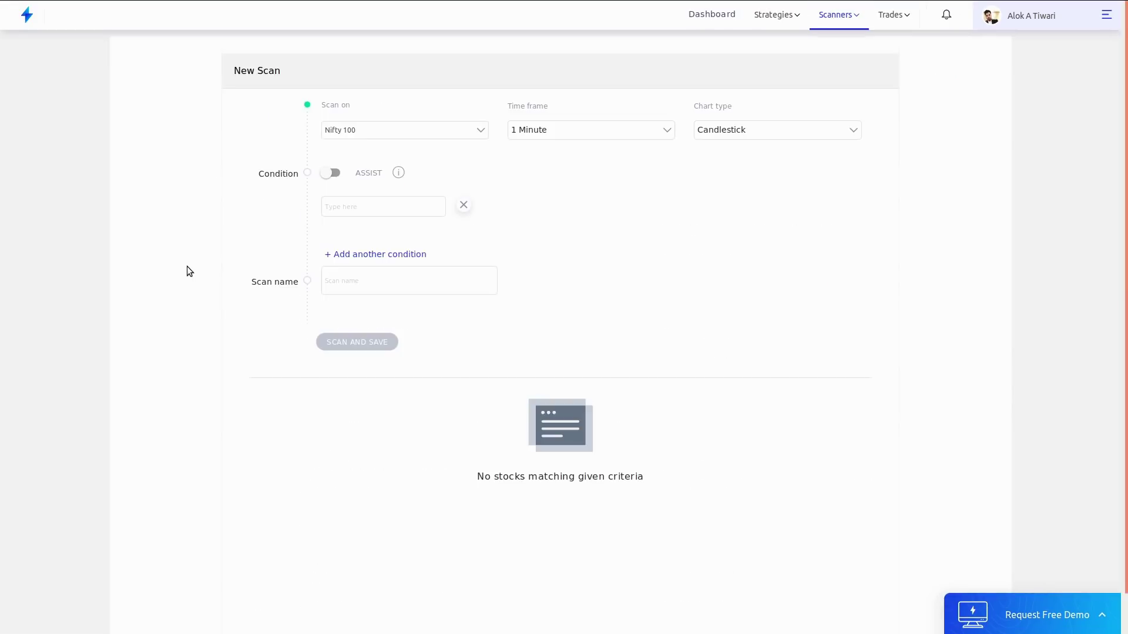
# - Set the new scan to run on Nifty 500 with a 1 Day time frame, keeping the Candlestick chart type
pyautogui.click(390, 201)
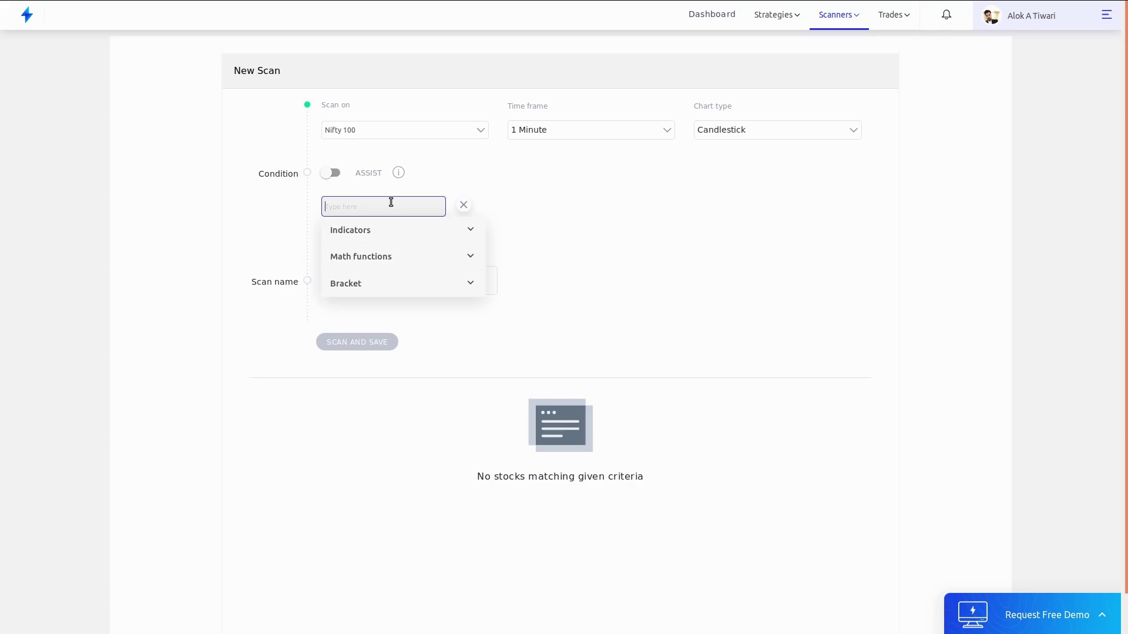
pyautogui.click(395, 141)
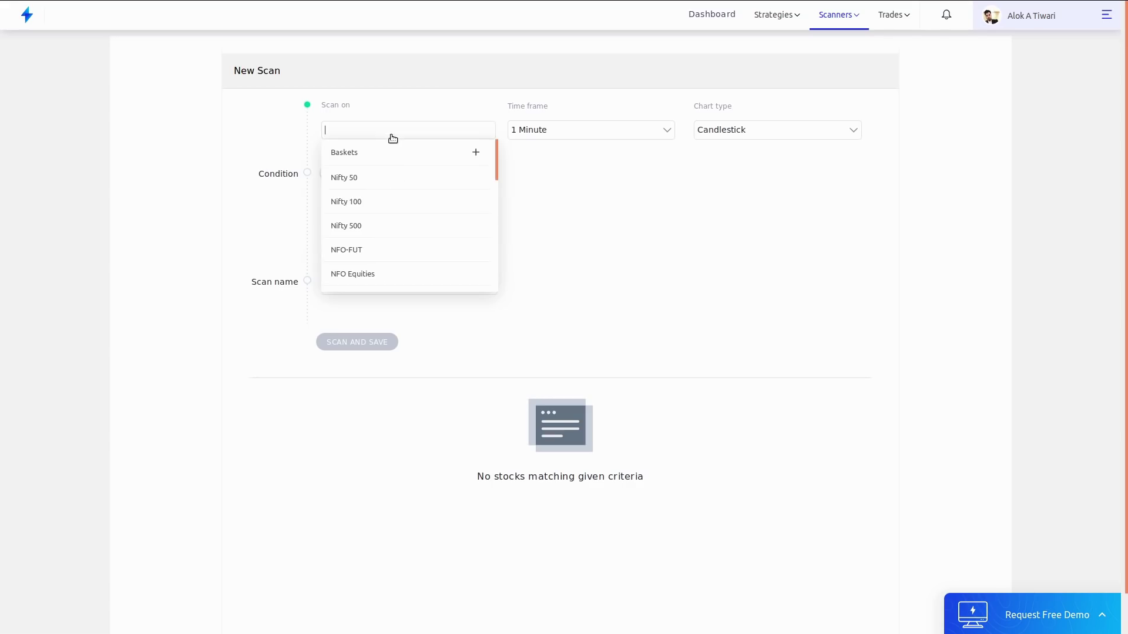
pyautogui.click(391, 233)
pyautogui.click(551, 142)
pyautogui.scroll(-2, 561, 247)
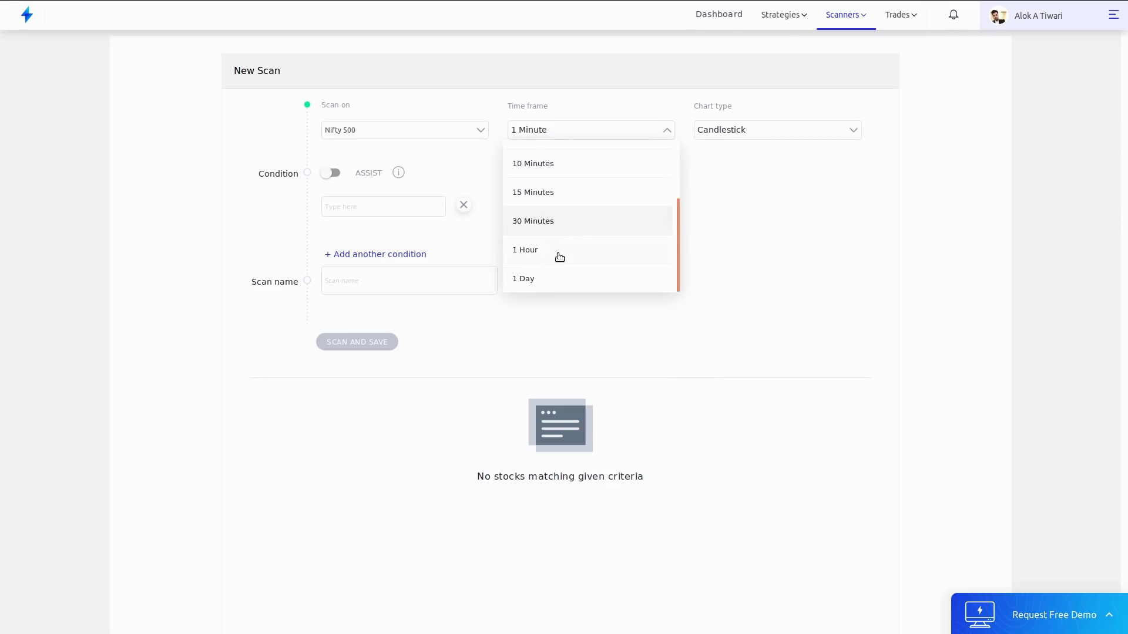
pyautogui.click(559, 280)
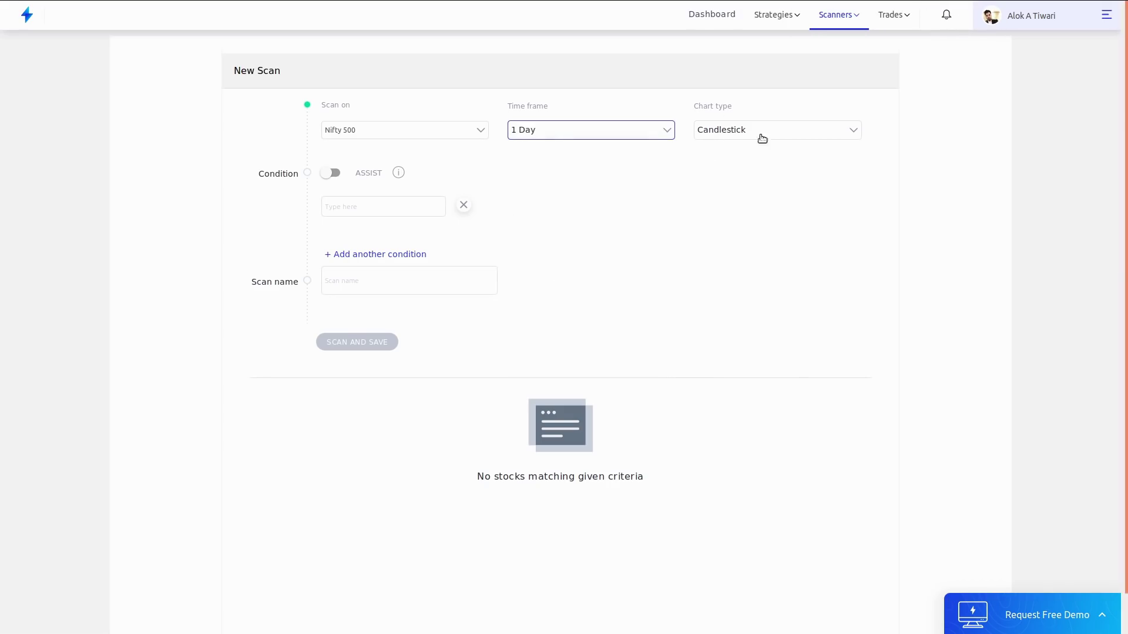
pyautogui.click(742, 122)
pyautogui.click(741, 122)
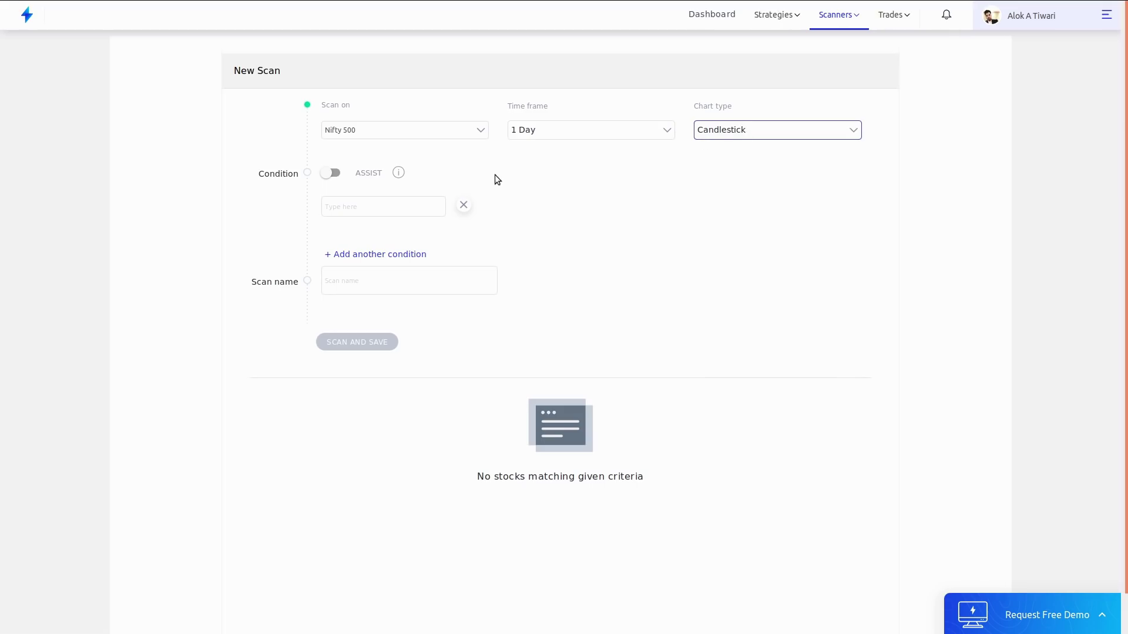
# - Start the first condition with a Period min function over 5 periods
pyautogui.click(402, 197)
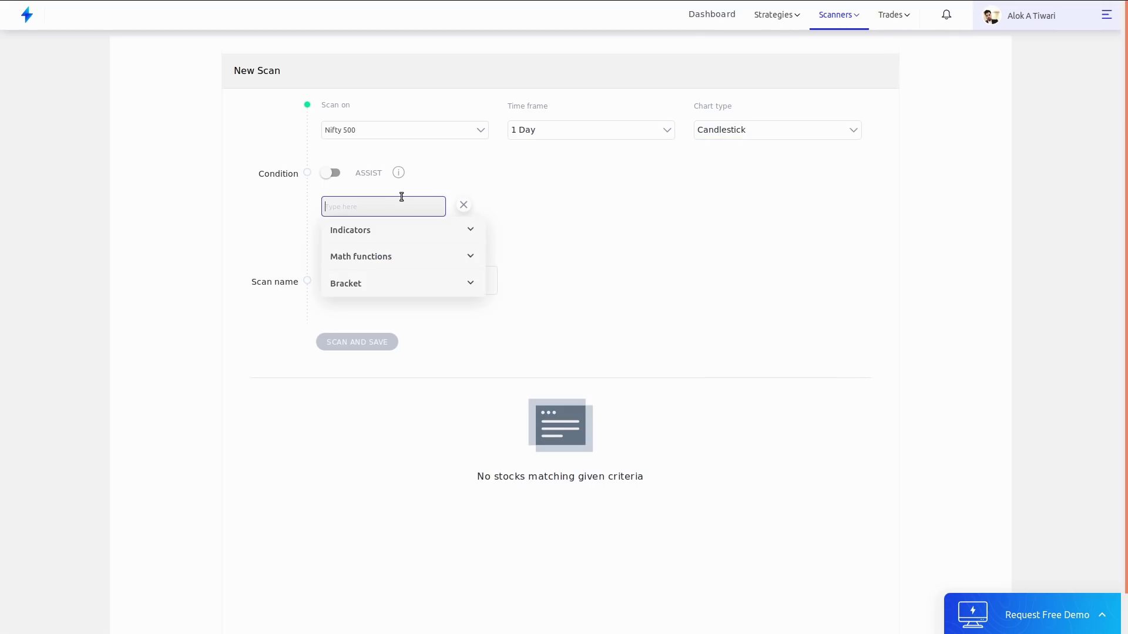
pyautogui.write('period')
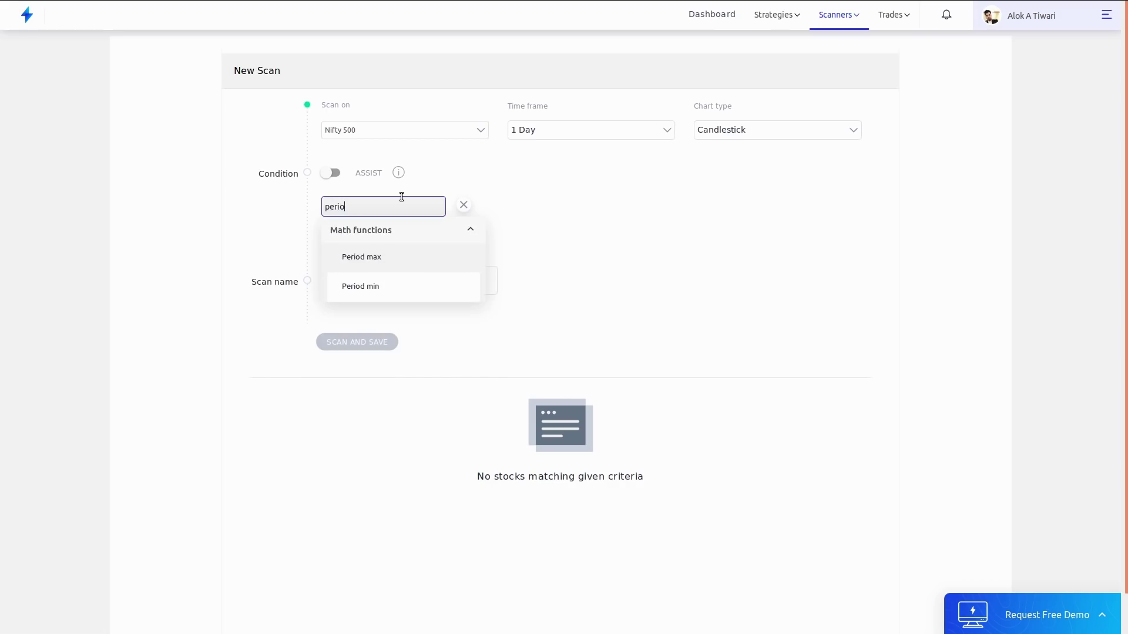
pyautogui.press('Return')
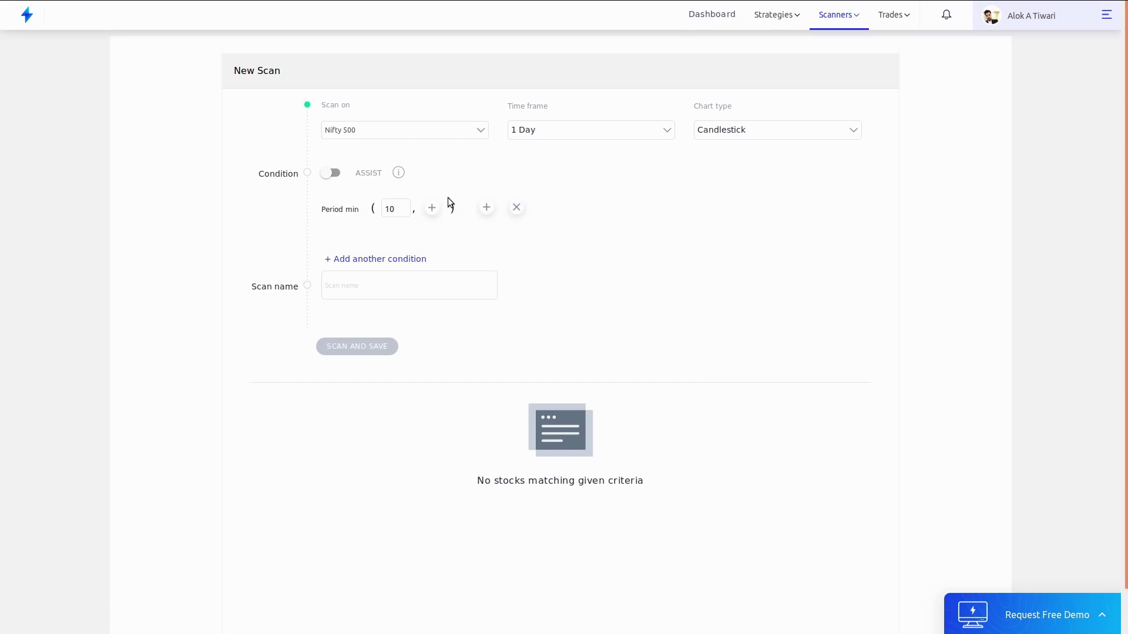
pyautogui.click(397, 210)
pyautogui.press('BackSpace')
pyautogui.press('BackSpace')
pyautogui.write('5')
# - Insert EMA(close, 20, 0) as the expression inside the Period min function
pyautogui.click(435, 208)
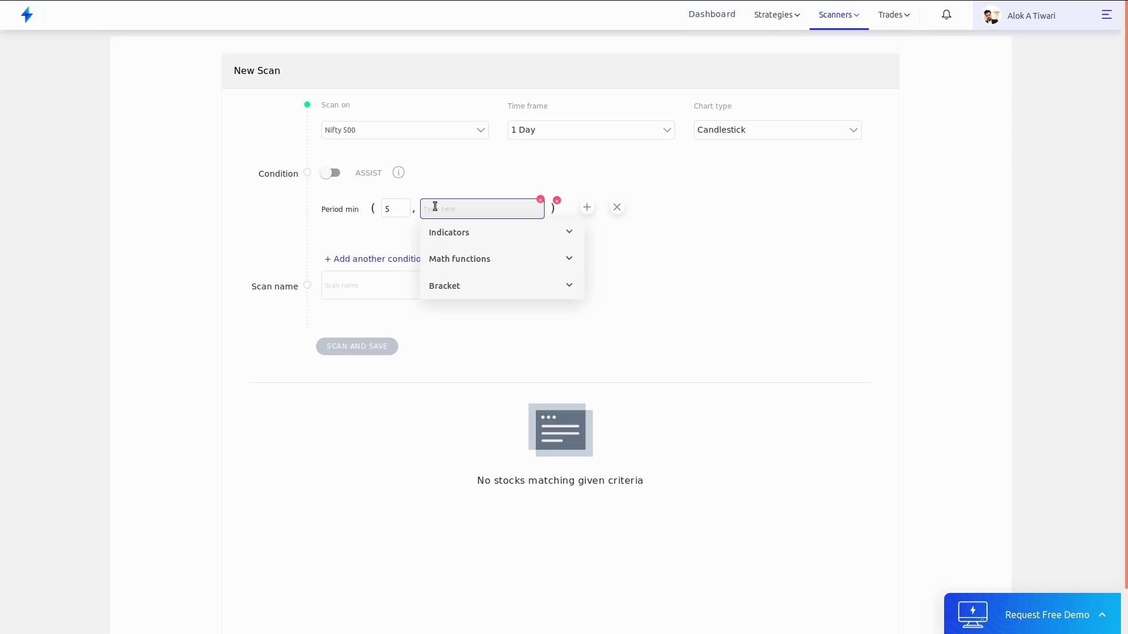
pyautogui.write('ema')
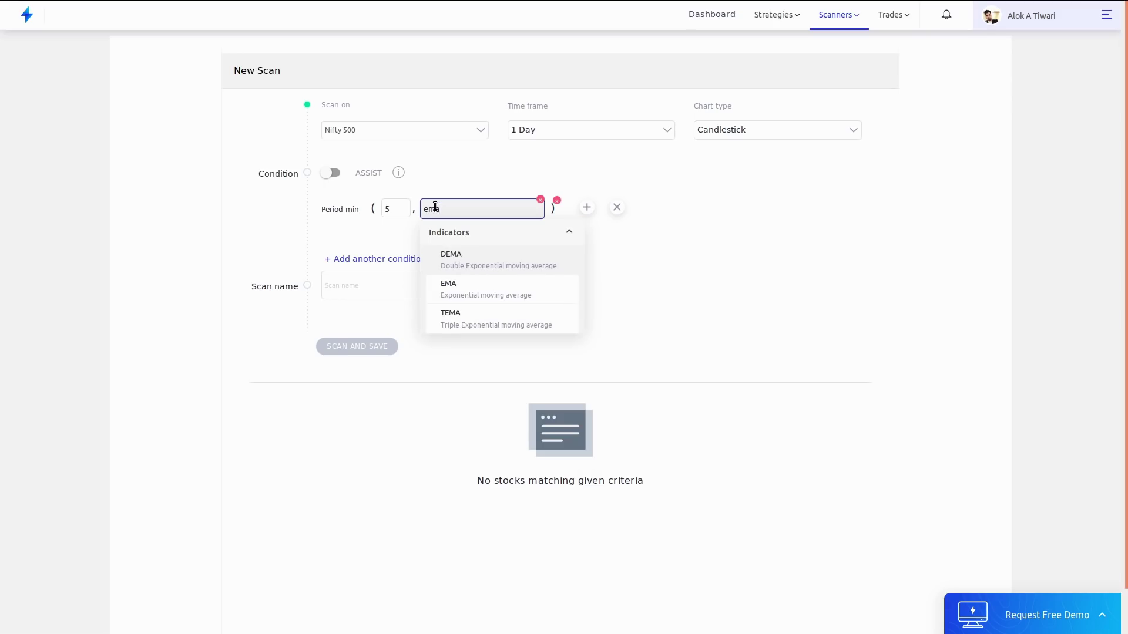
pyautogui.click(458, 291)
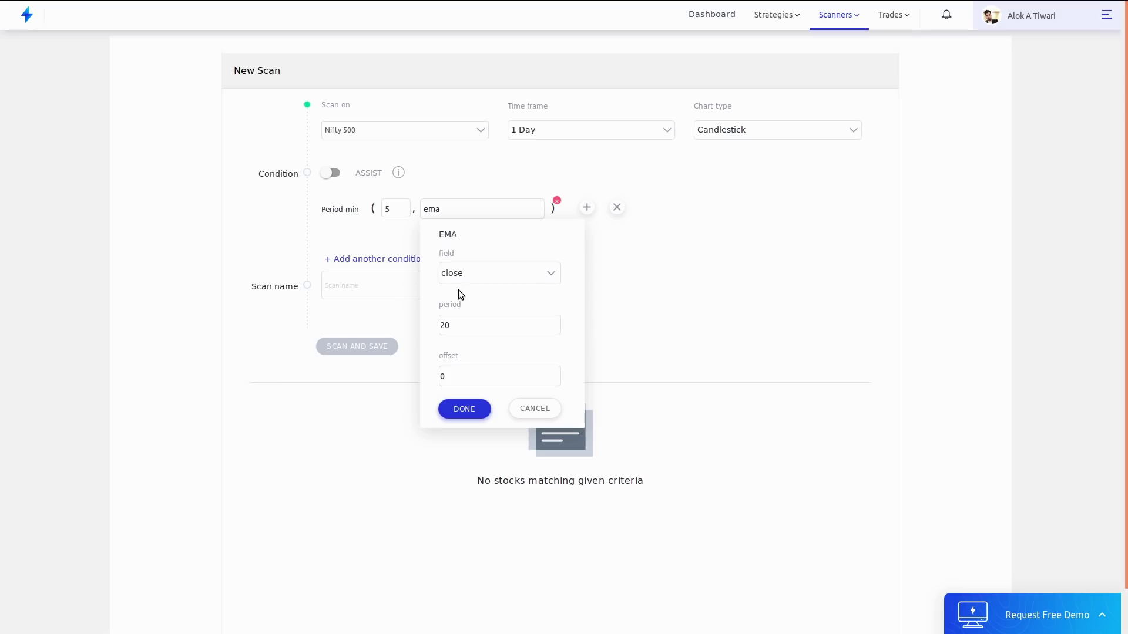
pyautogui.click(464, 409)
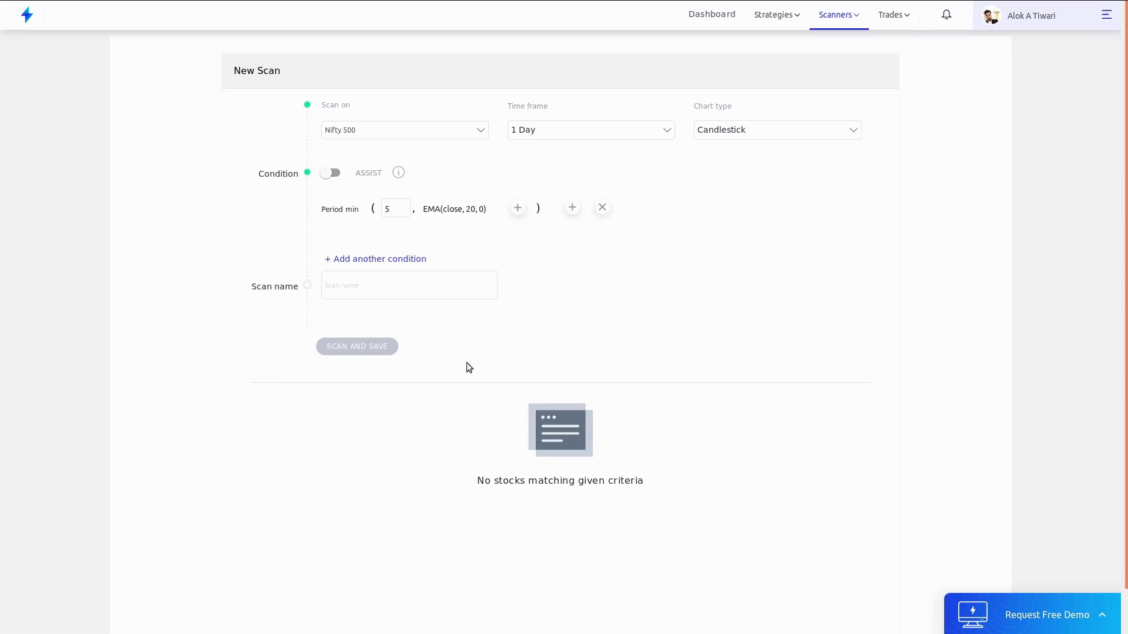
# - Subtract EMA(close, 20, -1) from the EMA inside the Period min function
pyautogui.click(525, 208)
pyautogui.write('-')
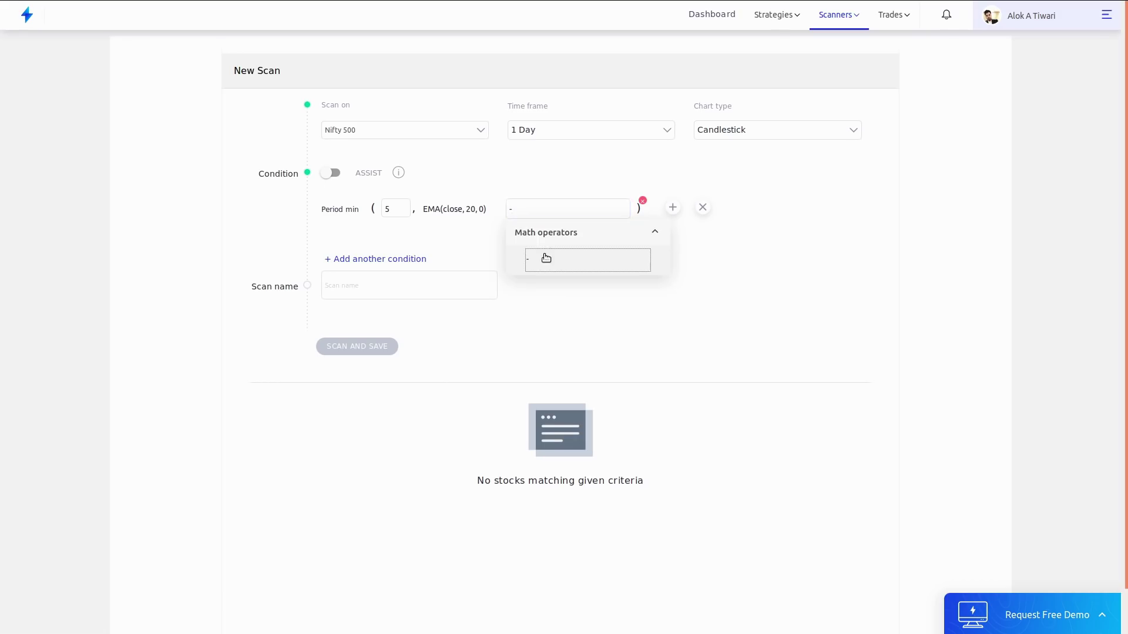
pyautogui.click(544, 259)
pyautogui.click(540, 210)
pyautogui.write('ema')
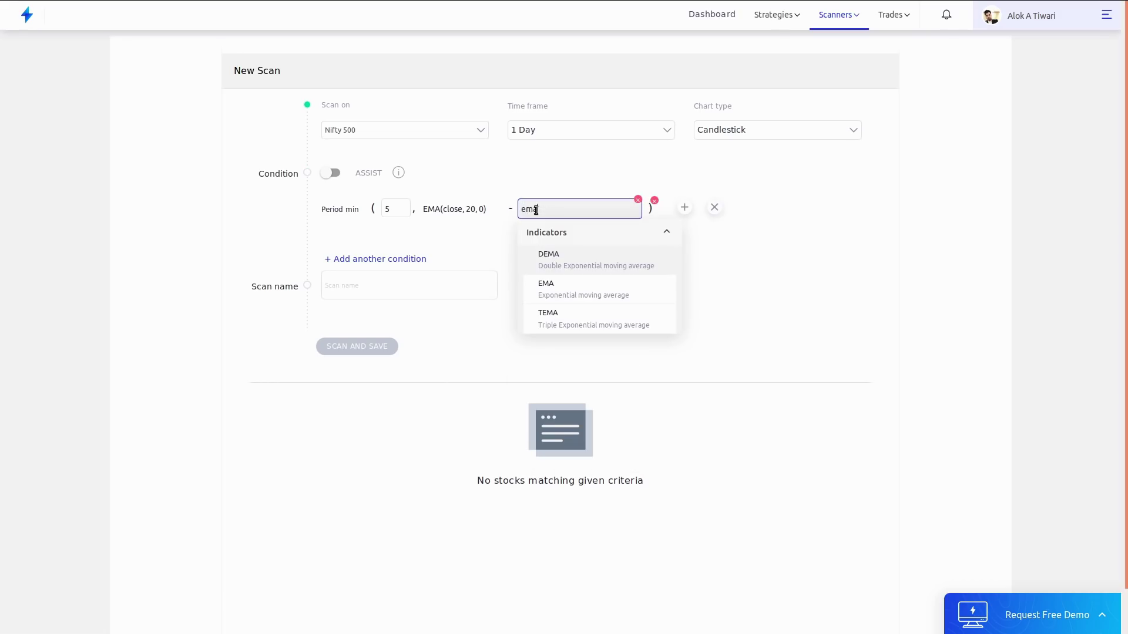
pyautogui.click(547, 287)
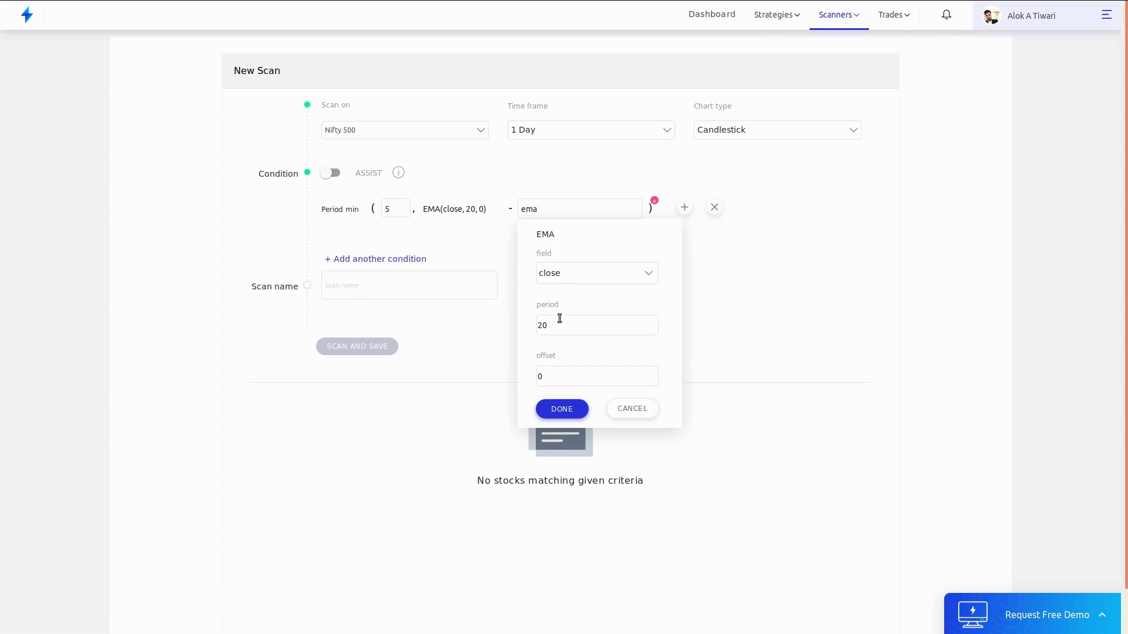
pyautogui.click(562, 382)
pyautogui.press('BackSpace')
pyautogui.write('-1')
pyautogui.click(557, 422)
pyautogui.click(562, 409)
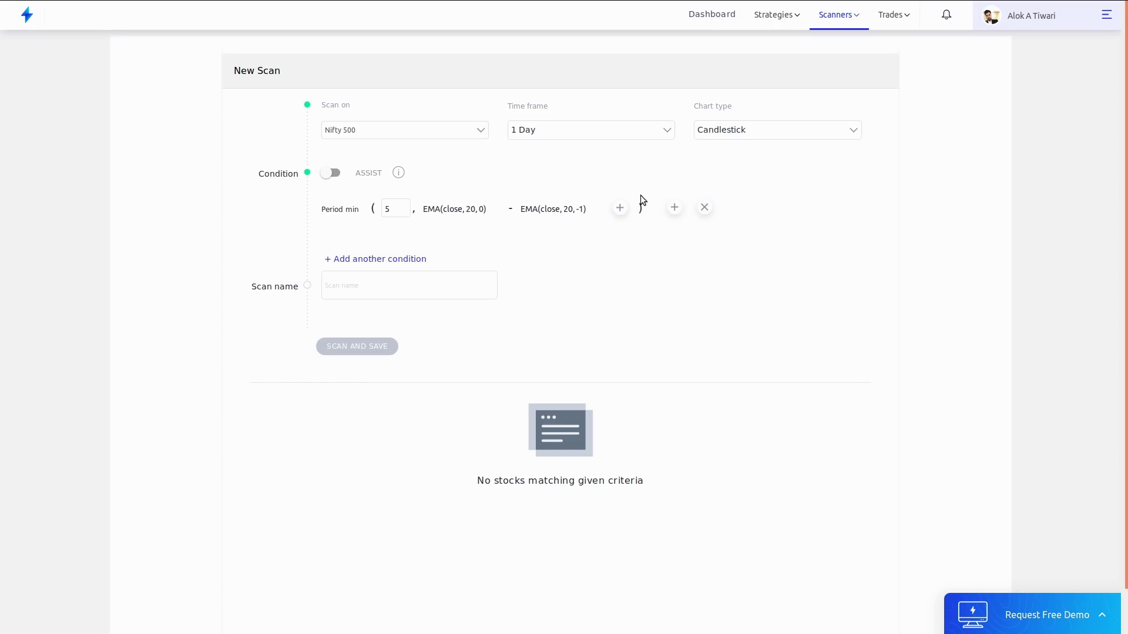
# - Complete the Period min condition with the comparator higher than and the number 0.0
pyautogui.click(678, 209)
pyautogui.write('high')
pyautogui.click(730, 254)
pyautogui.click(728, 209)
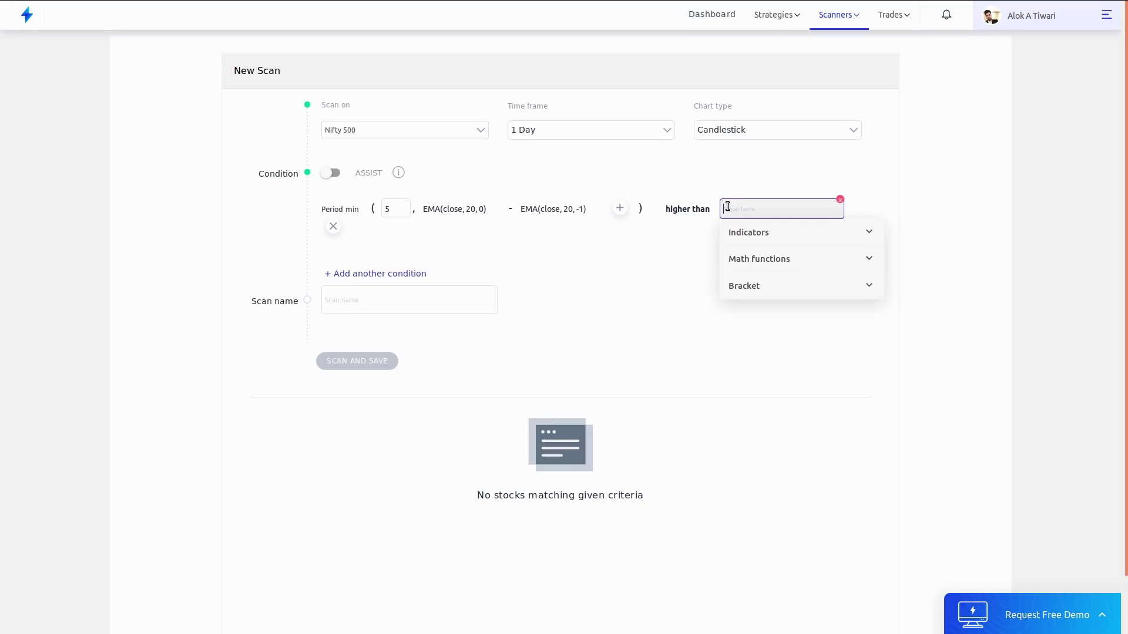
pyautogui.write('num')
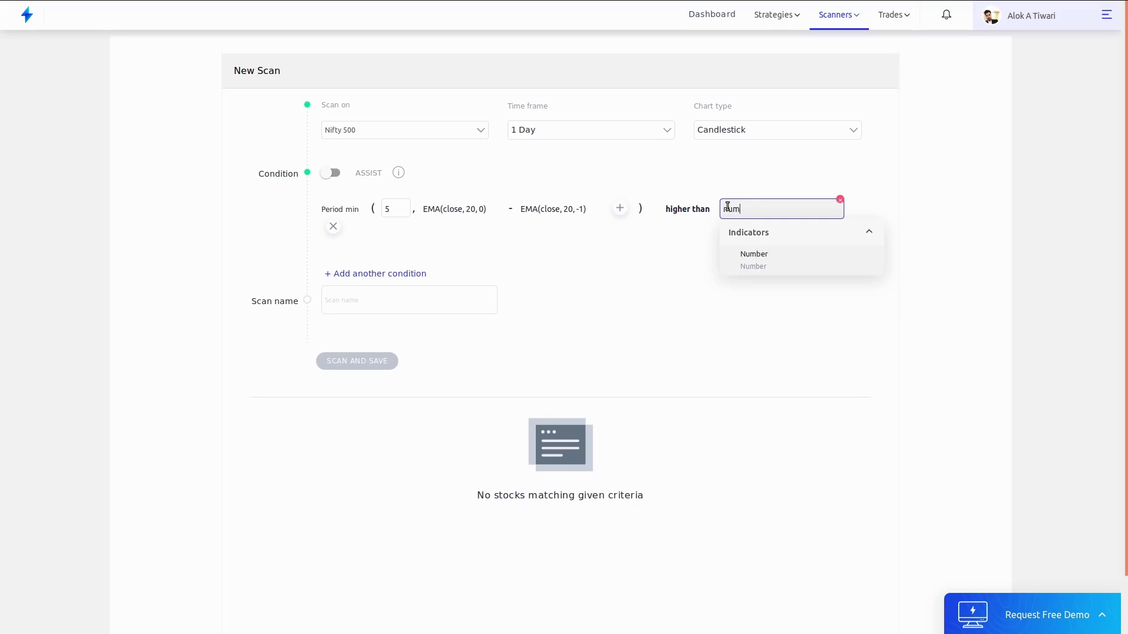
pyautogui.click(749, 256)
pyautogui.click(761, 324)
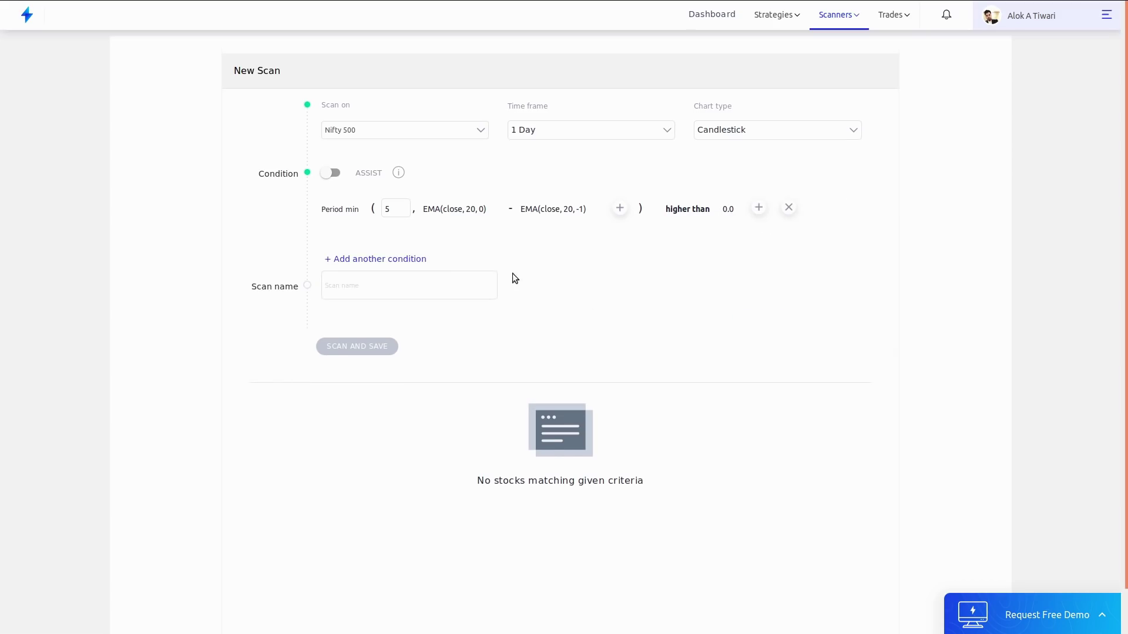
# - Add a second condition joined with and, starting with a Period max function over 5 periods
pyautogui.click(403, 257)
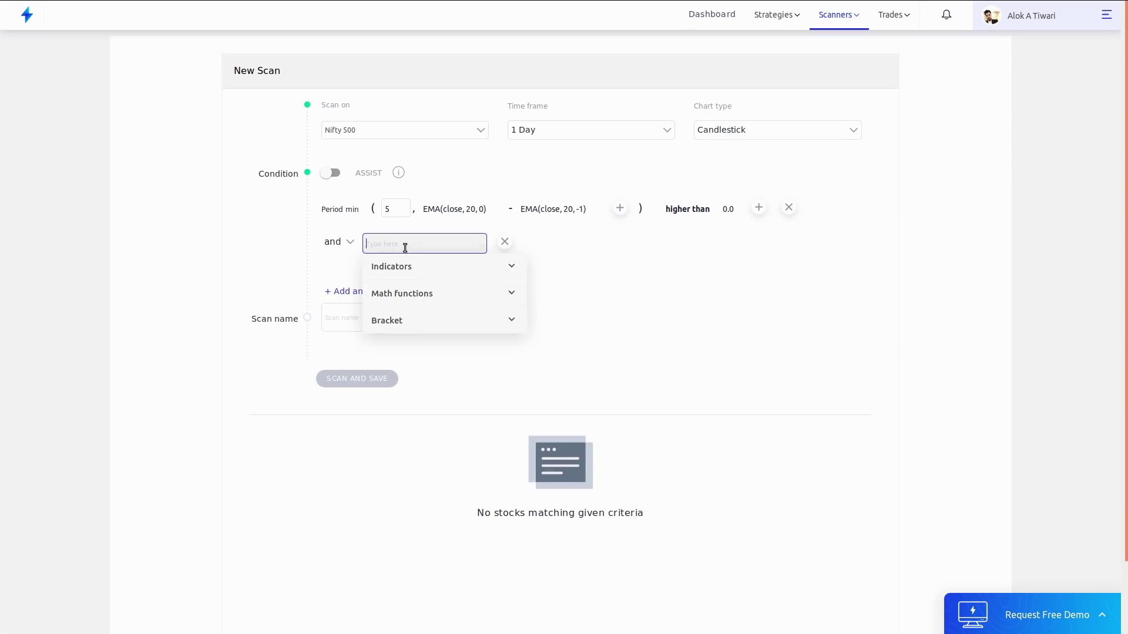
pyautogui.write('pe')
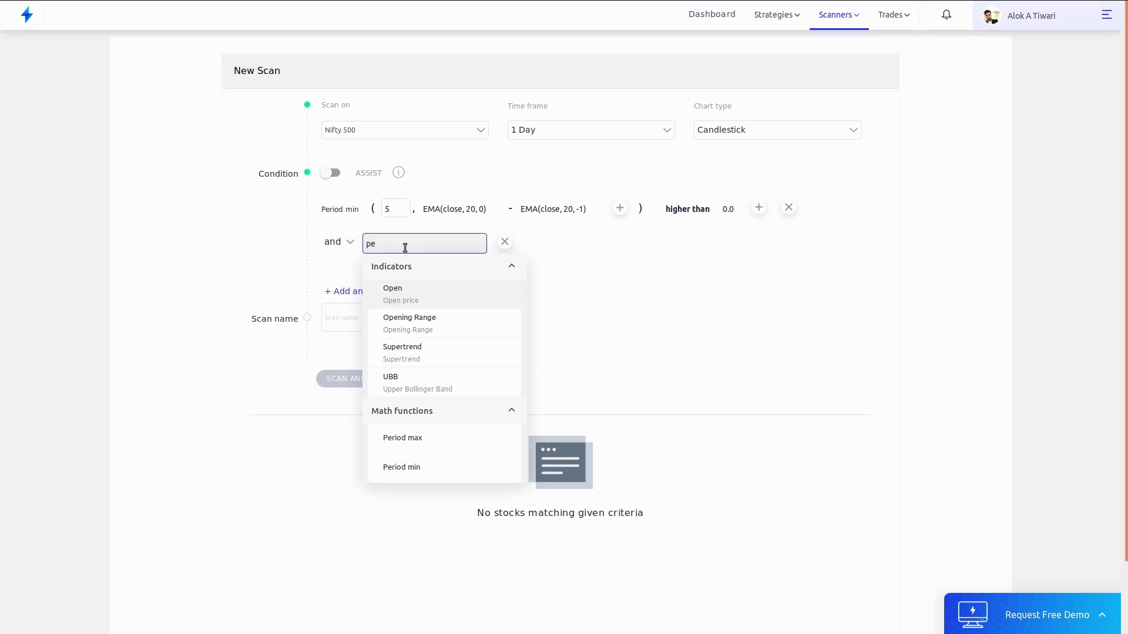
pyautogui.write('r')
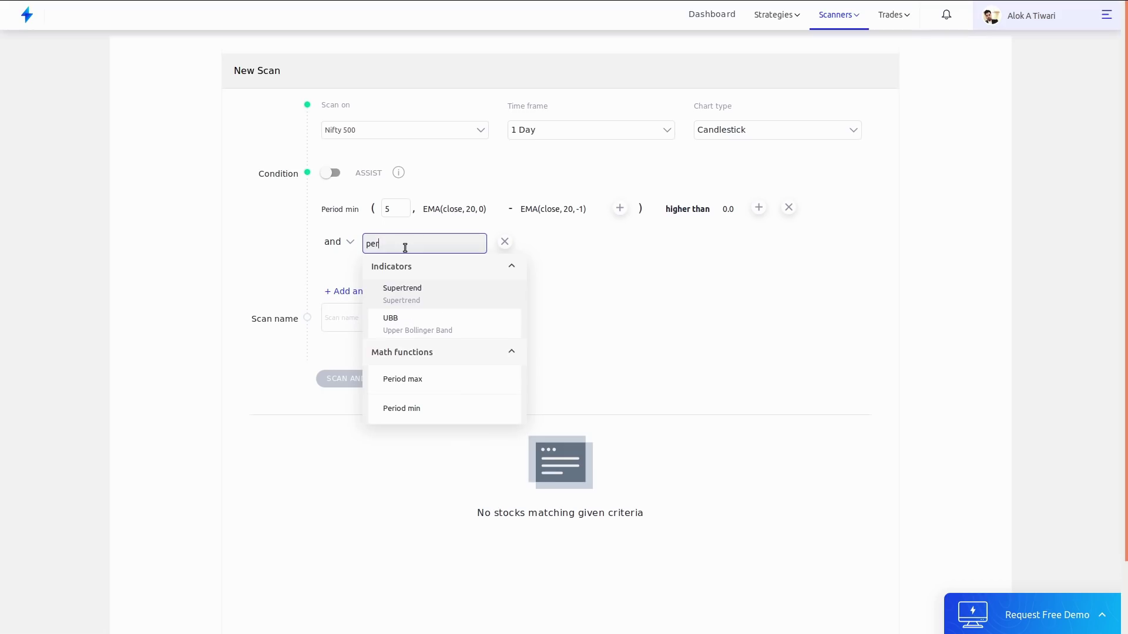
pyautogui.click(417, 382)
pyautogui.click(435, 247)
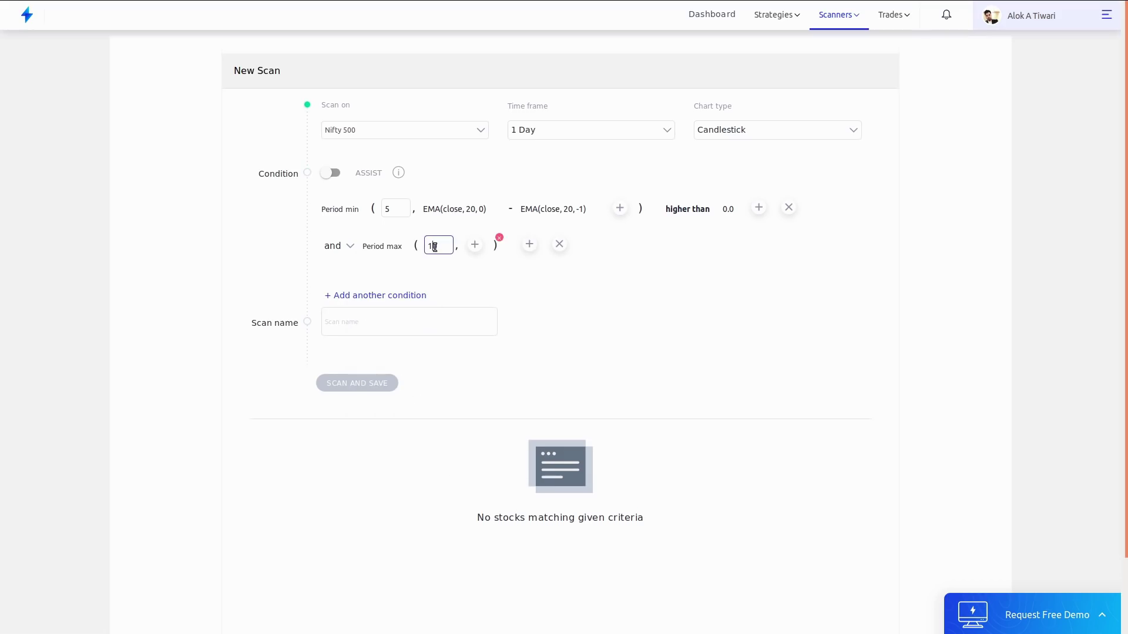
pyautogui.press('BackSpace')
pyautogui.press('BackSpace')
pyautogui.write('5')
# - Insert a Moving average volume with period 20, exponential type and offset 0 inside the Period max function
pyautogui.click(474, 245)
pyautogui.write('movin')
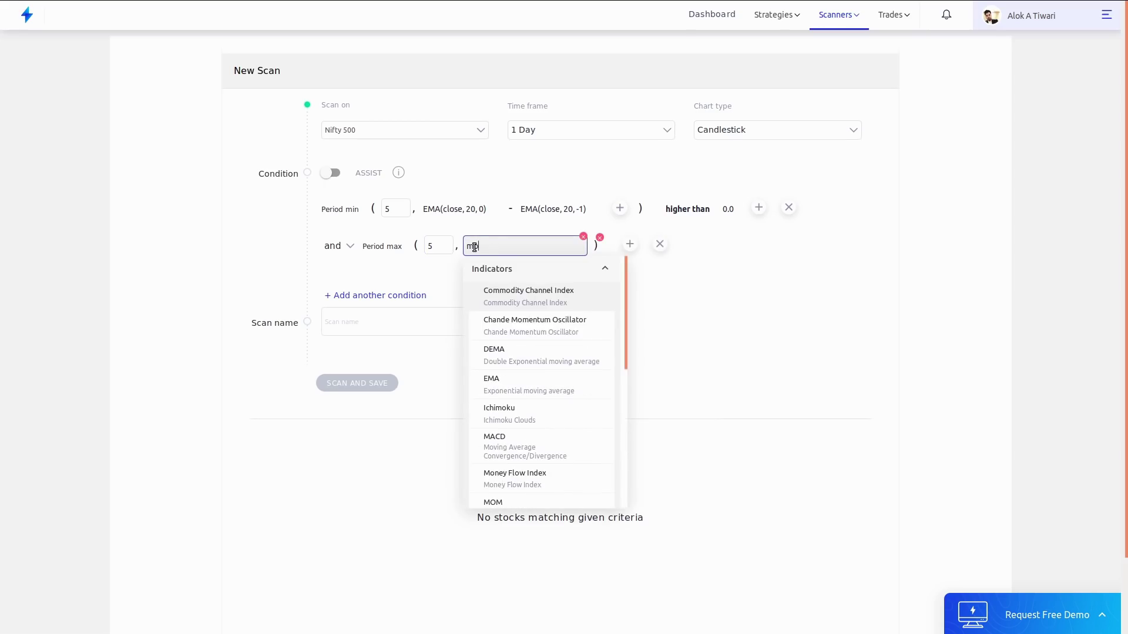
pyautogui.click(522, 414)
pyautogui.click(521, 318)
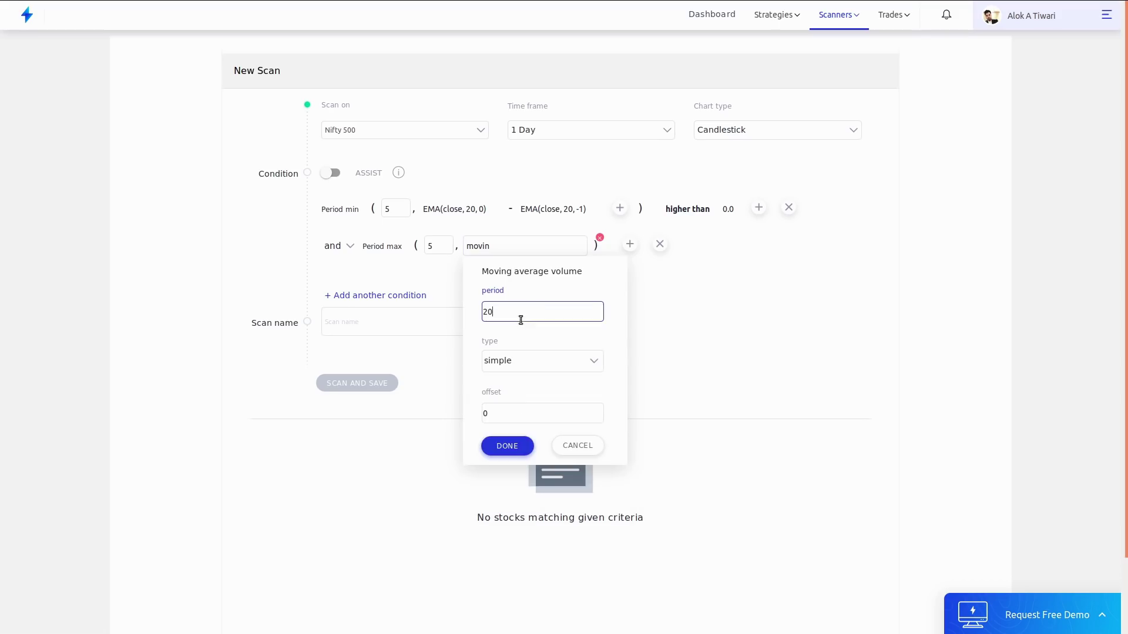
pyautogui.click(517, 369)
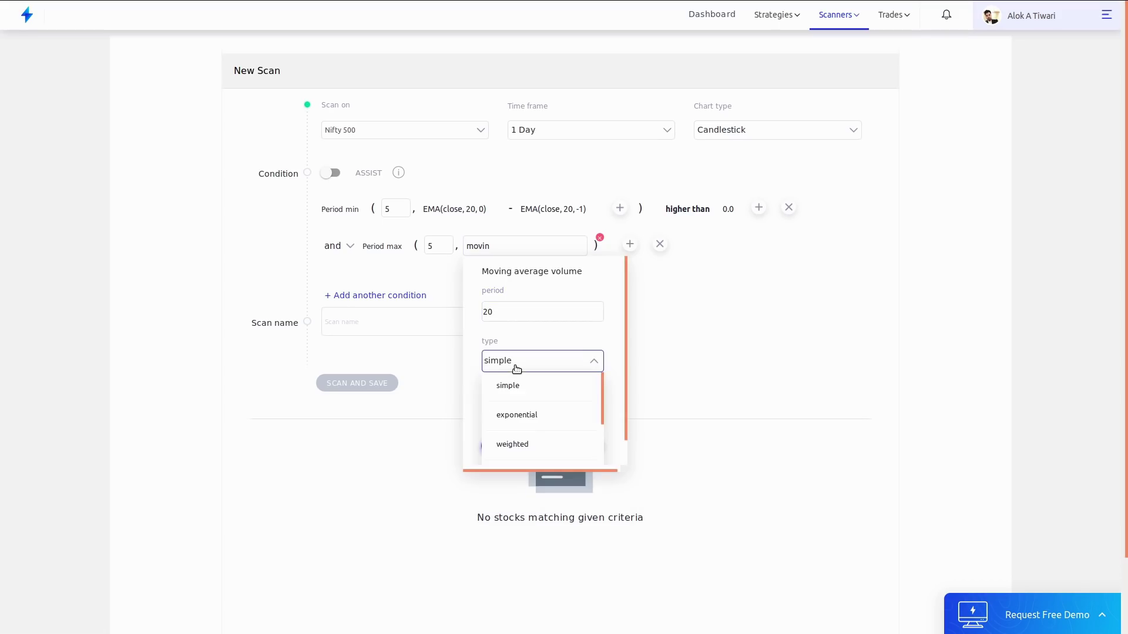
pyautogui.click(518, 416)
pyautogui.click(506, 445)
# - Subtract a Moving average volume with period 20, exponential type and offset -1 inside the Period max function
pyautogui.click(667, 245)
pyautogui.write('-')
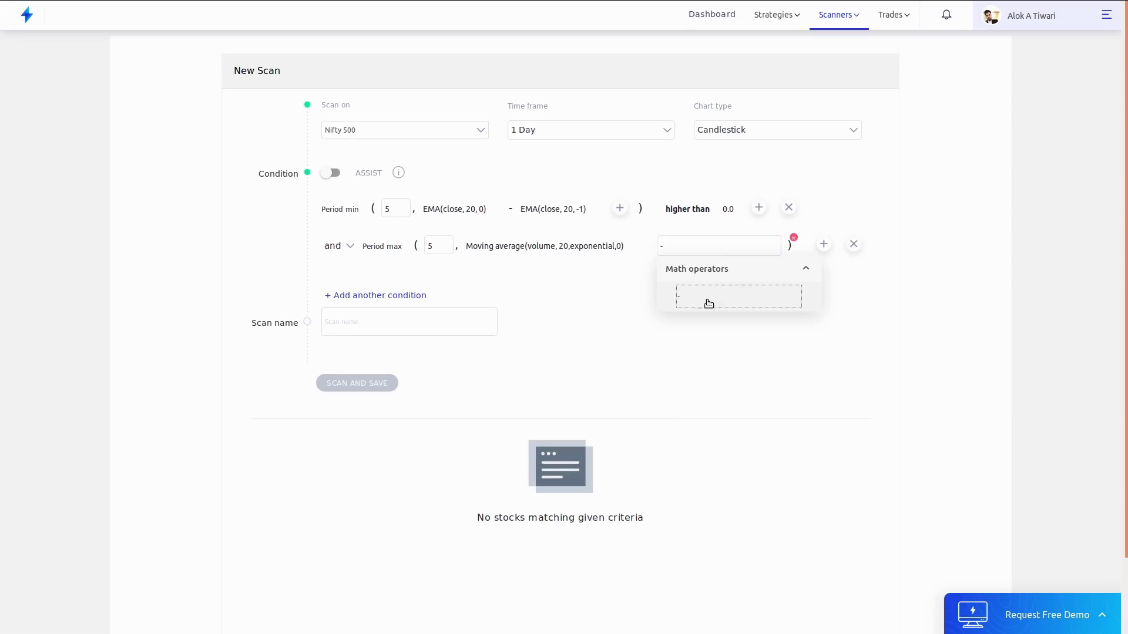
pyautogui.click(708, 303)
pyautogui.click(680, 245)
pyautogui.write('min')
pyautogui.press('BackSpace')
pyautogui.press('BackSpace')
pyautogui.write('ov')
pyautogui.click(753, 411)
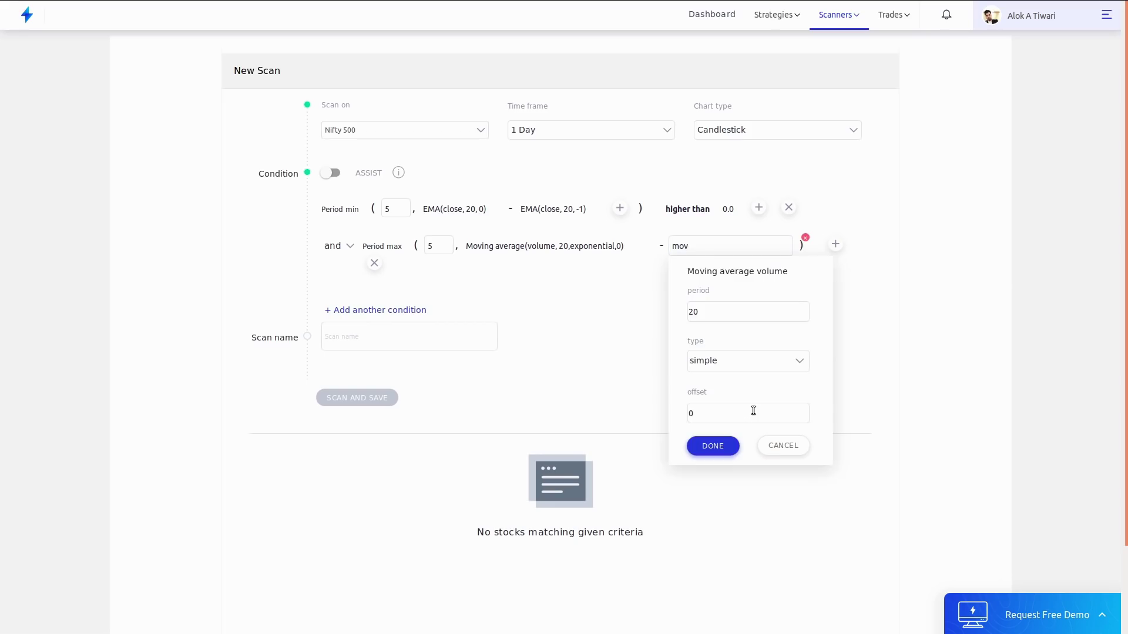
pyautogui.click(749, 411)
pyautogui.press('BackSpace')
pyautogui.write('-1')
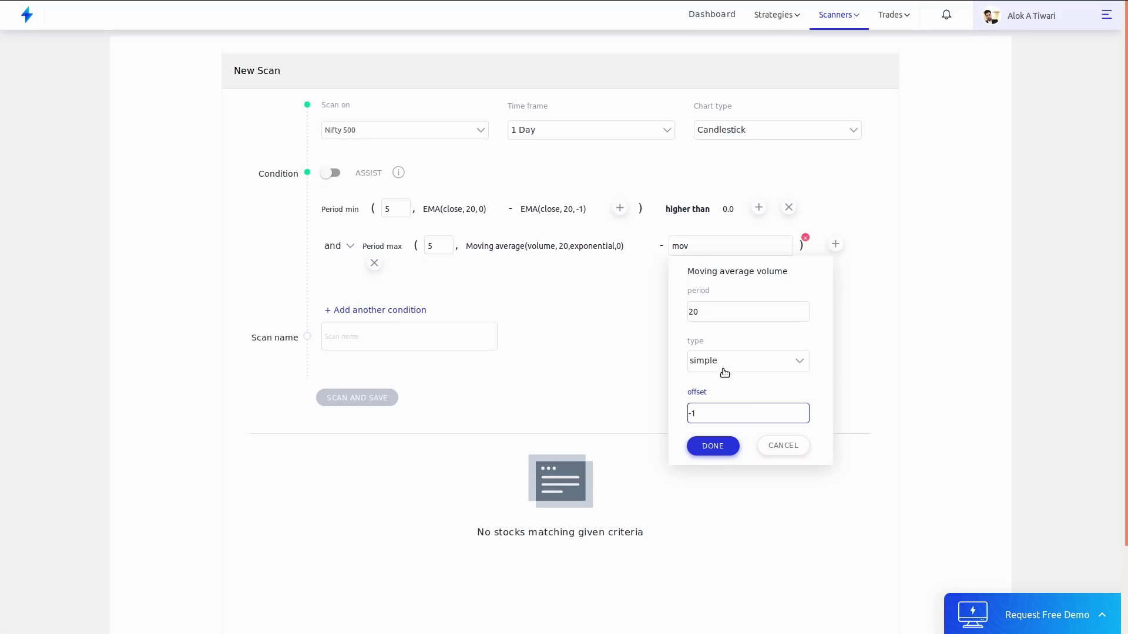
pyautogui.click(724, 369)
pyautogui.click(718, 418)
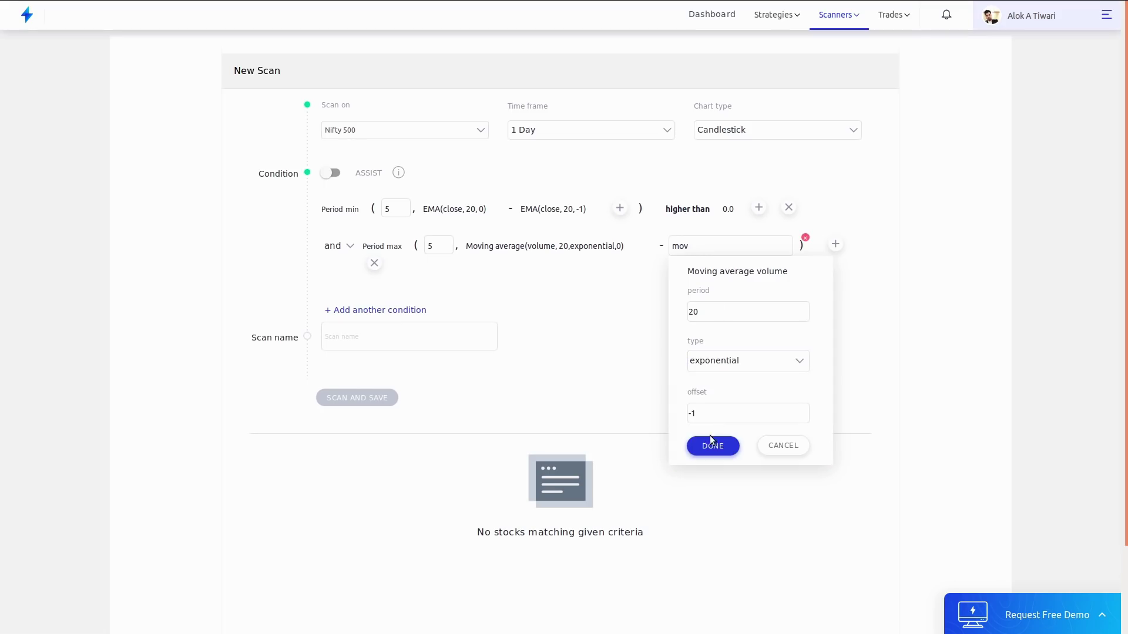
pyautogui.click(710, 440)
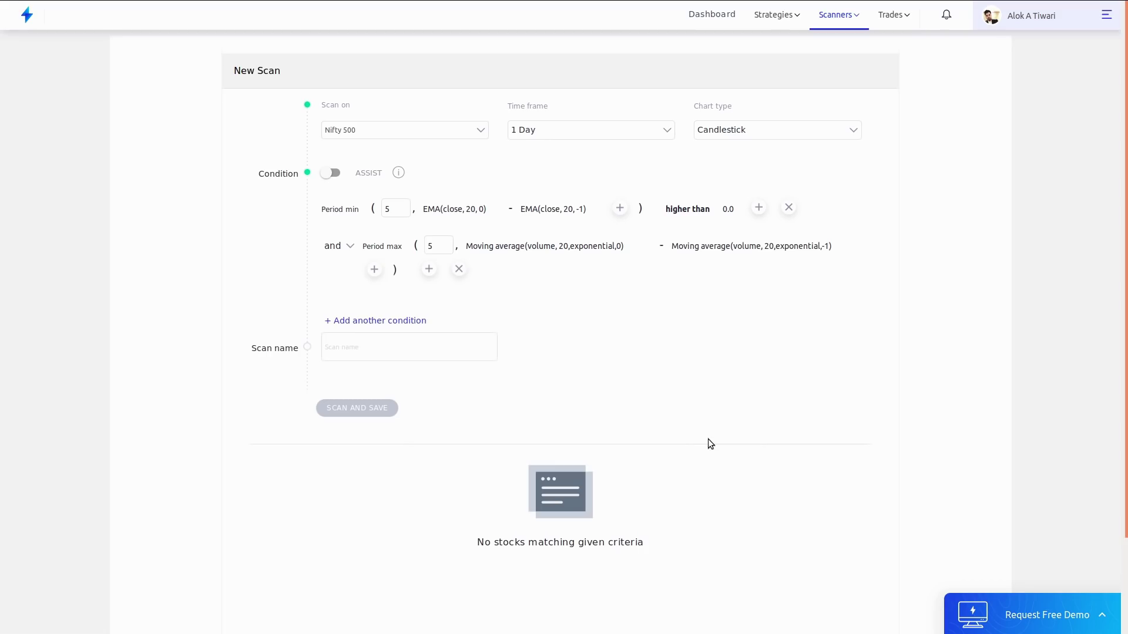
# - Complete the Period max condition with the comparator lower than and the number 0.0
pyautogui.click(428, 271)
pyautogui.write('lo')
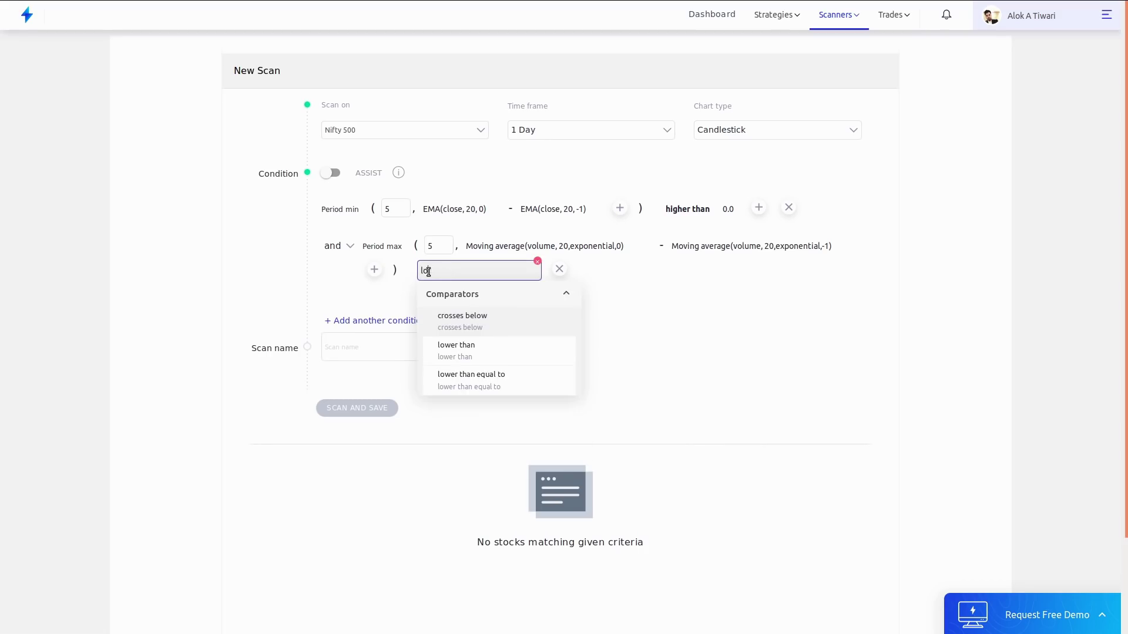
pyautogui.click(485, 352)
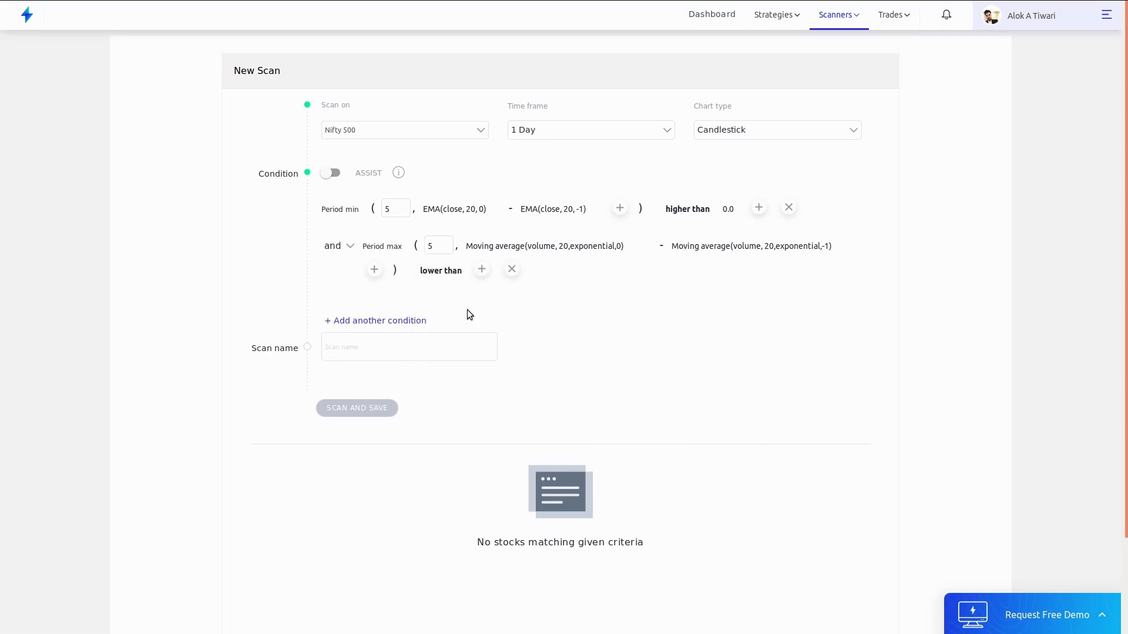
pyautogui.click(481, 270)
pyautogui.write('num')
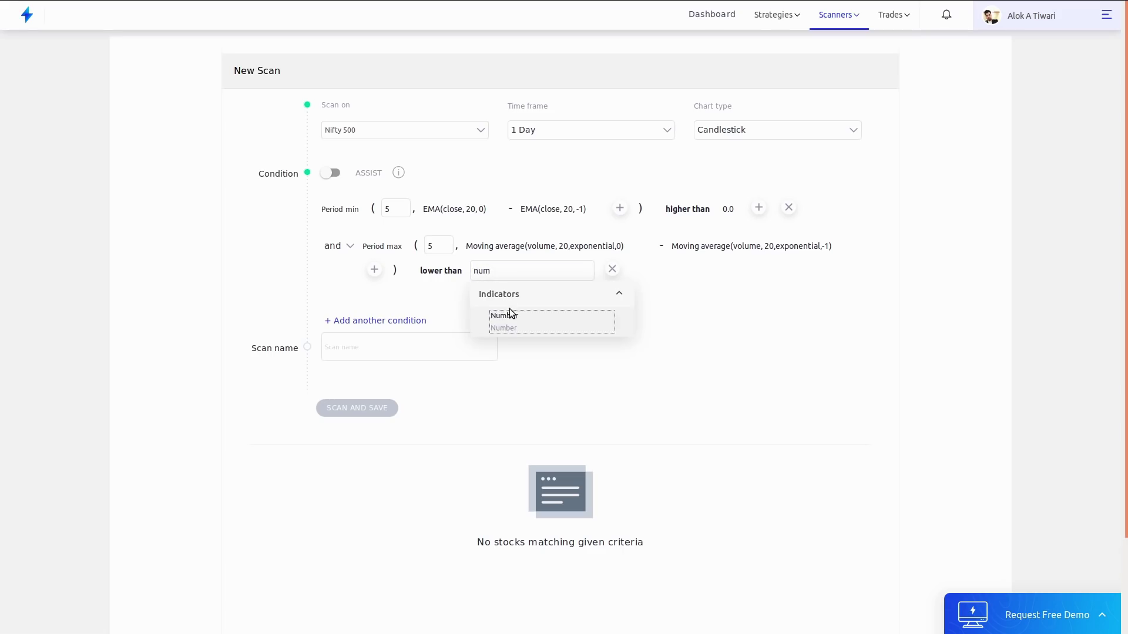
pyautogui.click(510, 315)
pyautogui.click(513, 385)
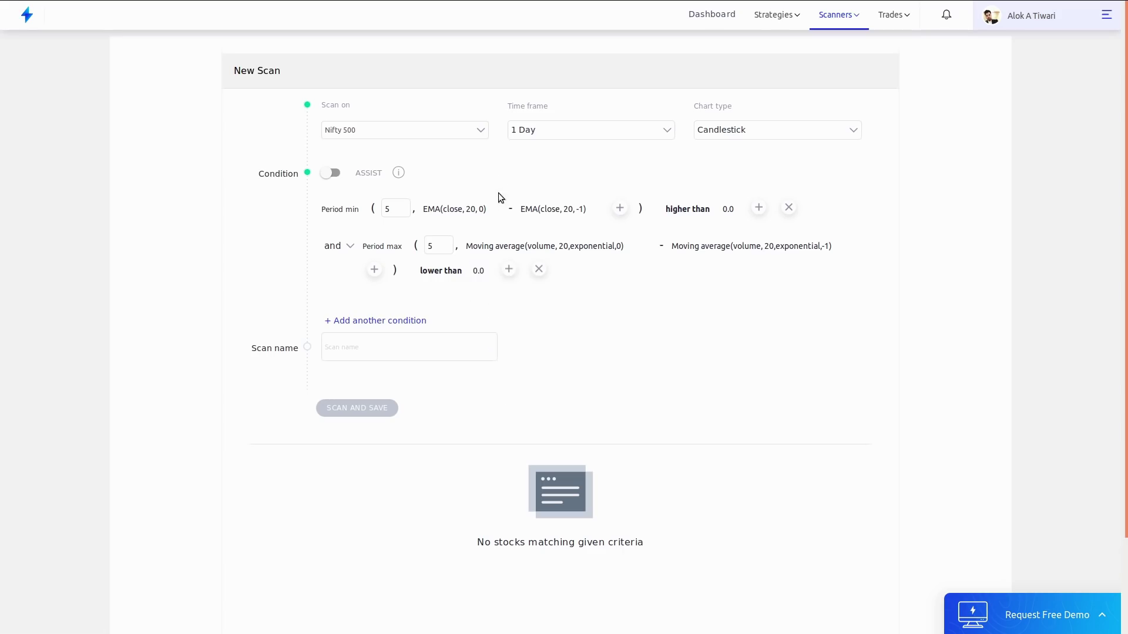
# - Name the scan "Volume and trend confirmation", then run and save it
pyautogui.moveTo(488, 242)
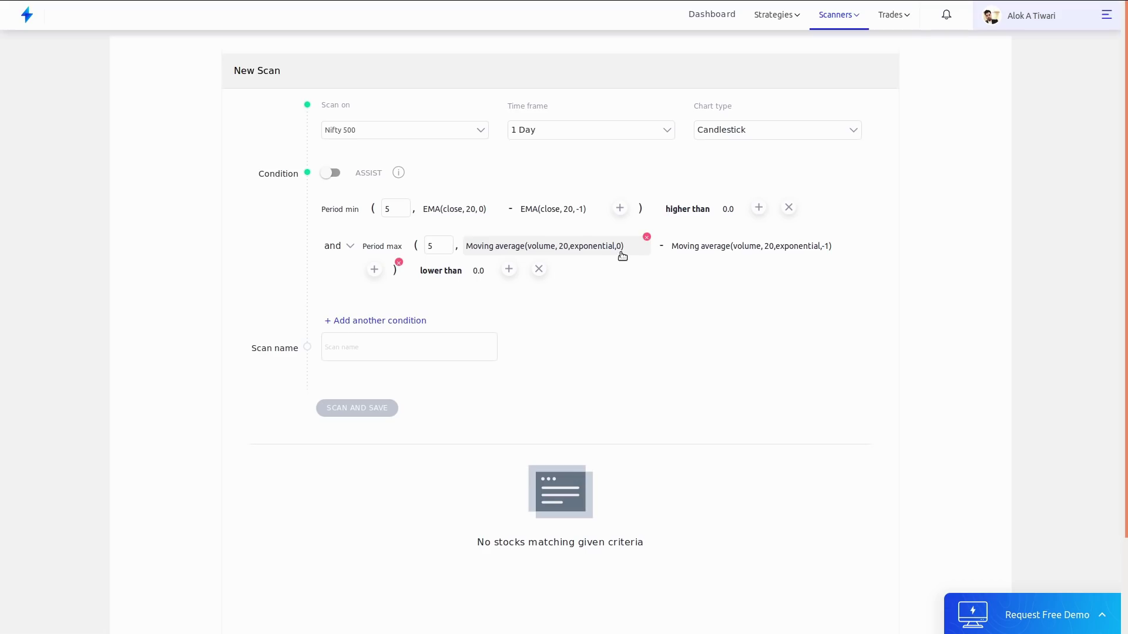
pyautogui.moveTo(730, 247)
pyautogui.moveTo(577, 252)
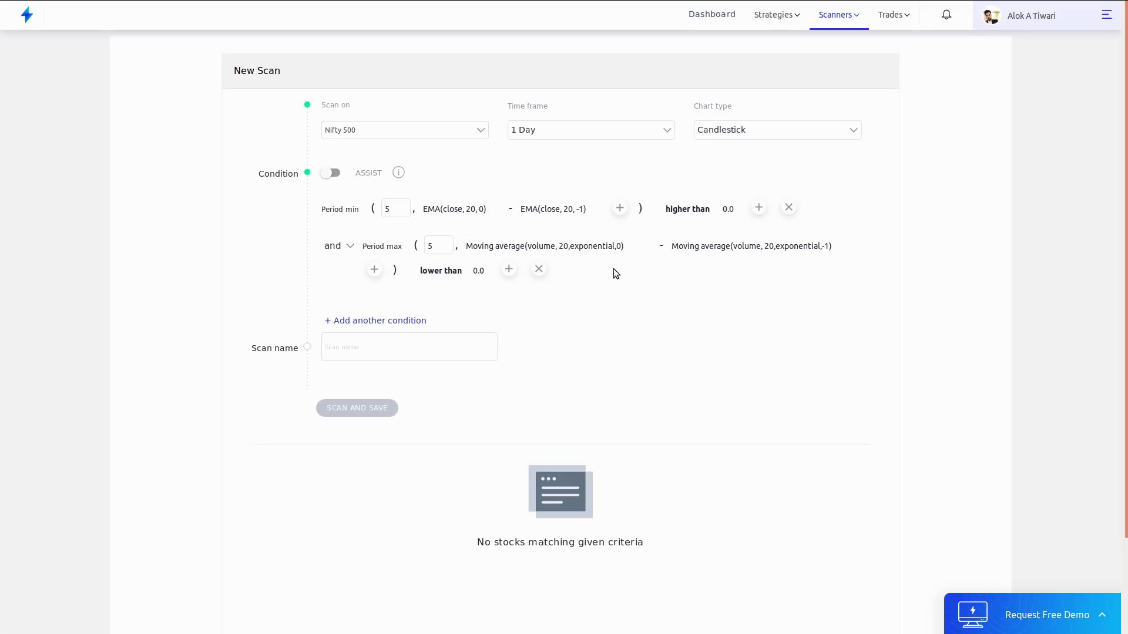
pyautogui.click(438, 345)
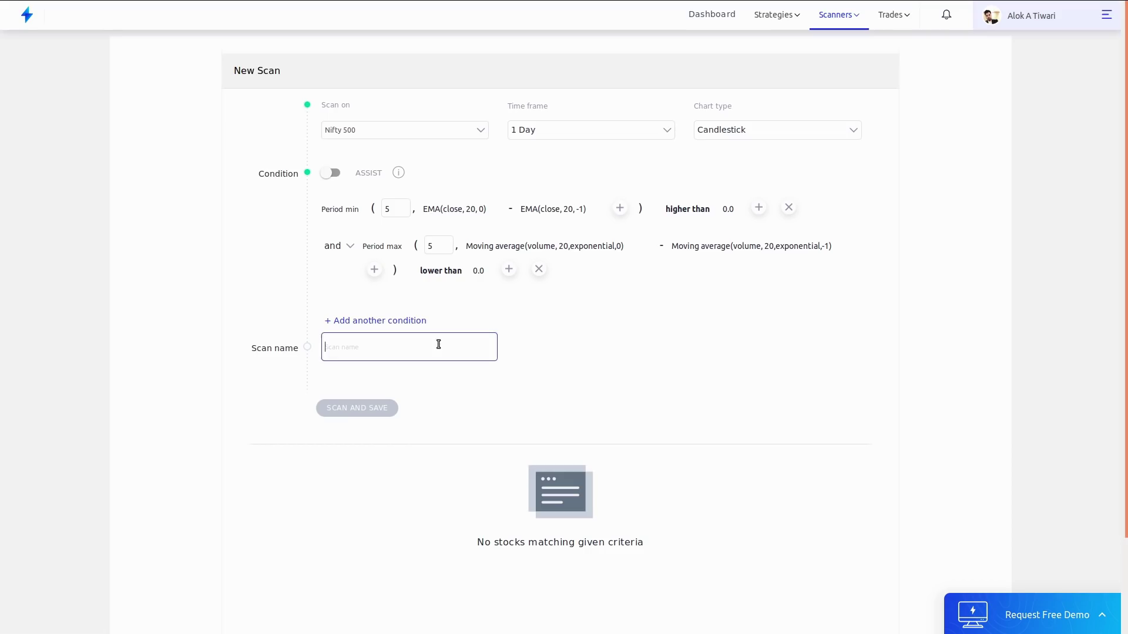
pyautogui.write('Vol')
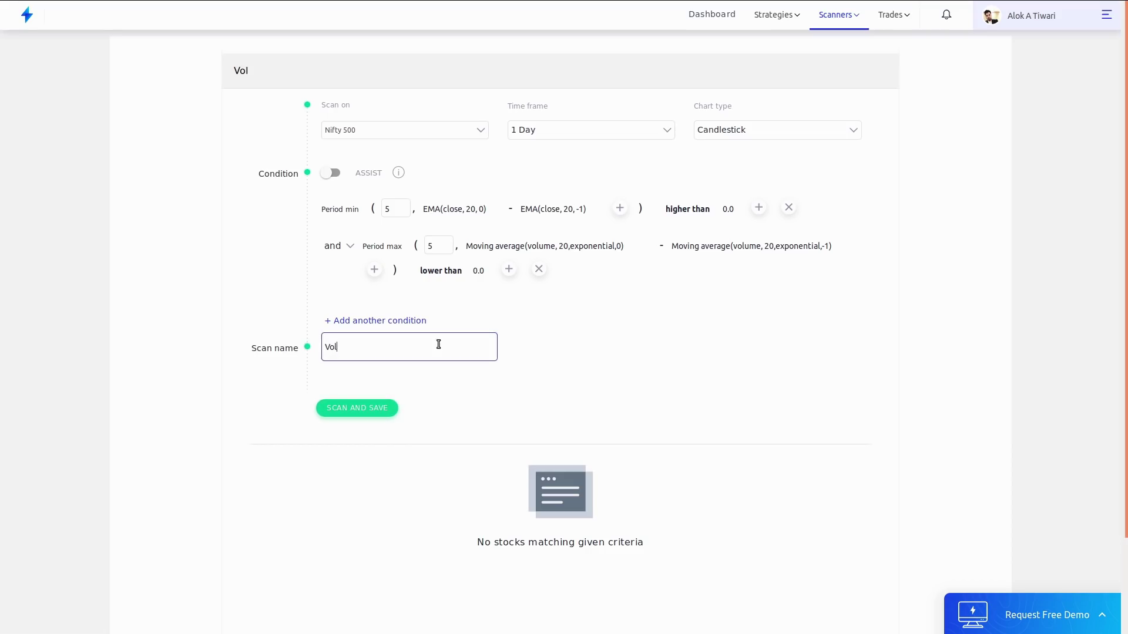
pyautogui.write('ume and trend confirmation')
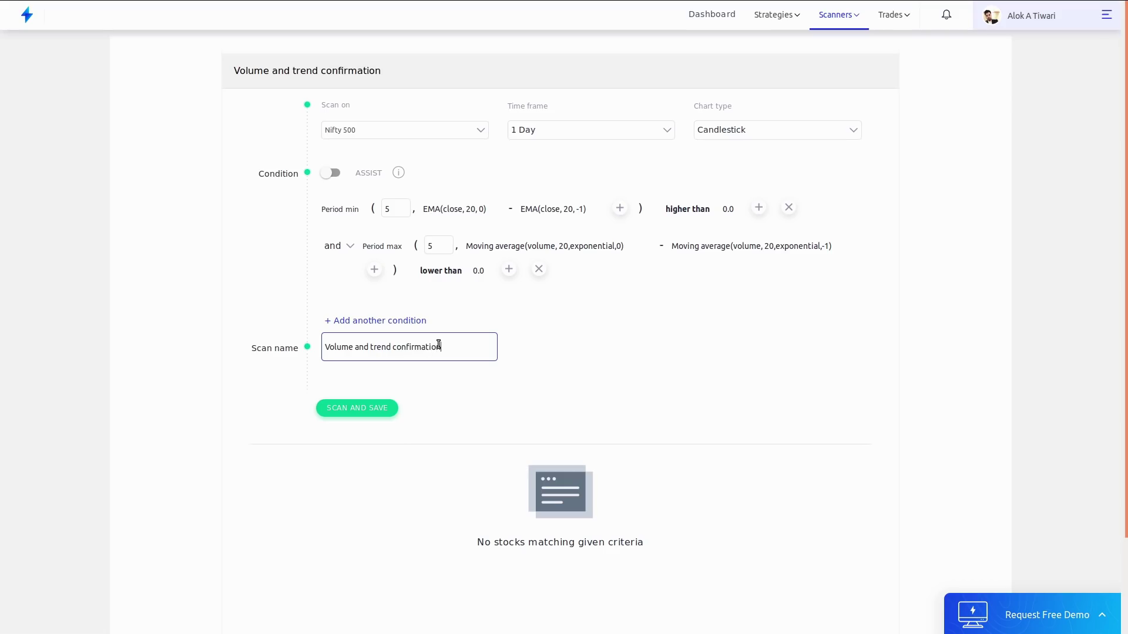
pyautogui.click(364, 404)
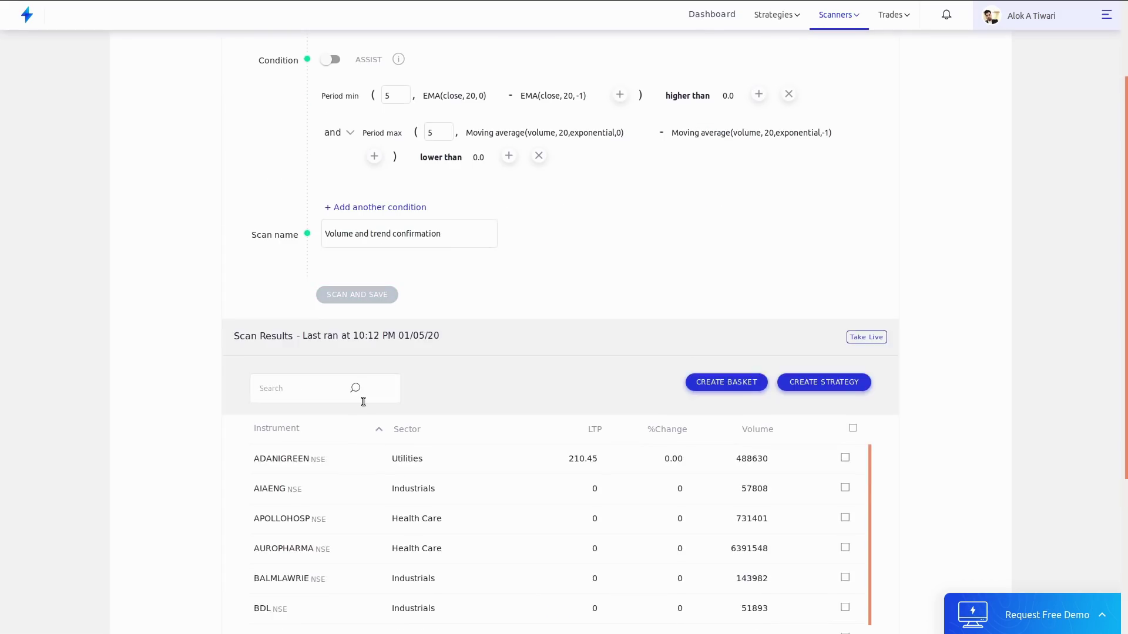
# - Pick DIVISLAB from the scan results, switch to the Kite chart and load its NSE symbol at the 1 D interval
pyautogui.scroll(-3, 523, 361)
pyautogui.moveTo(618, 435)
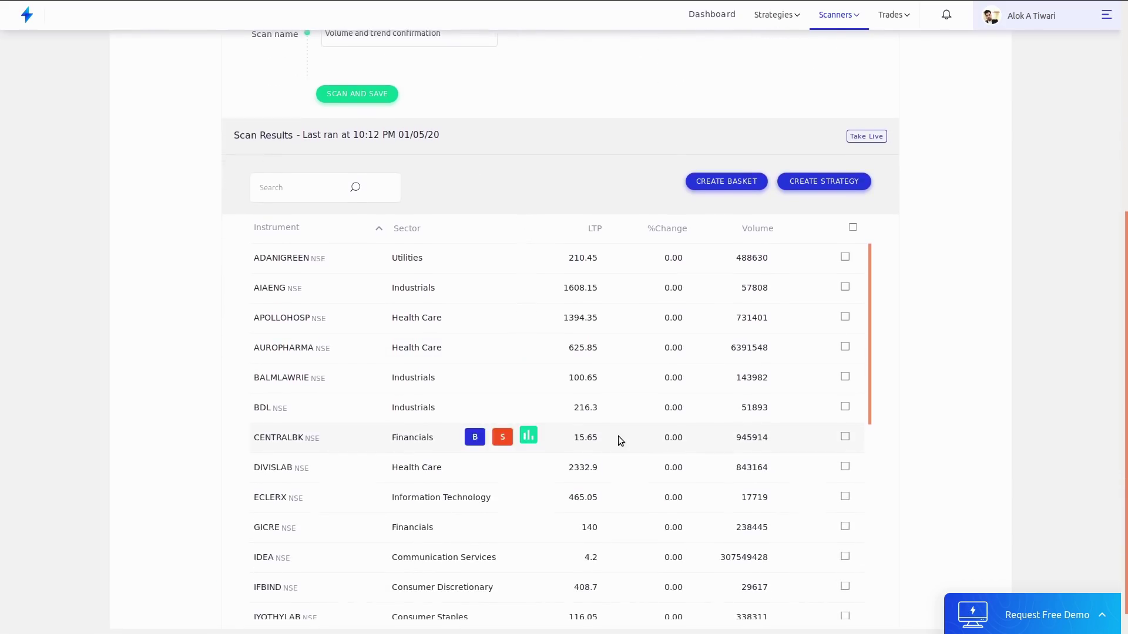
pyautogui.moveTo(528, 327)
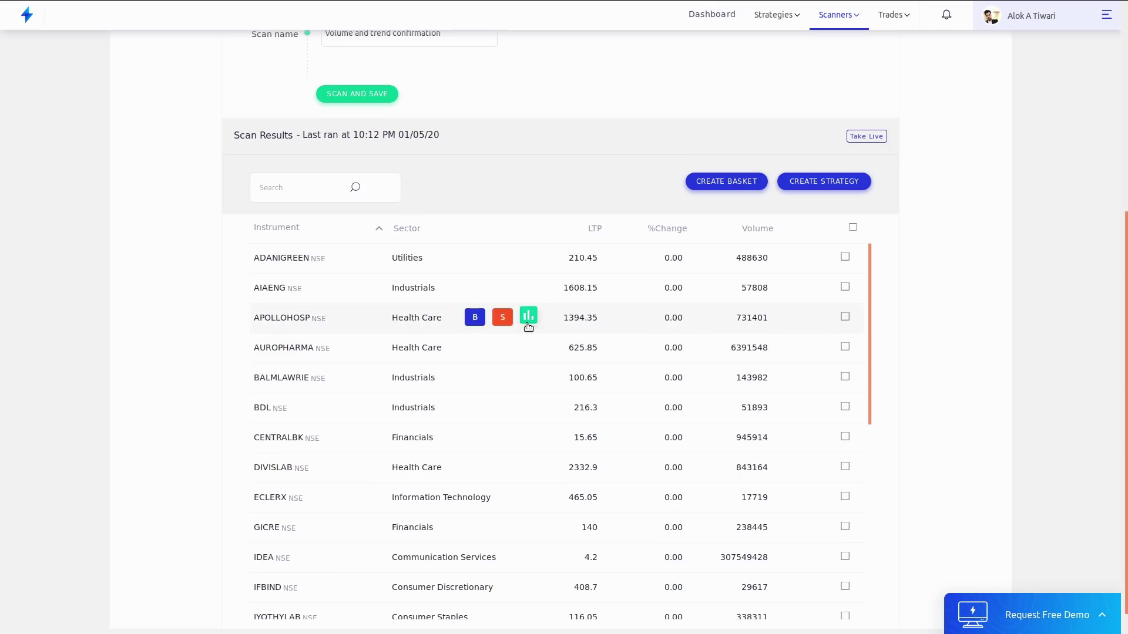
pyautogui.moveTo(404, 465)
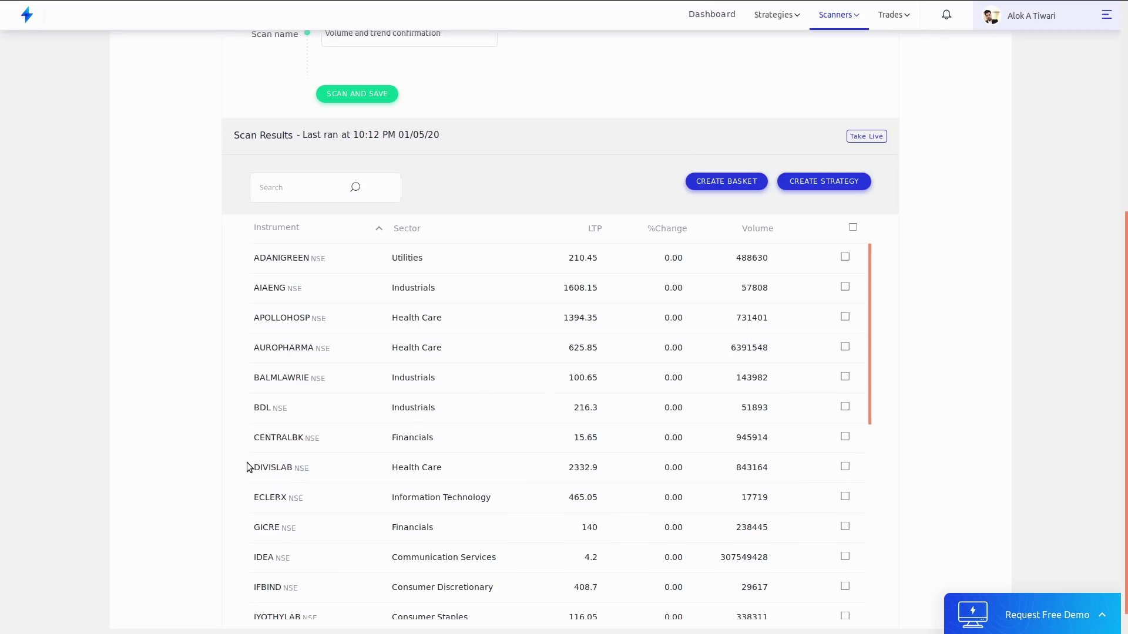
pyautogui.moveTo(255, 468)
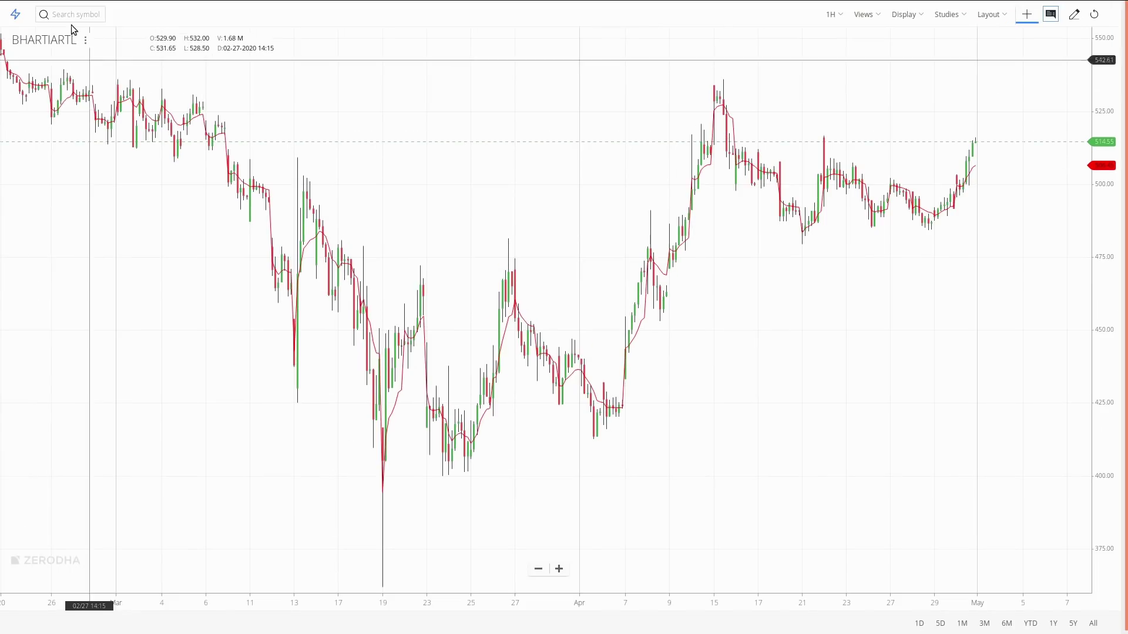
pyautogui.click(71, 20)
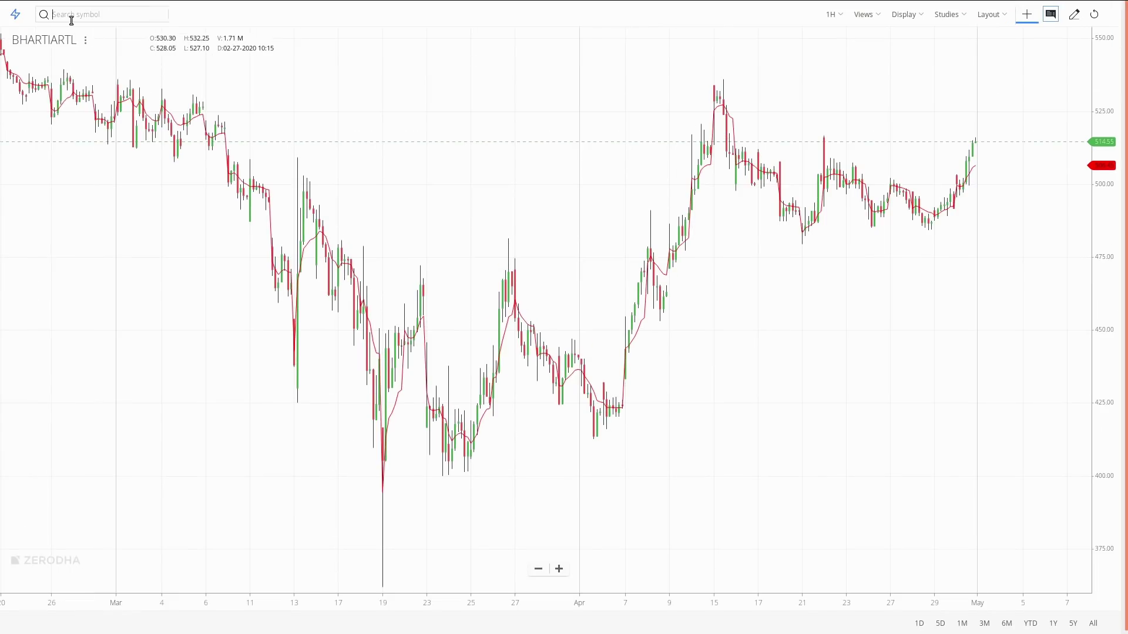
pyautogui.write('divis')
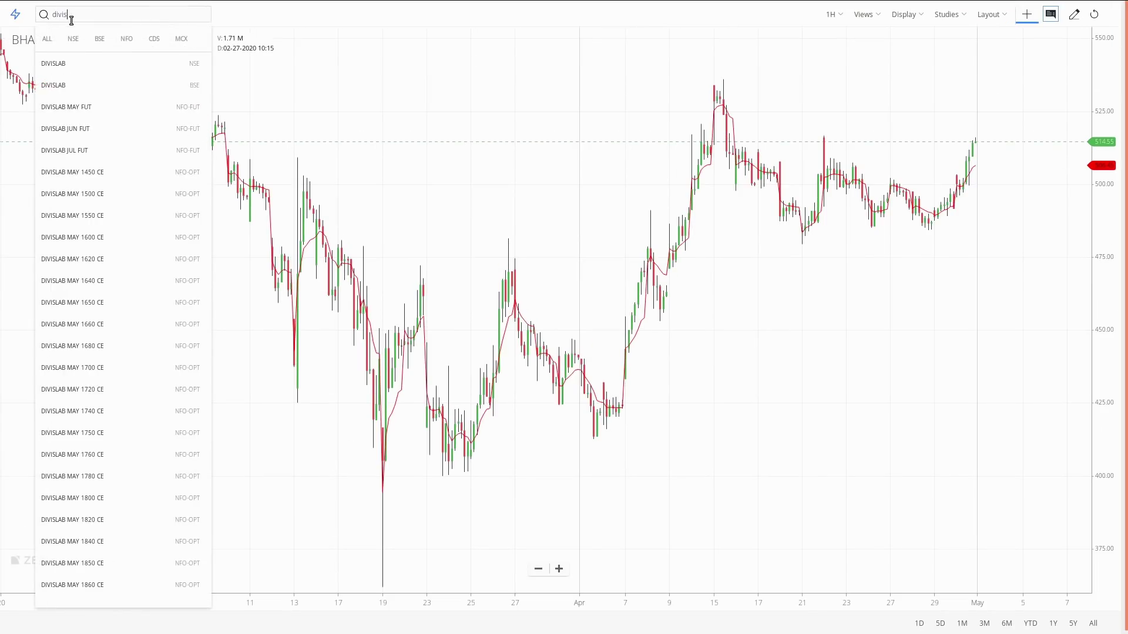
pyautogui.click(84, 66)
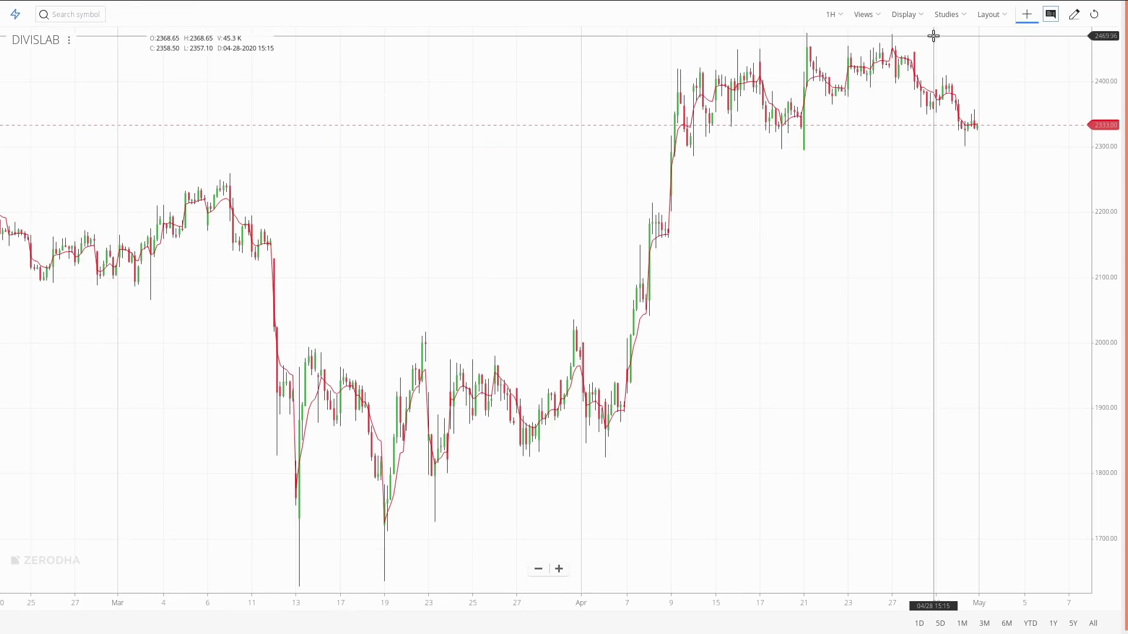
pyautogui.click(835, 15)
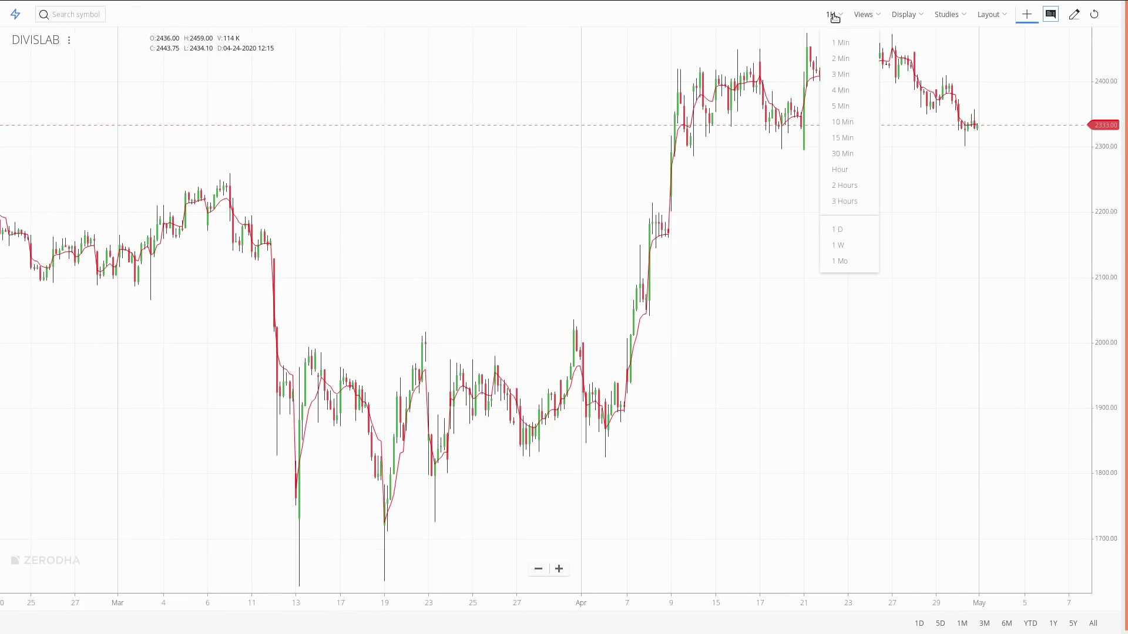
pyautogui.click(858, 232)
# - Replace the VWAP study on the DIVISLAB chart with a Volume Chart, keeping its default colours
pyautogui.click(902, 15)
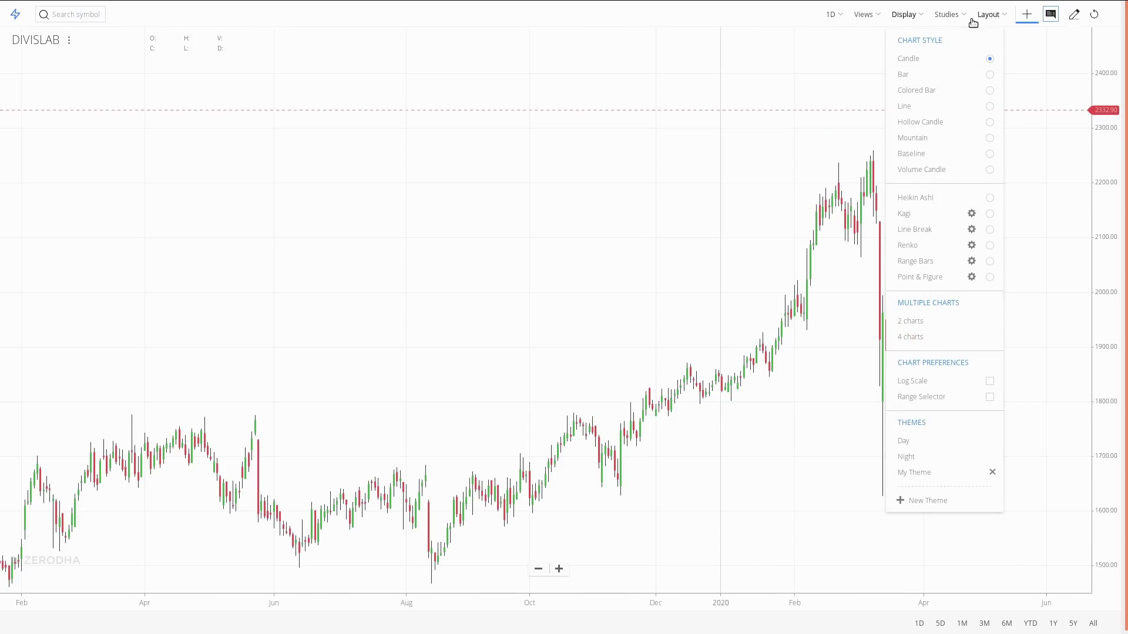
pyautogui.click(946, 15)
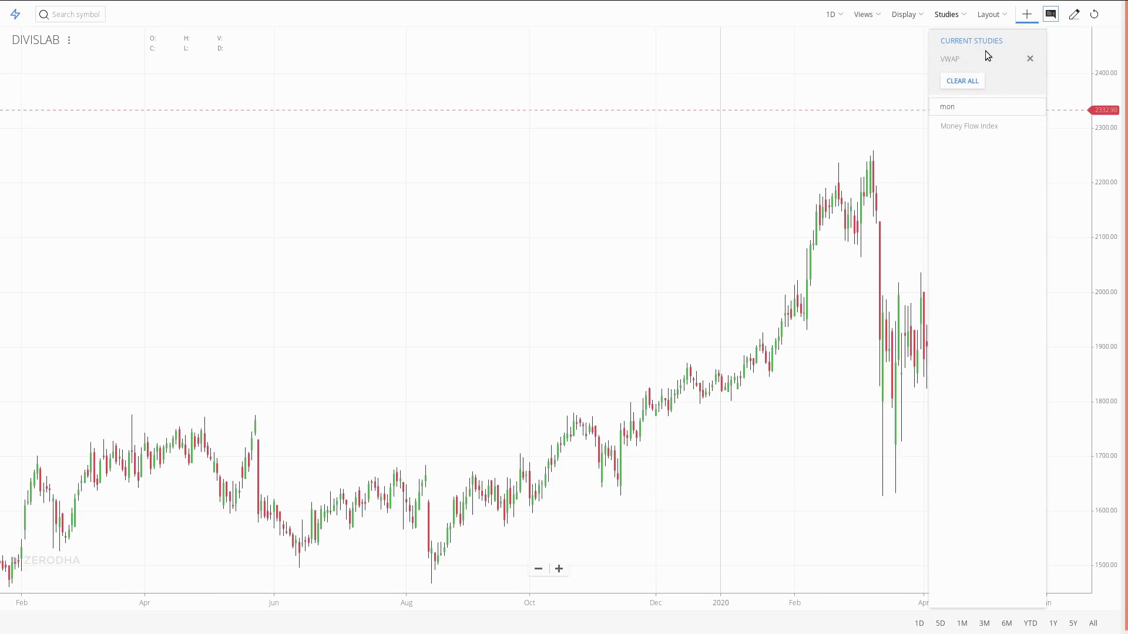
pyautogui.click(1028, 58)
pyautogui.moveTo(971, 41); pyautogui.dragTo(899, 32)
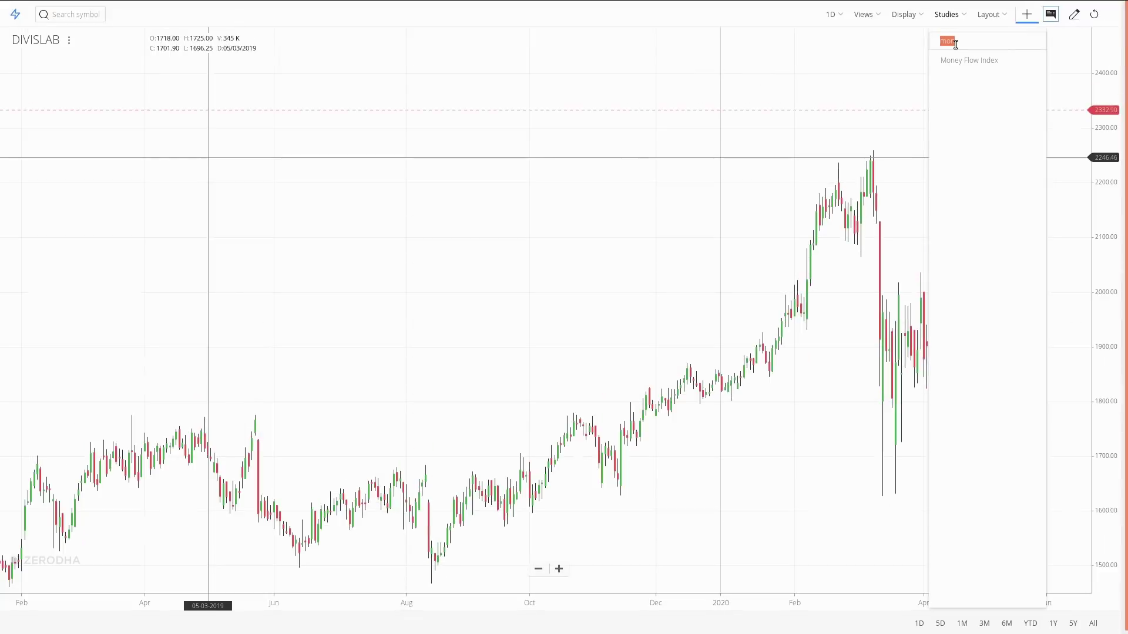
pyautogui.write('vol')
pyautogui.click(965, 69)
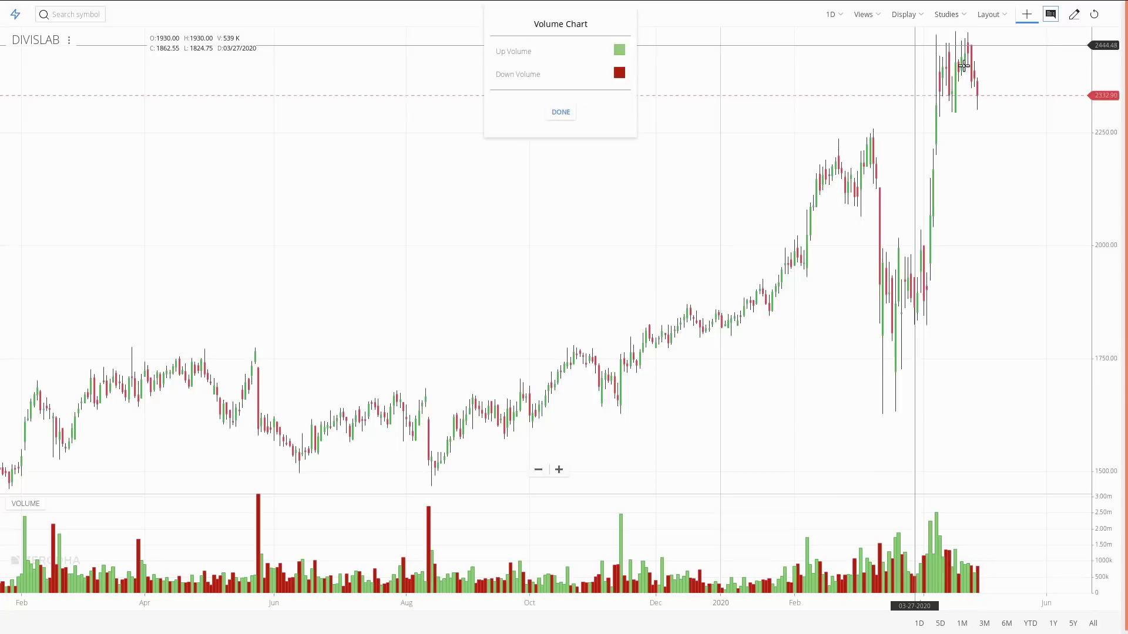
pyautogui.click(574, 117)
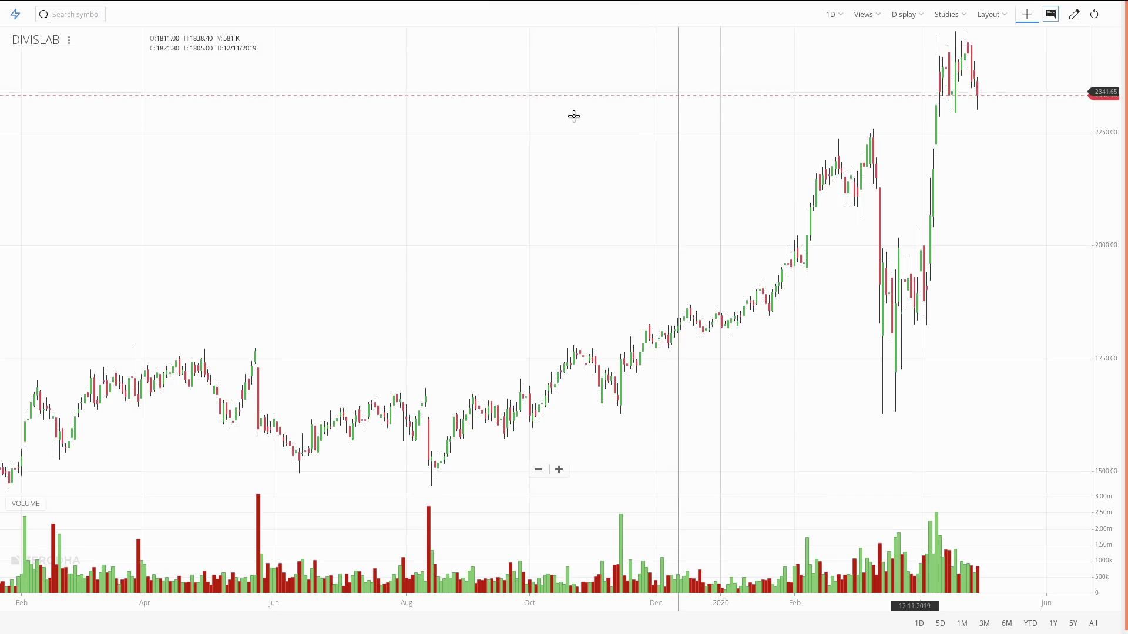
# - Add a Moving Average study on the Close field with exponential type and period 20
pyautogui.click(953, 16)
pyautogui.moveTo(969, 109); pyautogui.dragTo(904, 111)
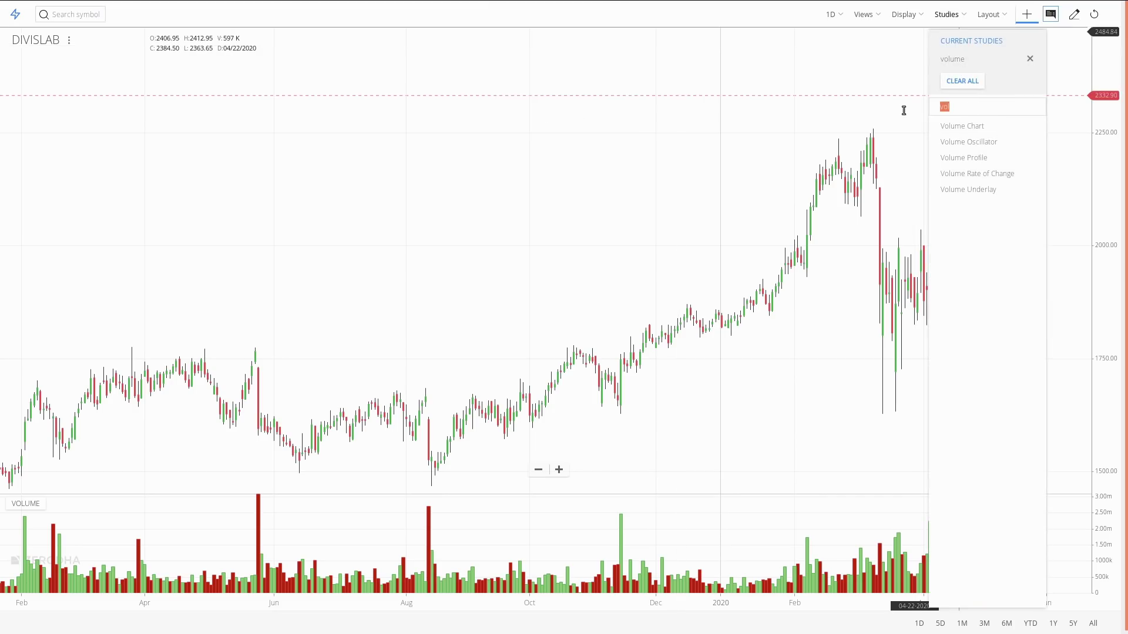
pyautogui.write('moving')
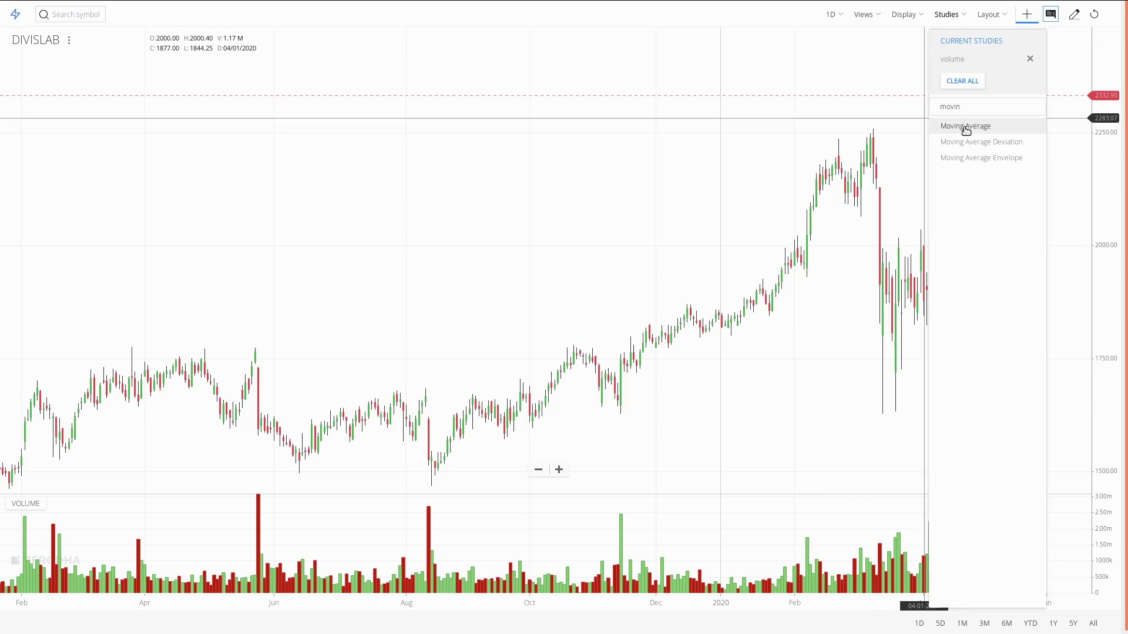
pyautogui.click(962, 126)
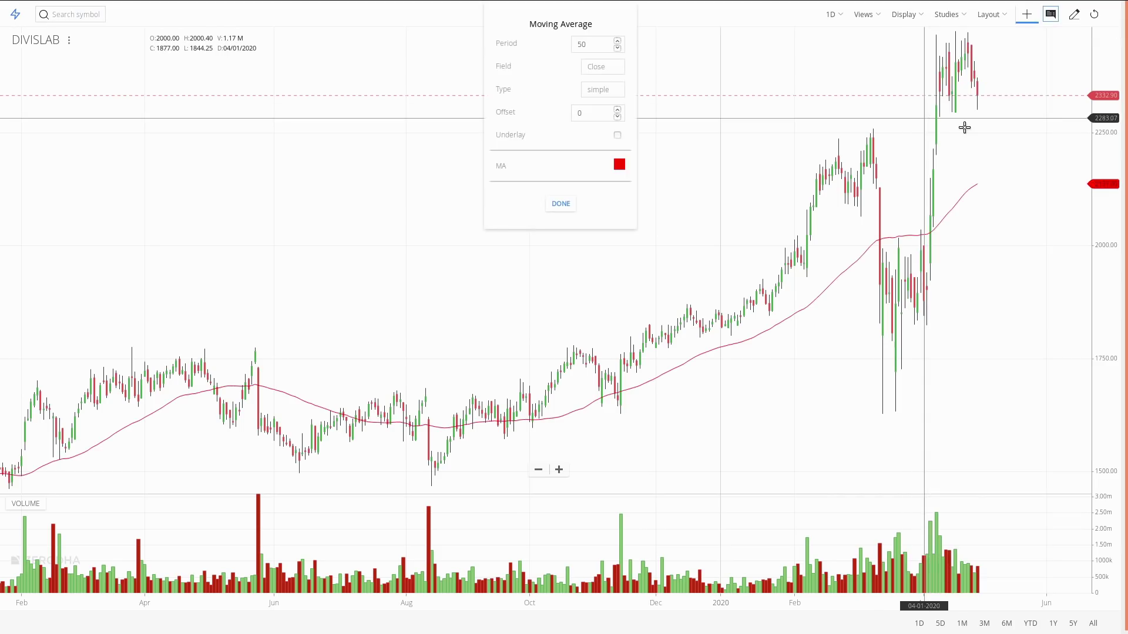
pyautogui.click(598, 88)
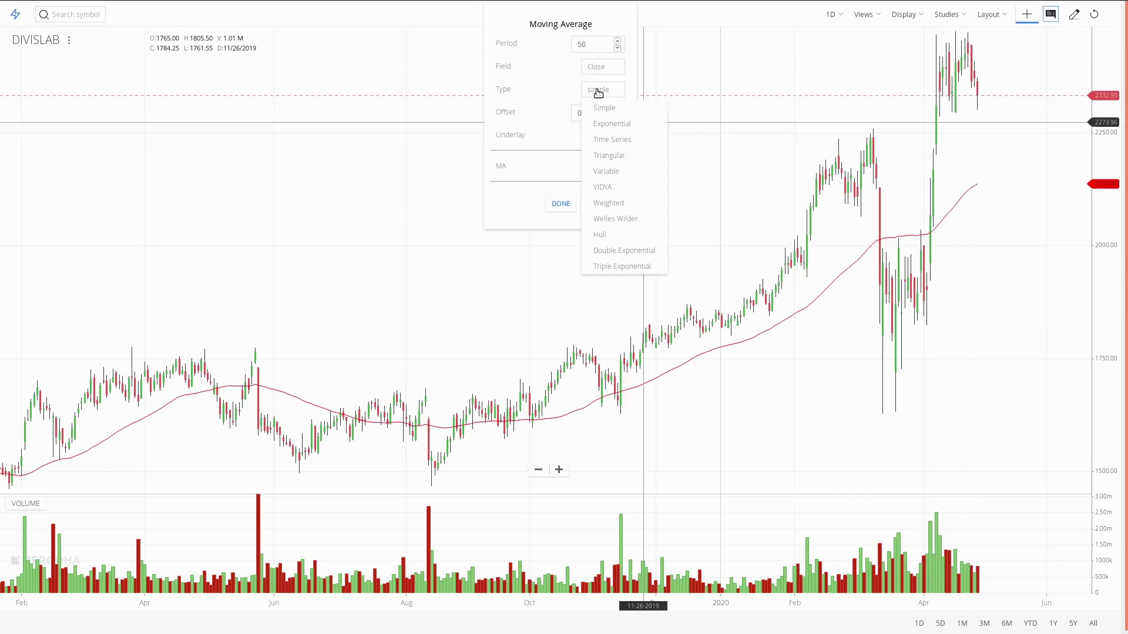
pyautogui.click(616, 125)
pyautogui.moveTo(591, 44); pyautogui.dragTo(530, 46)
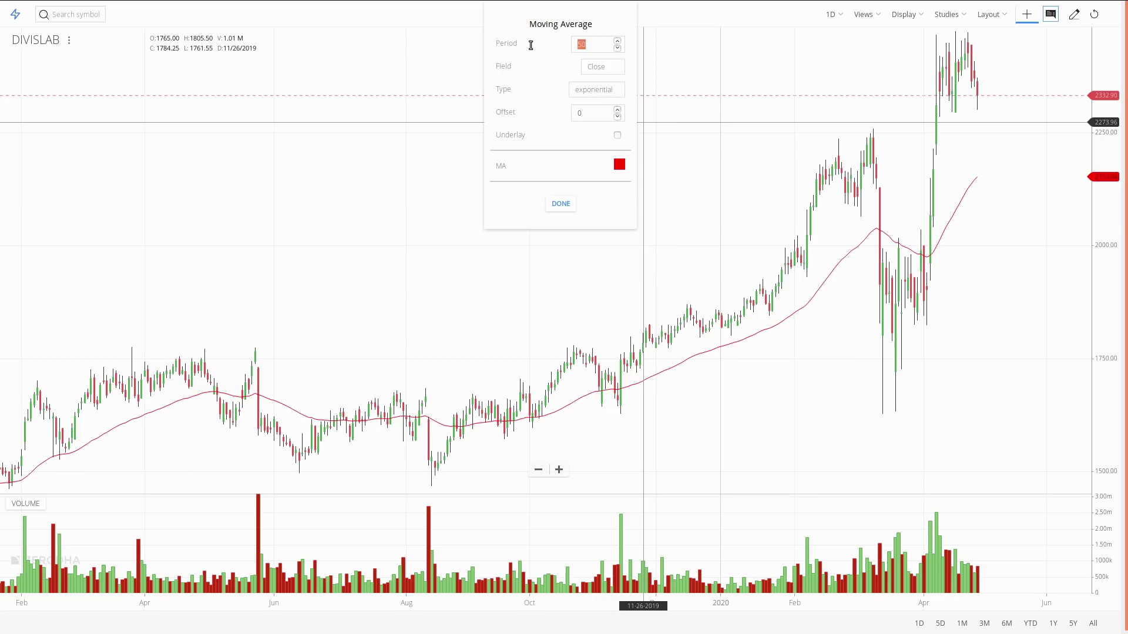
pyautogui.write('20')
pyautogui.click(561, 202)
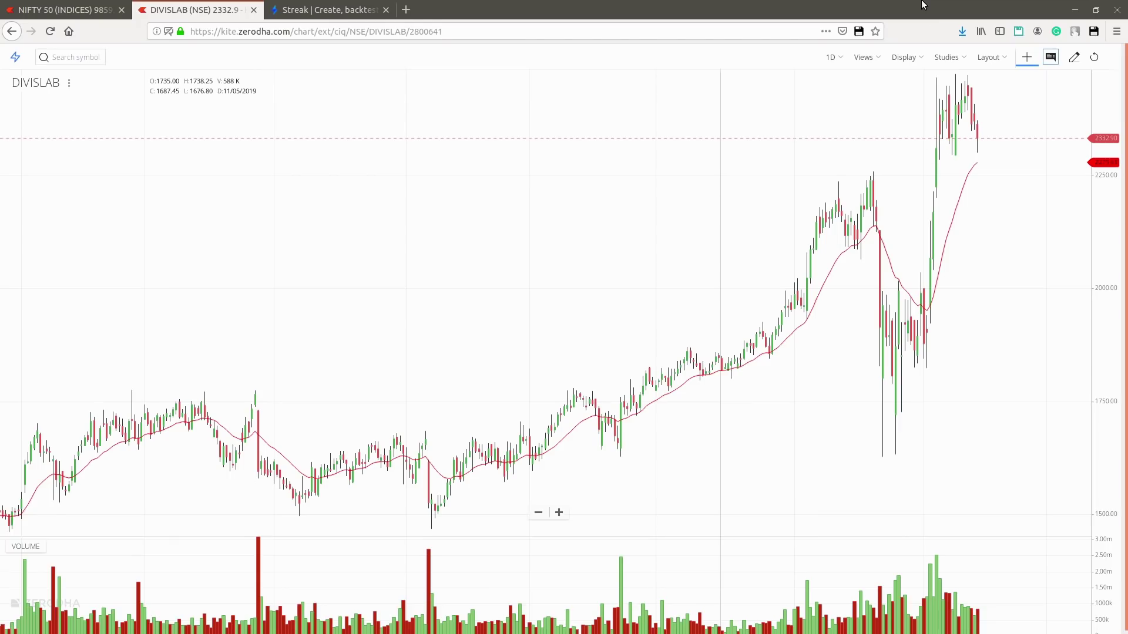
# - Add a second Moving Average study on the Volume field with exponential type and period 20
pyautogui.click(942, 58)
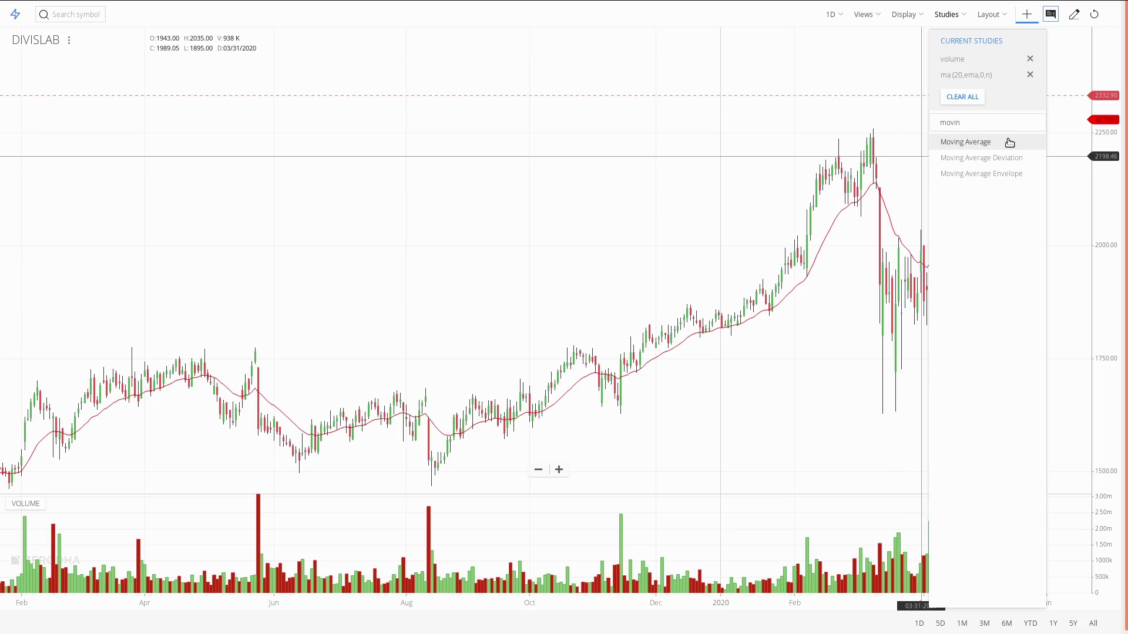
pyautogui.click(990, 143)
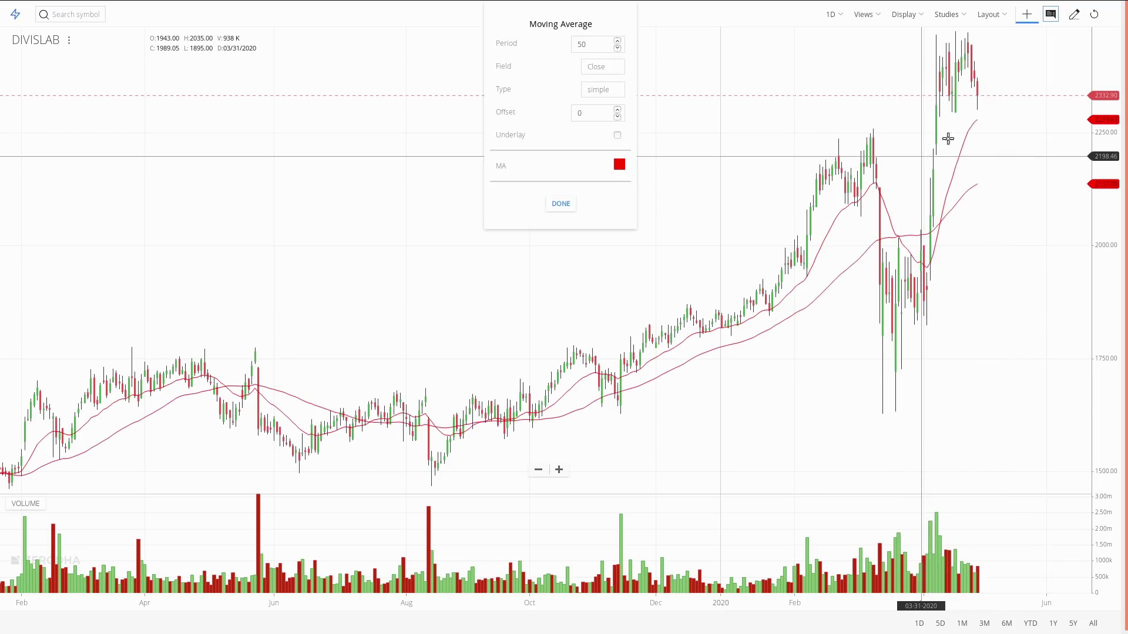
pyautogui.click(603, 68)
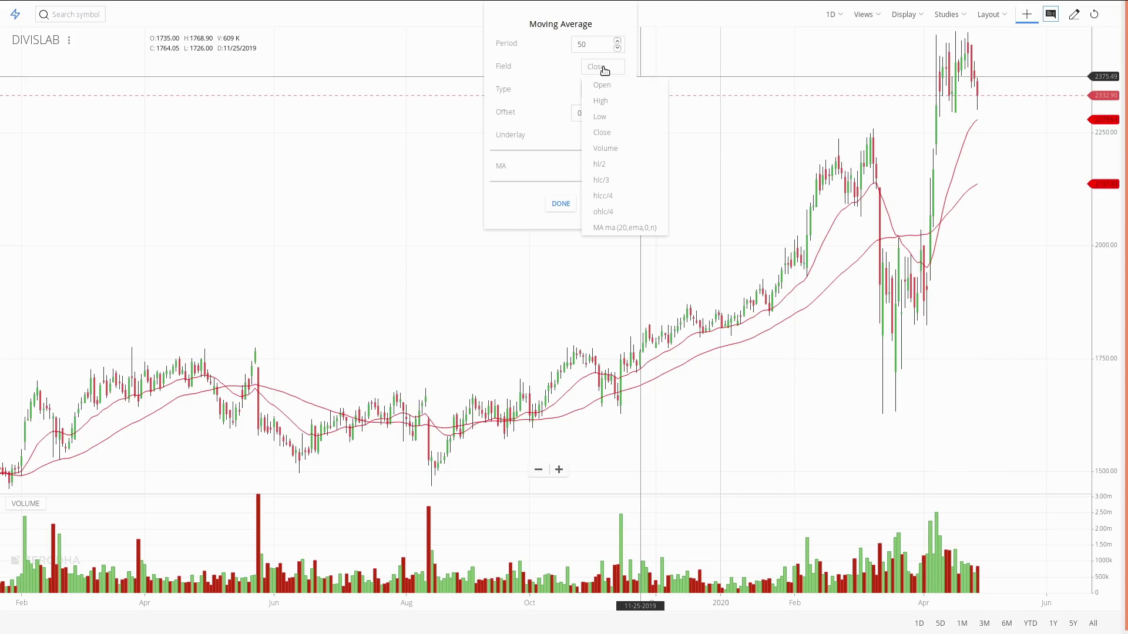
pyautogui.click(611, 148)
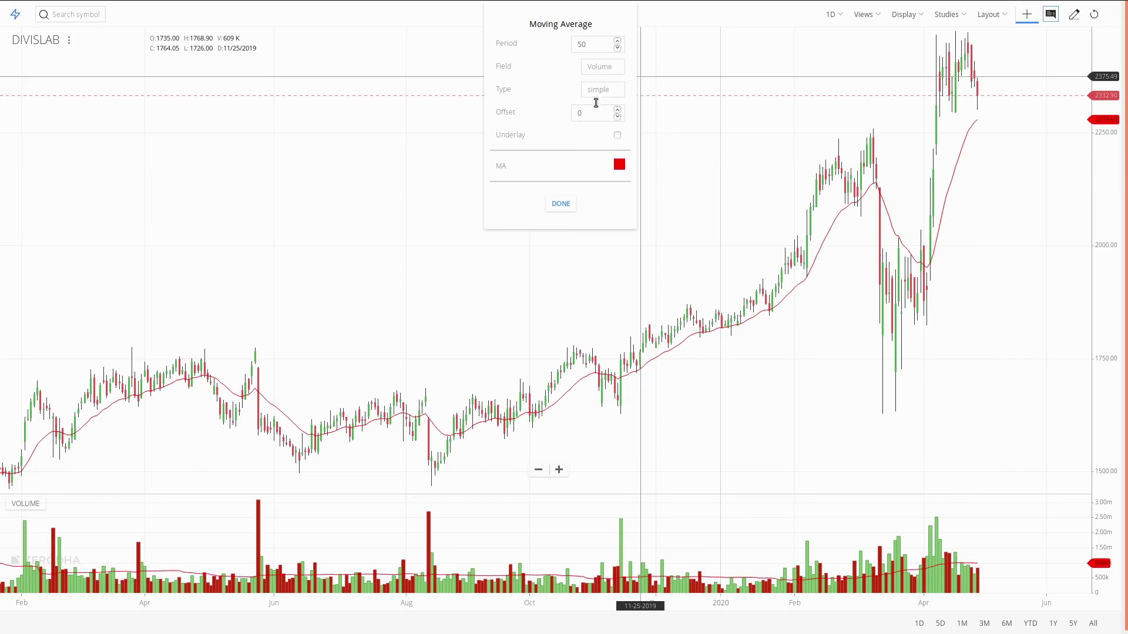
pyautogui.click(604, 90)
pyautogui.click(621, 124)
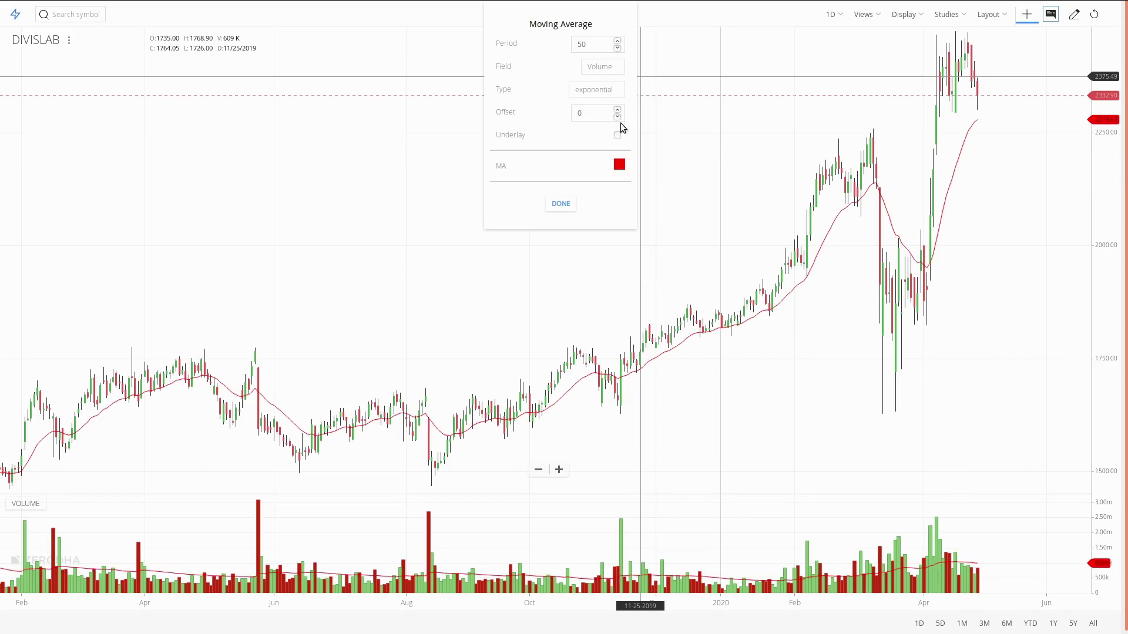
pyautogui.moveTo(601, 46); pyautogui.dragTo(541, 43)
pyautogui.write('20')
pyautogui.click(561, 204)
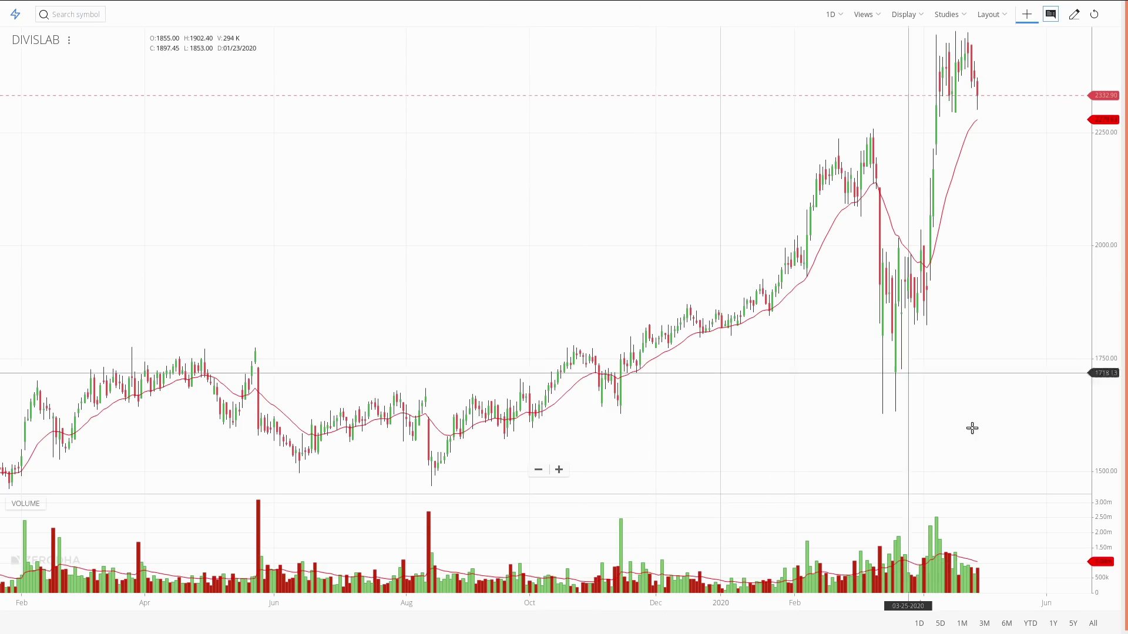
# - Examine the April DIVISLAB candles against the price and volume moving averages, then return to the Streak scan results
pyautogui.scroll(5, 989, 441)
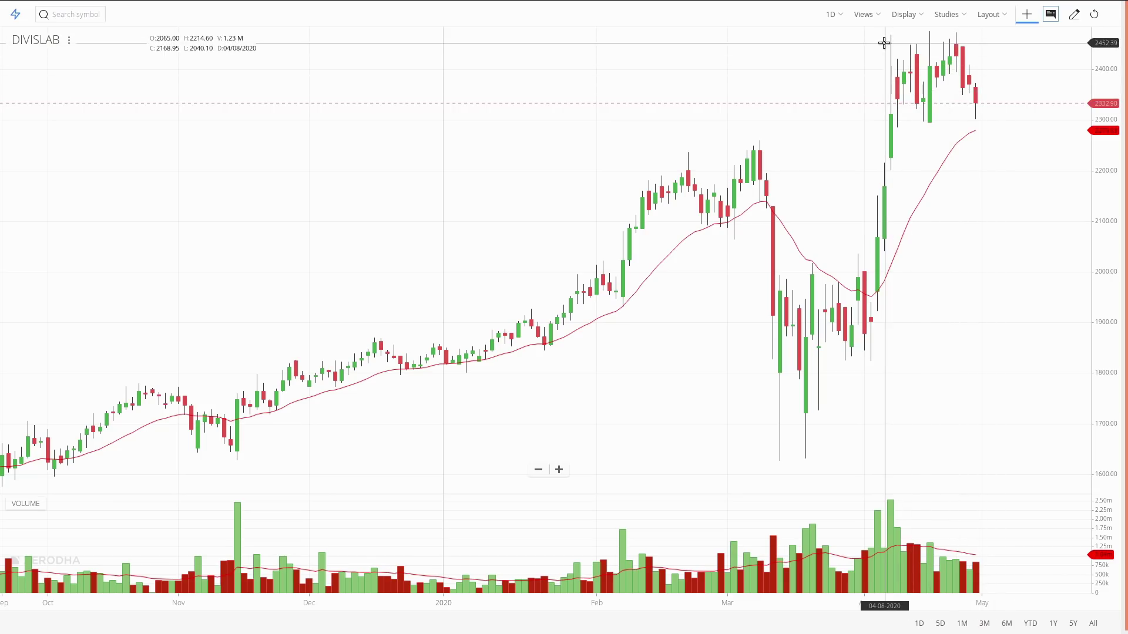
pyautogui.scroll(4, 881, 47)
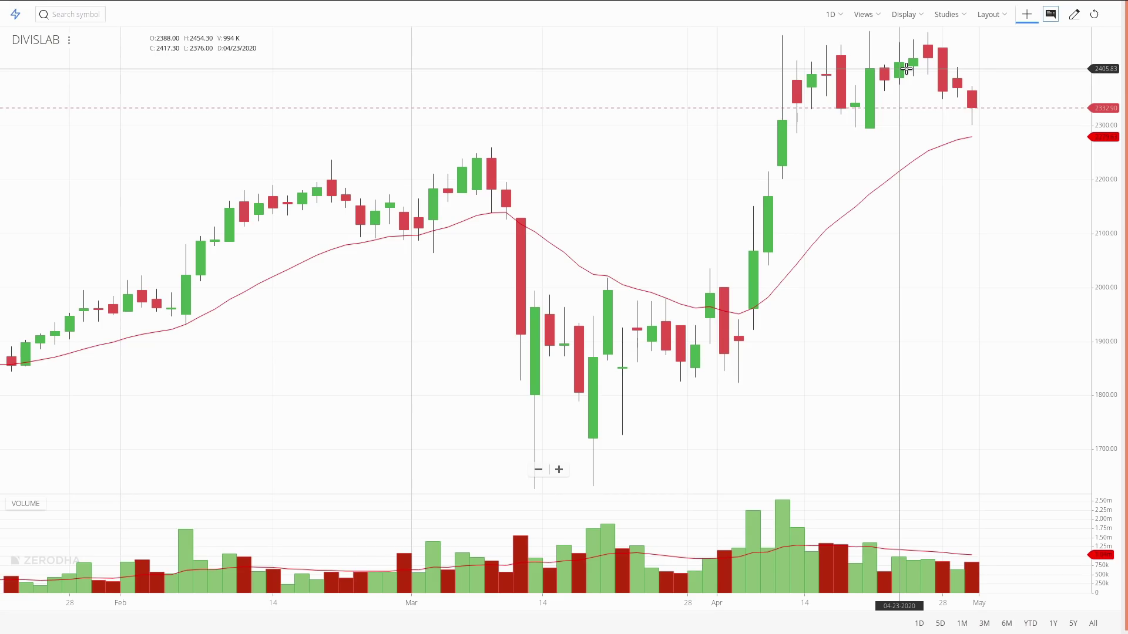
pyautogui.click(335, 7)
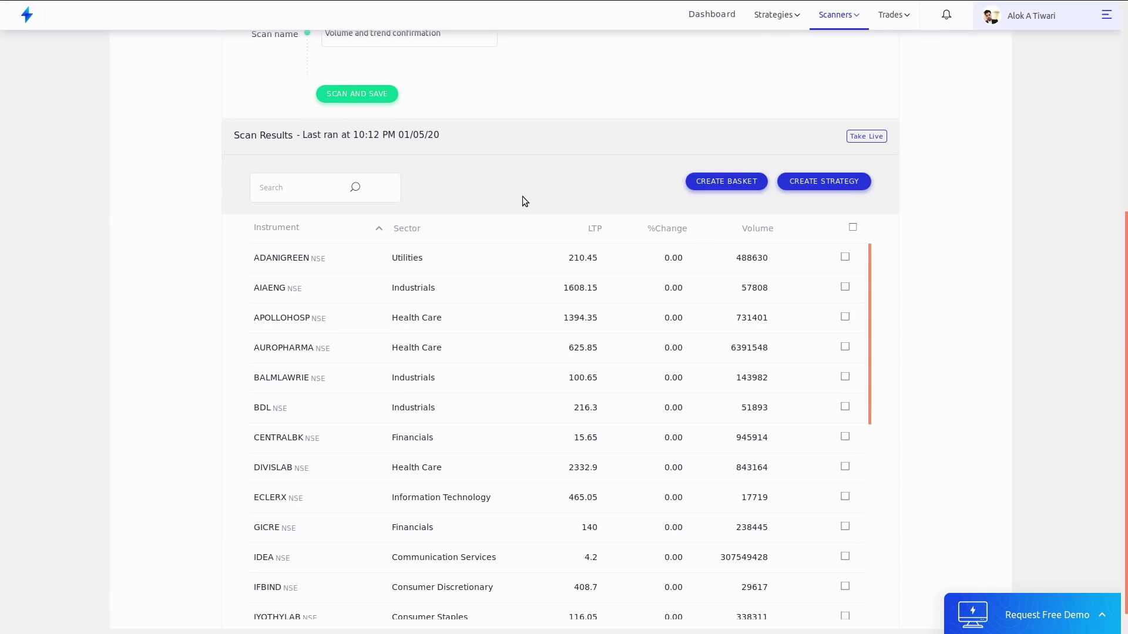
# - Switch to the presentation slide "Scanning Stocks with Rising Trend but Falling Volumes"
pyautogui.hotkey('alt', 'Tab')
pyautogui.hotkey('alt', 'Tab')
pyautogui.hotkey('alt', '`')
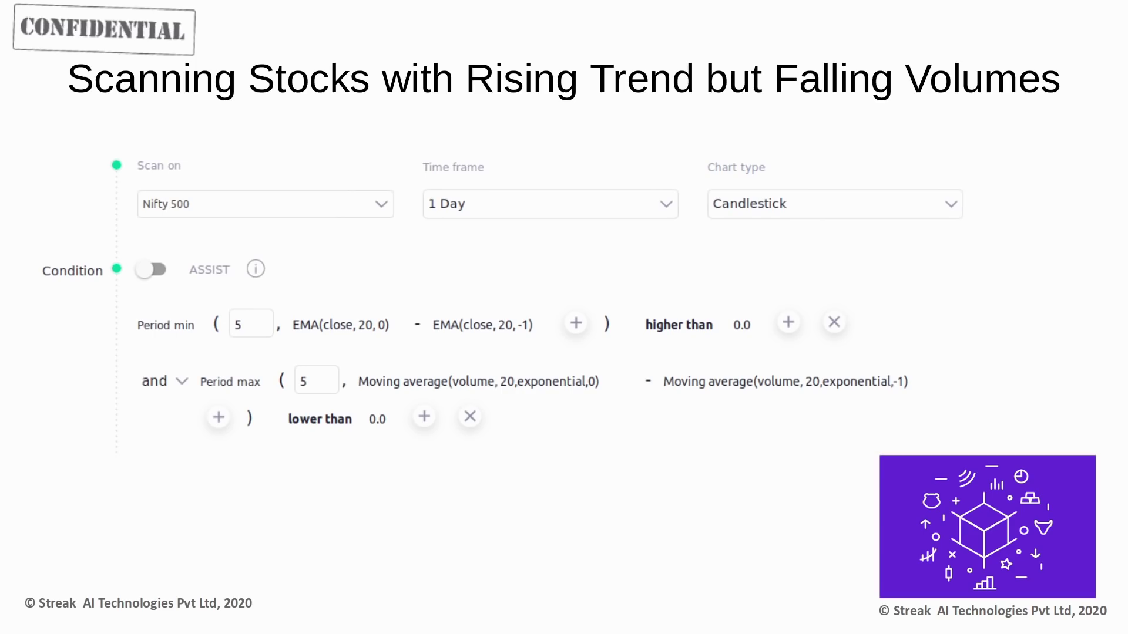
# - Advance to the slide "Creating Rising Price Falling Volume Strategy" and return to the "Volume and trend confirmation" scan in Streak
pyautogui.press('Right')
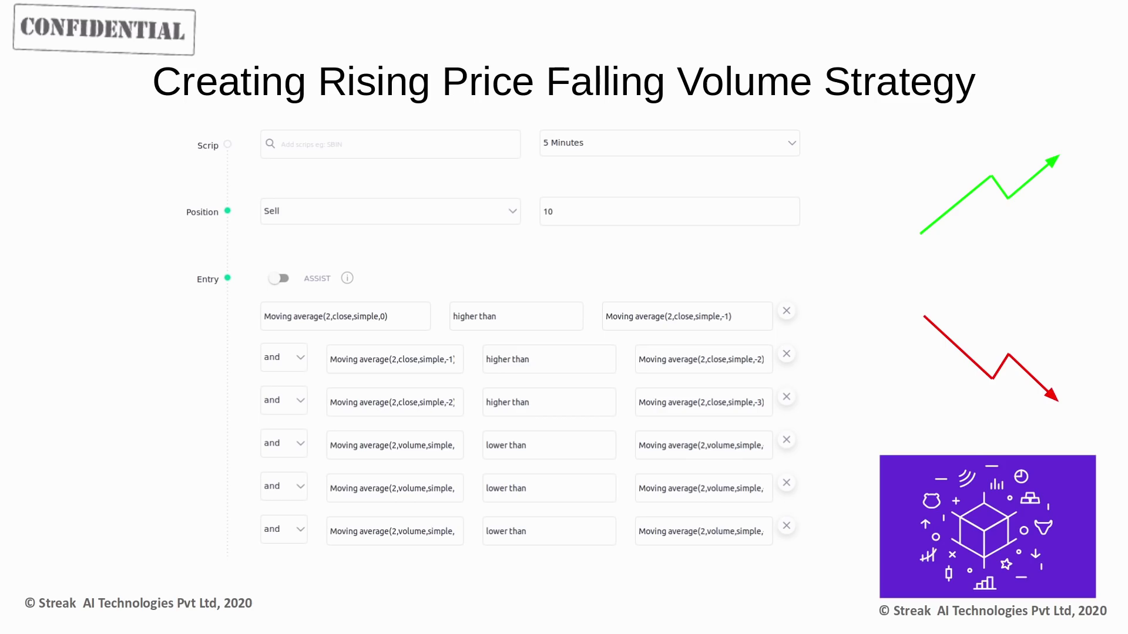
pyautogui.hotkey('alt', 'Tab')
pyautogui.hotkey('alt', 'Tab')
pyautogui.hotkey('alt', '`')
pyautogui.scroll(5, 995, 394)
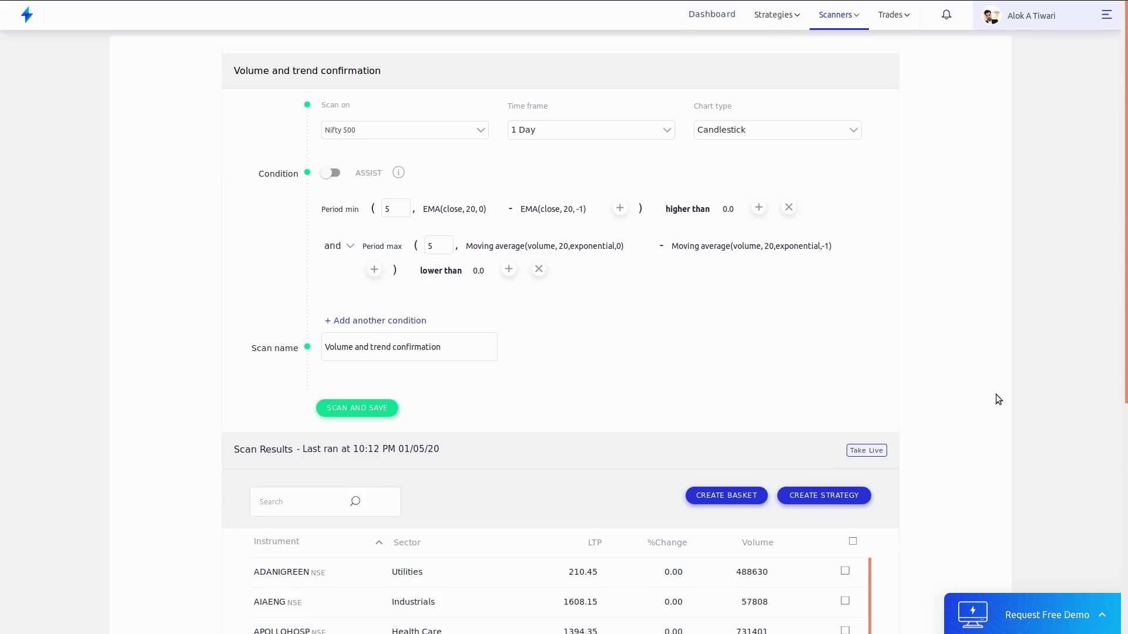
# - Select AUROPHARMA and DIVISLAB in the scan results
pyautogui.scroll(-3, 995, 395)
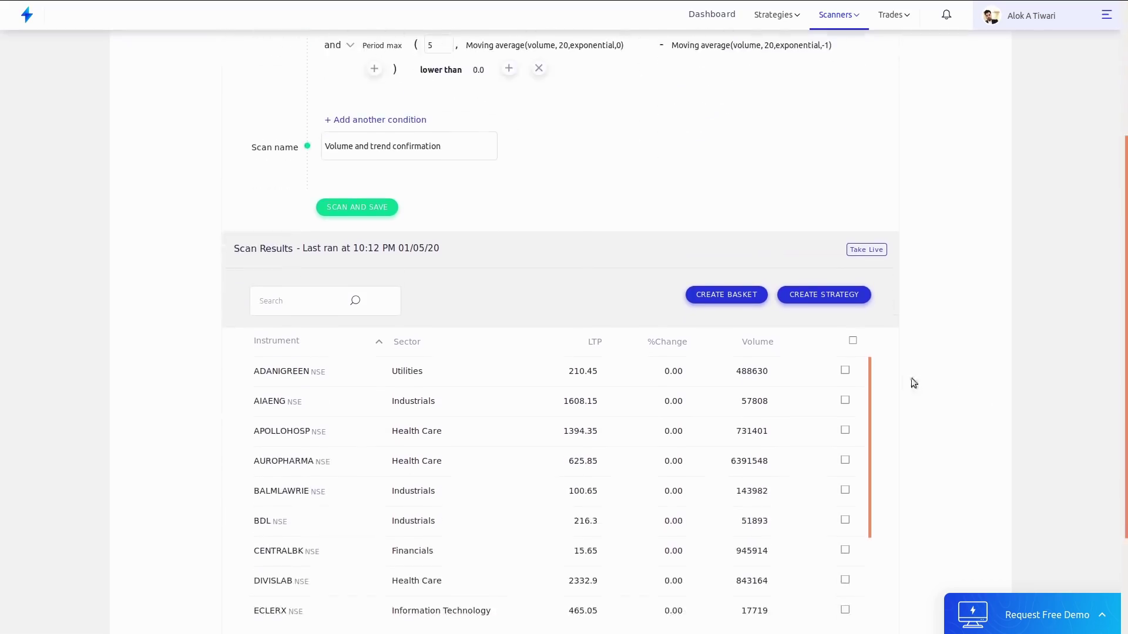
pyautogui.moveTo(799, 430)
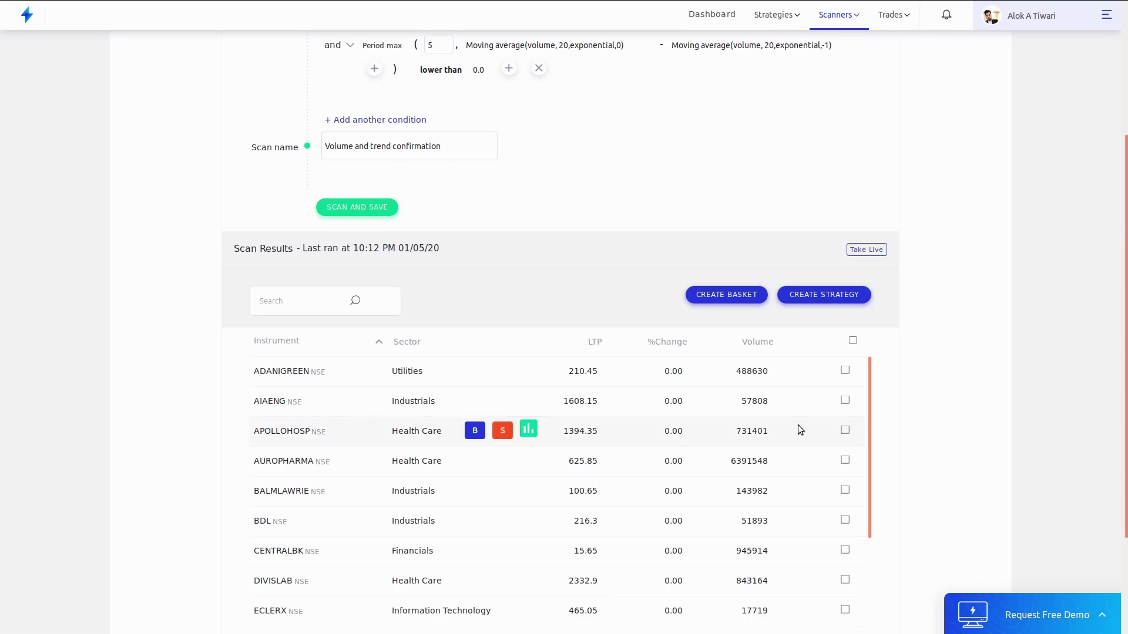
pyautogui.click(844, 461)
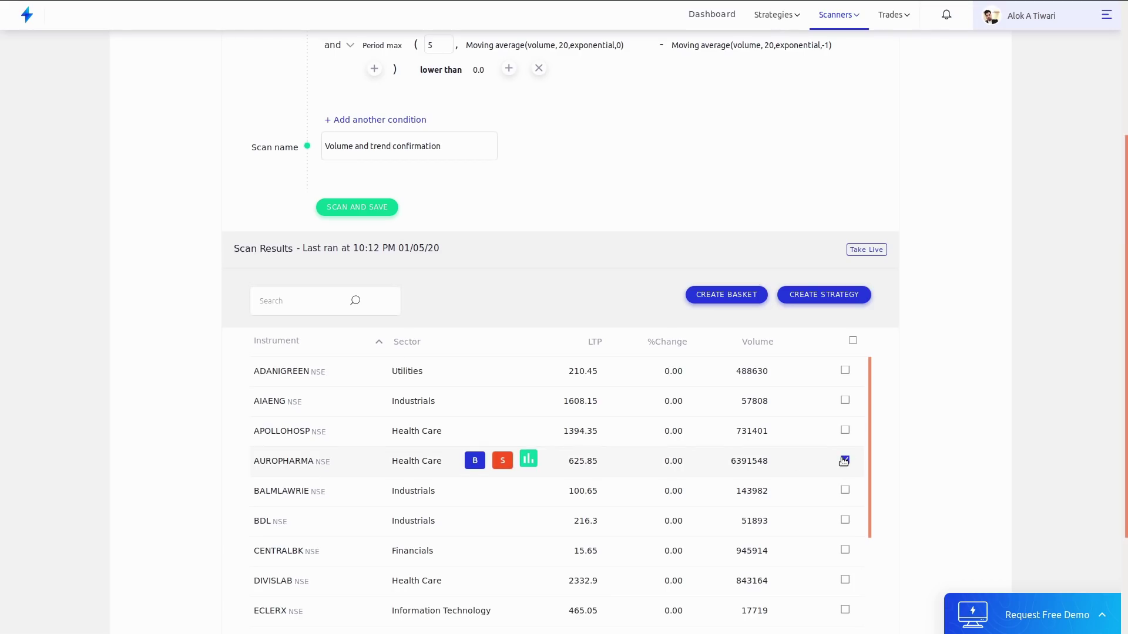
pyautogui.scroll(-2, 852, 459)
pyautogui.scroll(-1, 975, 454)
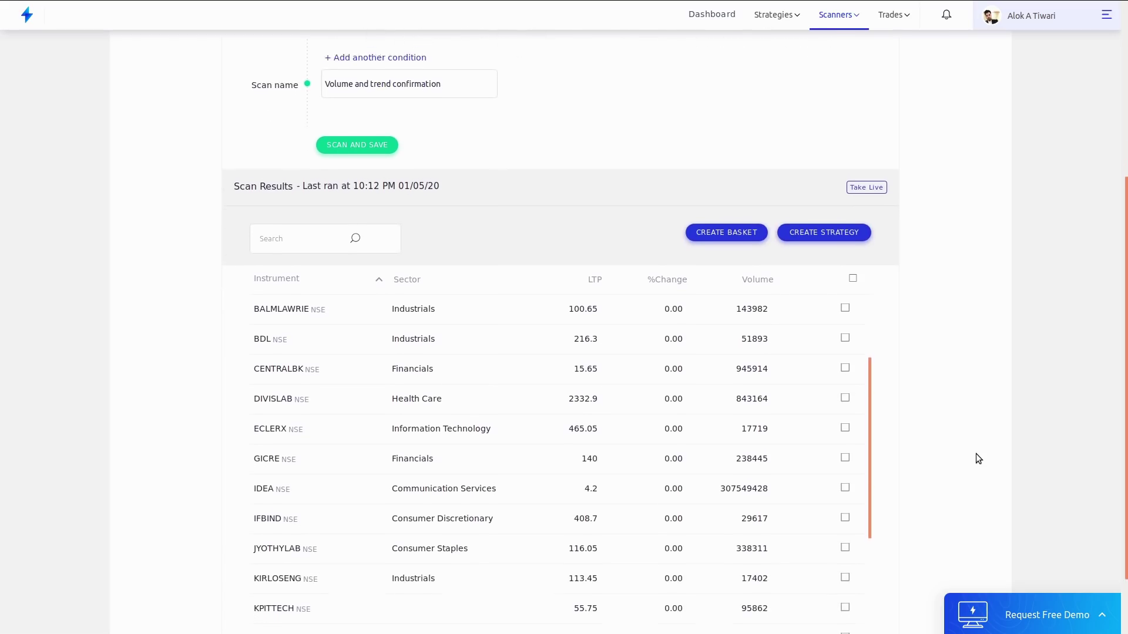
pyautogui.click(845, 392)
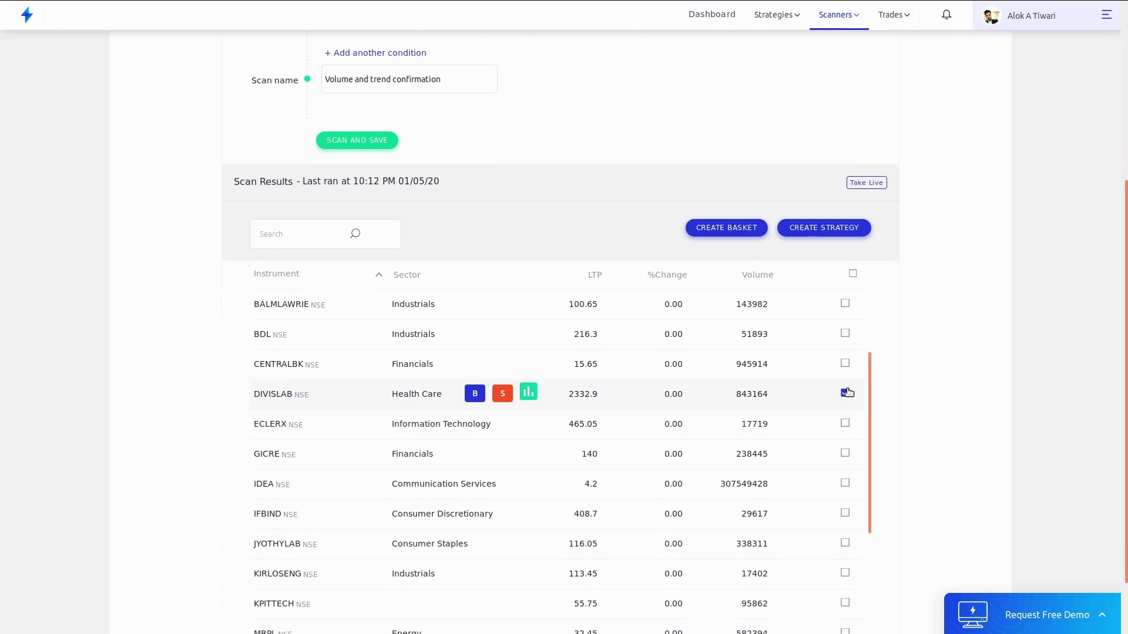
# - Add RVNL, SPARC and STARCEMENT to the selected scan results
pyautogui.scroll(-3, 848, 392)
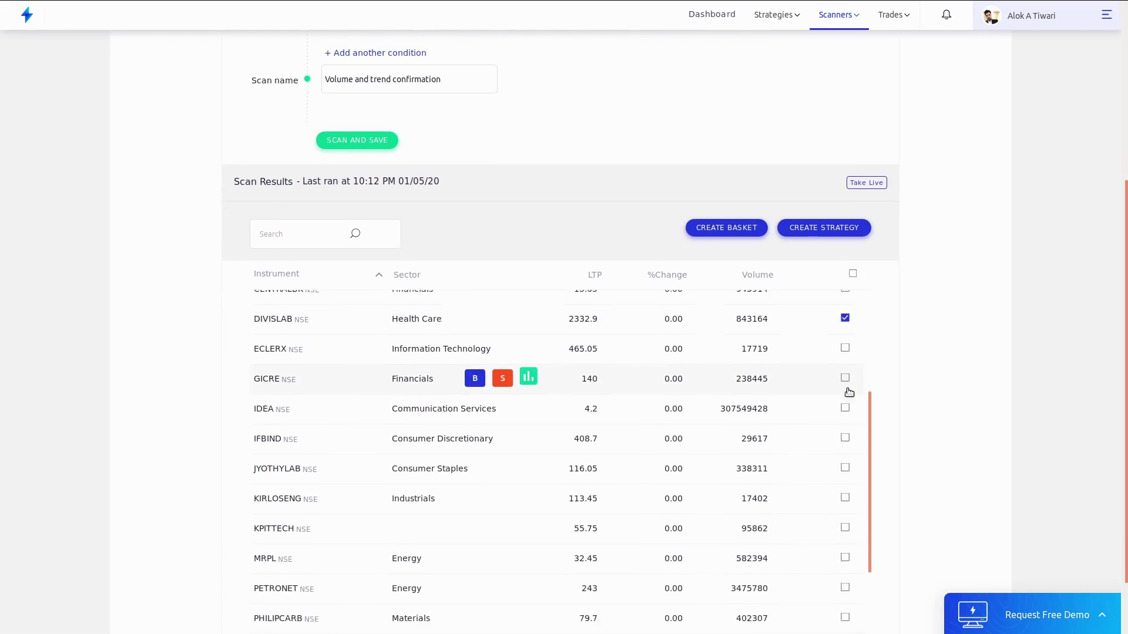
pyautogui.scroll(-1, 849, 393)
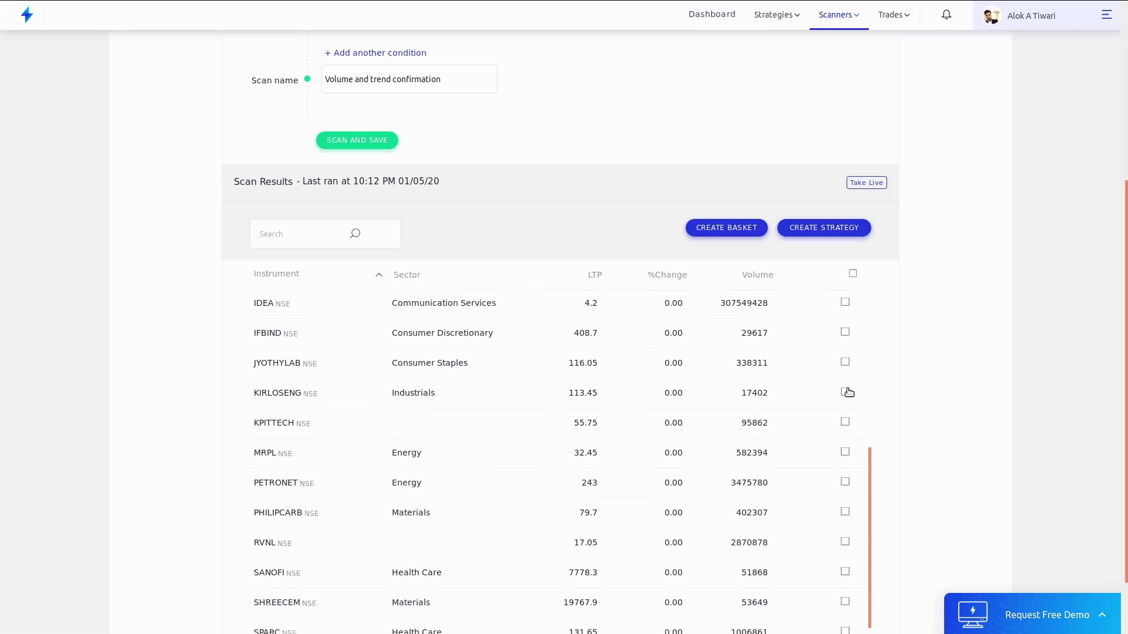
pyautogui.click(845, 514)
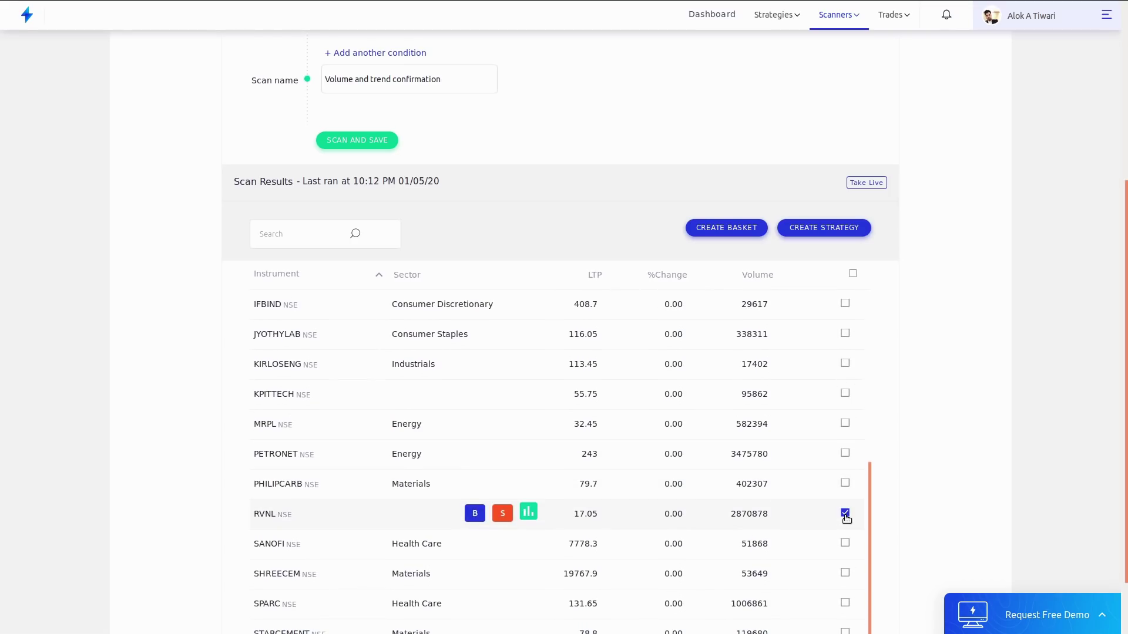
pyautogui.scroll(-1, 841, 526)
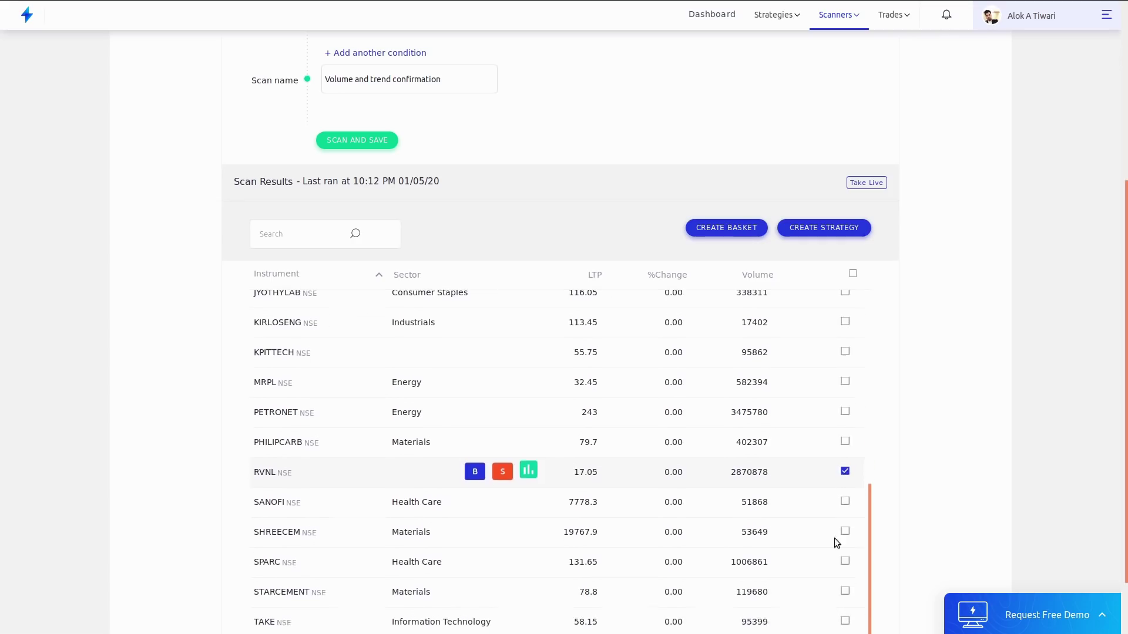
pyautogui.click(843, 560)
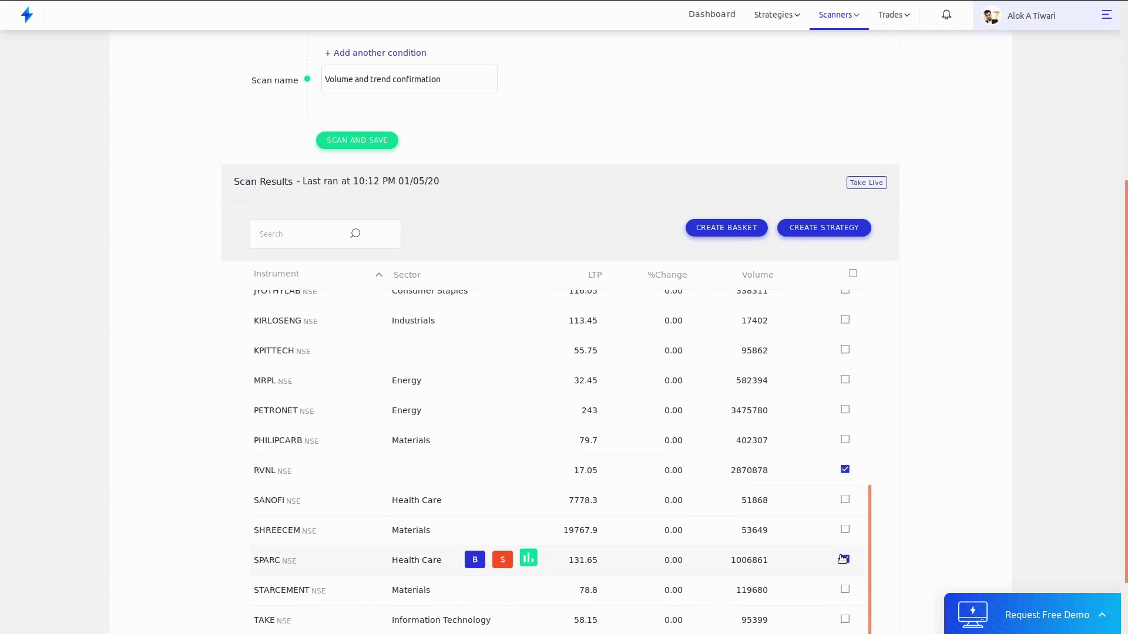
pyautogui.click(845, 590)
# - Add JYOTHYLAB, GICRE and BALMLAWRIE to the selected scan results
pyautogui.scroll(-1, 932, 530)
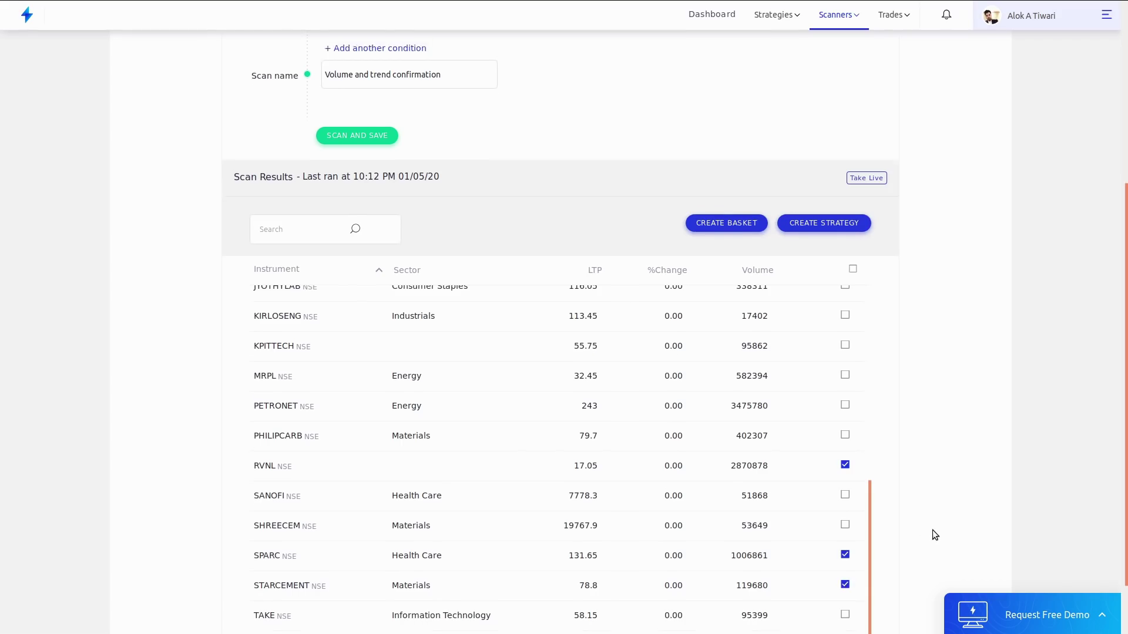
pyautogui.scroll(3, 784, 519)
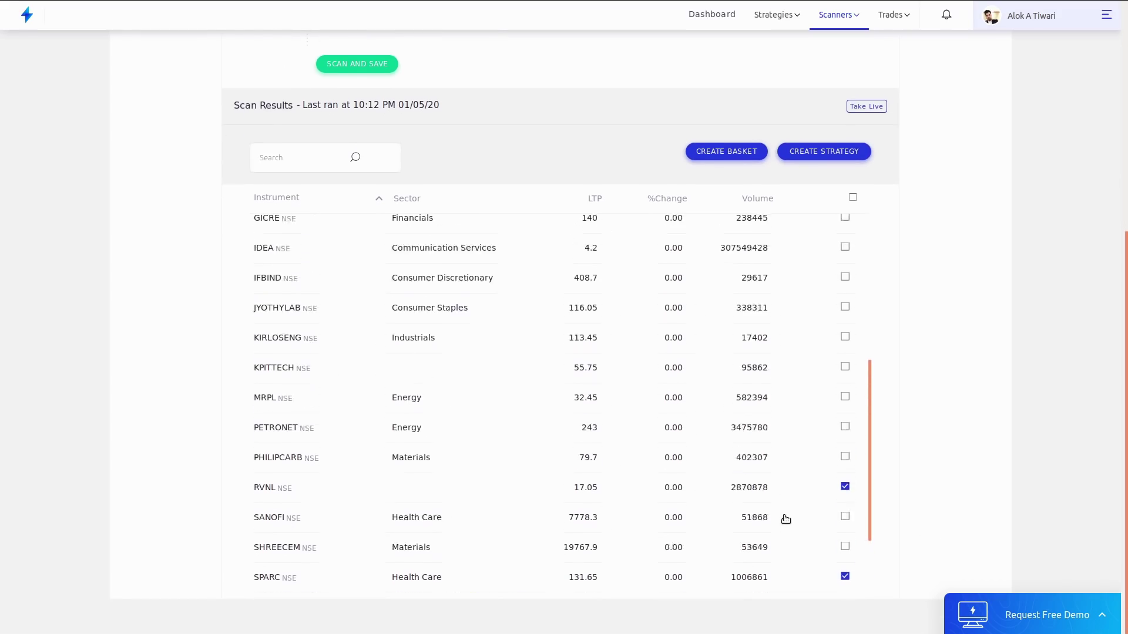
pyautogui.click(846, 334)
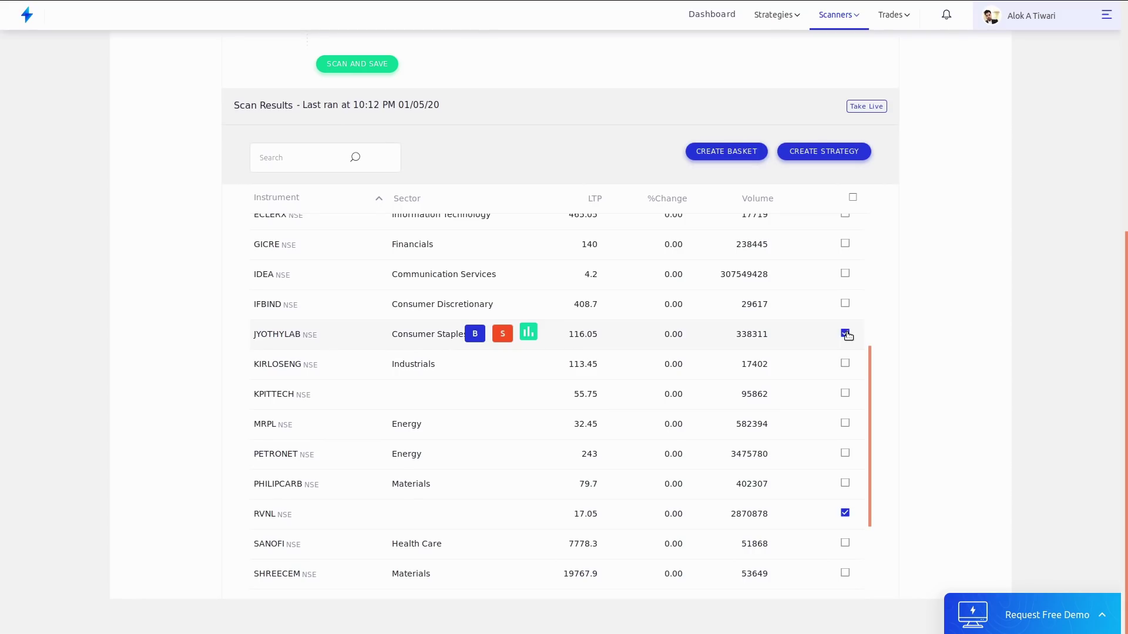
pyautogui.scroll(3, 846, 334)
pyautogui.click(844, 367)
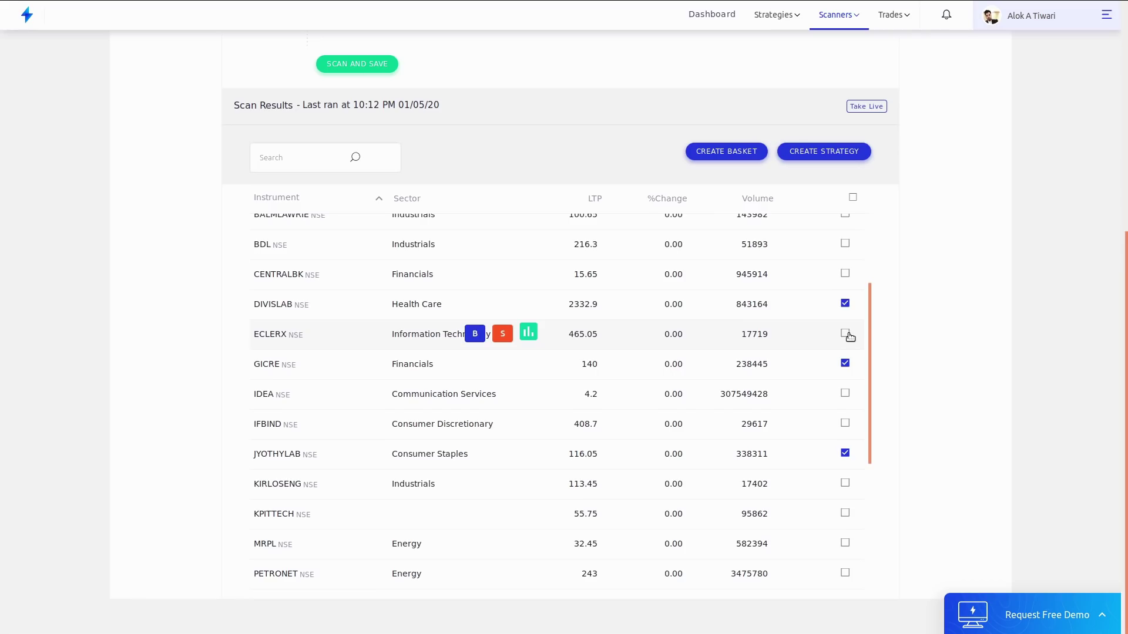
pyautogui.scroll(3, 849, 336)
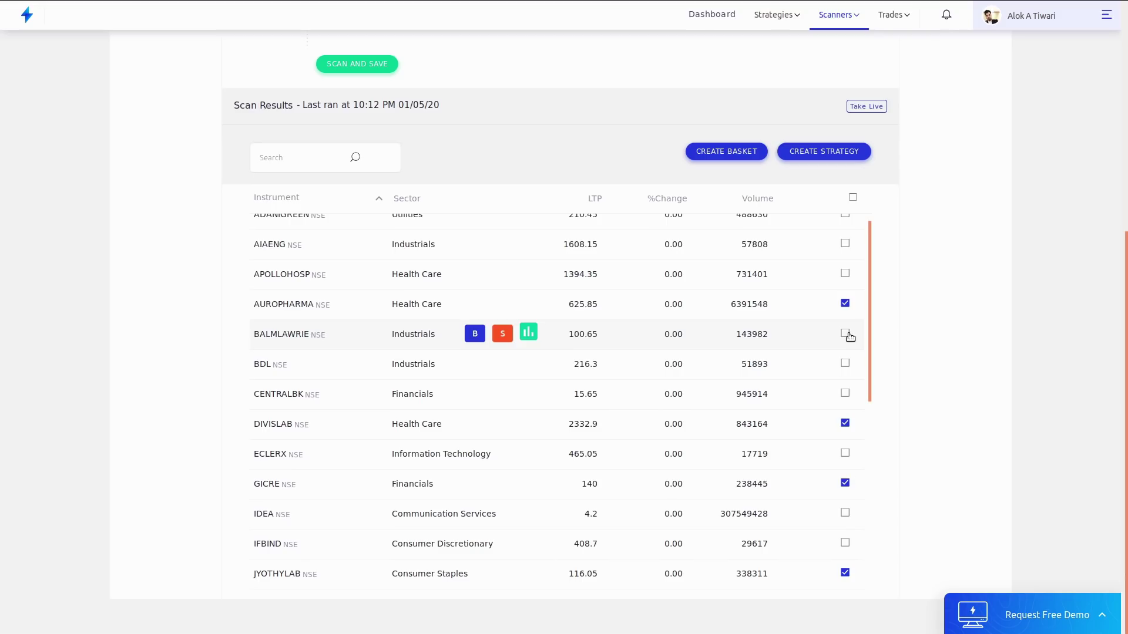
pyautogui.click(844, 335)
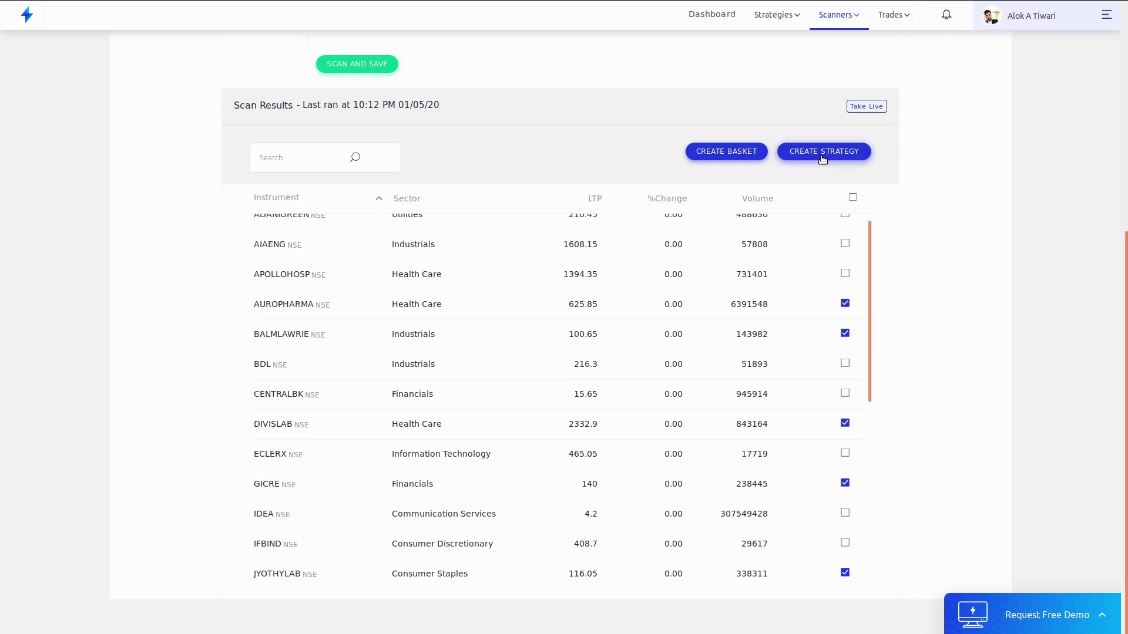
# - Save the selected stocks as a new basket named "Falling Volume Rising Price" and close the basket list
pyautogui.click(738, 154)
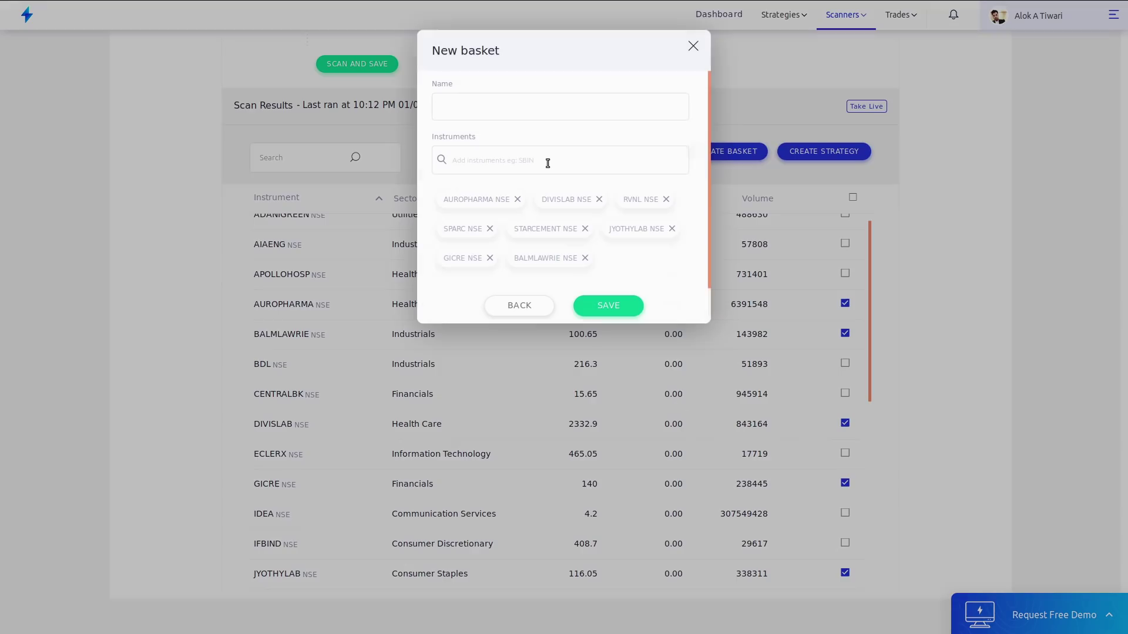
pyautogui.click(482, 106)
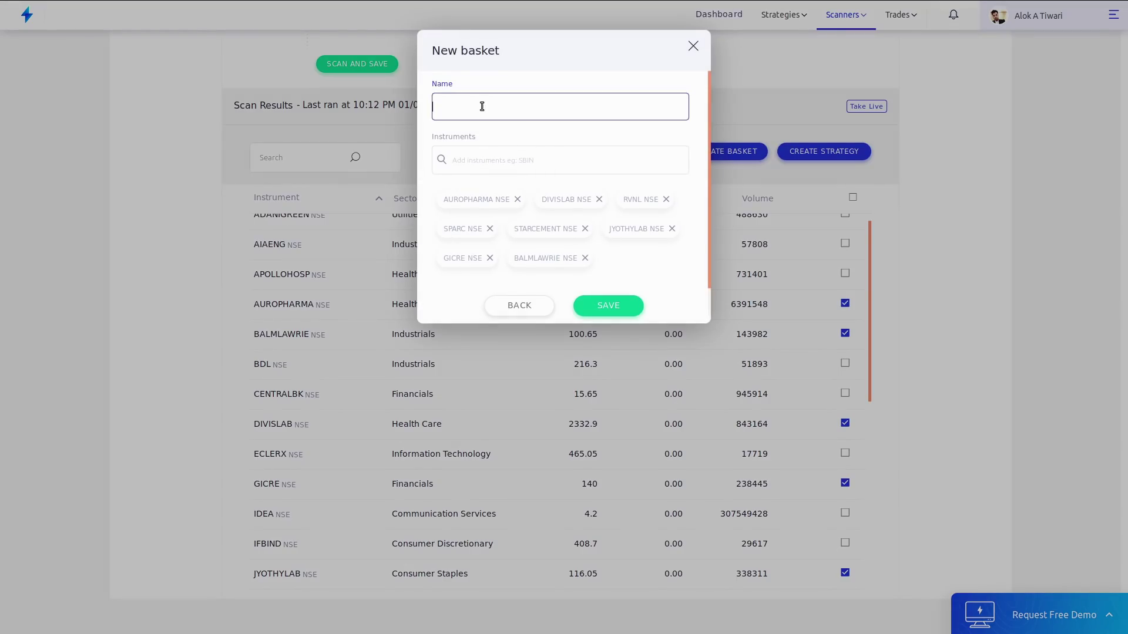
pyautogui.write('Falling Volume Rising Prices')
pyautogui.press('BackSpace')
pyautogui.press('BackSpace')
pyautogui.press('BackSpace')
pyautogui.write('ce')
pyautogui.click(607, 306)
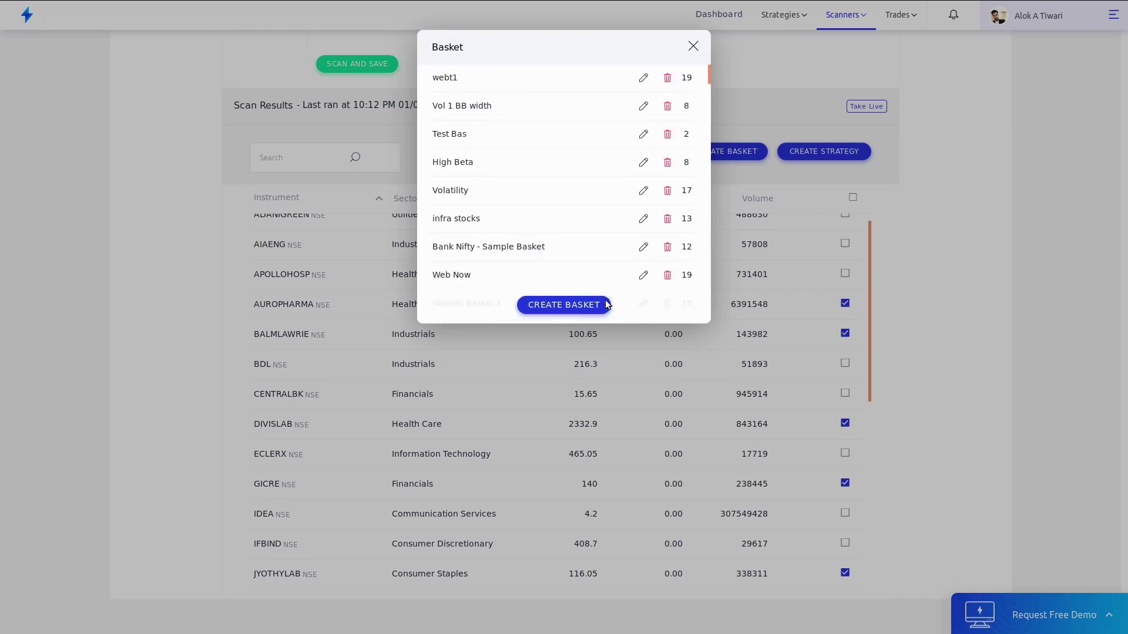
pyautogui.click(697, 46)
# - Start a new strategy with a 5 Minutes time frame, a Sell position and a quantity of 100
pyautogui.moveTo(778, 20)
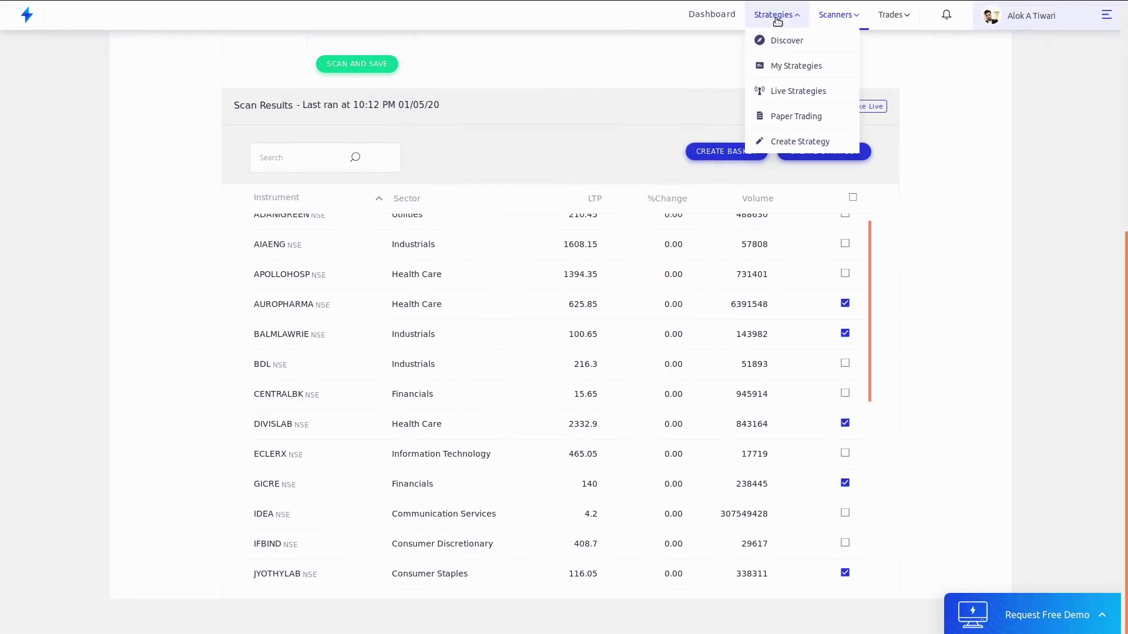
pyautogui.click(786, 139)
pyautogui.click(472, 200)
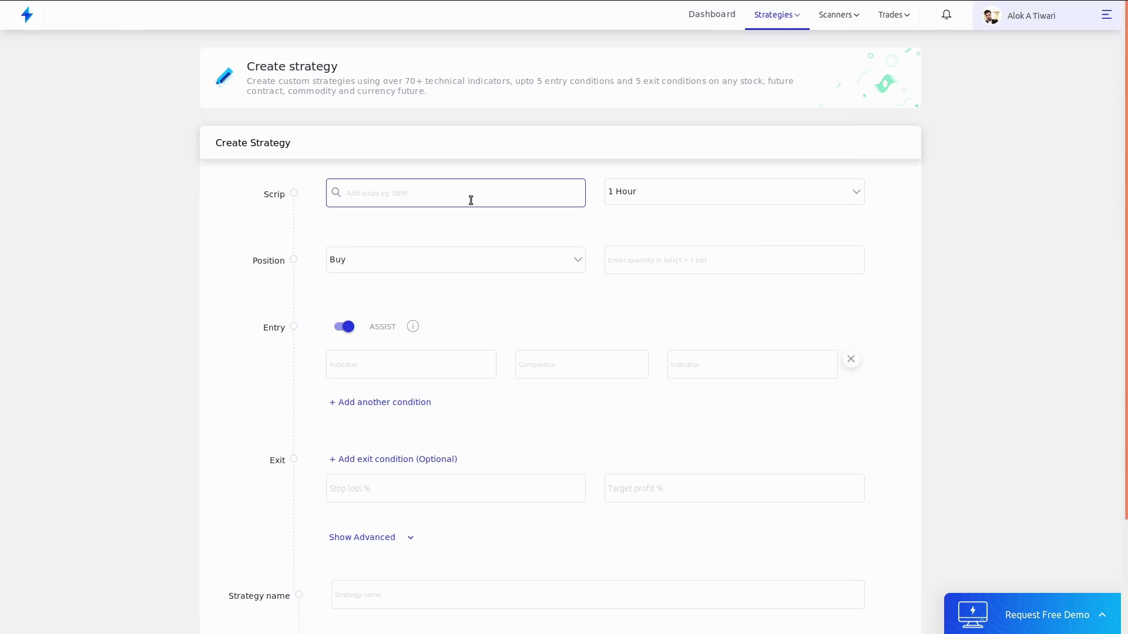
pyautogui.click(646, 203)
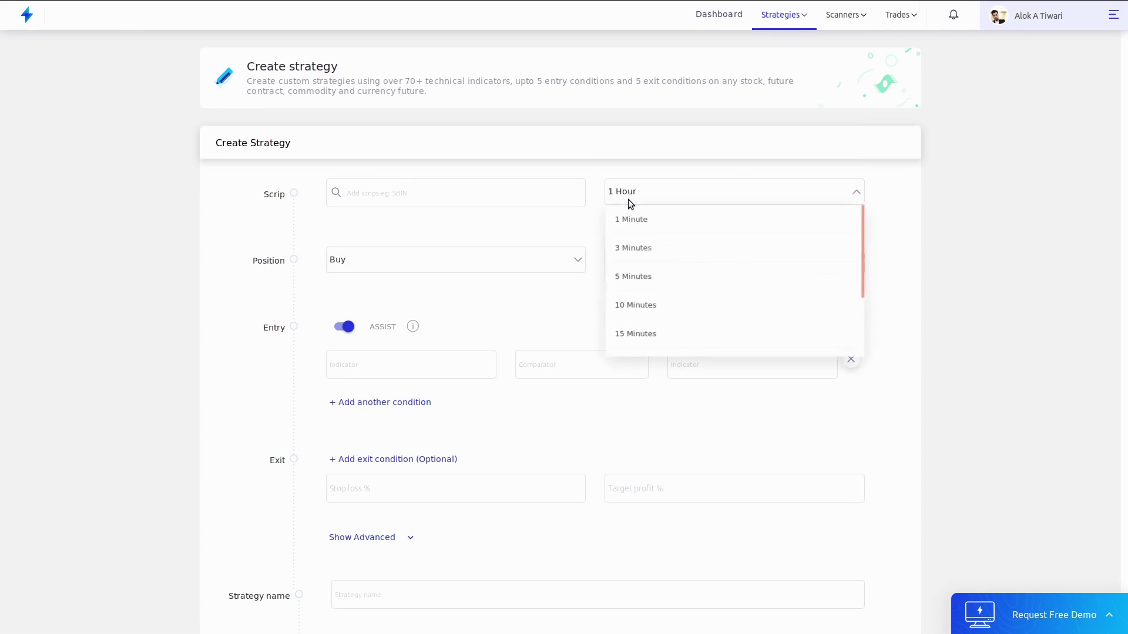
pyautogui.click(644, 273)
pyautogui.click(648, 267)
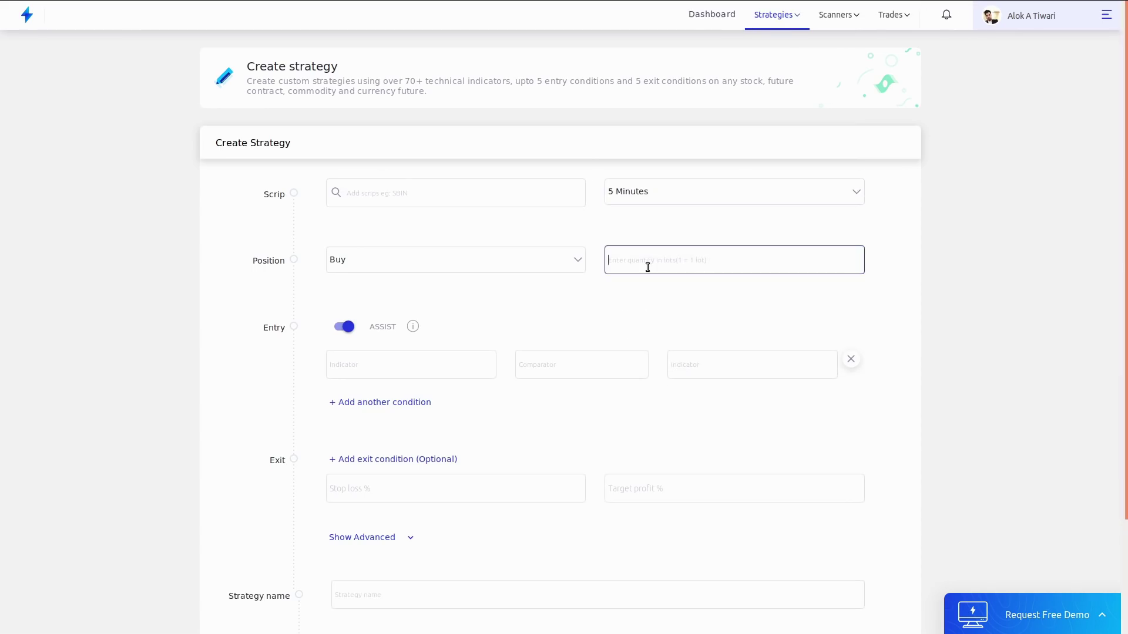
pyautogui.write('100')
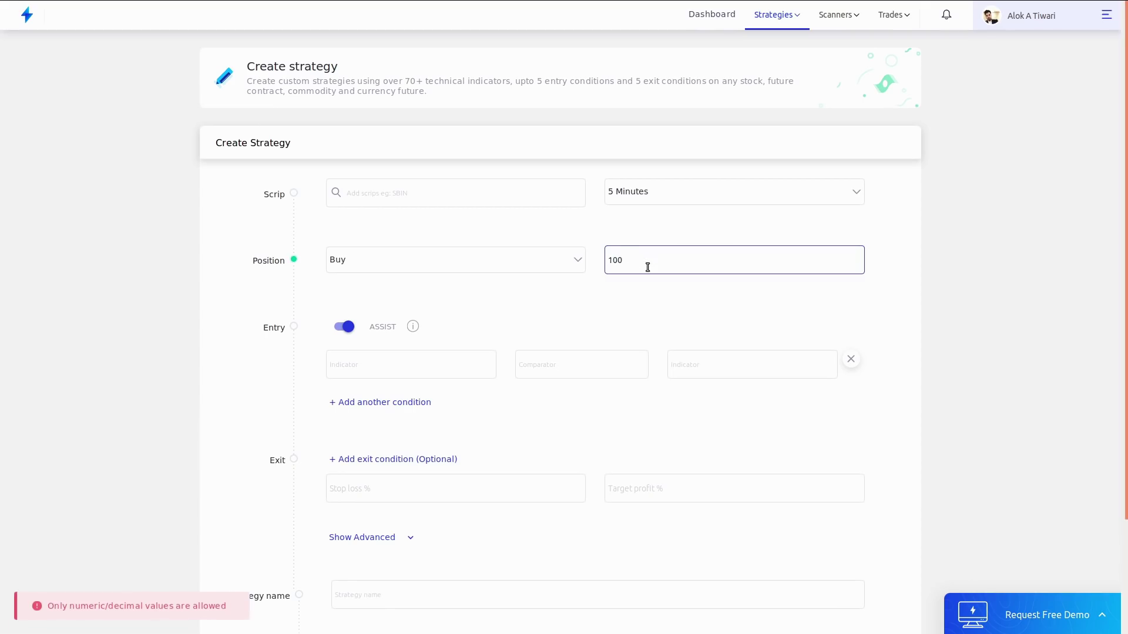
pyautogui.click(500, 257)
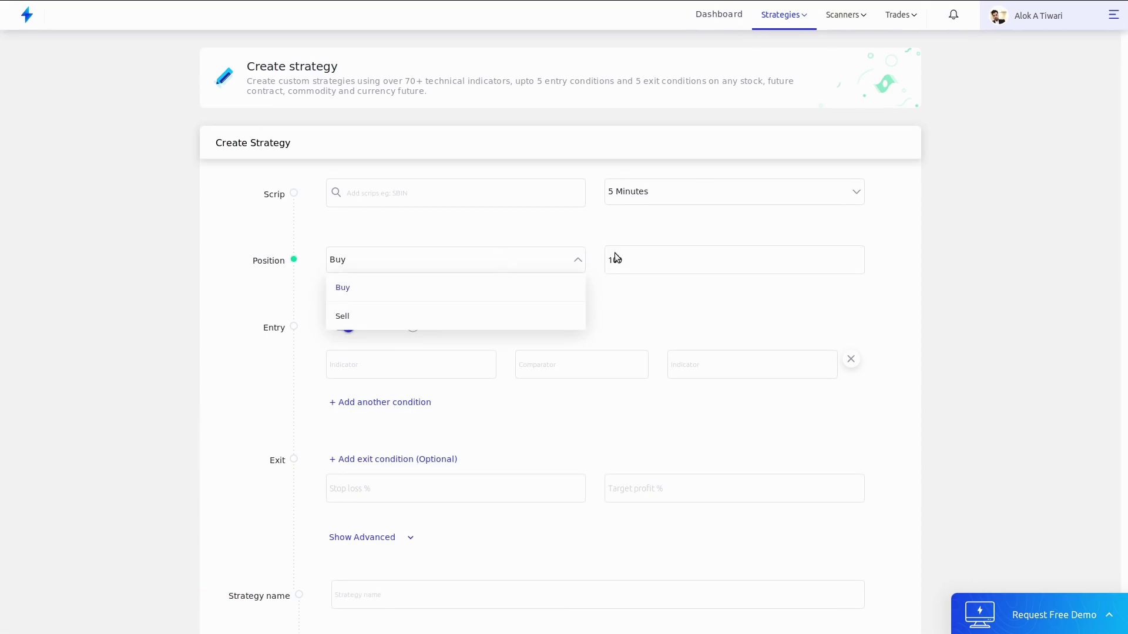
pyautogui.click(472, 311)
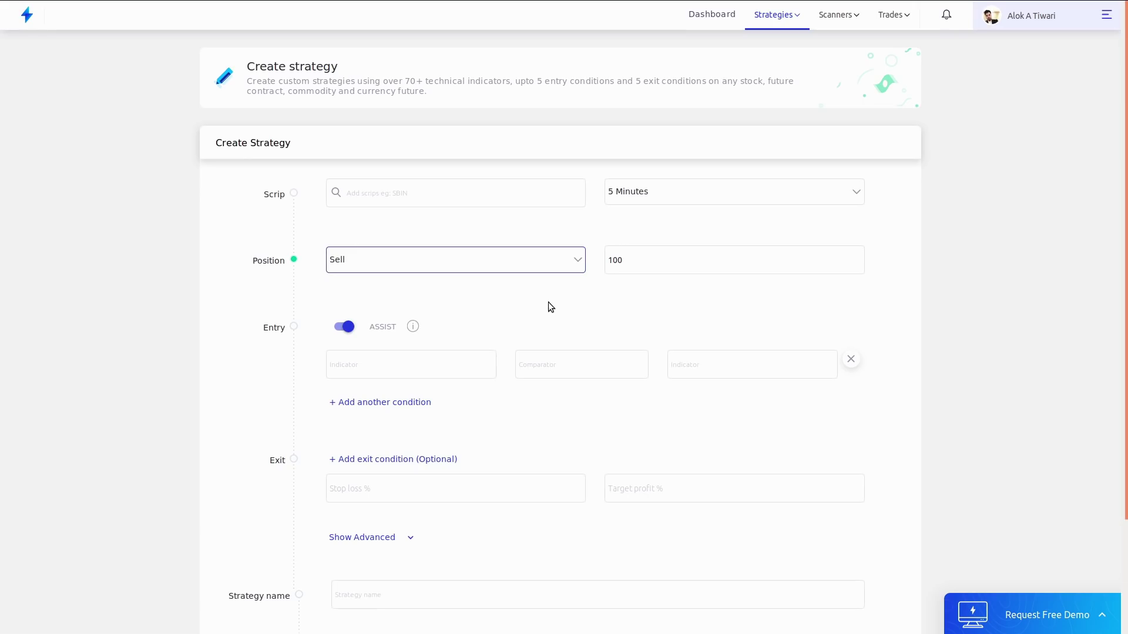
# - Insert the suggested moving average entry condition and set its first indicator to a simple moving average of close with period 2
pyautogui.click(438, 357)
pyautogui.write('movin')
pyautogui.click(414, 506)
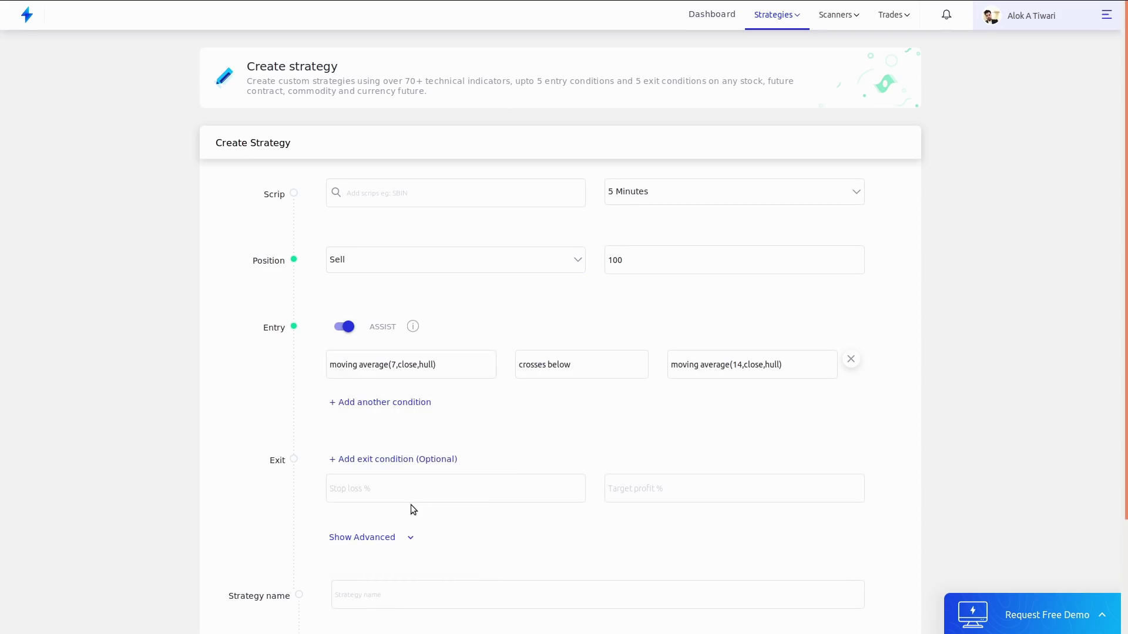
pyautogui.click(419, 365)
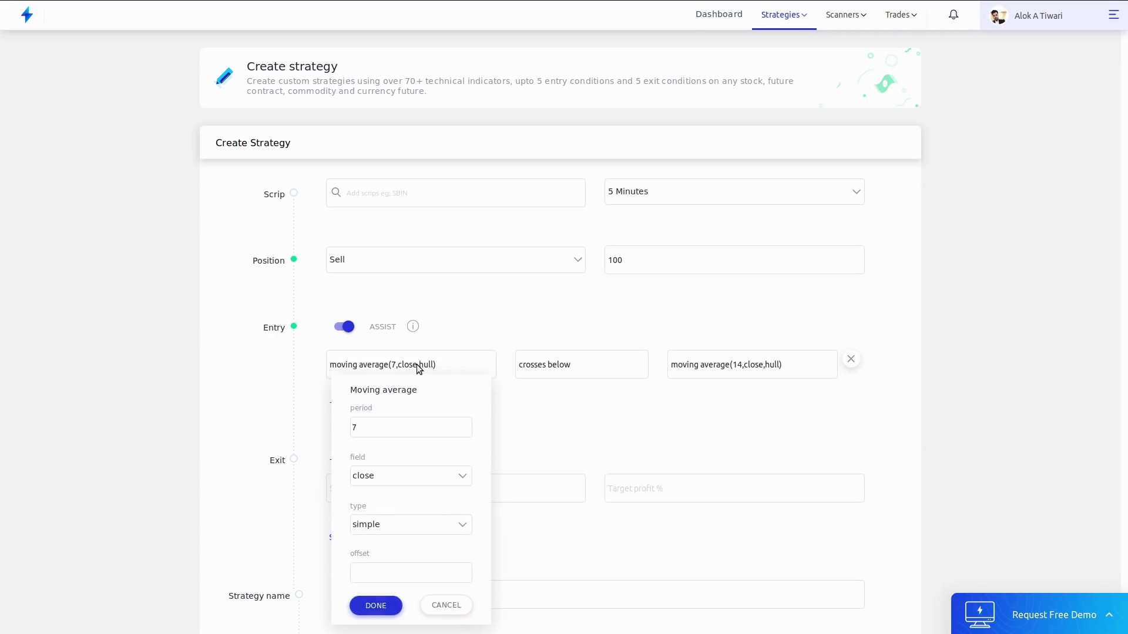
pyautogui.click(405, 425)
pyautogui.moveTo(406, 425); pyautogui.dragTo(330, 416)
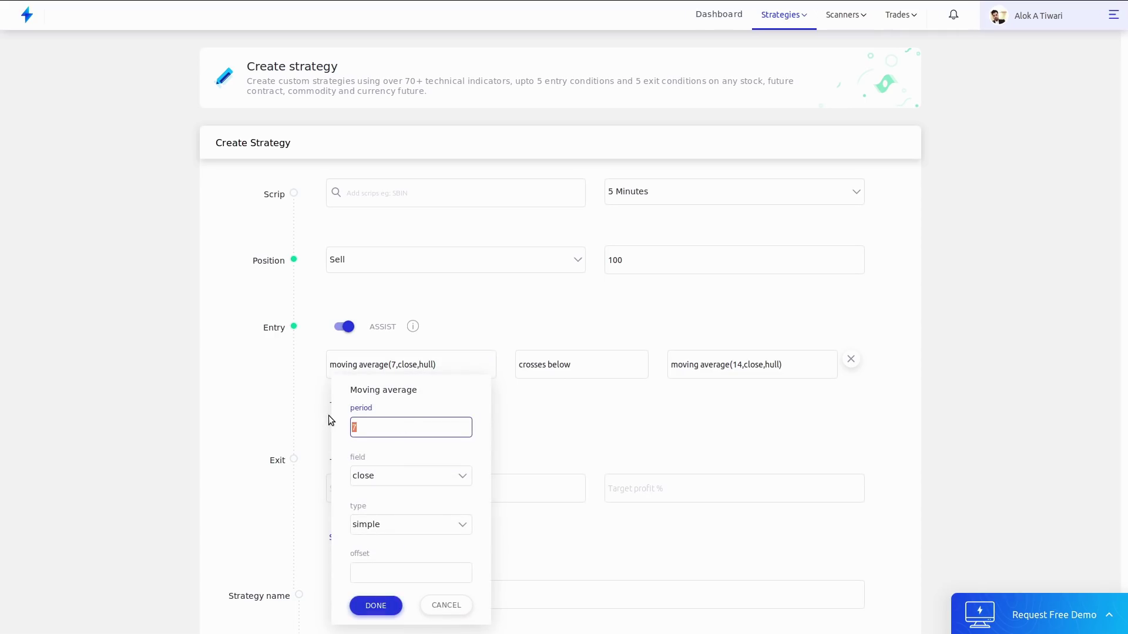
pyautogui.write('2')
pyautogui.click(376, 605)
pyautogui.click(616, 376)
pyautogui.click(619, 410)
pyautogui.click(534, 370)
pyautogui.write('lo')
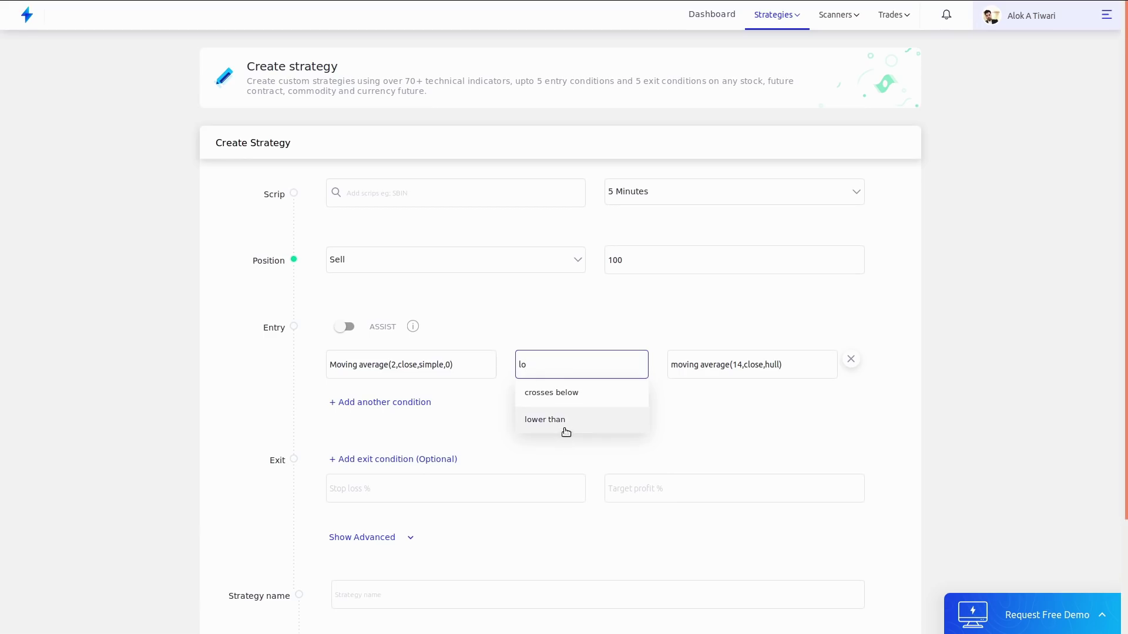
pyautogui.click(569, 389)
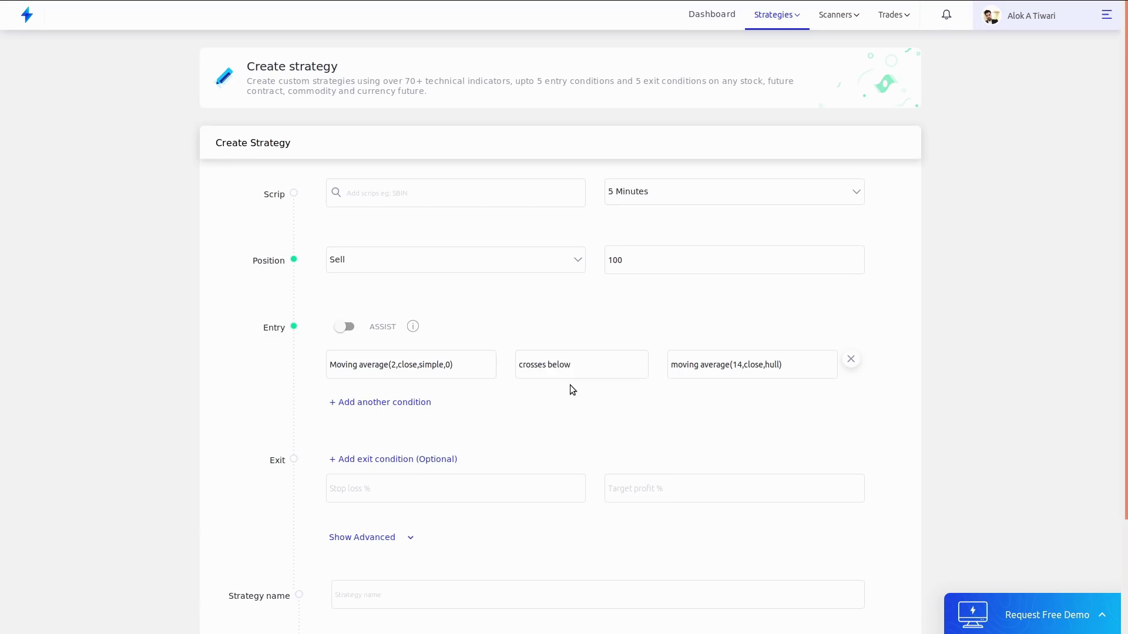
# - Set the comparator of the first entry condition to higher than
pyautogui.click(623, 371)
pyautogui.click(623, 406)
pyautogui.write('high')
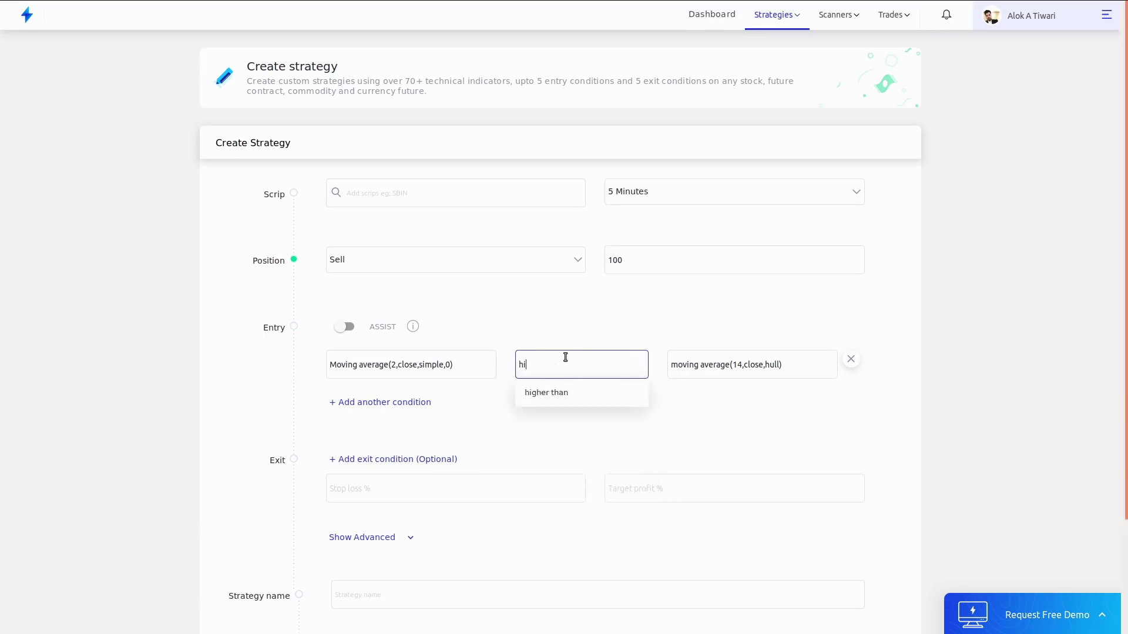
pyautogui.click(580, 402)
# - Set the first entry condition's second indicator to a simple moving average of close with period 2 and offset -1
pyautogui.click(809, 367)
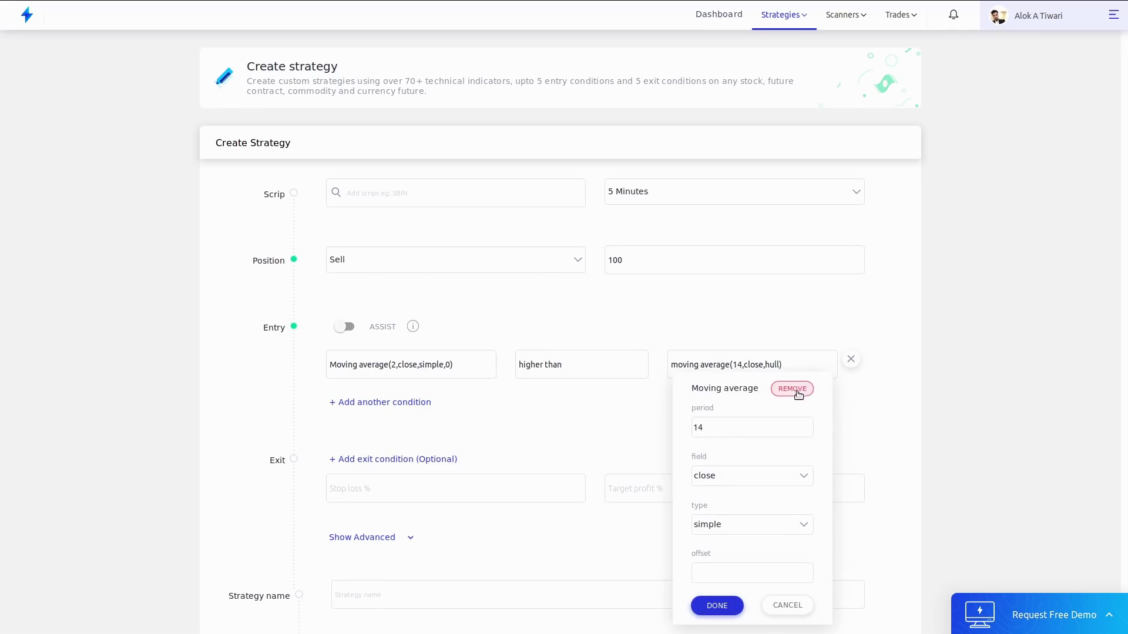
pyautogui.click(756, 424)
pyautogui.doubleClick(704, 430)
pyautogui.write('2')
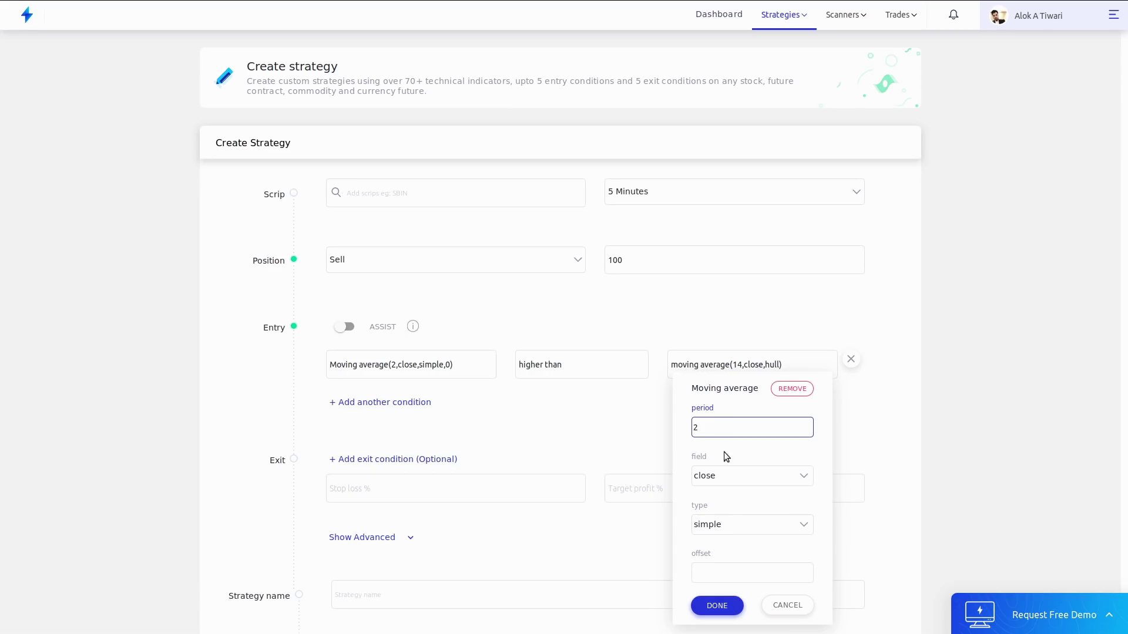
pyautogui.click(724, 571)
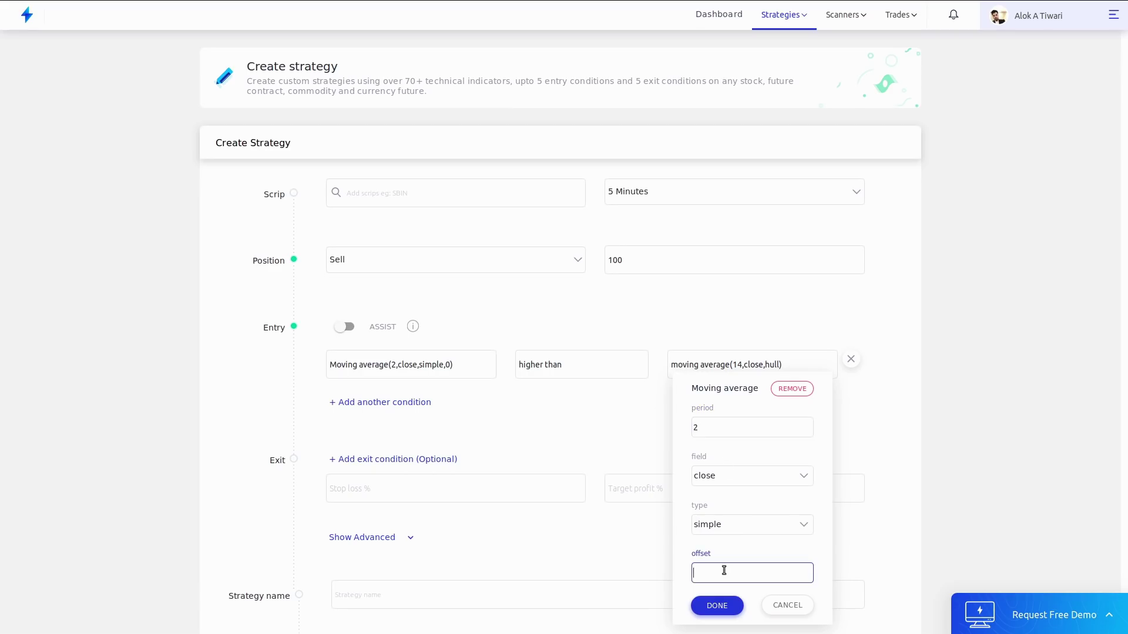
pyautogui.write('-1')
pyautogui.click(717, 606)
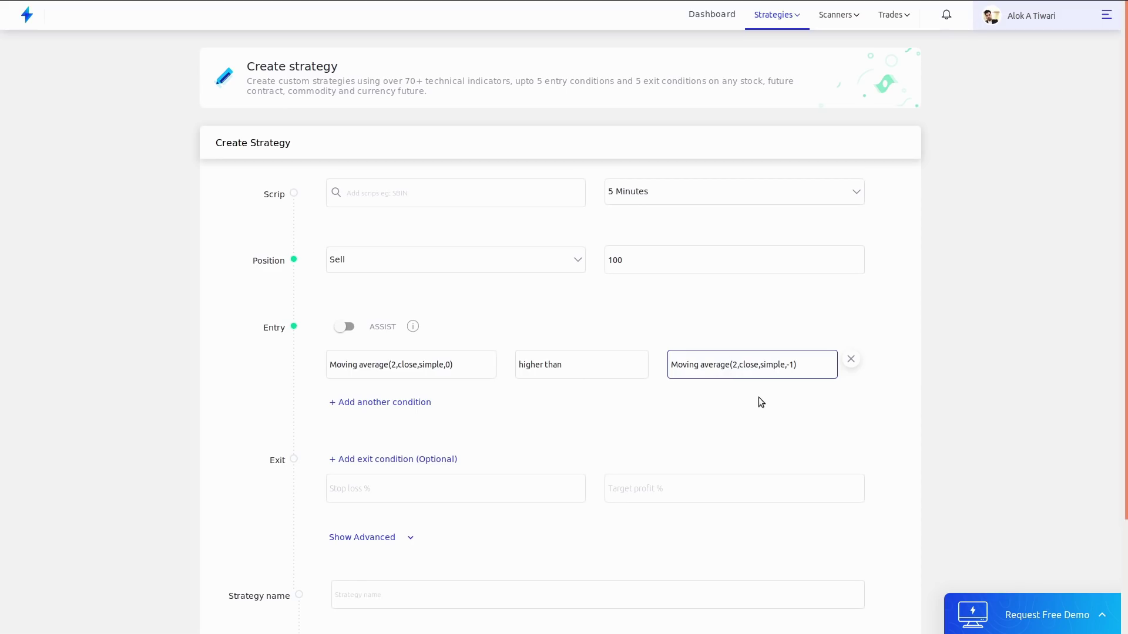
# - Add a second entry condition whose first indicator is a simple moving average of close with period 2 and offset -1
pyautogui.click(411, 403)
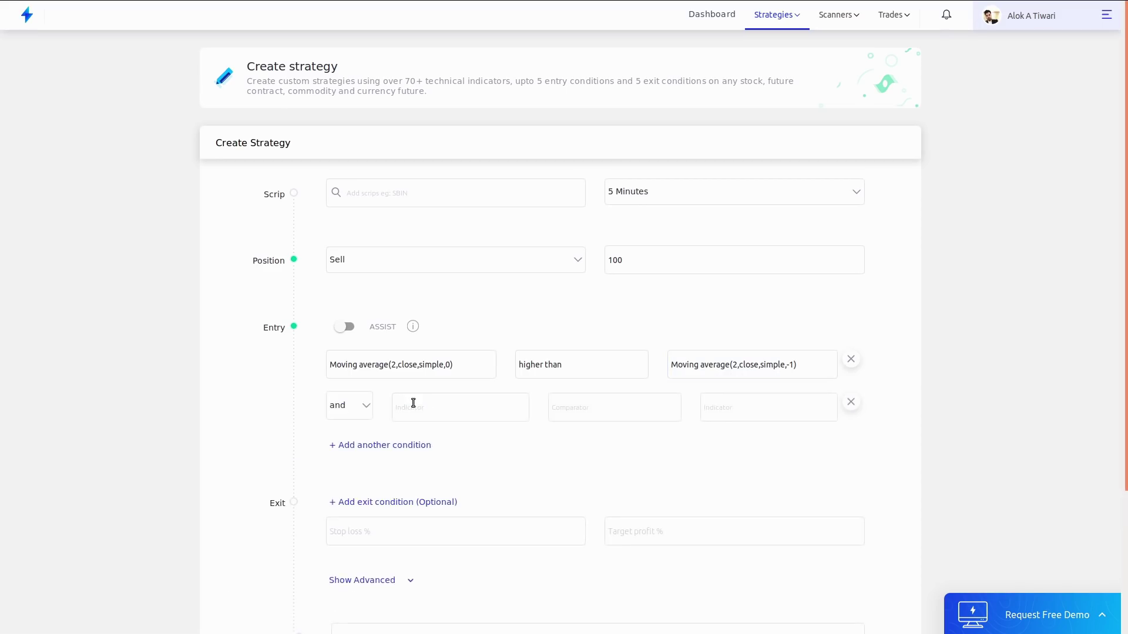
pyautogui.click(413, 403)
pyautogui.write('movin')
pyautogui.click(454, 555)
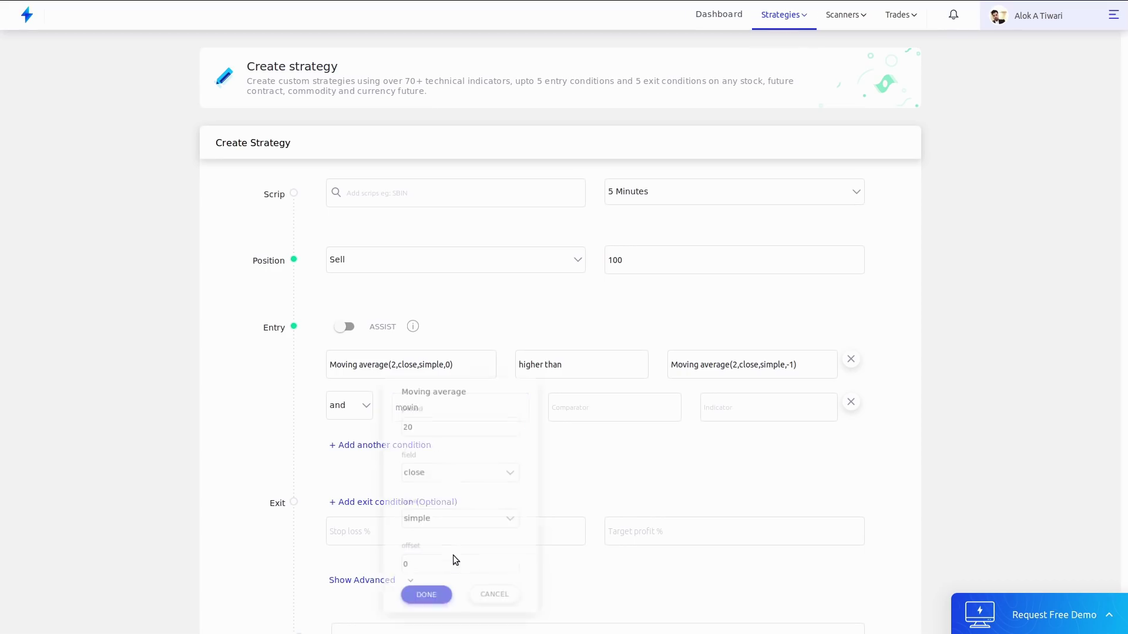
pyautogui.moveTo(432, 423); pyautogui.dragTo(391, 428)
pyautogui.write('2')
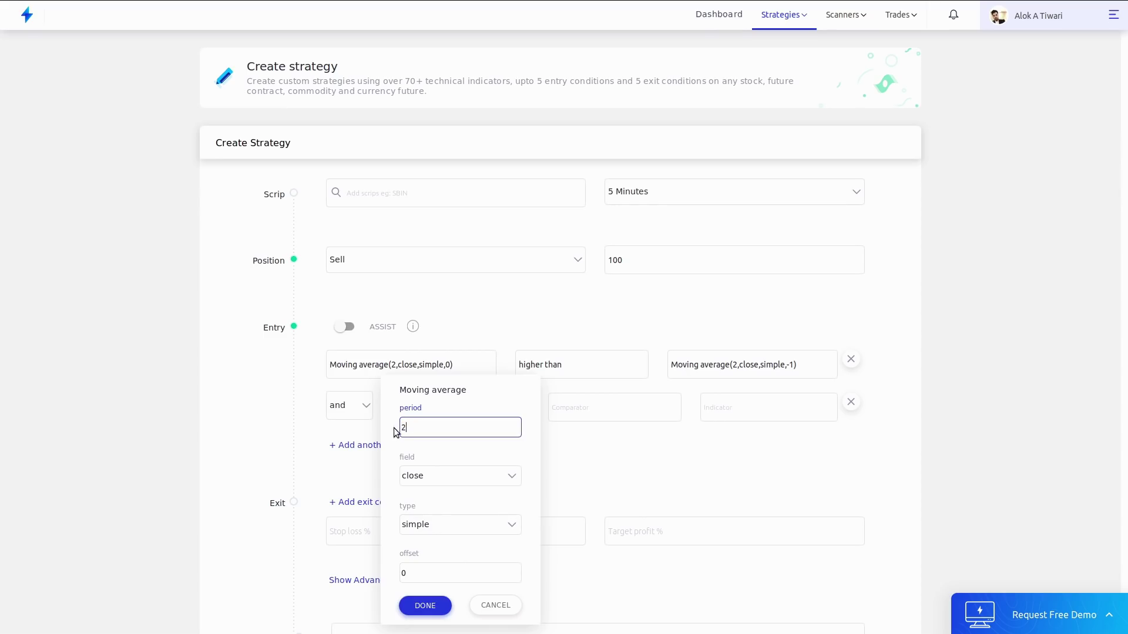
pyautogui.click(427, 571)
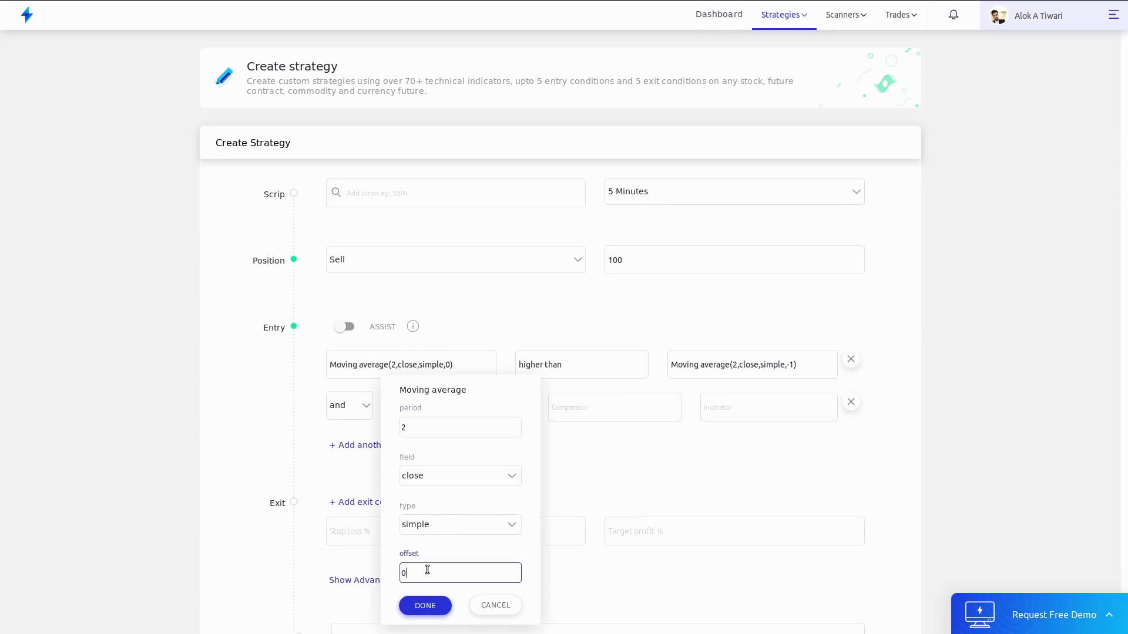
pyautogui.press('BackSpace')
pyautogui.write('-1')
pyautogui.click(424, 605)
# - Set the comparator of the second entry condition to higher than
pyautogui.click(582, 410)
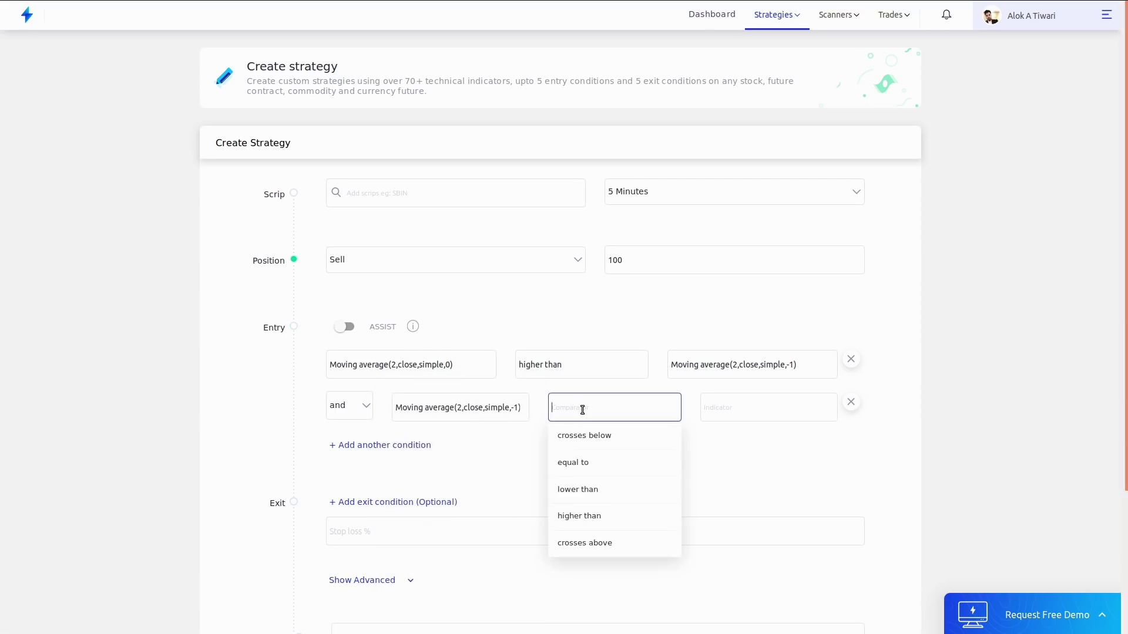
pyautogui.write('high')
pyautogui.click(584, 435)
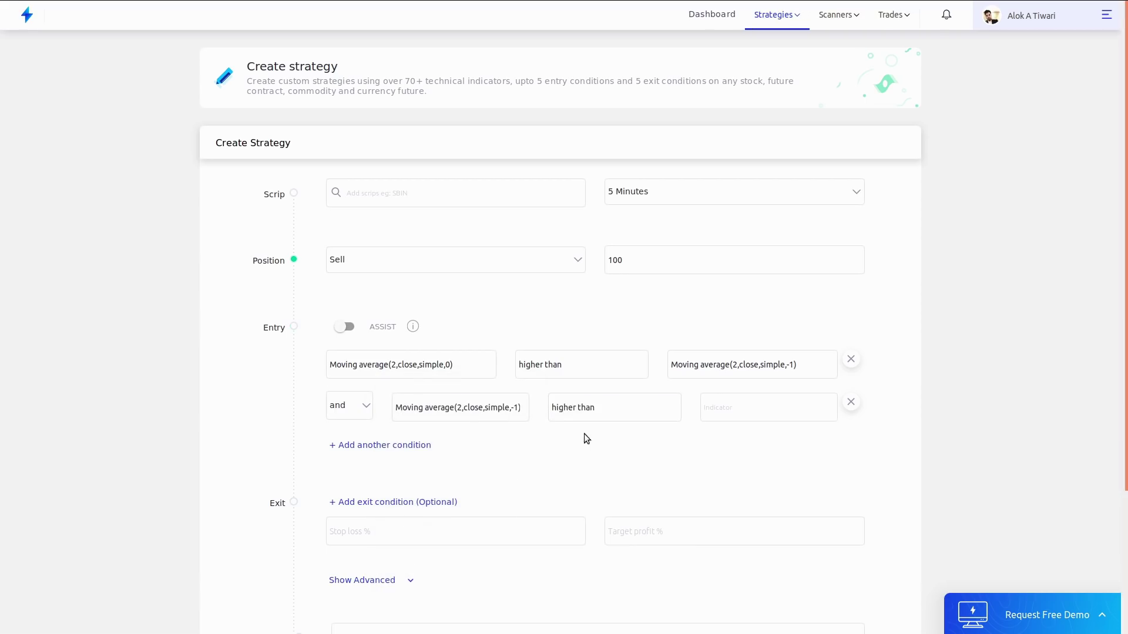
# - Set the second condition's second indicator to a simple moving average of close, period 2, offset -2, and add a third entry condition
pyautogui.click(738, 418)
pyautogui.write('movin')
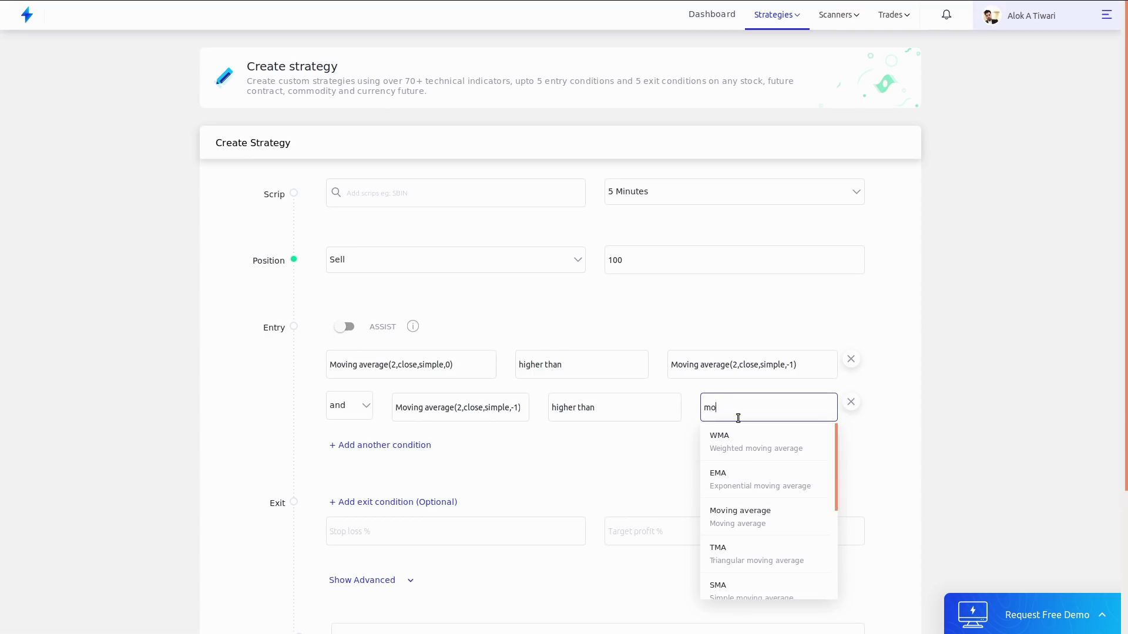
pyautogui.click(755, 517)
pyautogui.click(738, 428)
pyautogui.press('BackSpace')
pyautogui.click(750, 571)
pyautogui.press('BackSpace')
pyautogui.write('-2')
pyautogui.click(741, 605)
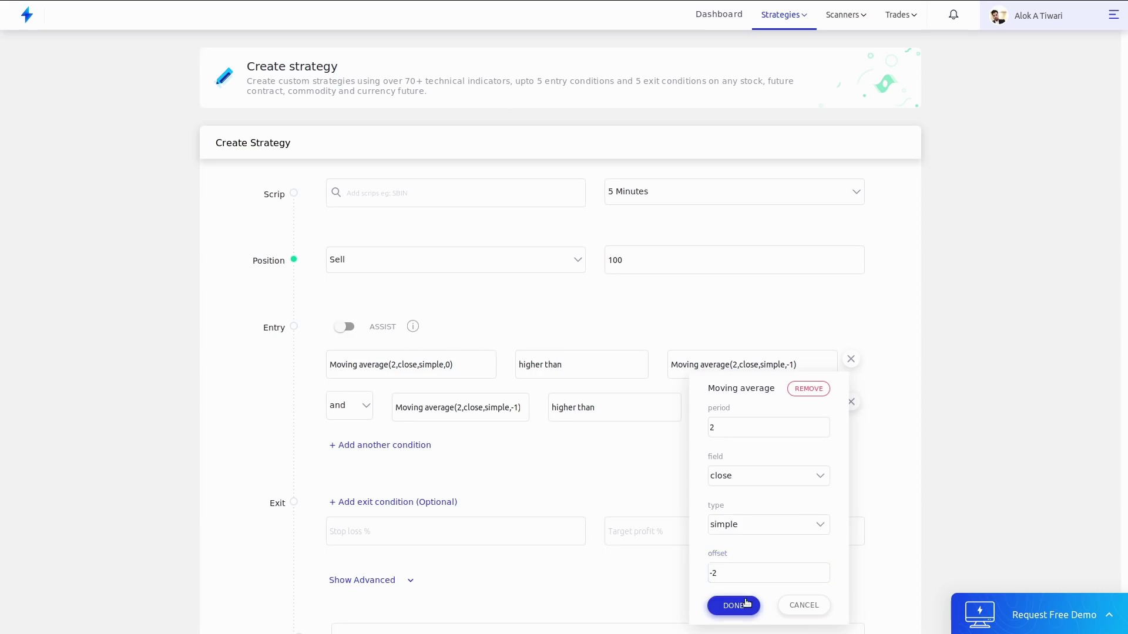
pyautogui.click(429, 446)
pyautogui.write('moving')
pyautogui.click(442, 558)
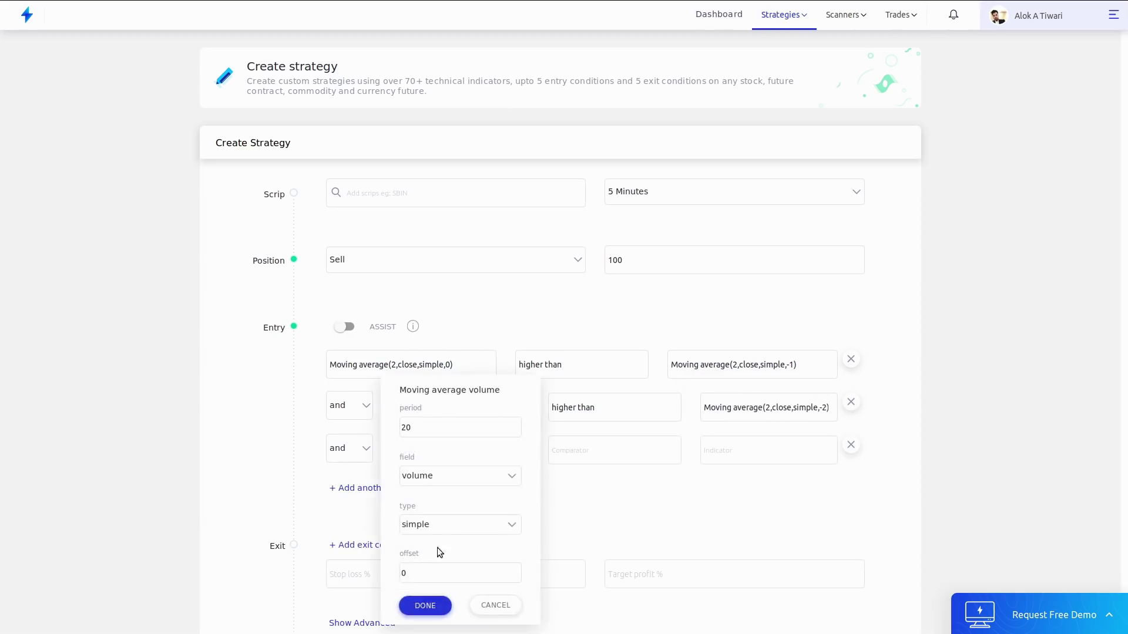
pyautogui.click(442, 573)
pyautogui.press('BackSpace')
pyautogui.write('-2')
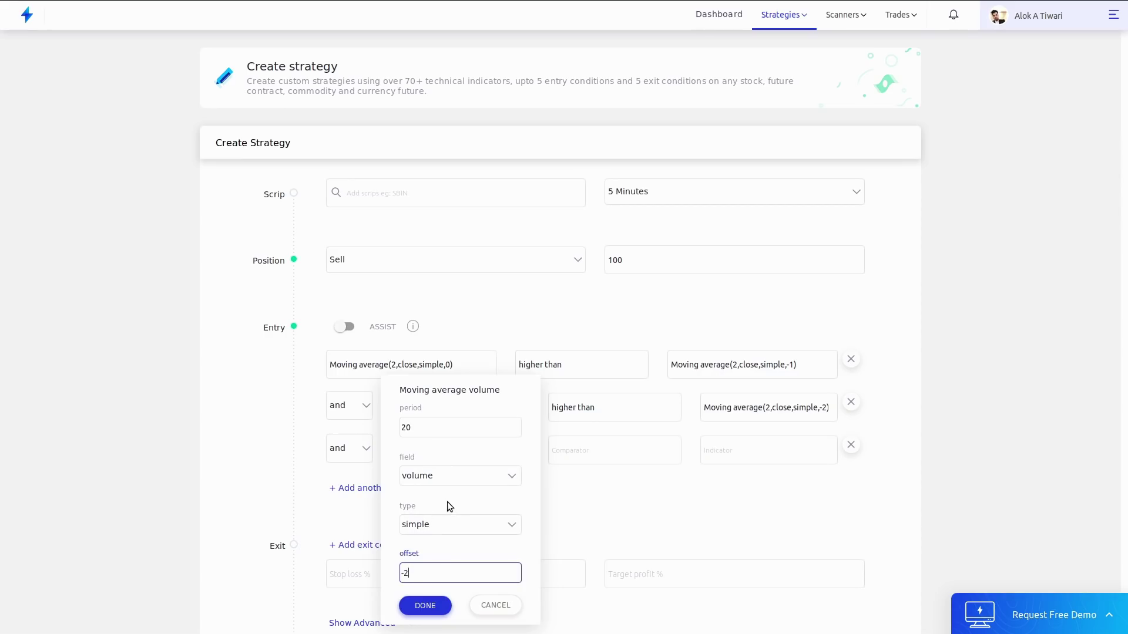
pyautogui.click(442, 478)
pyautogui.click(447, 501)
pyautogui.click(495, 606)
# - Set the third entry condition's first indicator to a simple moving average of close with period 2 and offset -2
pyautogui.click(453, 442)
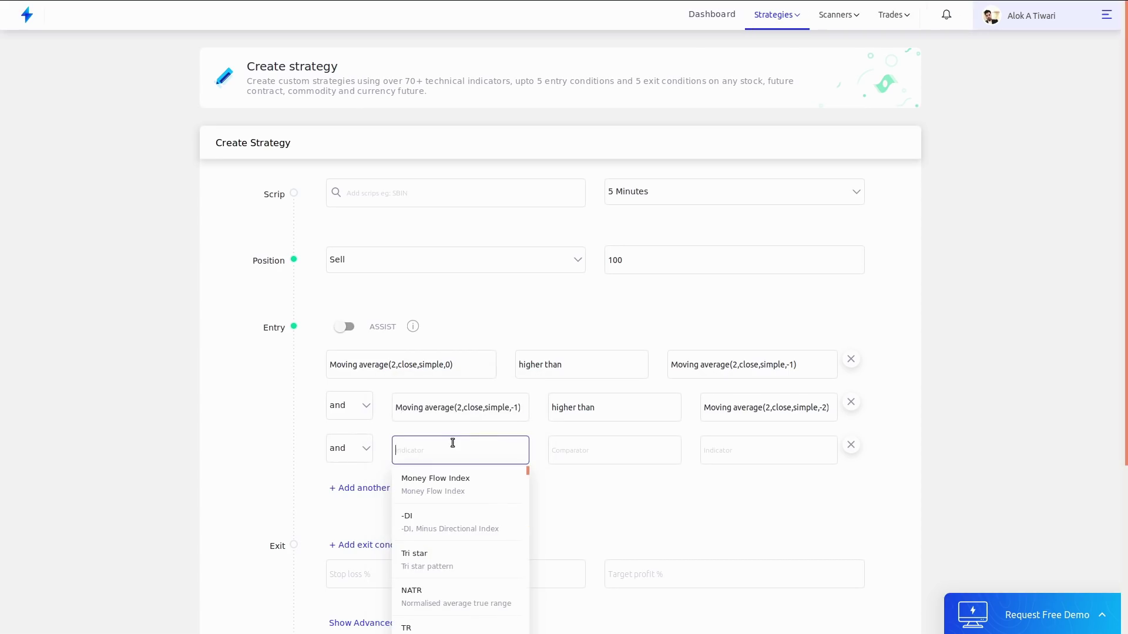
pyautogui.write('movin')
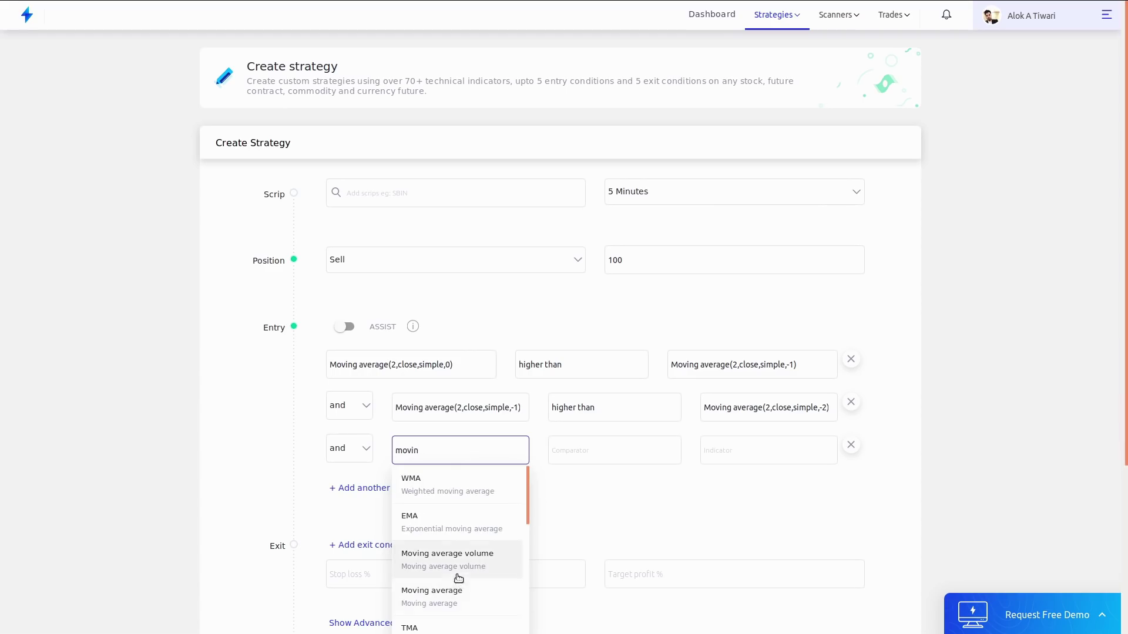
pyautogui.click(456, 594)
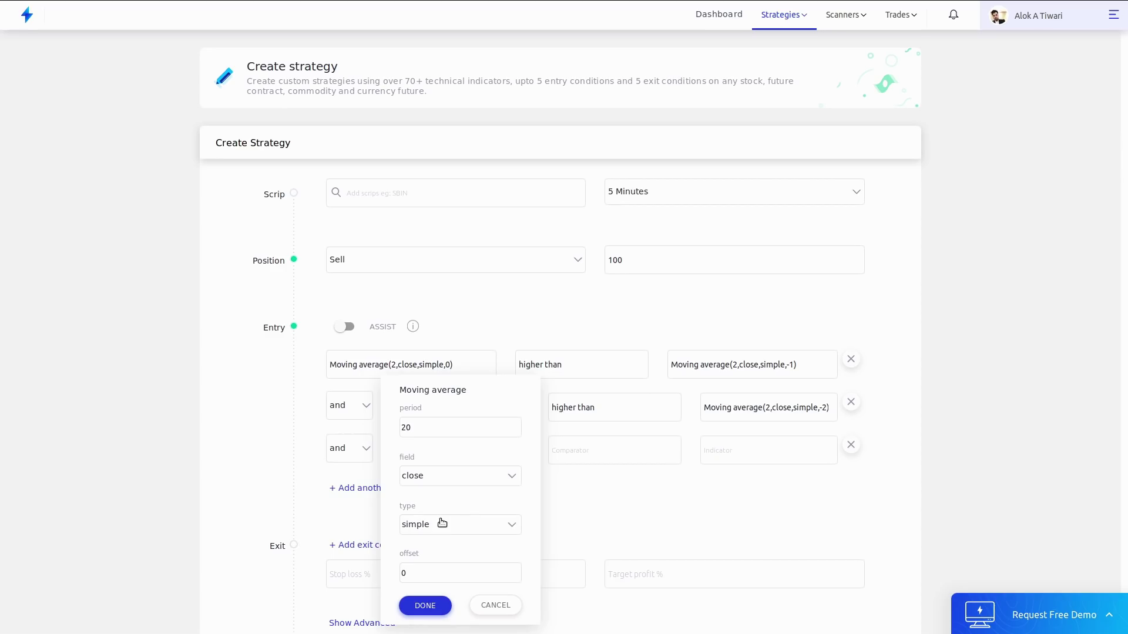
pyautogui.click(436, 431)
pyautogui.press('BackSpace')
pyautogui.click(451, 569)
pyautogui.press('BackSpace')
pyautogui.write('-2')
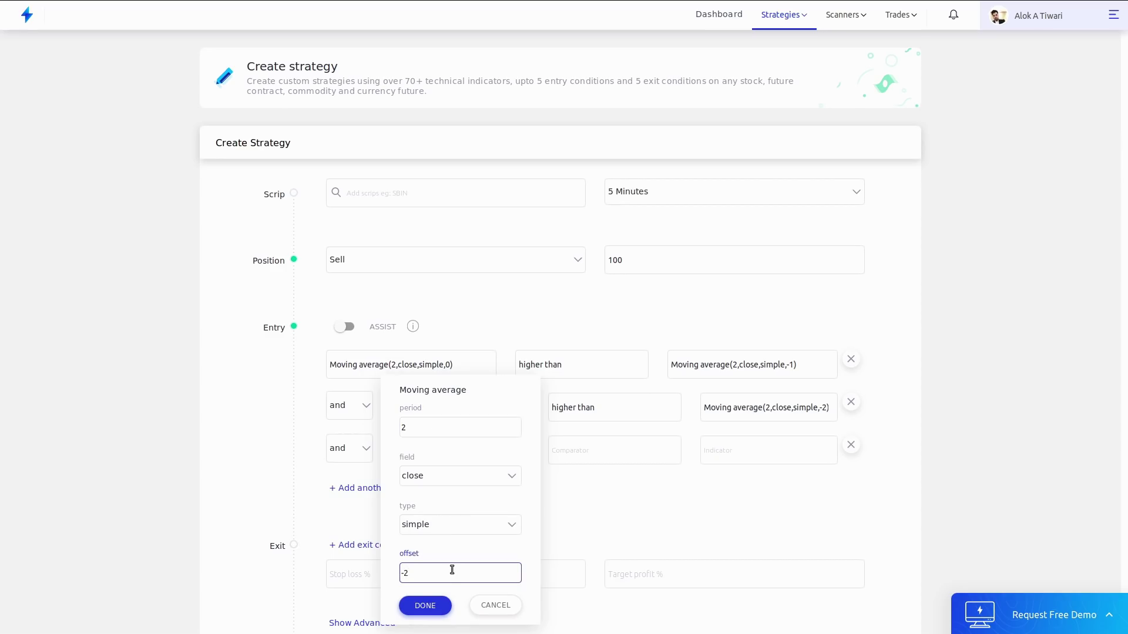
pyautogui.click(438, 605)
# - Set the comparator of the third entry condition to higher than
pyautogui.click(584, 451)
pyautogui.write('hih')
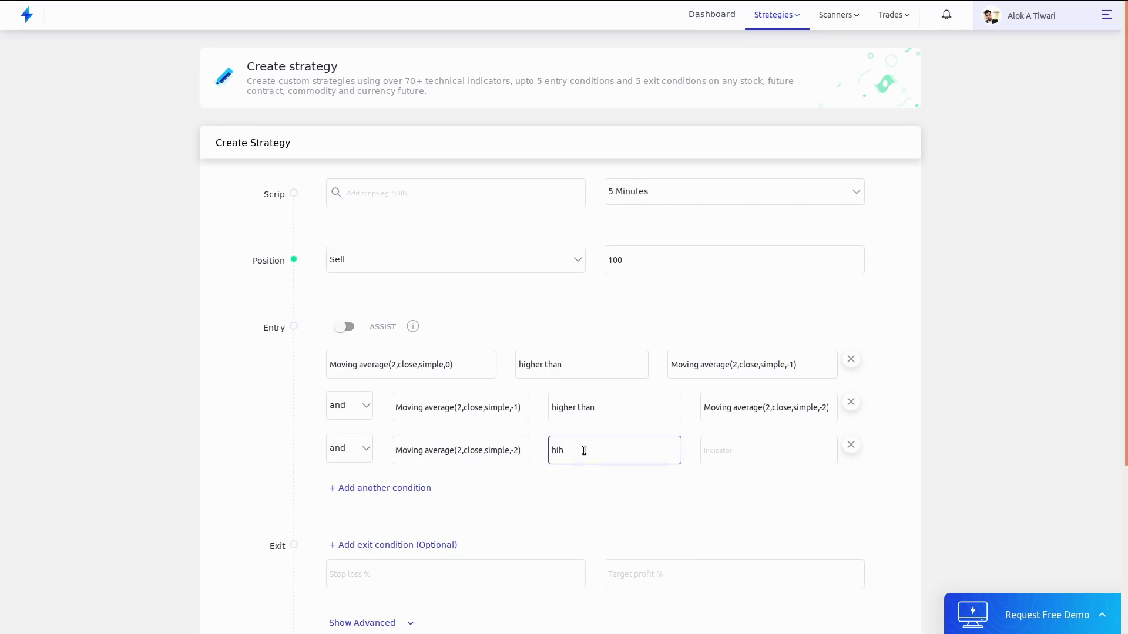
pyautogui.press('BackSpace')
pyautogui.write('g')
pyautogui.click(600, 490)
# - Set the third entry condition's second indicator to a simple moving average of close with period 2 and offset -3
pyautogui.click(746, 446)
pyautogui.write('movin')
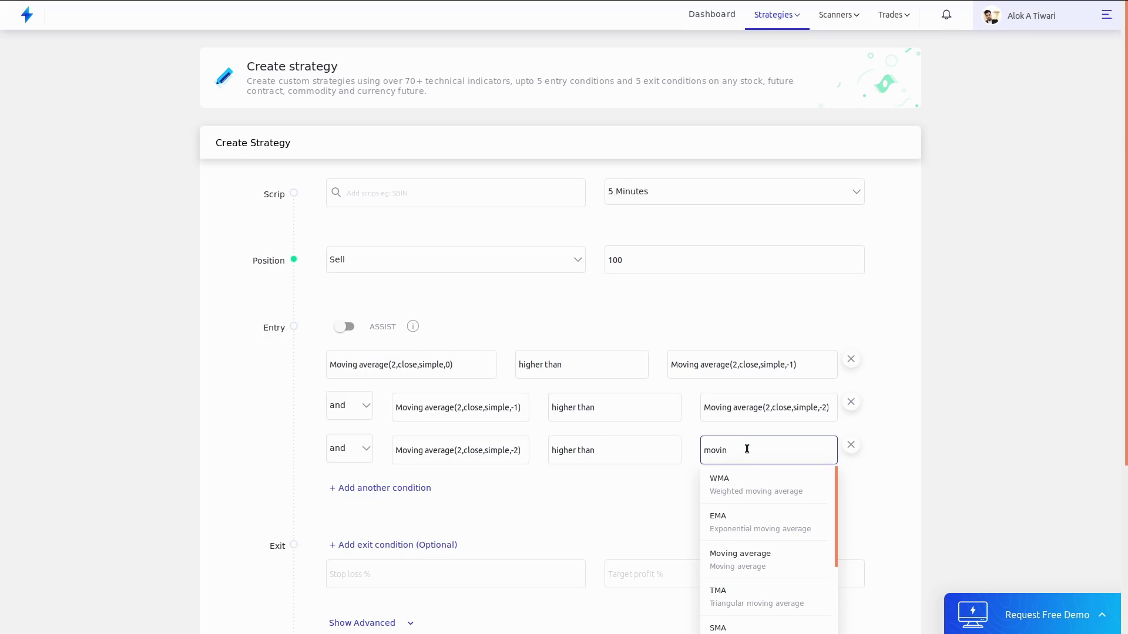
pyautogui.click(749, 565)
pyautogui.click(748, 567)
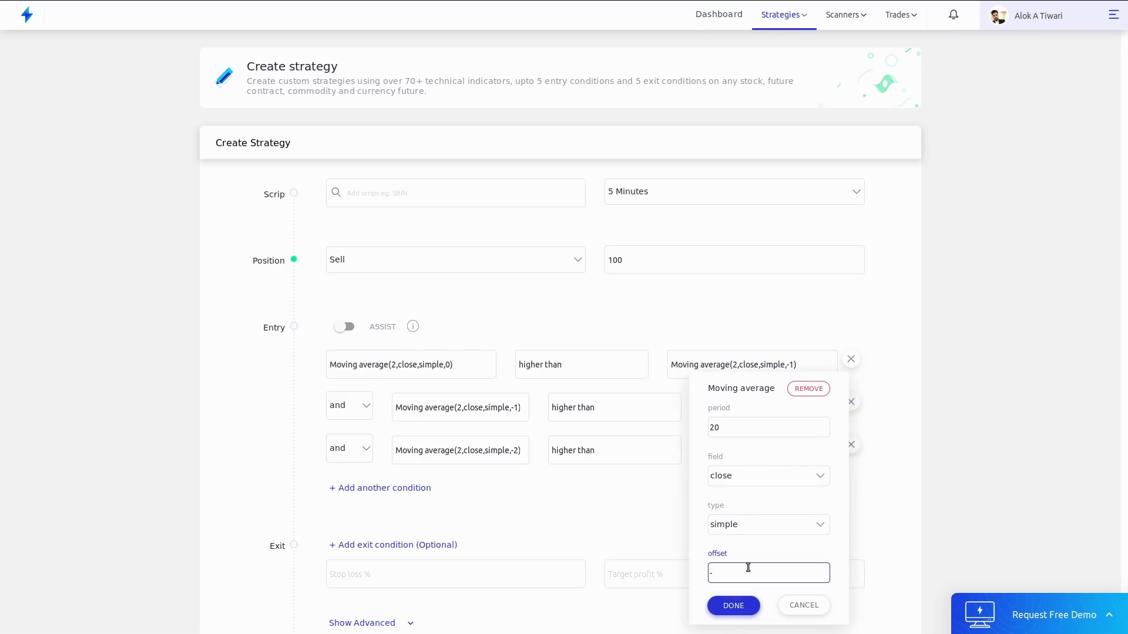
pyautogui.click(743, 419)
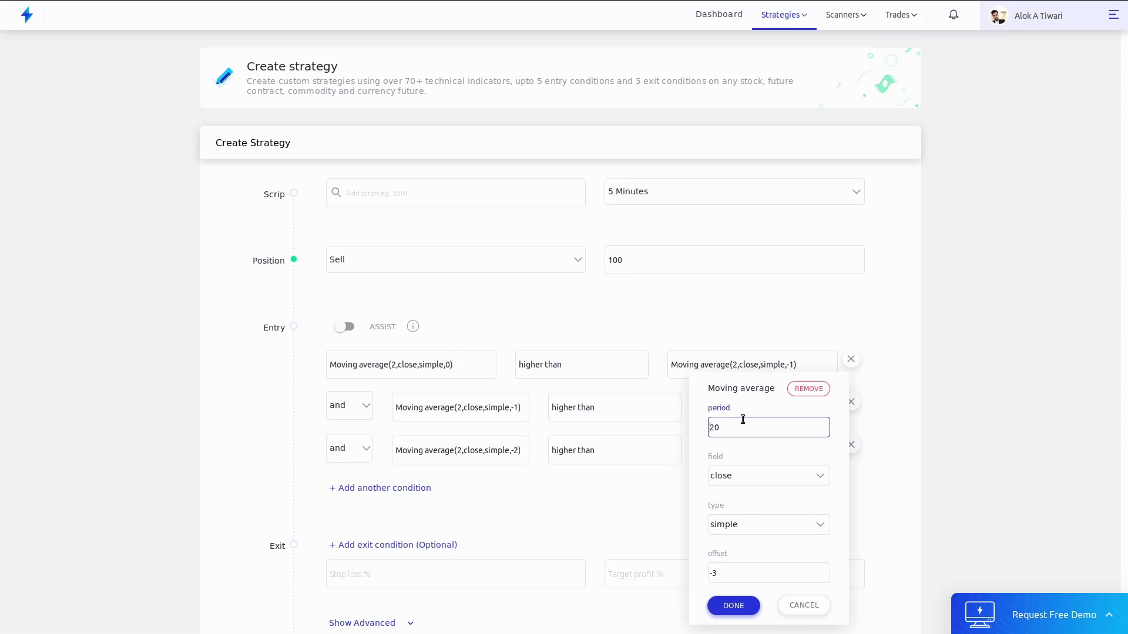
pyautogui.click(733, 606)
# - Add a fourth entry condition whose first indicator is a simple Moving average volume with period 2 and offset 0
pyautogui.click(401, 497)
pyautogui.click(411, 492)
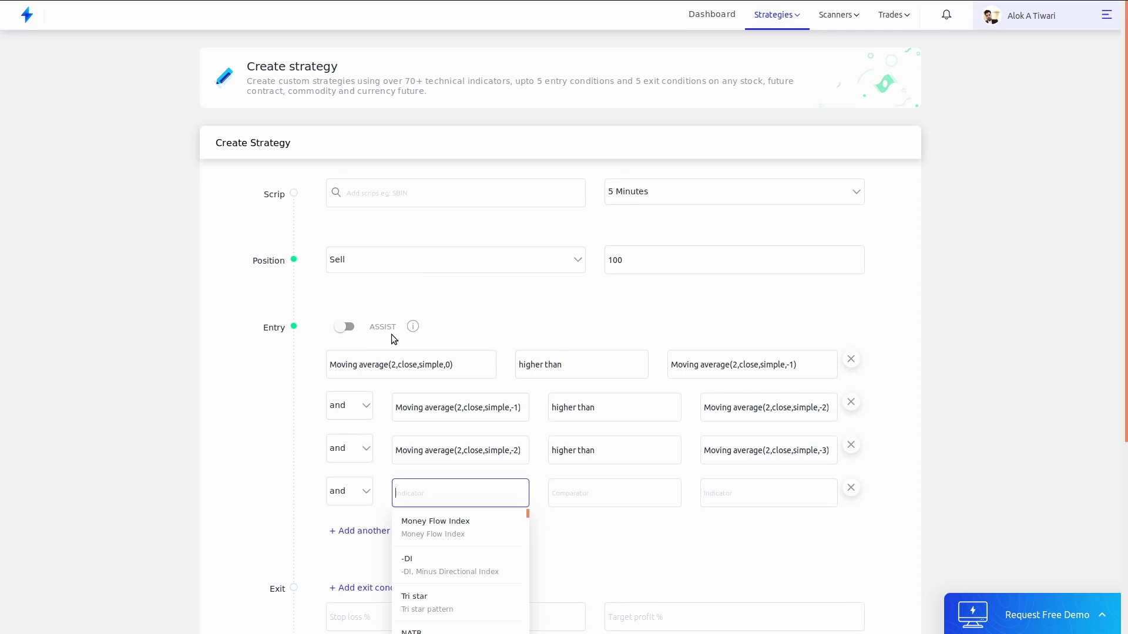
pyautogui.write('mov')
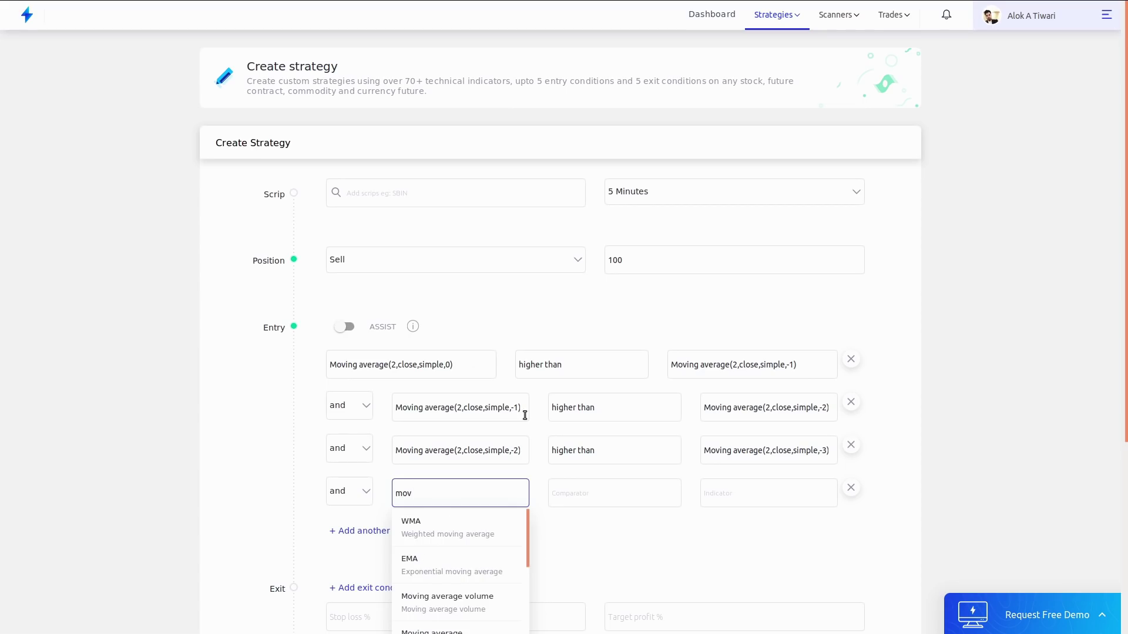
pyautogui.scroll(-3, 523, 414)
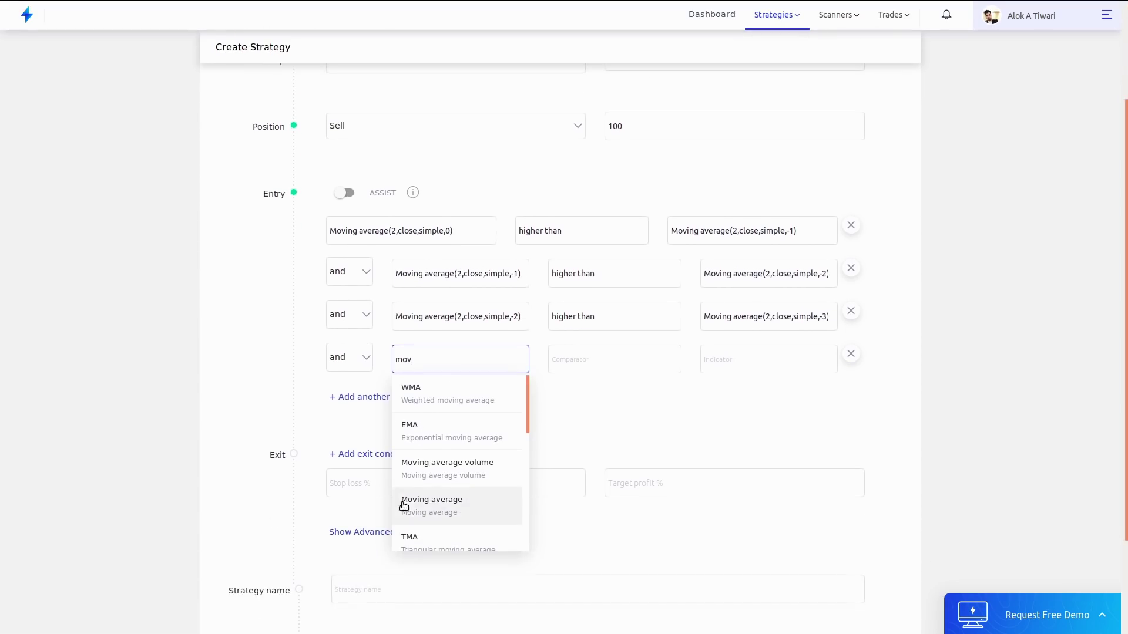
pyautogui.click(438, 464)
pyautogui.click(439, 429)
pyautogui.press('BackSpace')
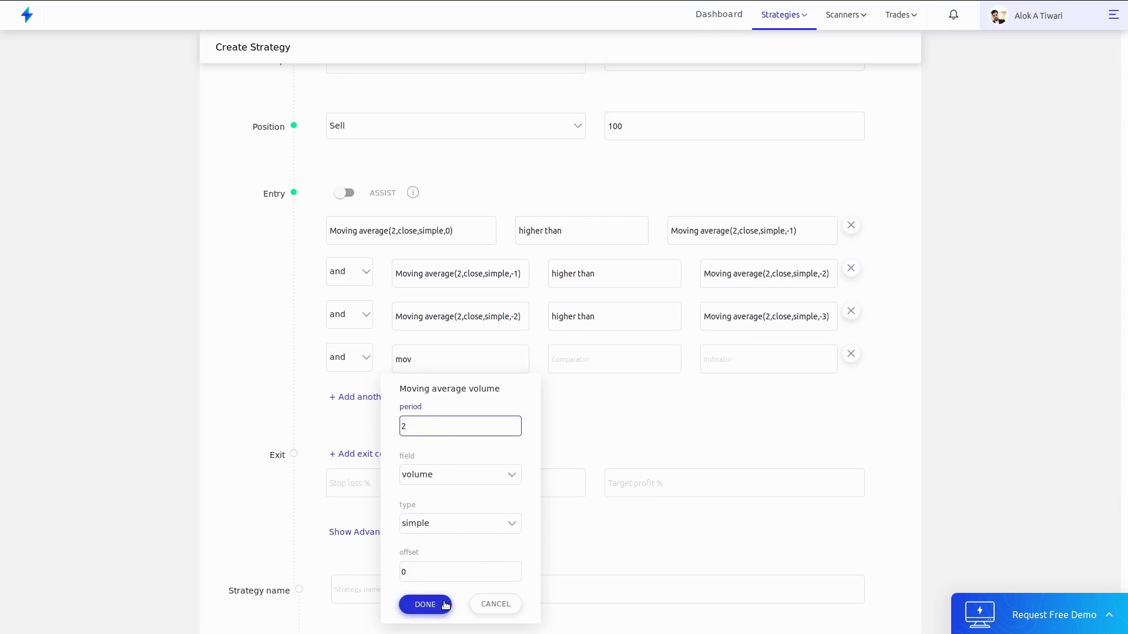
pyautogui.click(425, 604)
# - Set the comparator of the fourth entry condition to lower than
pyautogui.click(564, 368)
pyautogui.write('lo')
pyautogui.click(588, 411)
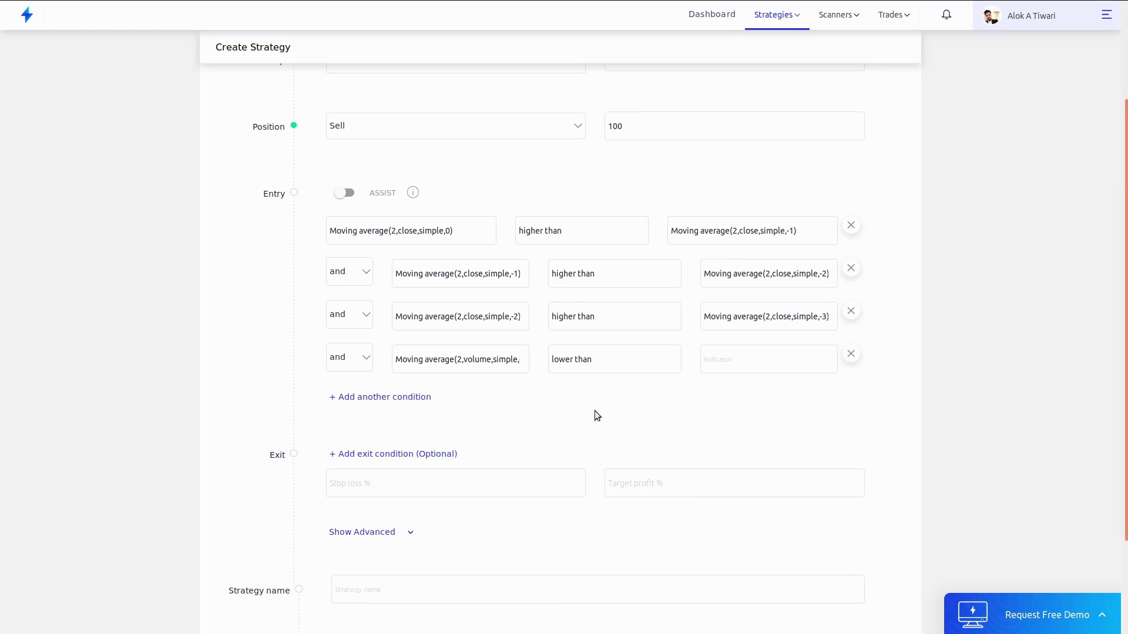
# - Set the fourth entry condition's second indicator to a simple Moving average volume with period 2
pyautogui.click(761, 347)
pyautogui.write('movin')
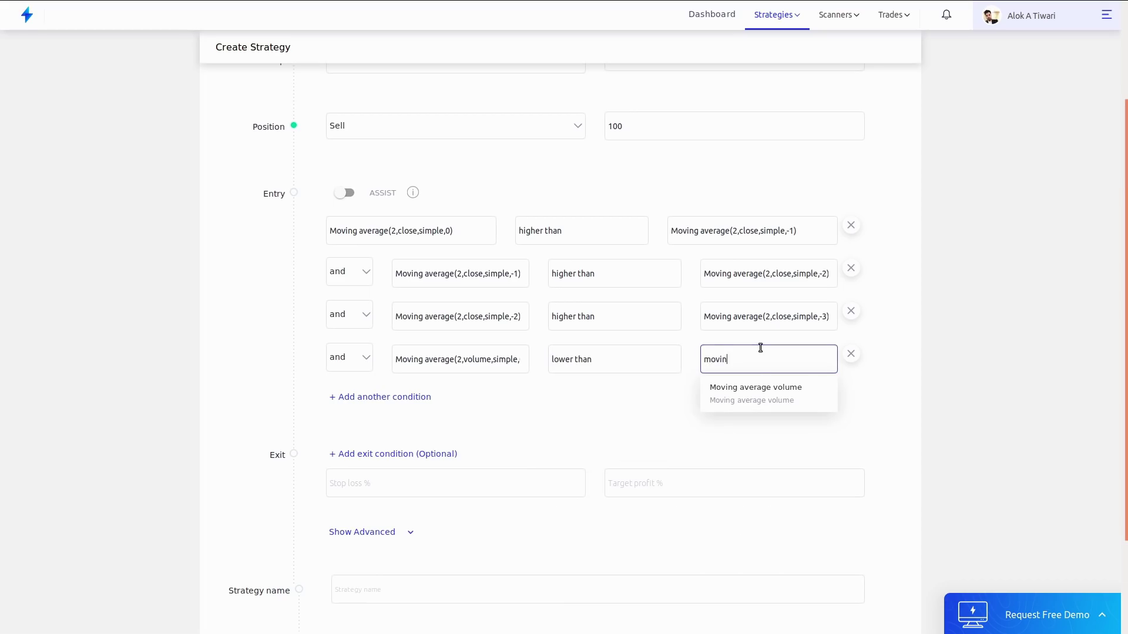
pyautogui.click(762, 385)
pyautogui.click(746, 427)
pyautogui.press('BackSpace')
pyautogui.click(748, 567)
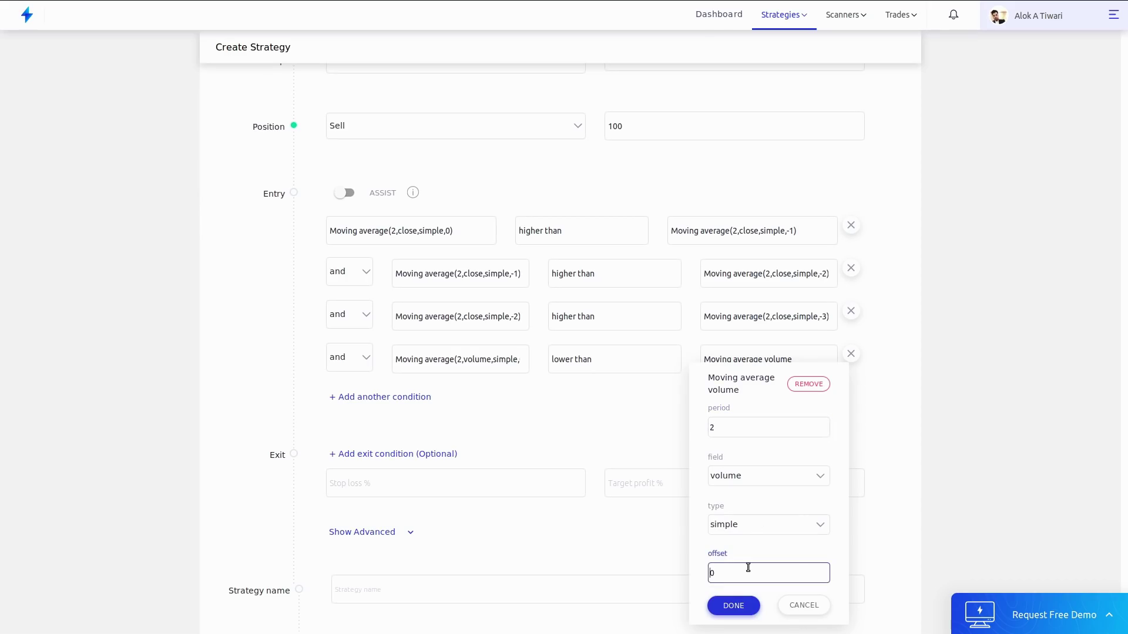
pyautogui.click(739, 603)
# - Add a fifth entry condition whose first indicator is a simple Moving average volume with period 2 and offset -2
pyautogui.click(406, 398)
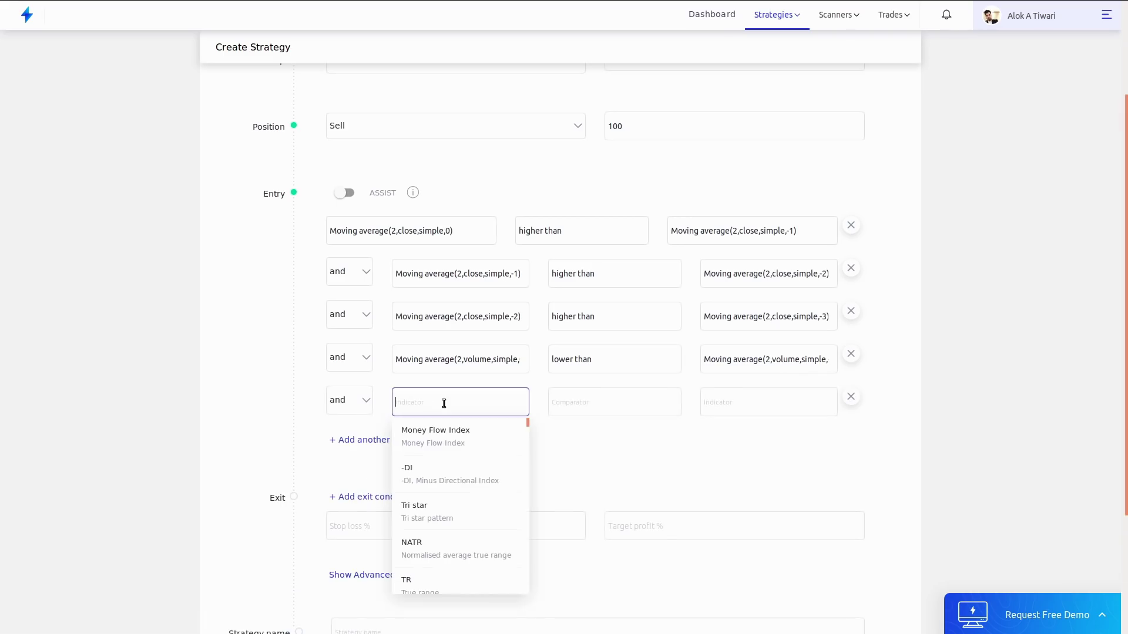
pyautogui.write('movin')
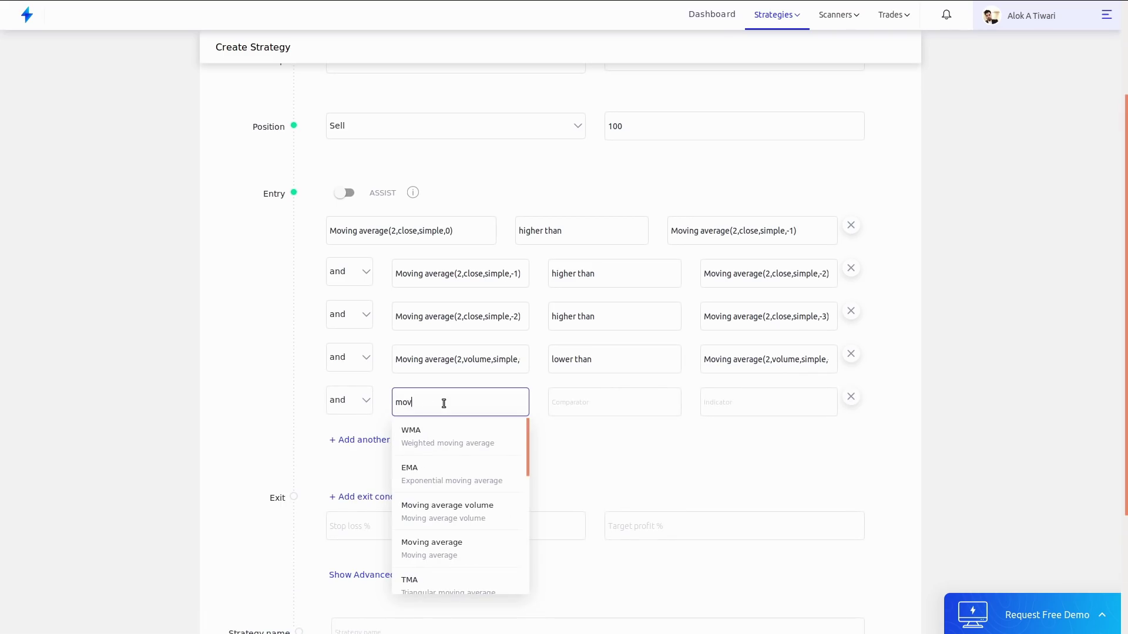
pyautogui.click(452, 518)
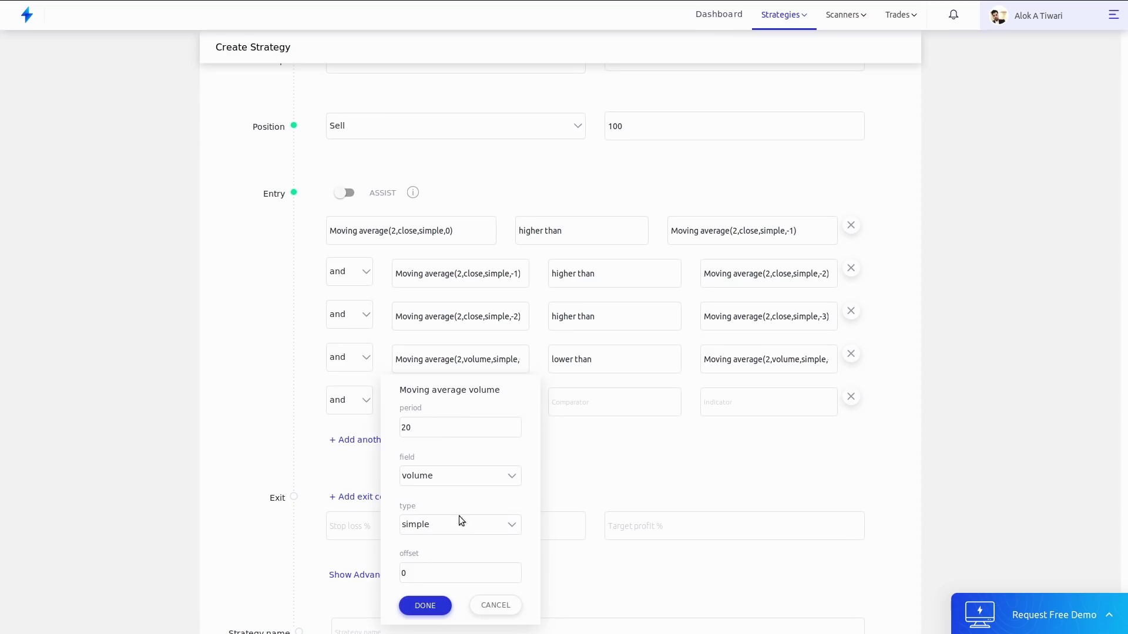
pyautogui.click(443, 572)
pyautogui.press('BackSpace')
pyautogui.write('-2')
pyautogui.click(453, 445)
pyautogui.click(447, 434)
pyautogui.press('BackSpace')
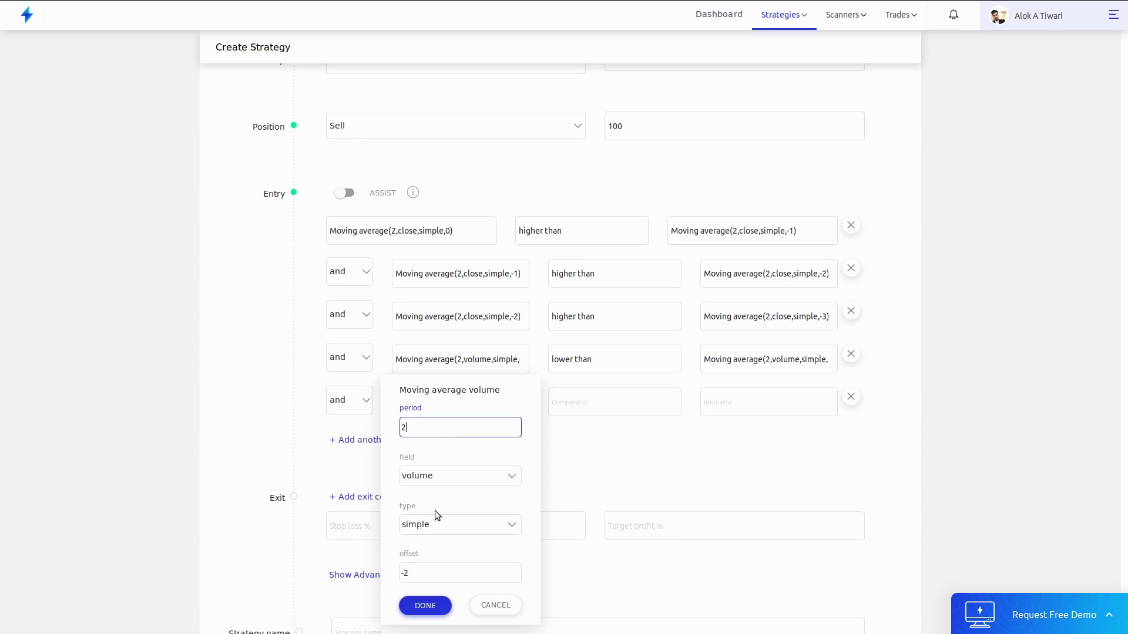
pyautogui.click(425, 606)
# - Set the comparator of the fifth entry condition to lower than
pyautogui.click(570, 409)
pyautogui.write('lo')
pyautogui.click(583, 457)
pyautogui.click(731, 411)
pyautogui.write('movin')
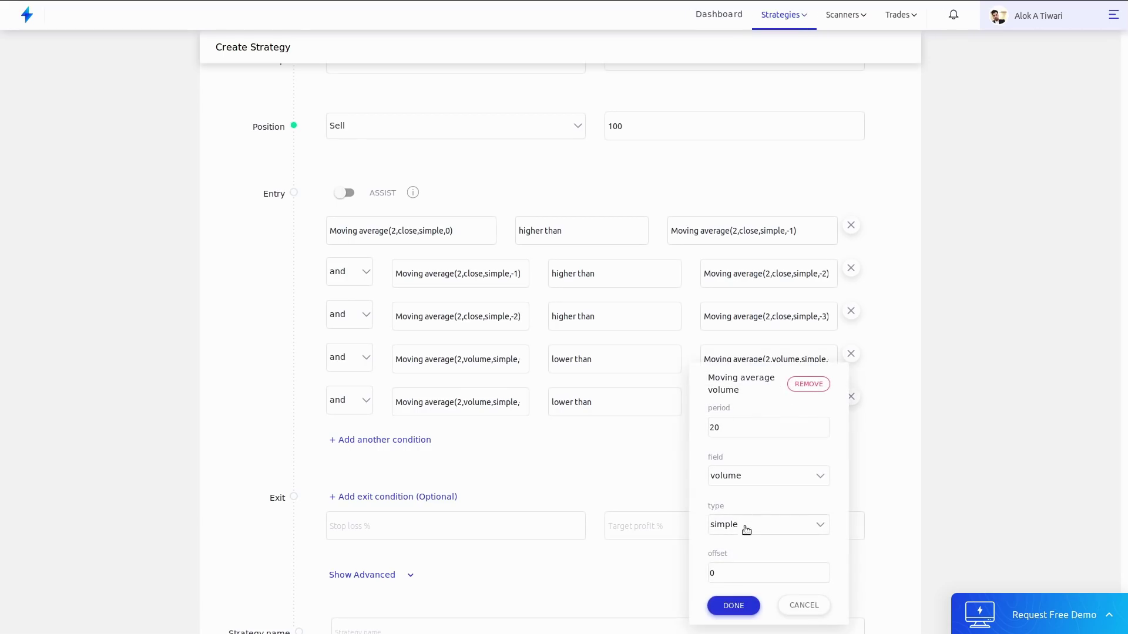
pyautogui.click(735, 571)
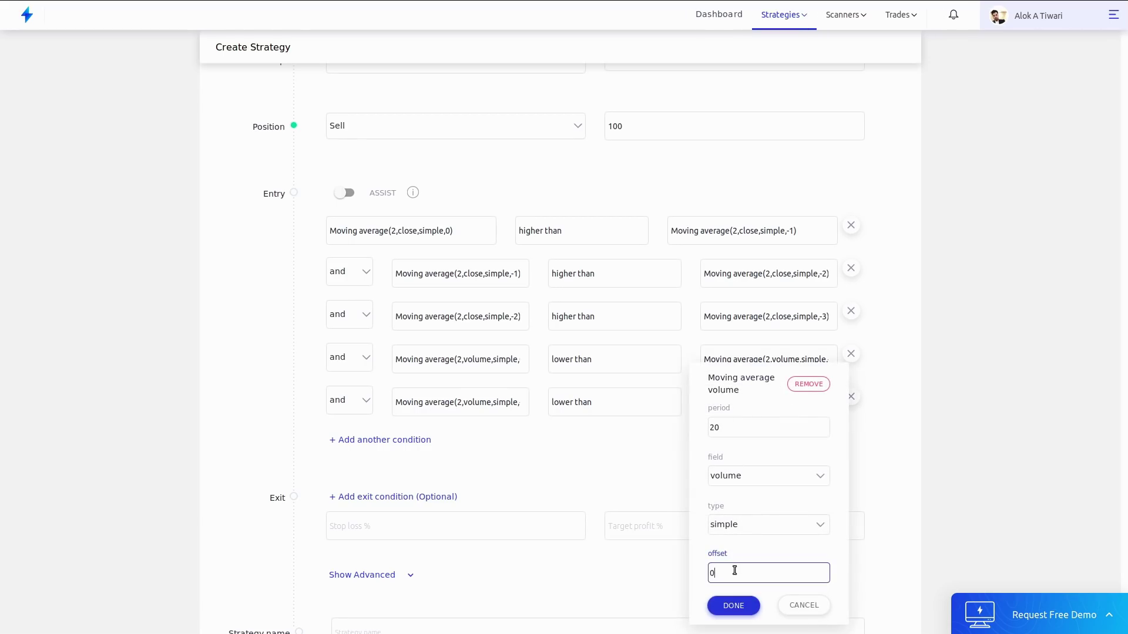
pyautogui.click(554, 457)
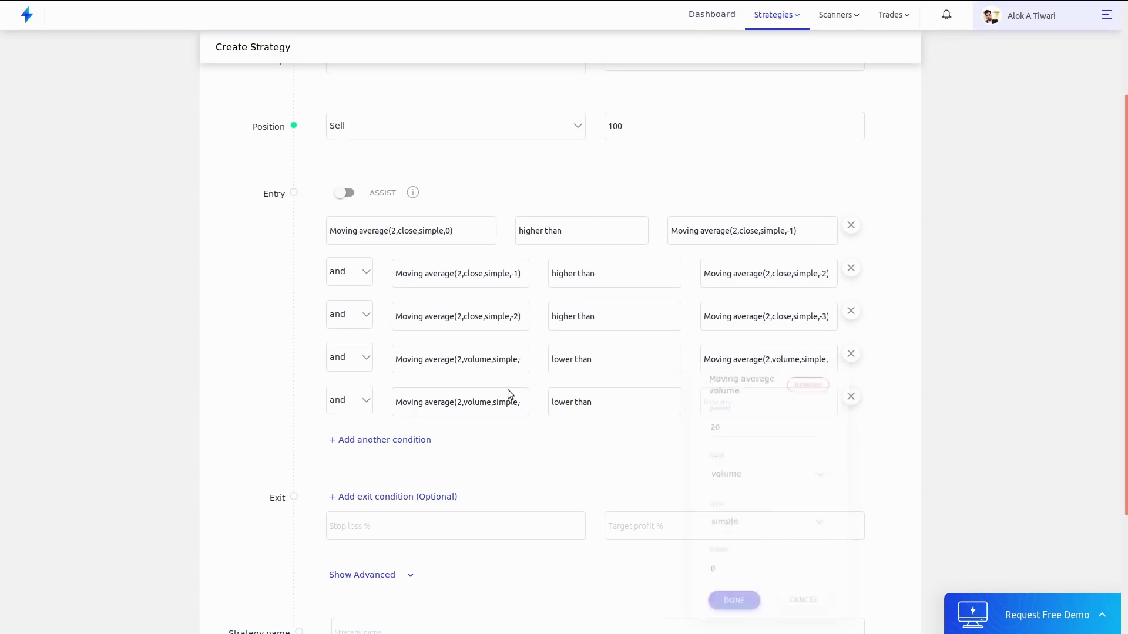
# - Set the offset of the fifth entry condition's first Moving average volume indicator to -1
pyautogui.click(463, 408)
pyautogui.click(475, 568)
pyautogui.press('BackSpace')
pyautogui.write('-1')
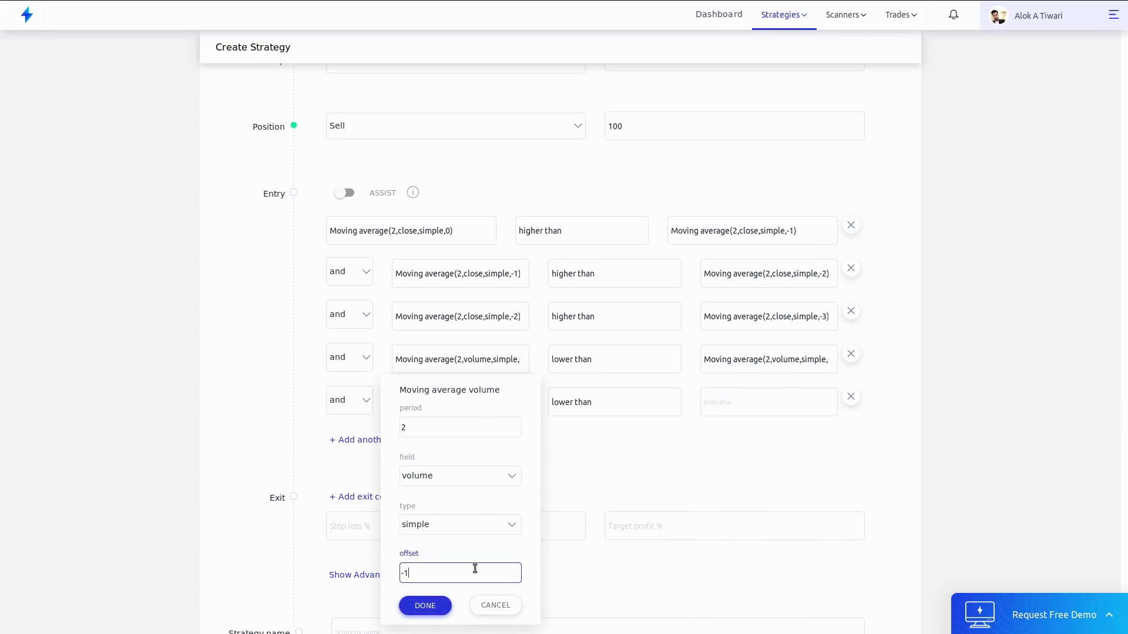
pyautogui.click(431, 605)
# - Set the fifth entry condition's second indicator to a simple Moving average volume with period 2 and offset -2
pyautogui.click(735, 391)
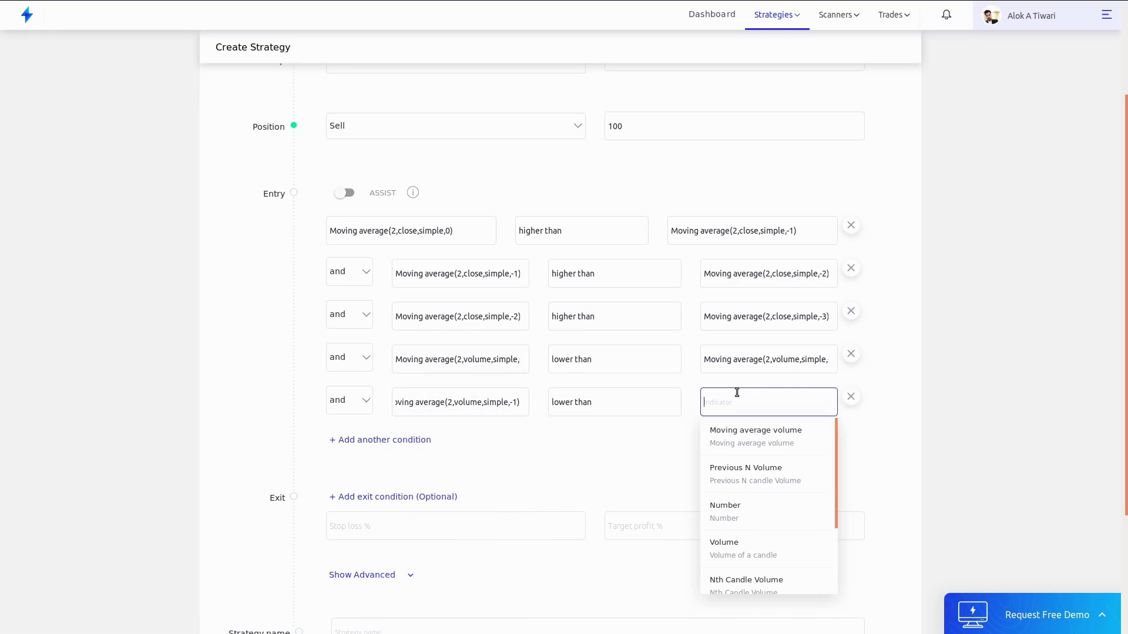
pyautogui.write('mo')
pyautogui.click(745, 433)
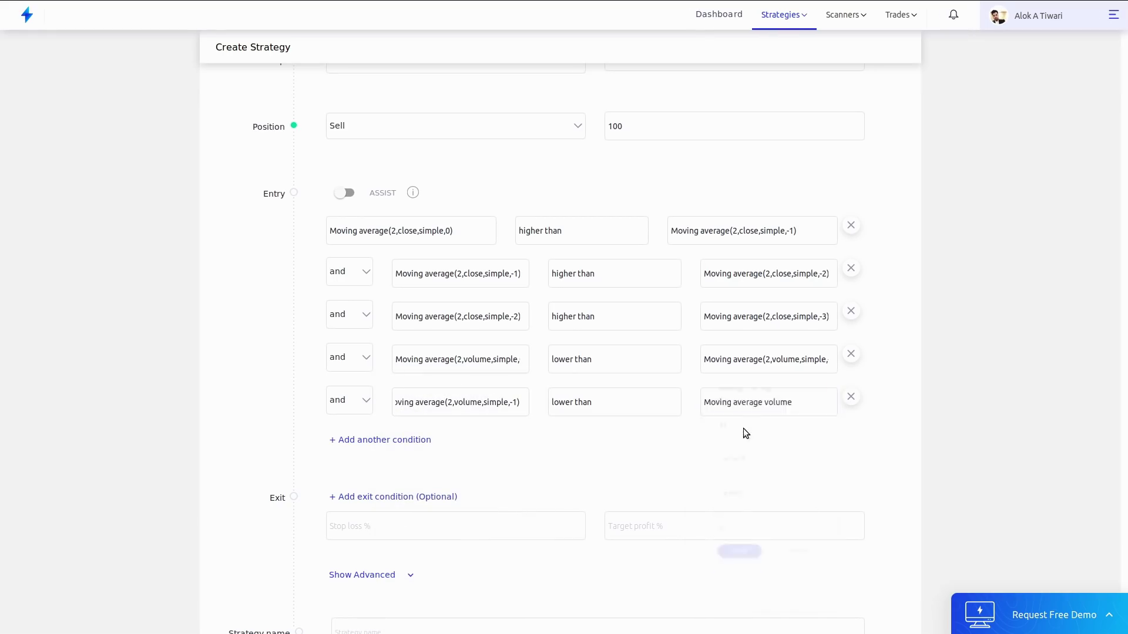
pyautogui.click(734, 575)
pyautogui.press('BackSpace')
pyautogui.write('-2')
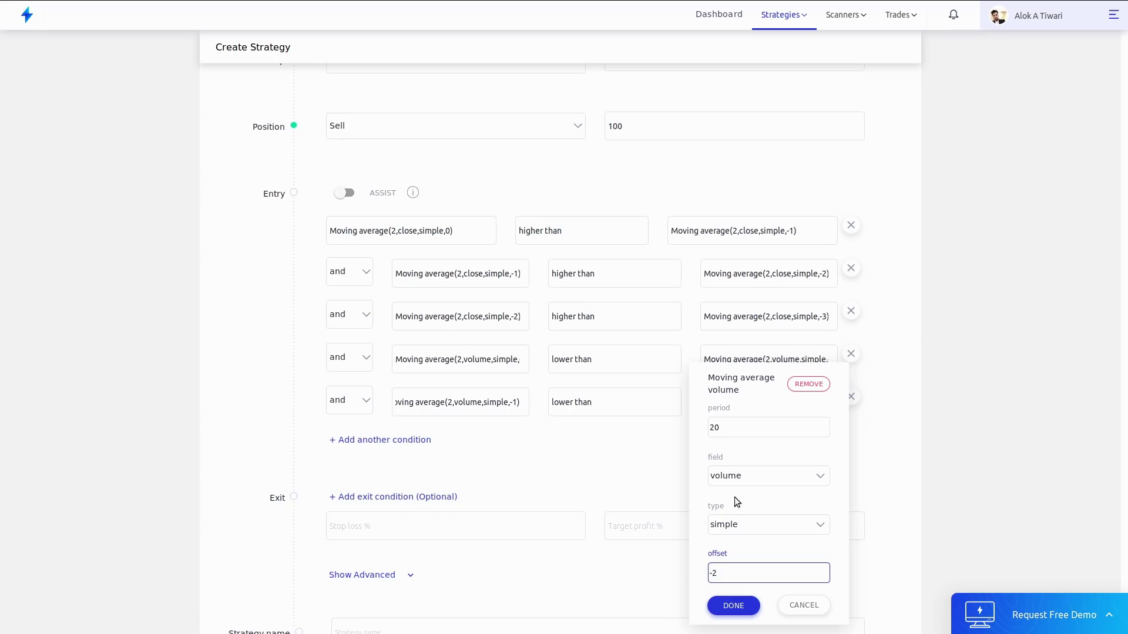
pyautogui.click(738, 422)
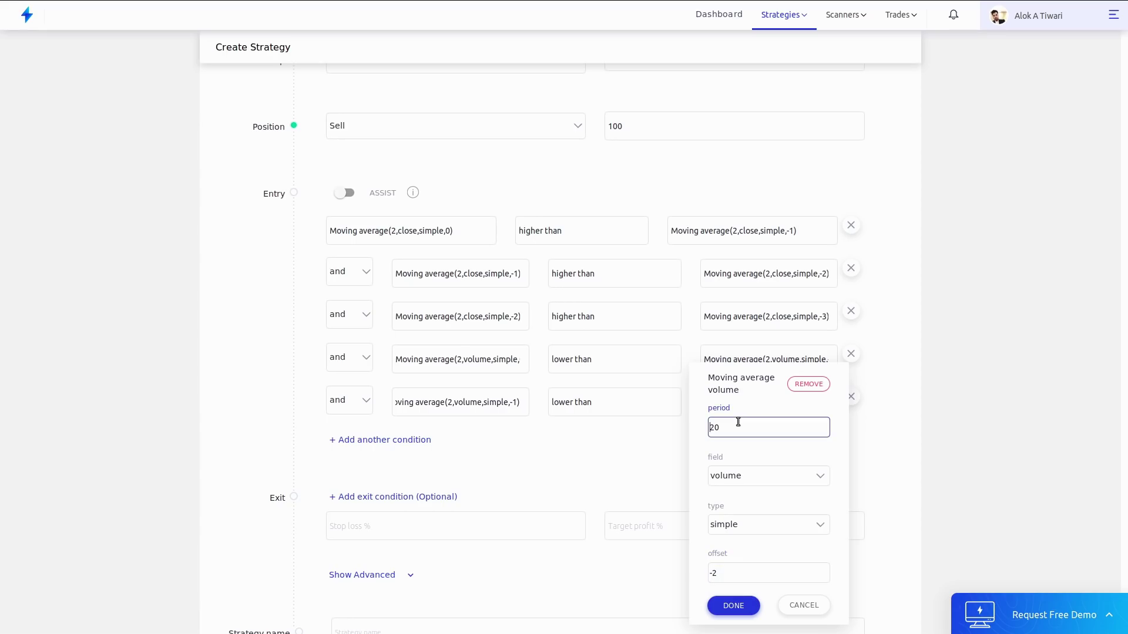
pyautogui.press('BackSpace')
pyautogui.click(741, 527)
pyautogui.click(742, 517)
pyautogui.click(740, 532)
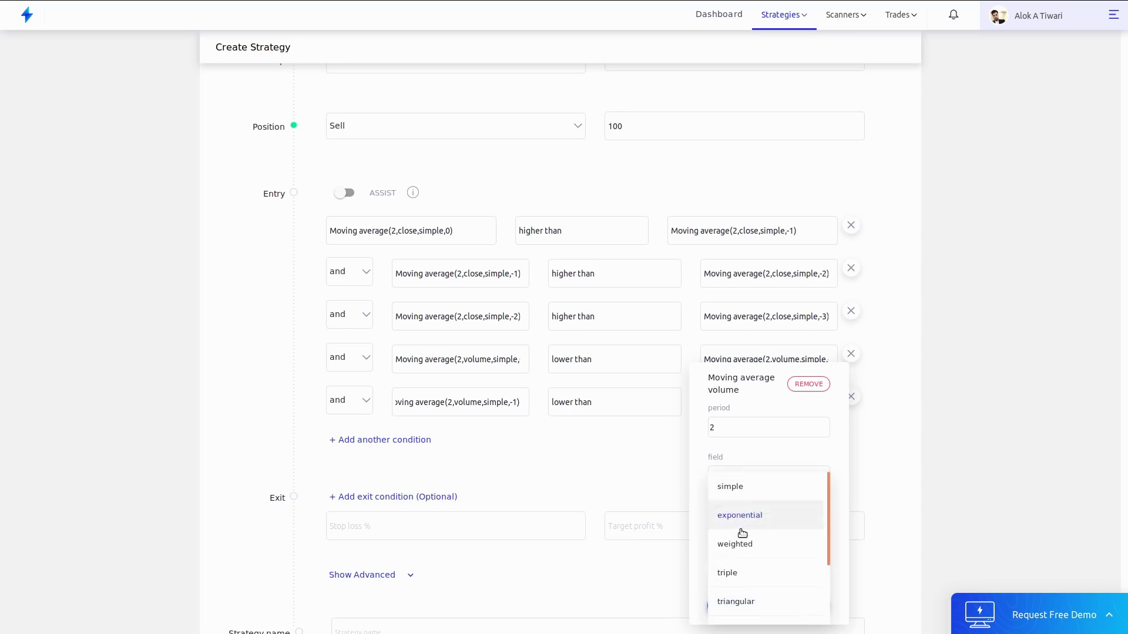
pyautogui.click(735, 489)
pyautogui.click(733, 606)
# - Add a sixth entry condition whose first indicator is a simple Moving average volume with period 2 and offset -2
pyautogui.click(411, 439)
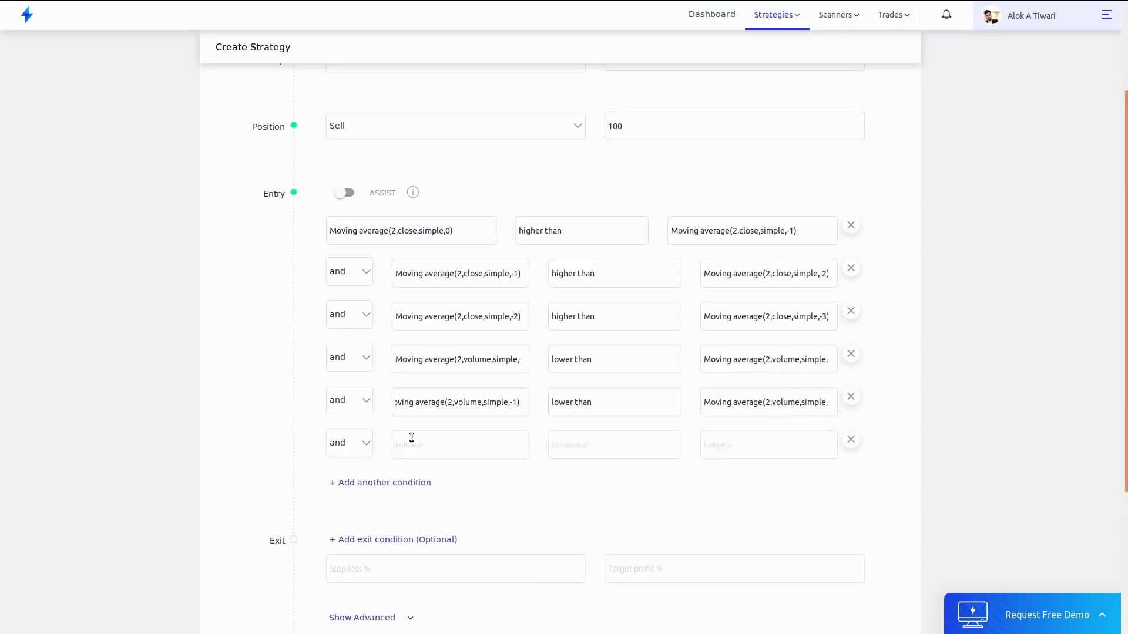
pyautogui.click(485, 450)
pyautogui.write('movin')
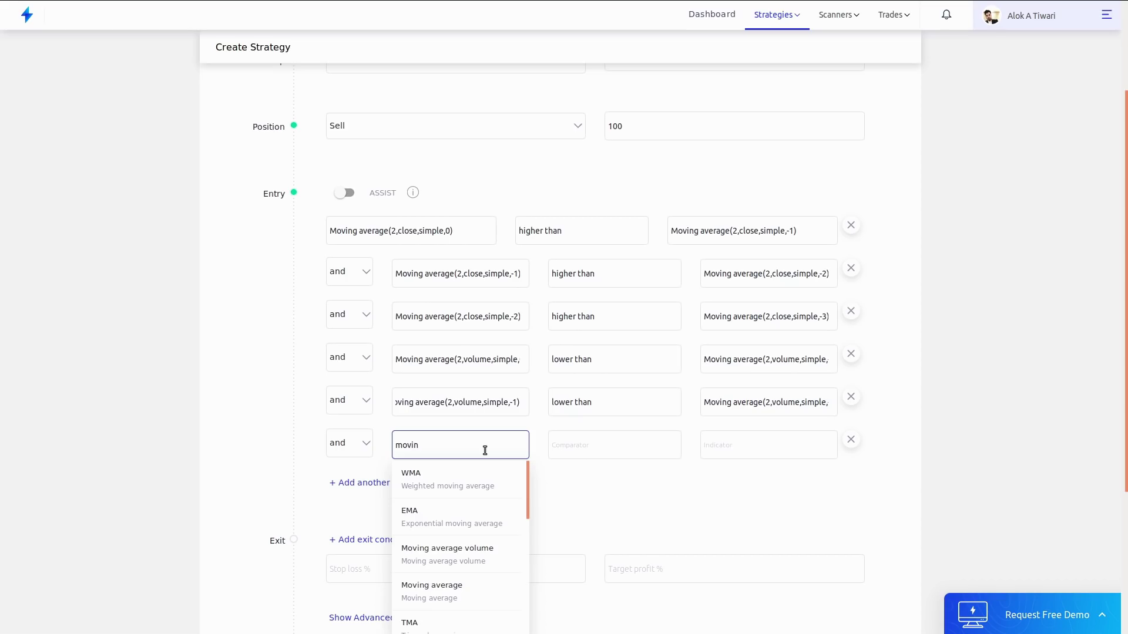
pyautogui.click(478, 555)
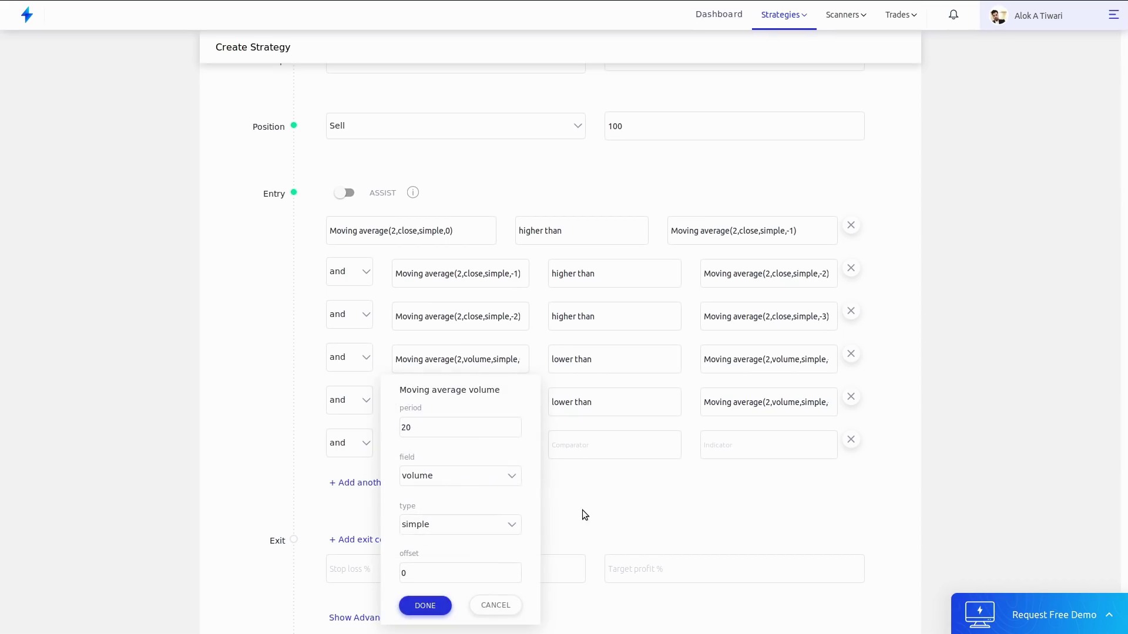
pyautogui.click(453, 429)
pyautogui.press('BackSpace')
pyautogui.click(421, 572)
pyautogui.press('BackSpace')
pyautogui.write('-2')
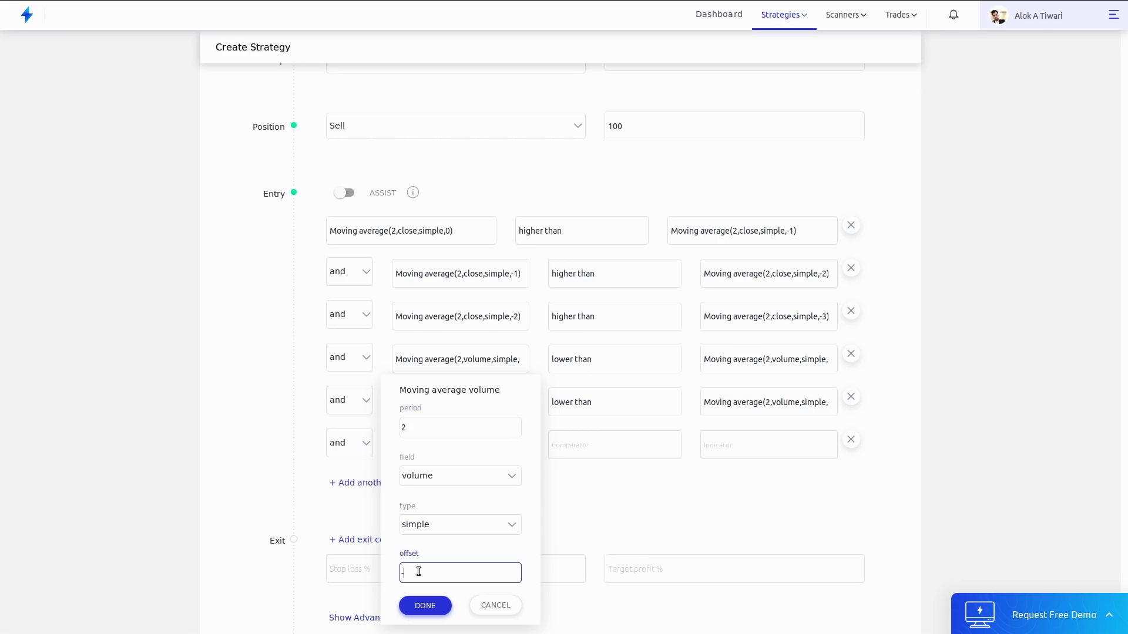
pyautogui.click(426, 606)
# - Set the comparator of the sixth entry condition to lower than
pyautogui.click(611, 438)
pyautogui.write('lo')
pyautogui.click(609, 497)
# - Set the sixth entry condition's second indicator to a simple Moving average volume with period 2 and offset -3
pyautogui.click(721, 444)
pyautogui.write('movin')
pyautogui.click(737, 470)
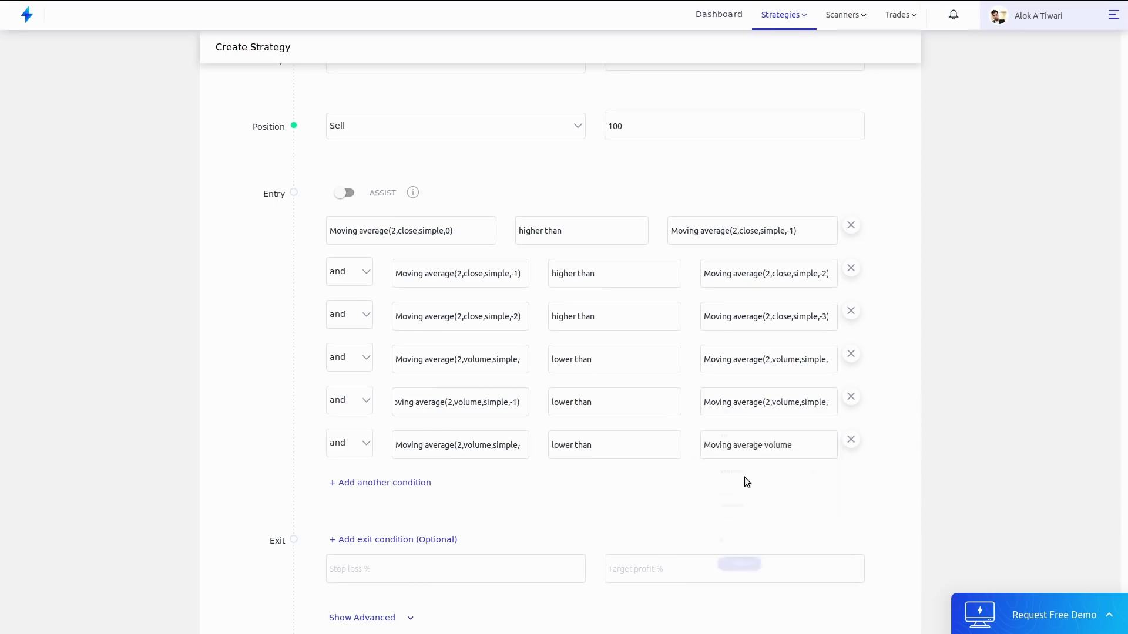
pyautogui.click(742, 564)
pyautogui.press('BackSpace')
pyautogui.write('-3')
pyautogui.click(733, 421)
pyautogui.press('BackSpace')
pyautogui.click(738, 605)
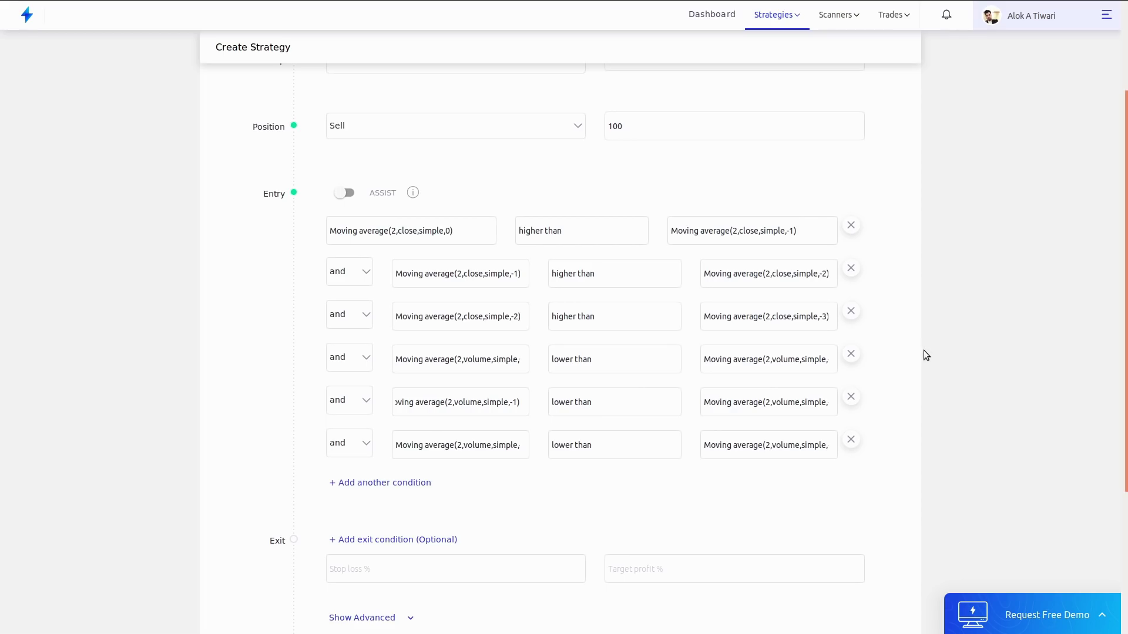
# - Set the exit stop loss to 1% and the target profit to 2%
pyautogui.scroll(-2, 627, 440)
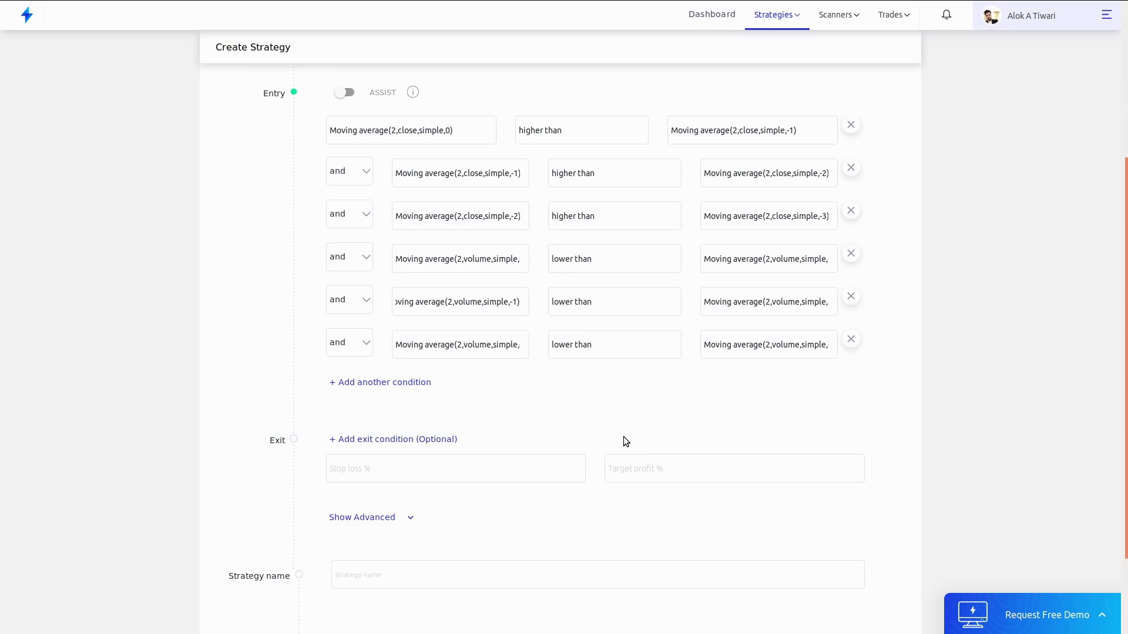
pyautogui.click(514, 468)
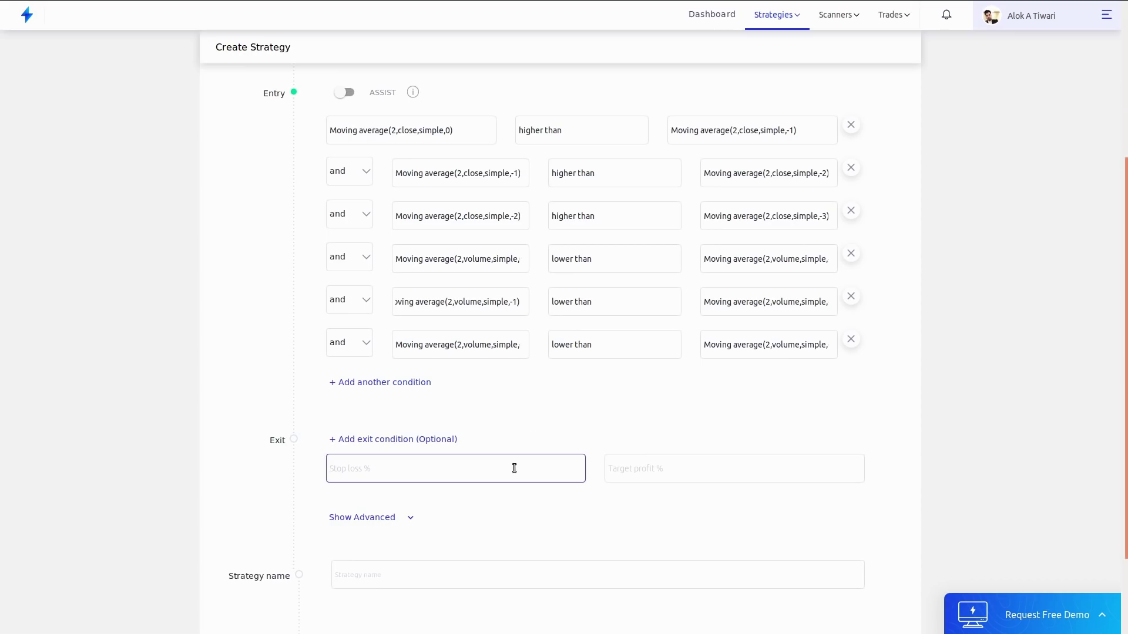
pyautogui.write('1')
pyautogui.press('Tab')
pyautogui.write('2')
# - Show the strategy's advanced options and set the chart type to Heikin-Ashi
pyautogui.click(376, 519)
pyautogui.scroll(-5, 594, 528)
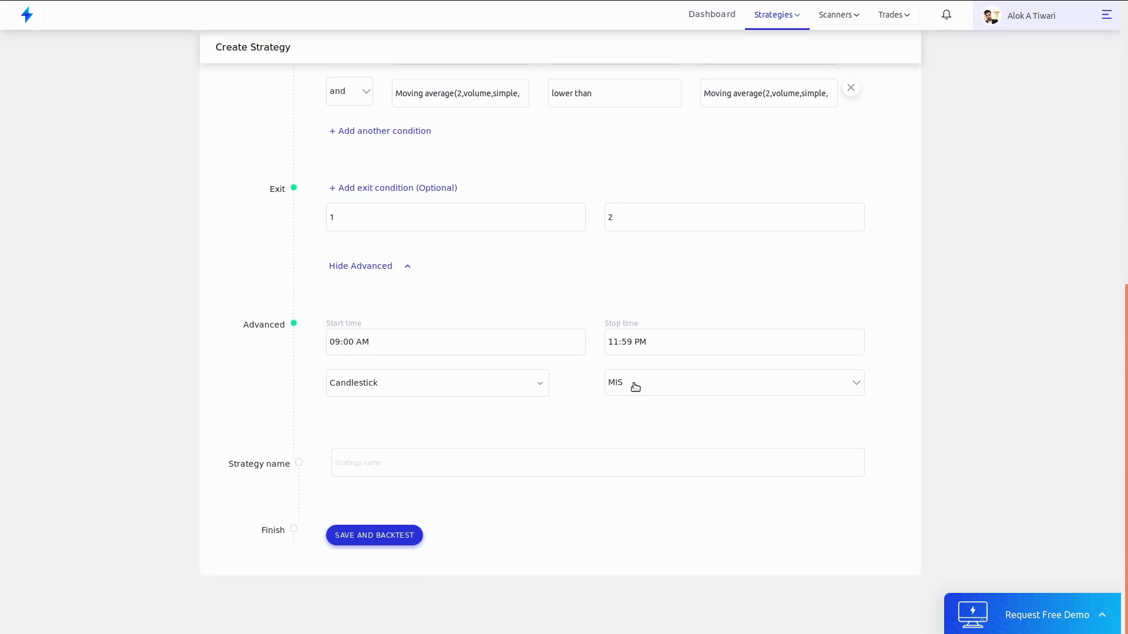
pyautogui.click(507, 385)
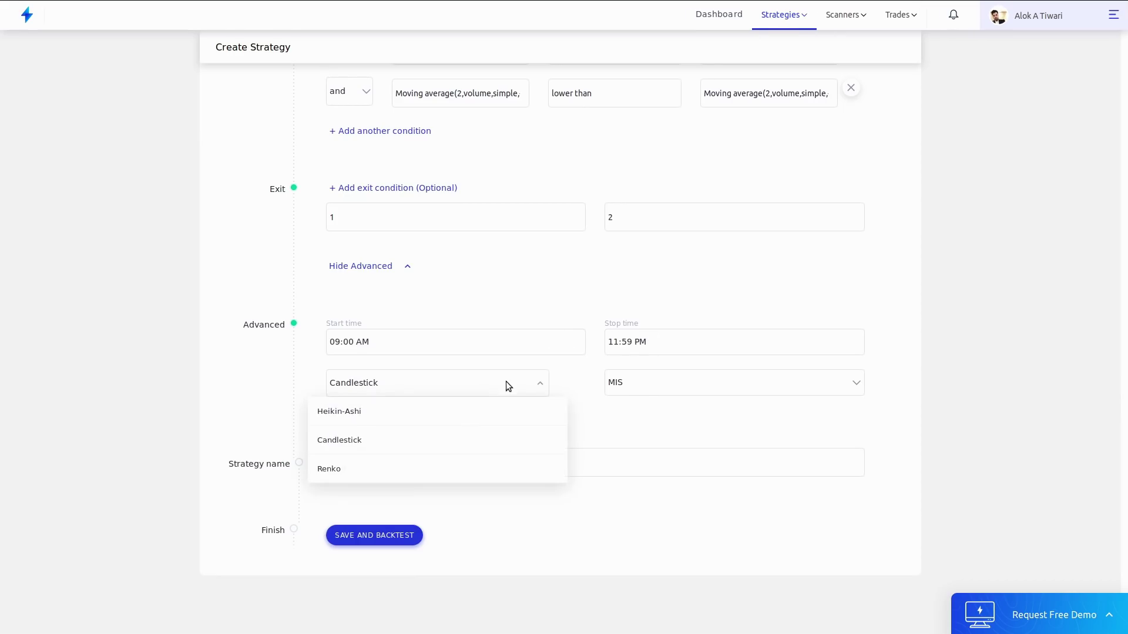
pyautogui.click(438, 418)
# - Add the Falling Volume Rising Price basket as the strategy's scrips
pyautogui.scroll(8, 438, 419)
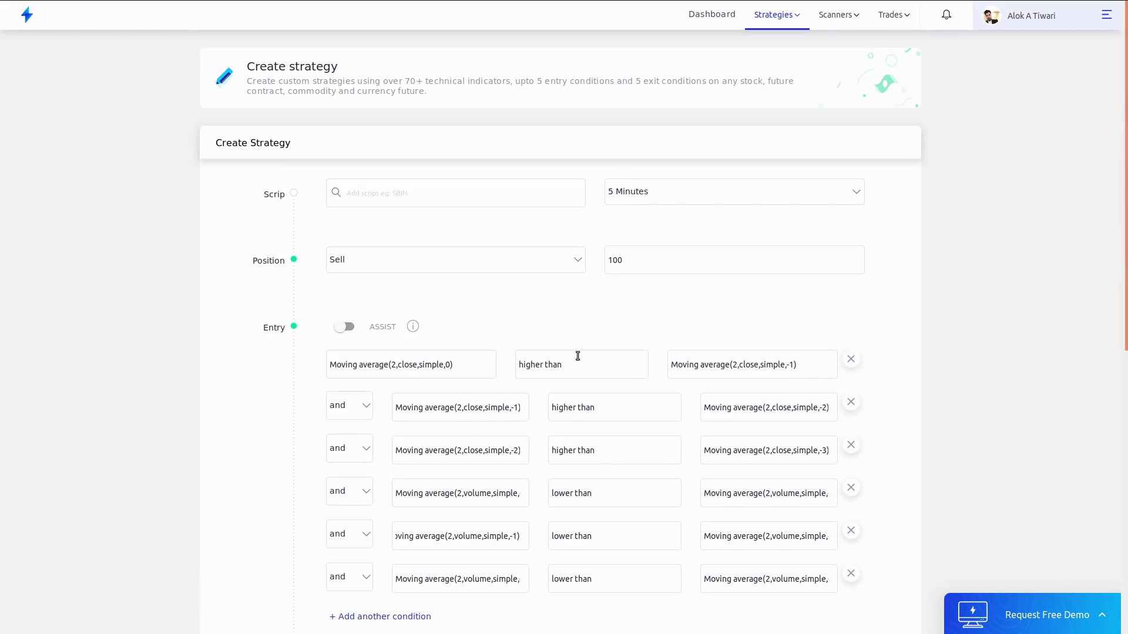
pyautogui.click(502, 202)
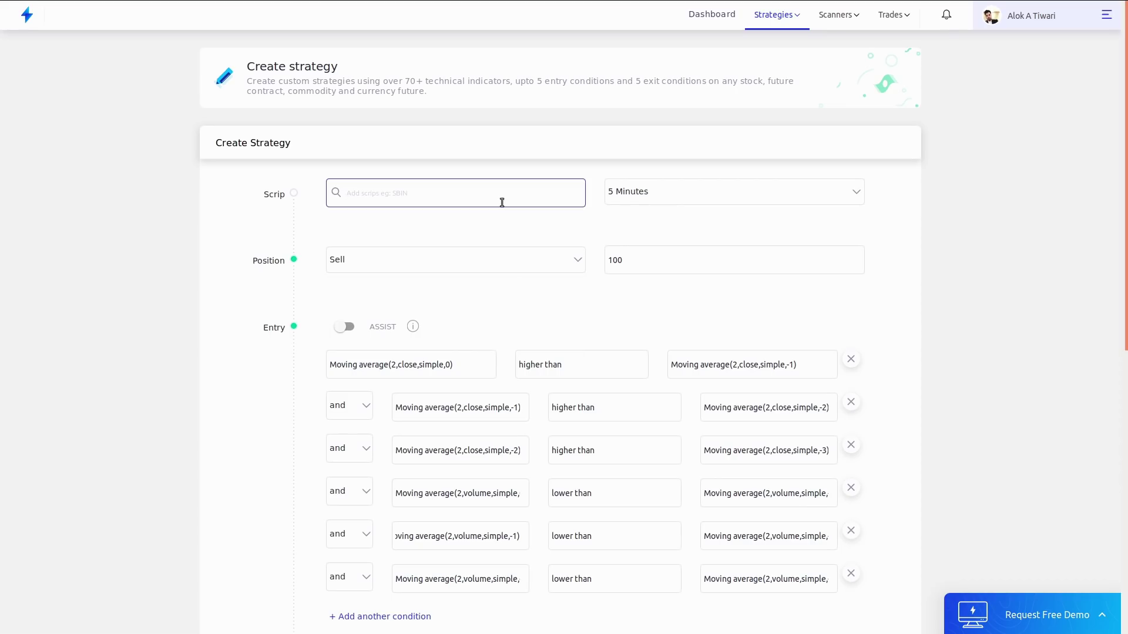
pyautogui.write('ris')
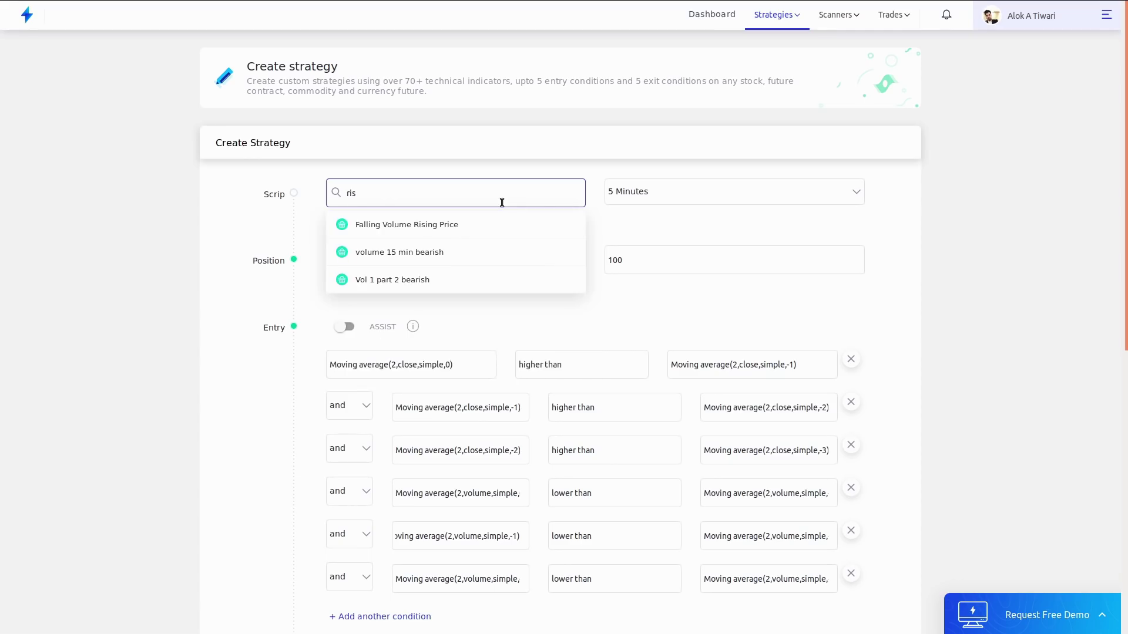
pyautogui.click(474, 224)
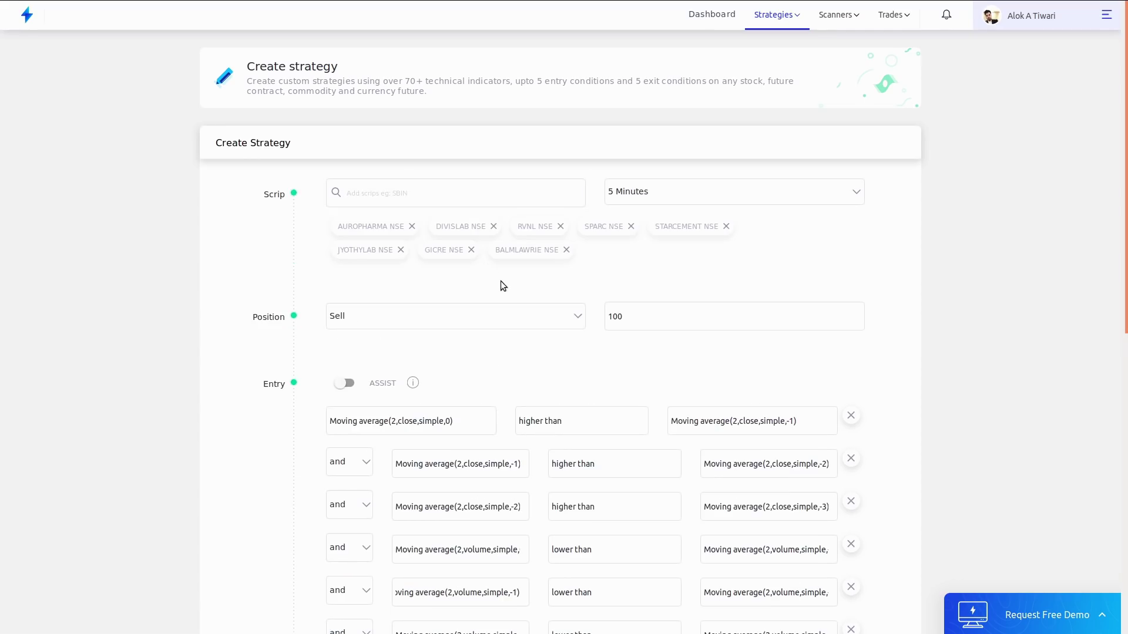
# - Name the strategy Rising Price Falling Volume, then save it and run the backtest
pyautogui.scroll(-10, 501, 281)
pyautogui.click(392, 457)
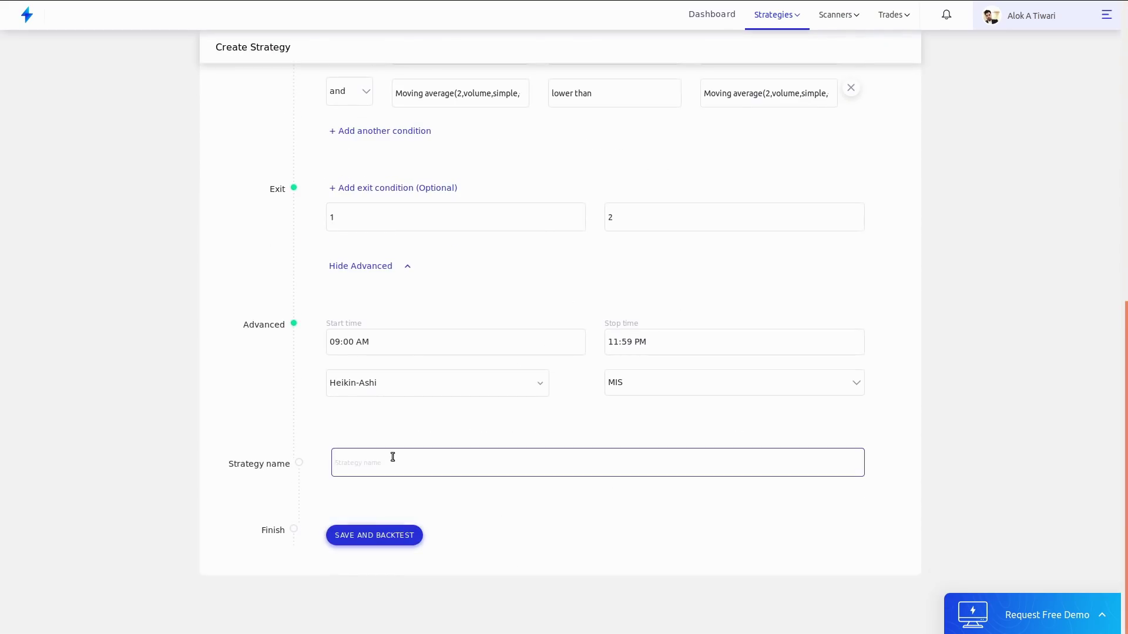
pyautogui.write('Rising ')
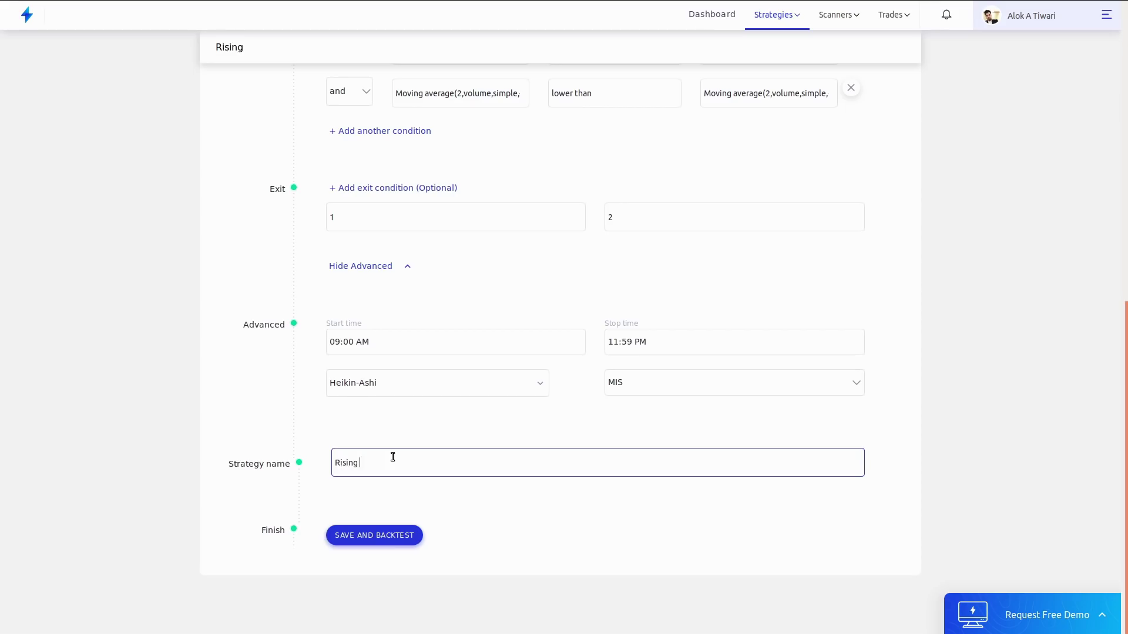
pyautogui.write('Price Falling Volume')
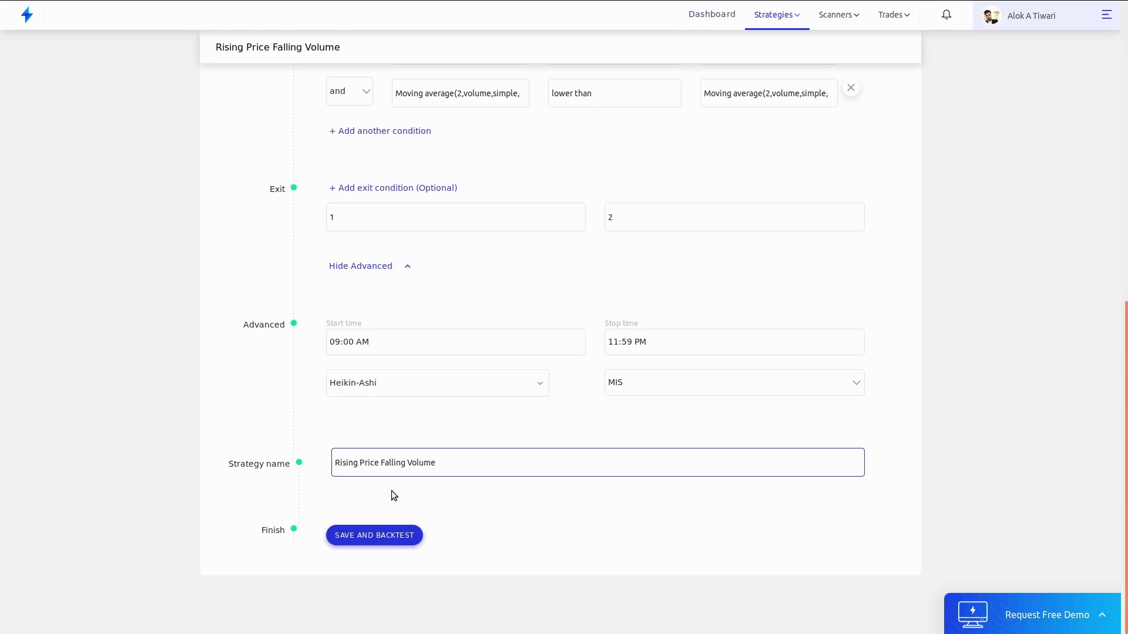
pyautogui.click(385, 532)
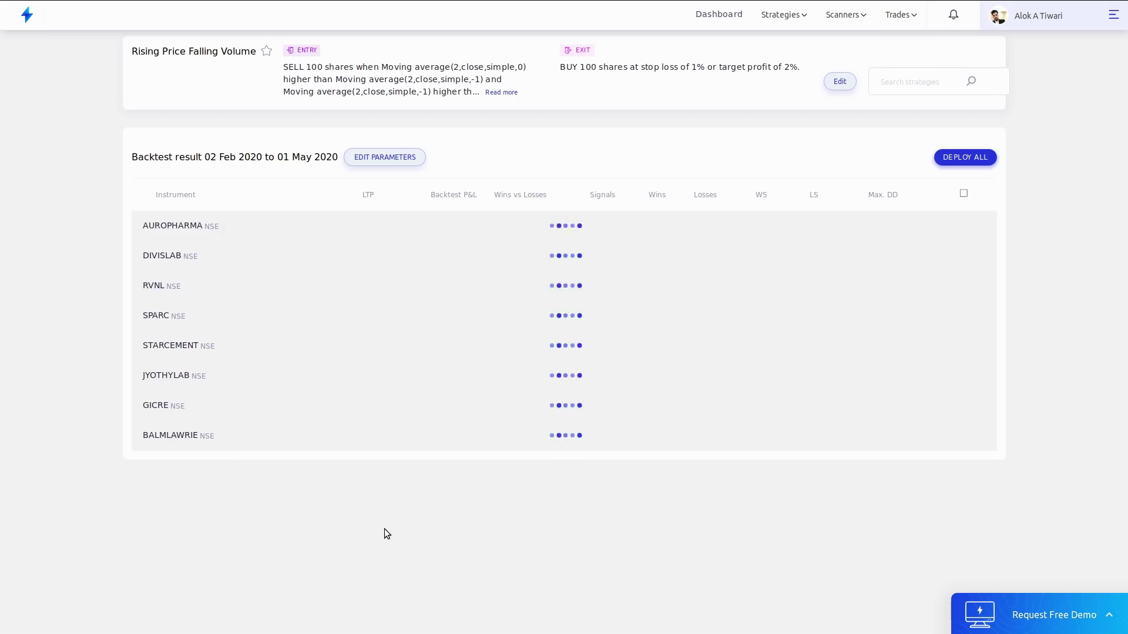
# - Show the backtest parameters and expand the detailed backtest result for RVNL
pyautogui.click(374, 157)
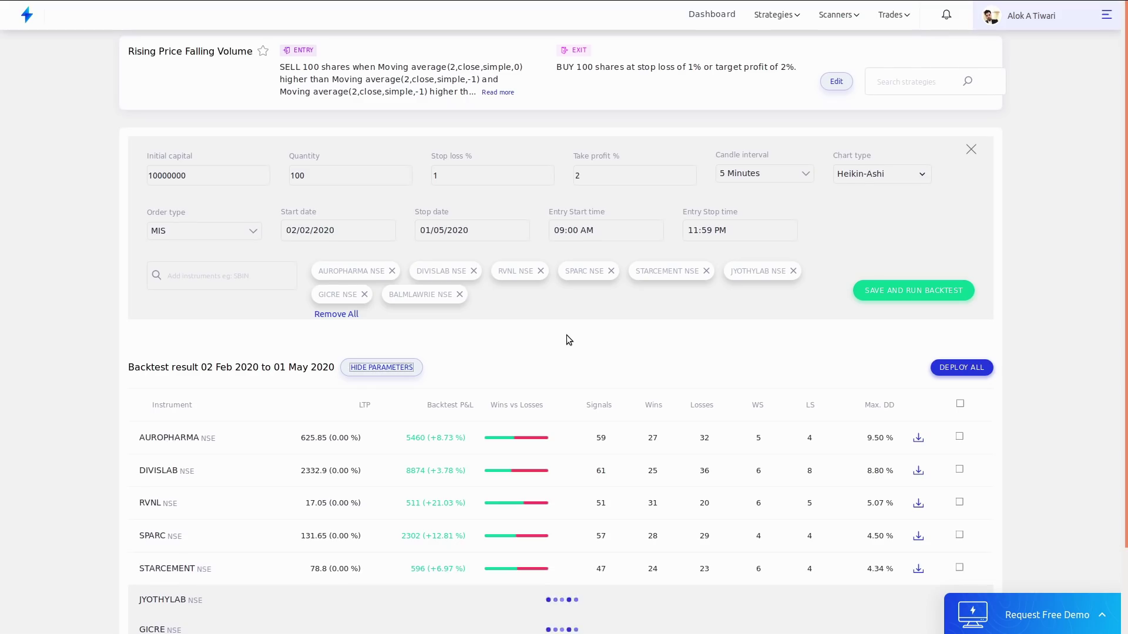
pyautogui.scroll(-3, 566, 337)
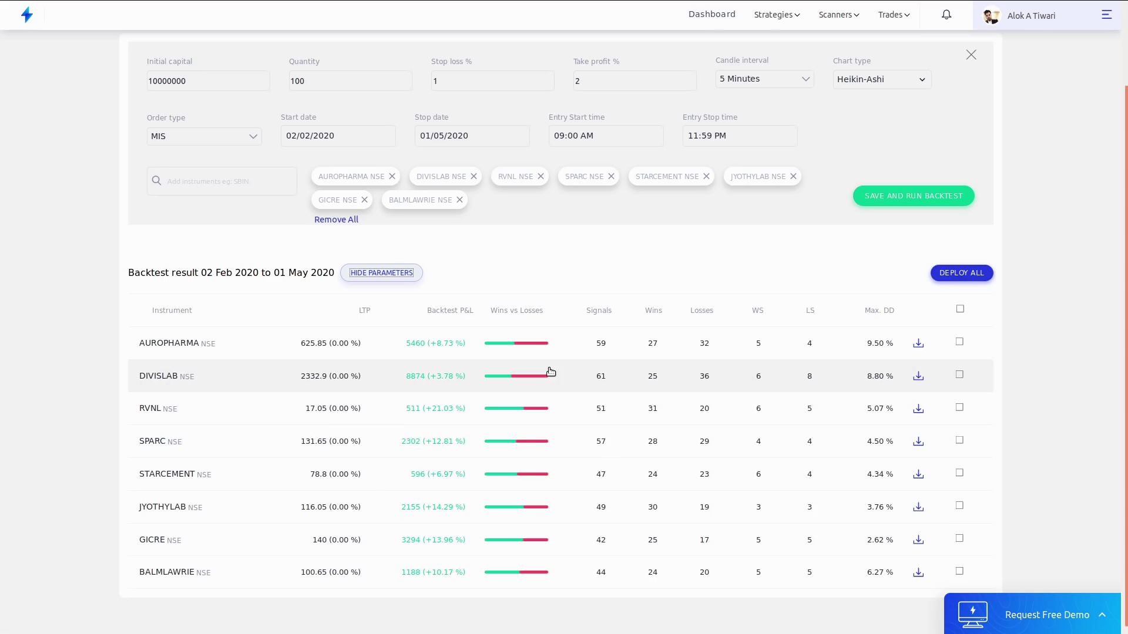
pyautogui.click(493, 416)
pyautogui.scroll(-2, 494, 416)
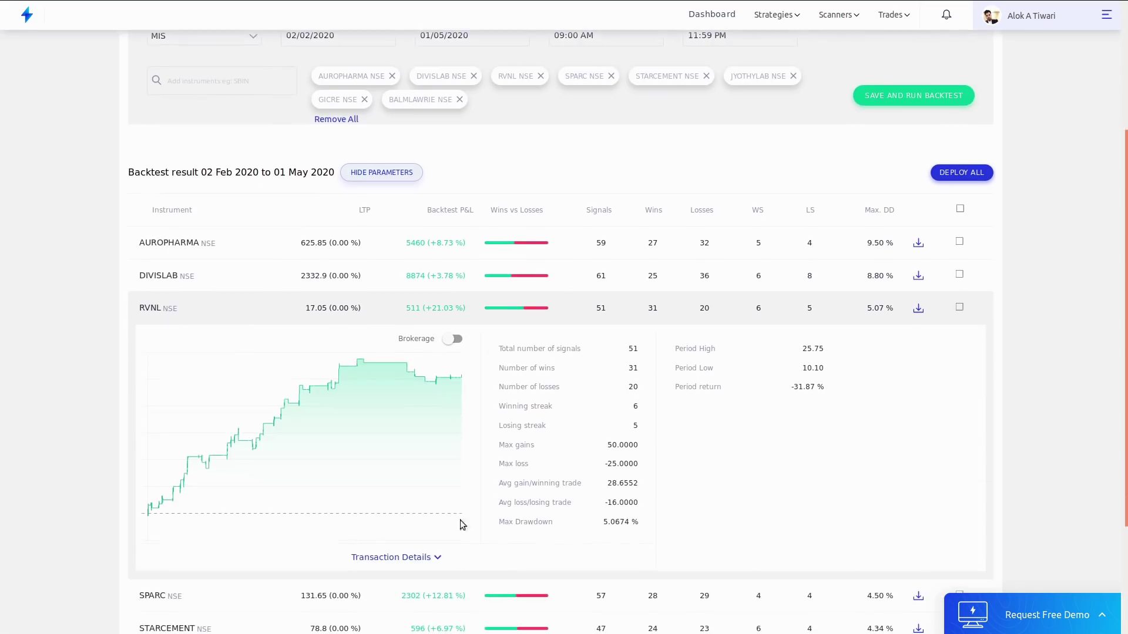
# - Compare RVNL's backtest profit and equity curve with and without the brokerage adjustment
pyautogui.click(451, 342)
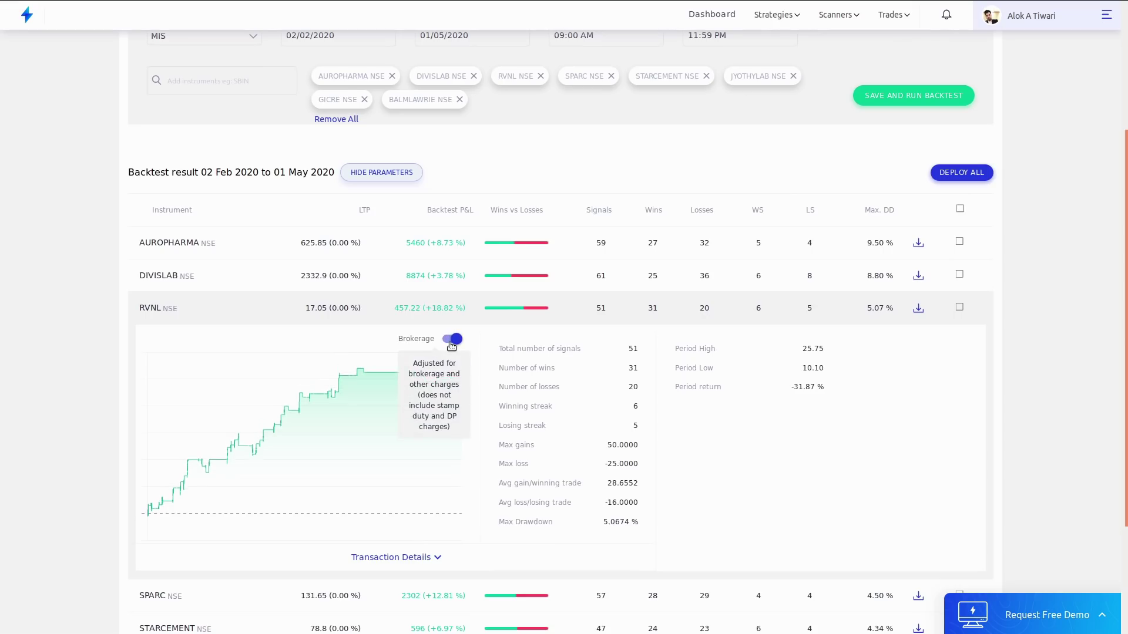
pyautogui.click(451, 340)
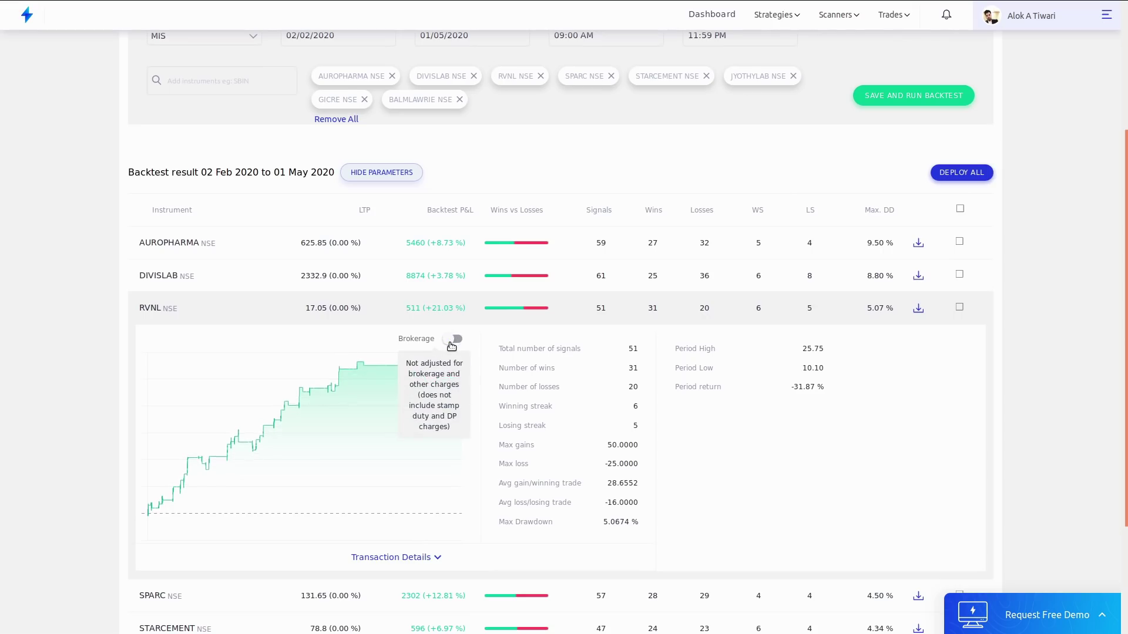
pyautogui.click(451, 341)
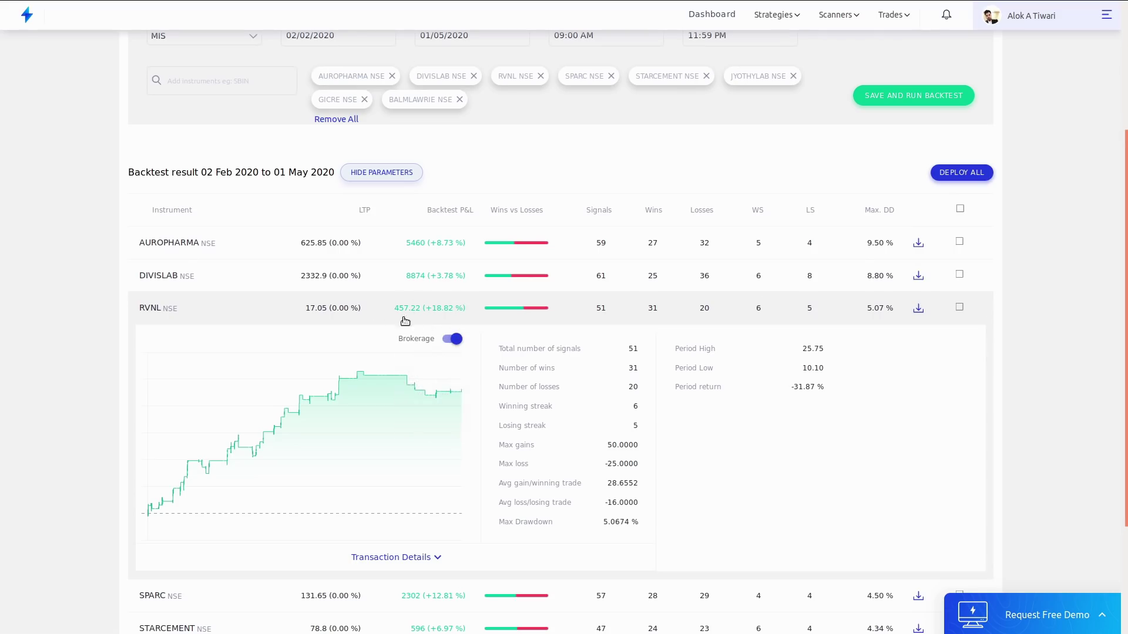
pyautogui.click(456, 340)
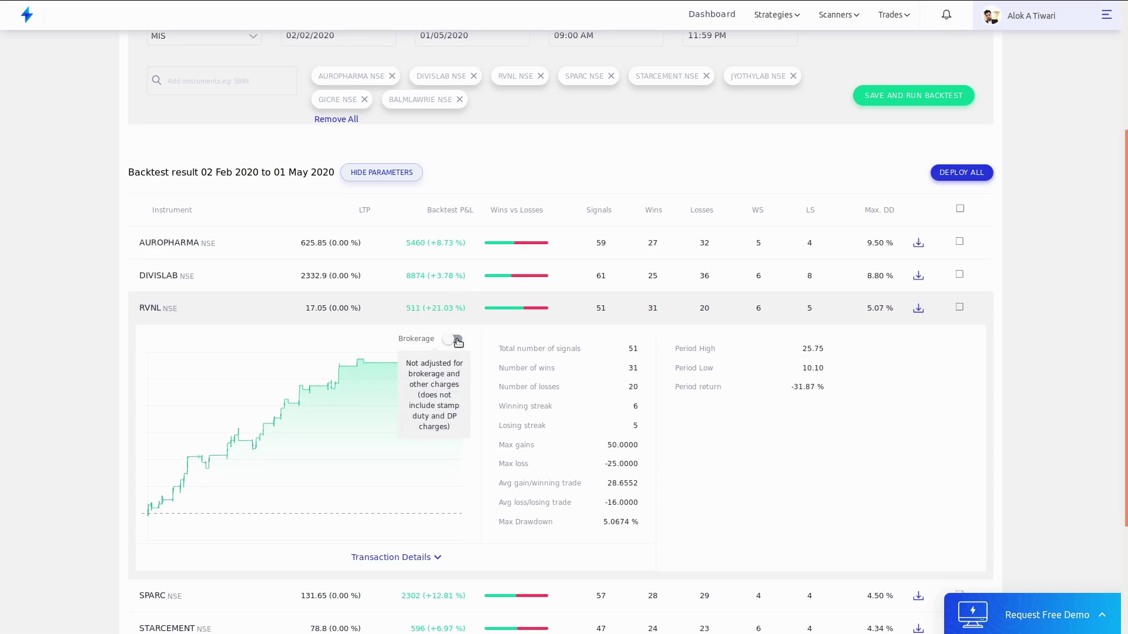
pyautogui.scroll(-3, 536, 433)
pyautogui.scroll(6, 536, 433)
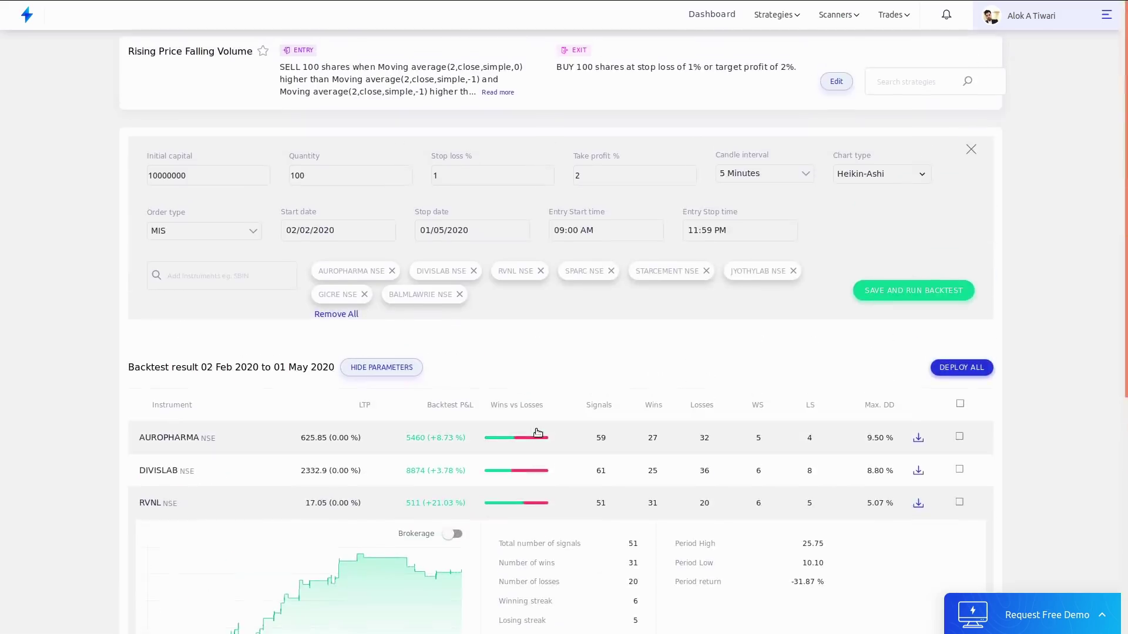
# - Switch to the Volume & Volume Indicators presentation and advance to the slide on creating breakout strategies with volume
pyautogui.hotkey('alt', 'Tab')
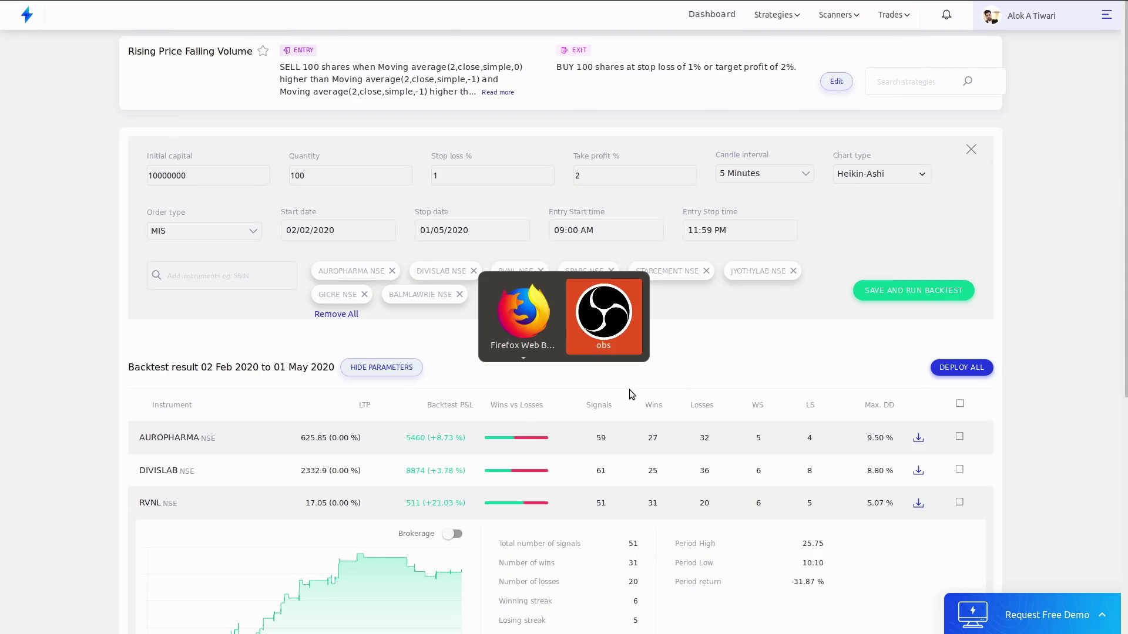
pyautogui.hotkey('alt', 'Tab')
pyautogui.hotkey('alt', '`')
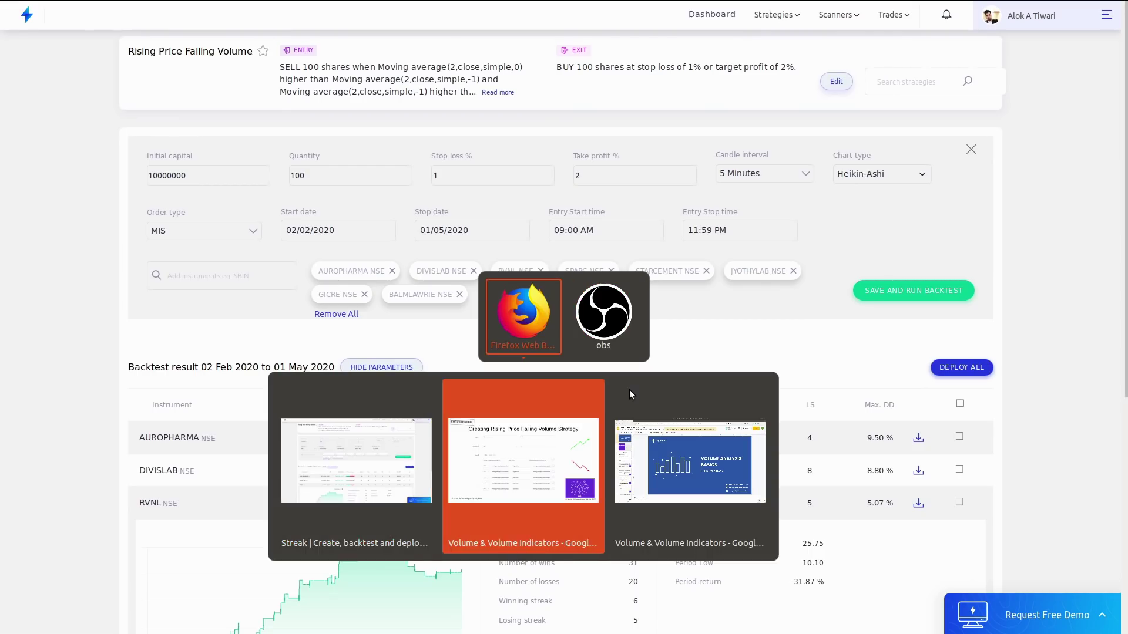
pyautogui.press('Right')
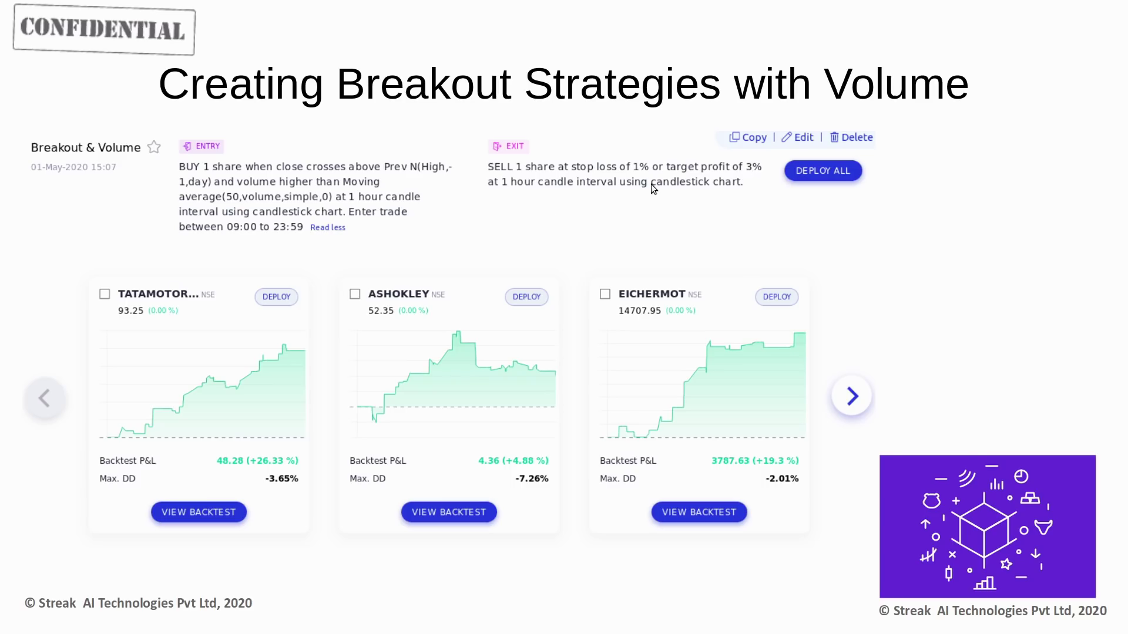
# - Switch back to Streak and start a new strategy with a Buy position quantity of 1000
pyautogui.hotkey('alt', 'Tab')
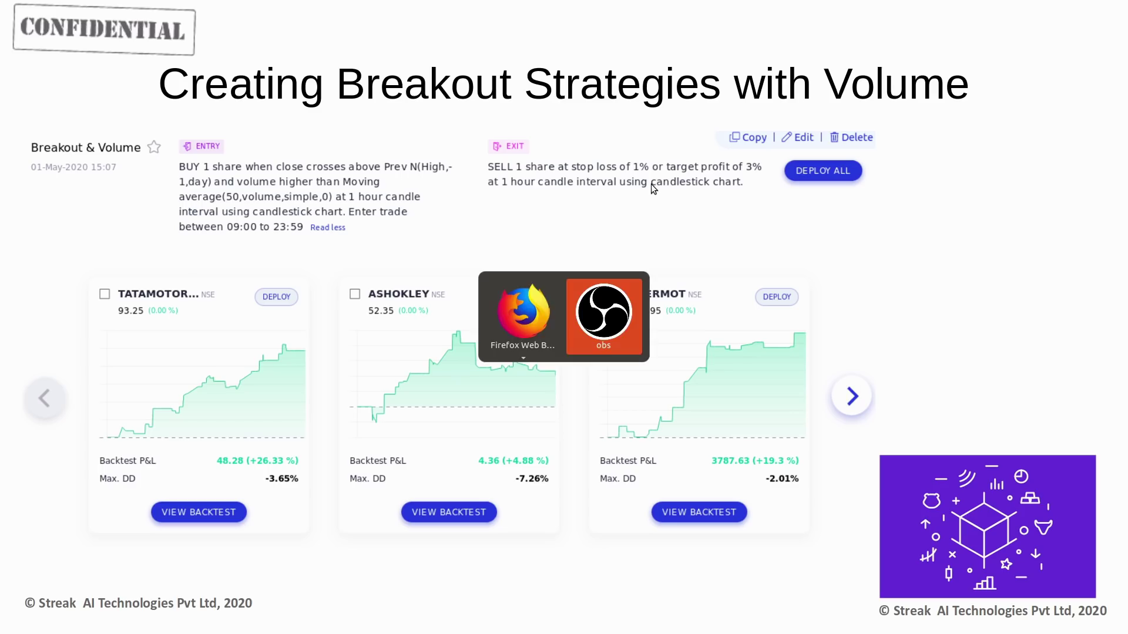
pyautogui.hotkey('alt', 'Tab')
pyautogui.hotkey('alt', 'Tab')
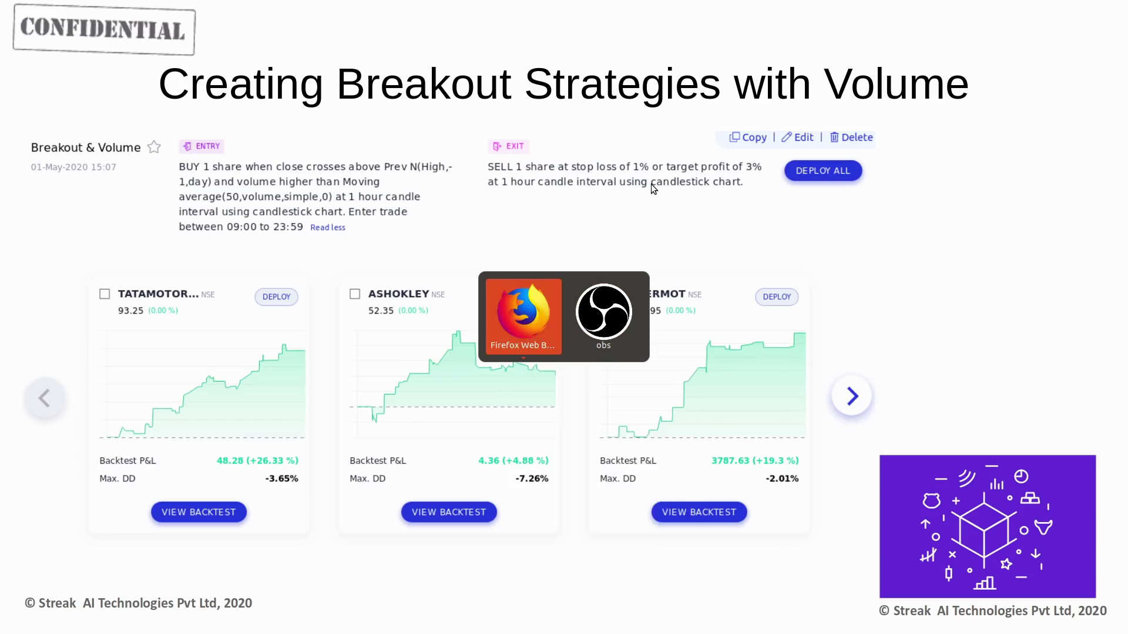
pyautogui.hotkey('alt', '`')
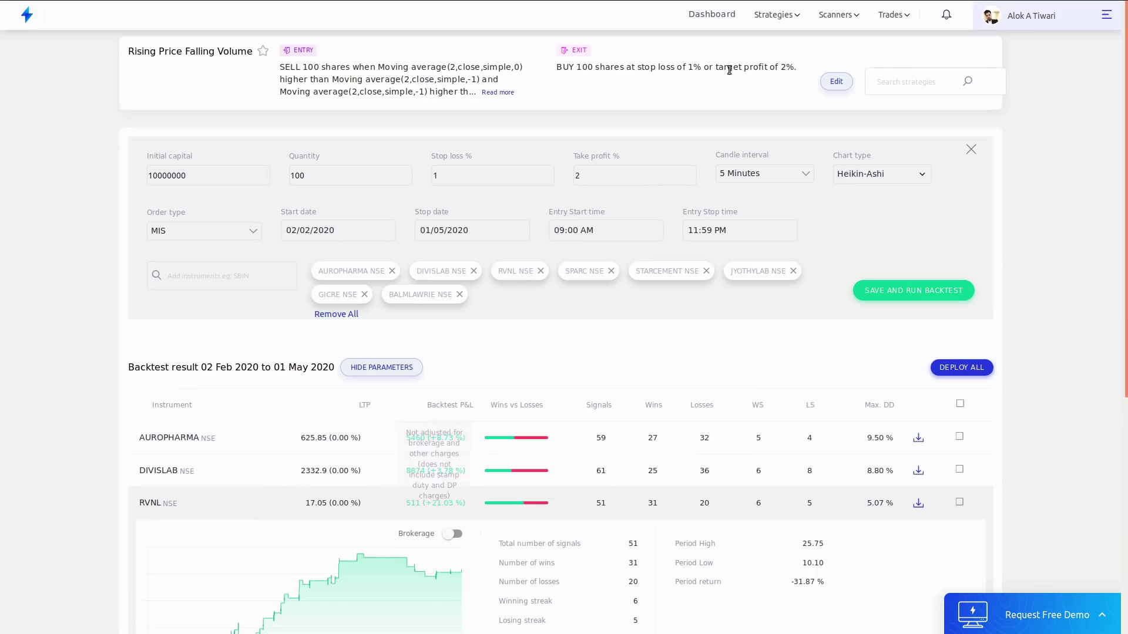
pyautogui.click(764, 18)
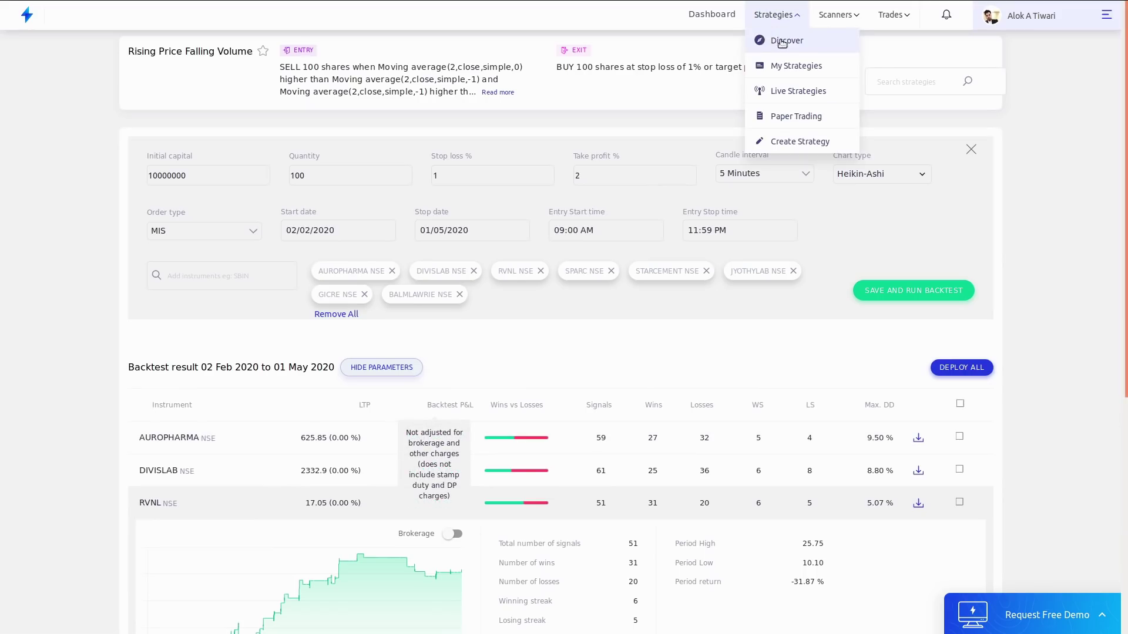
pyautogui.click(802, 142)
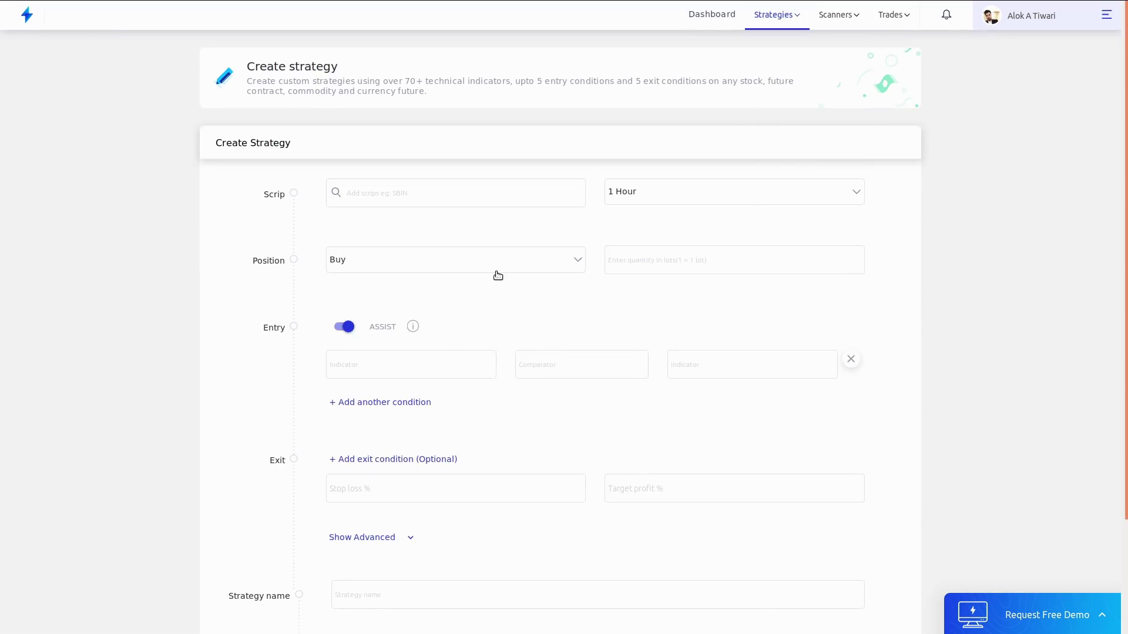
pyautogui.click(655, 272)
pyautogui.write('1000')
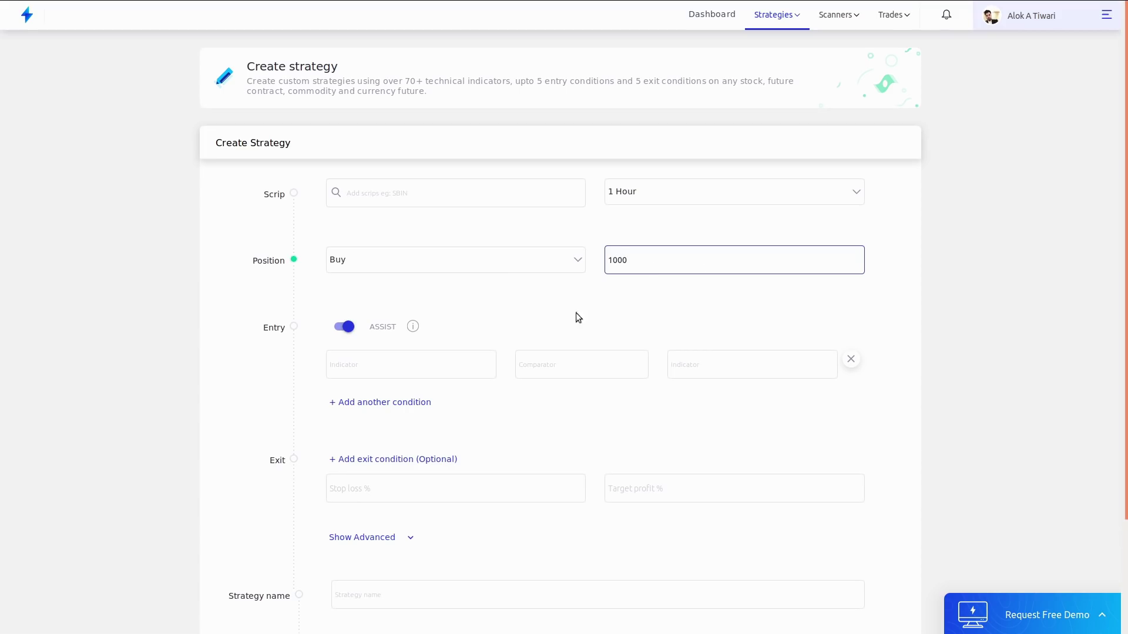
# - Set the first entry condition to close crosses above Previous N with field high, offset -1 and candle day
pyautogui.click(448, 367)
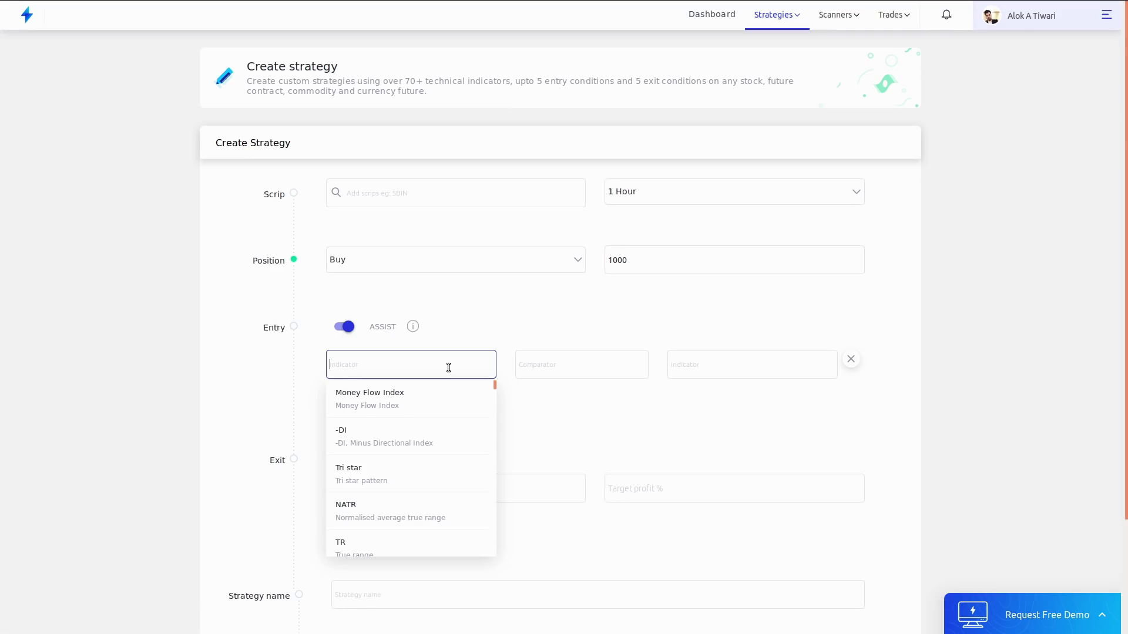
pyautogui.write('clo')
pyautogui.click(421, 433)
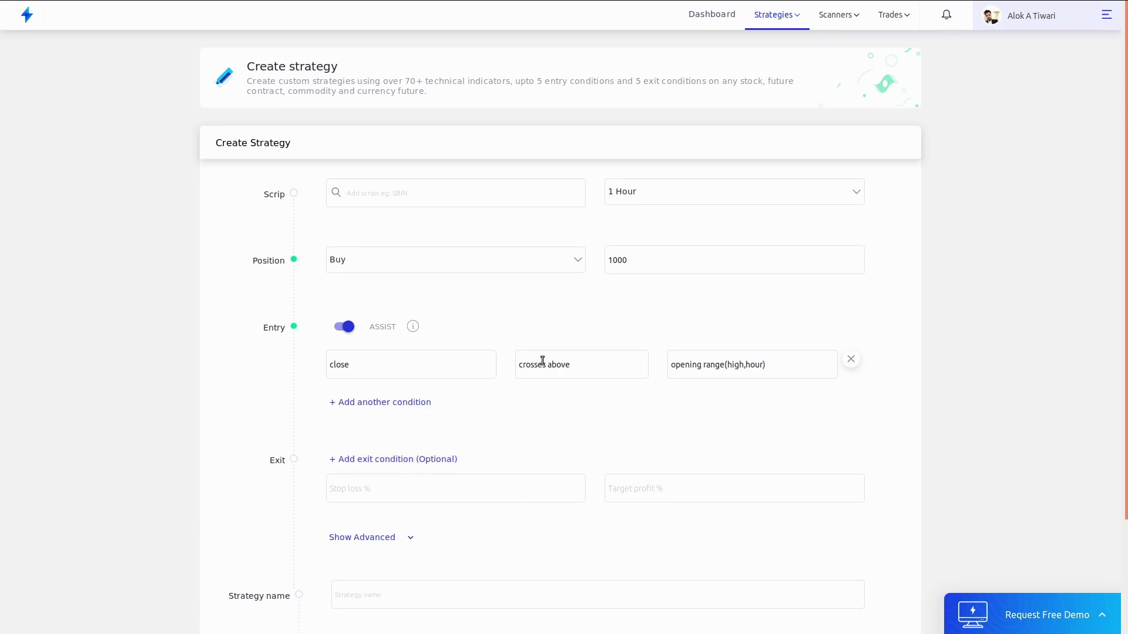
pyautogui.click(740, 365)
pyautogui.click(790, 395)
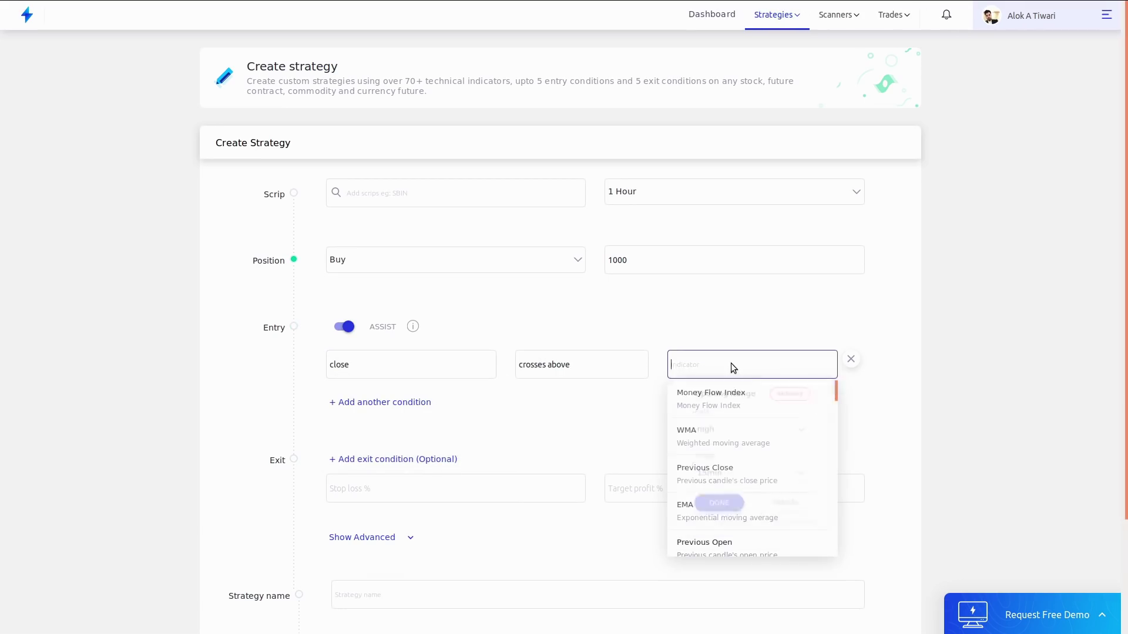
pyautogui.write('prev')
pyautogui.click(717, 541)
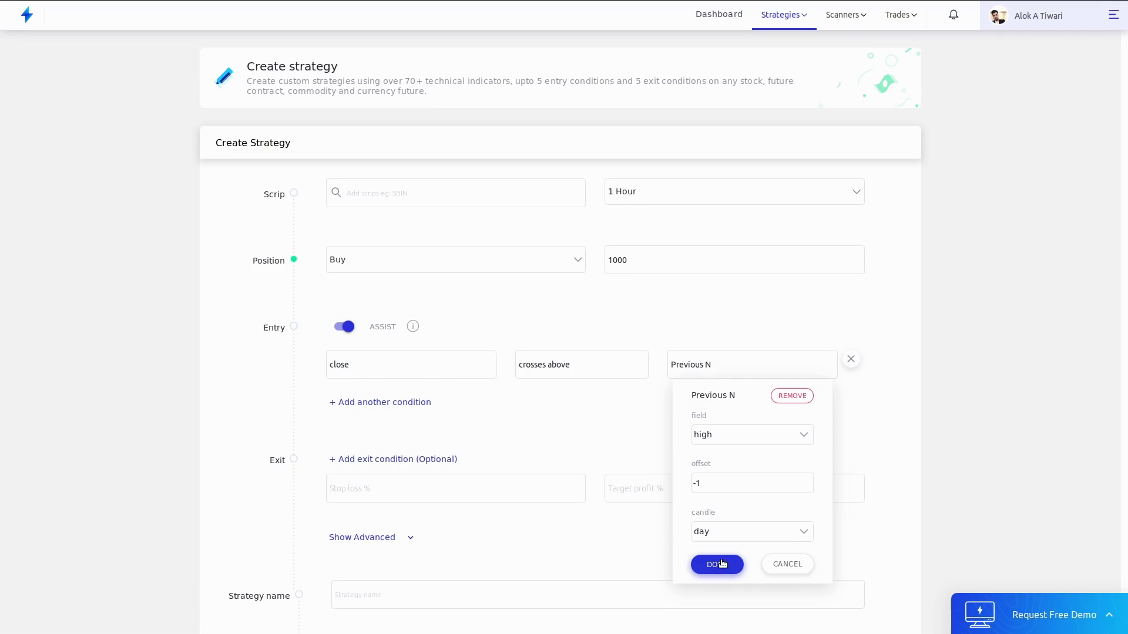
pyautogui.click(717, 564)
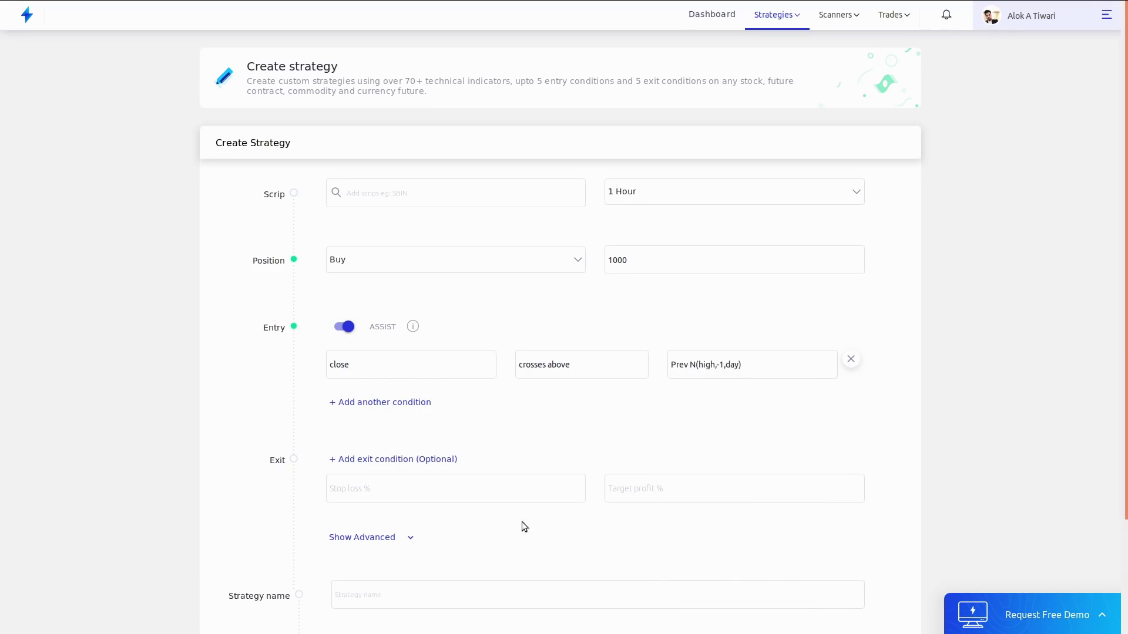
# - Add a second entry condition on volume with the higher than comparator
pyautogui.click(376, 403)
pyautogui.click(434, 406)
pyautogui.write('vol')
pyautogui.click(428, 546)
pyautogui.click(591, 409)
pyautogui.click(646, 450)
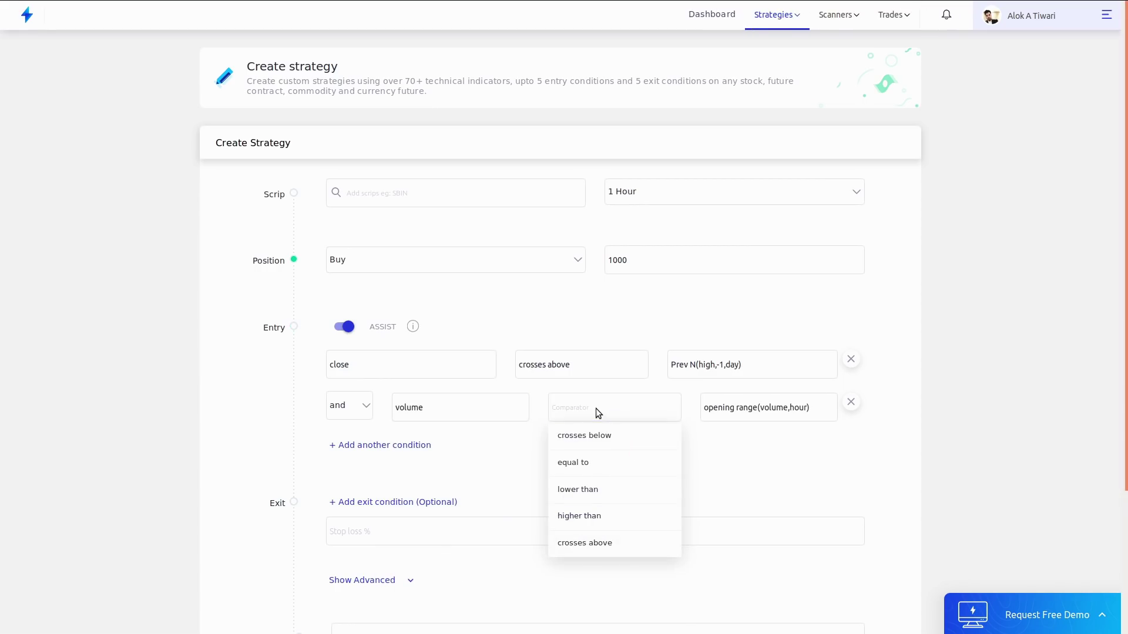
pyautogui.write('high')
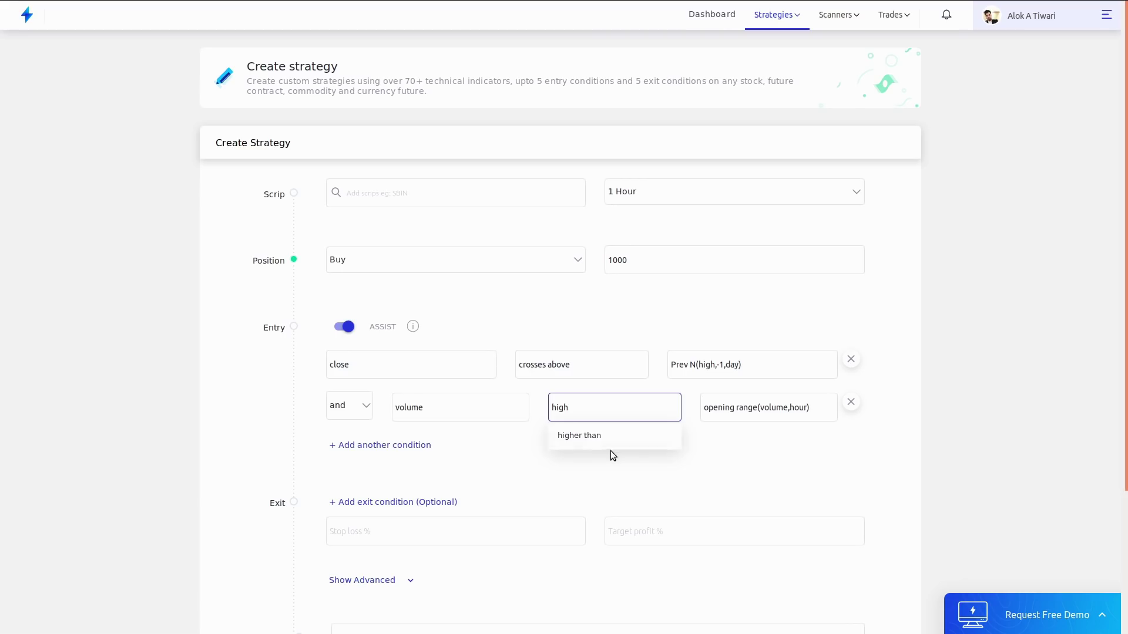
pyautogui.click(604, 439)
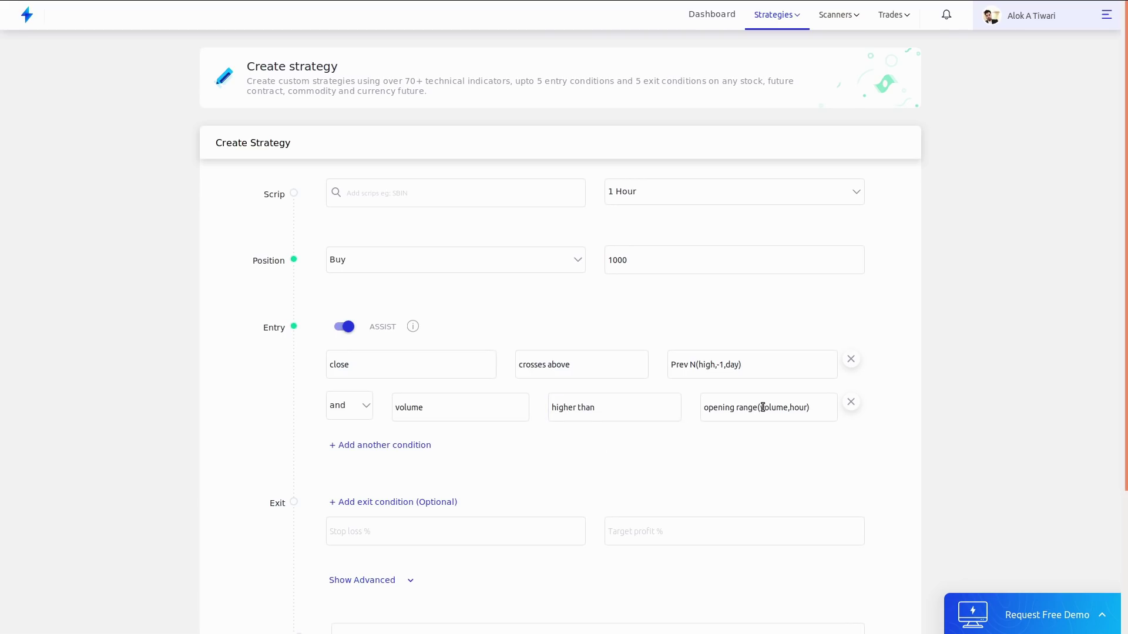
# - Replace the opening range in the volume condition with Moving average volume, period 50, simple type and offset 0
pyautogui.click(784, 407)
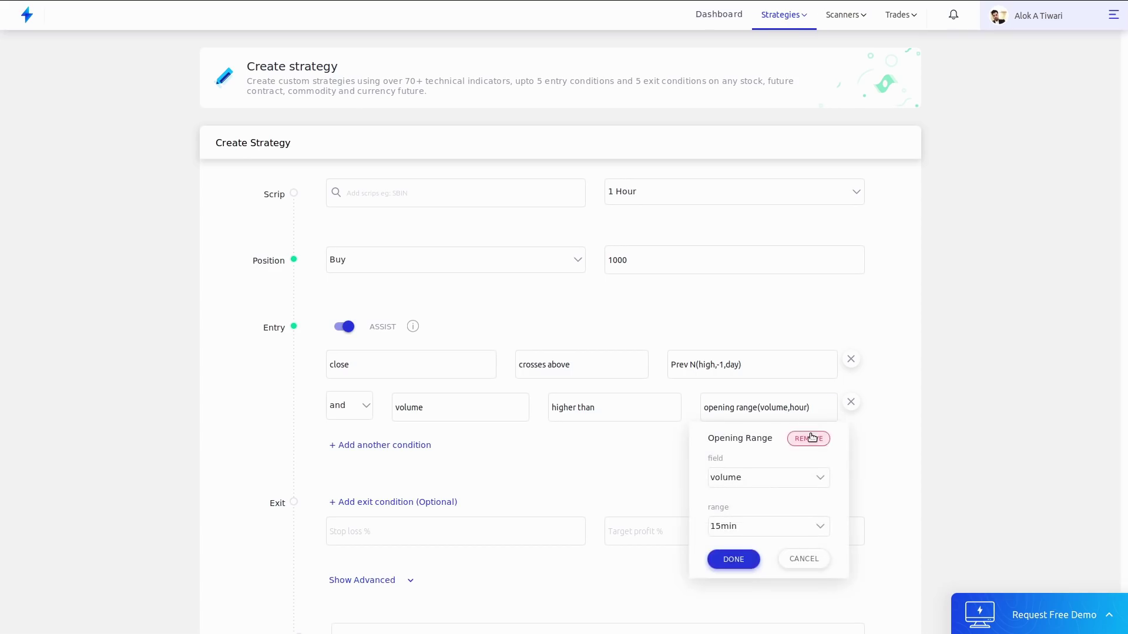
pyautogui.click(807, 437)
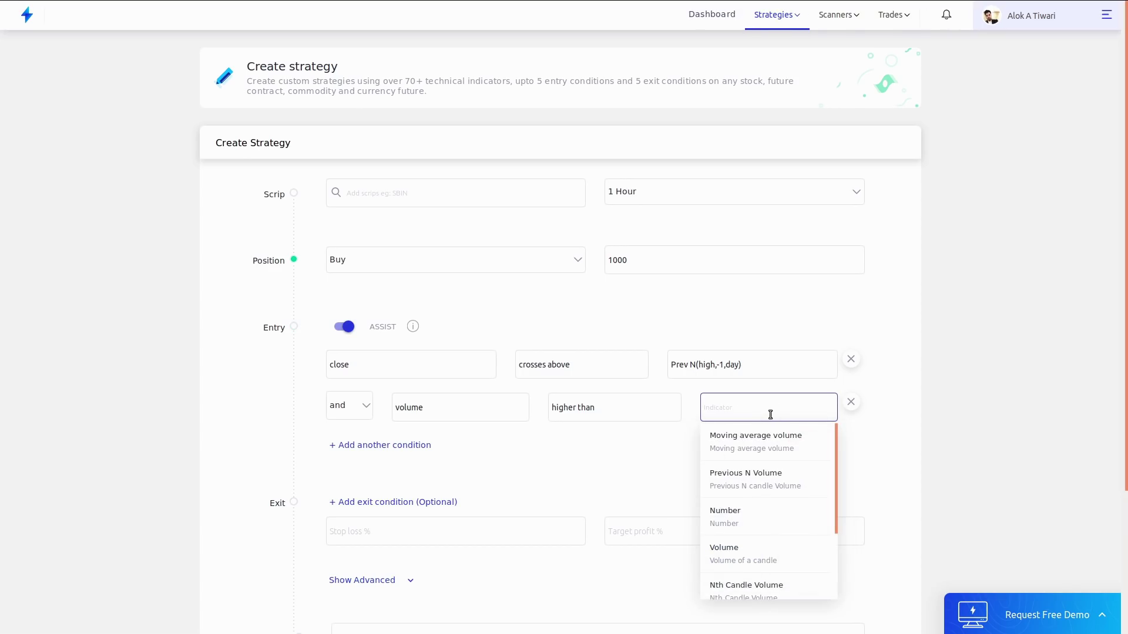
pyautogui.click(763, 435)
pyautogui.click(746, 426)
pyautogui.press('BackSpace')
pyautogui.press('BackSpace')
pyautogui.write('50')
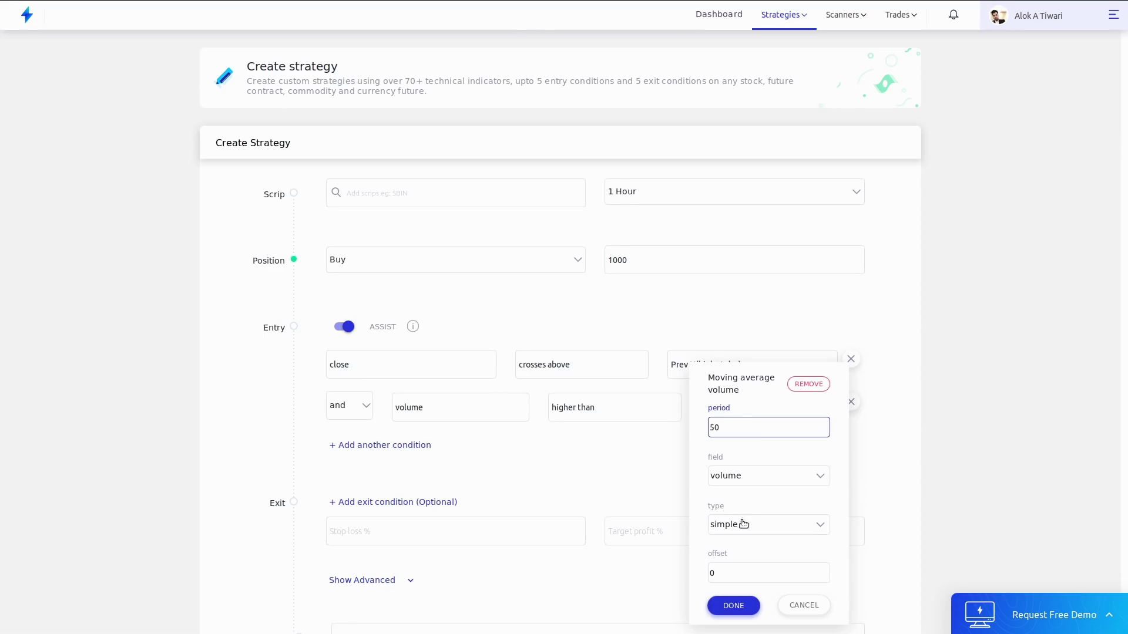
pyautogui.click(737, 605)
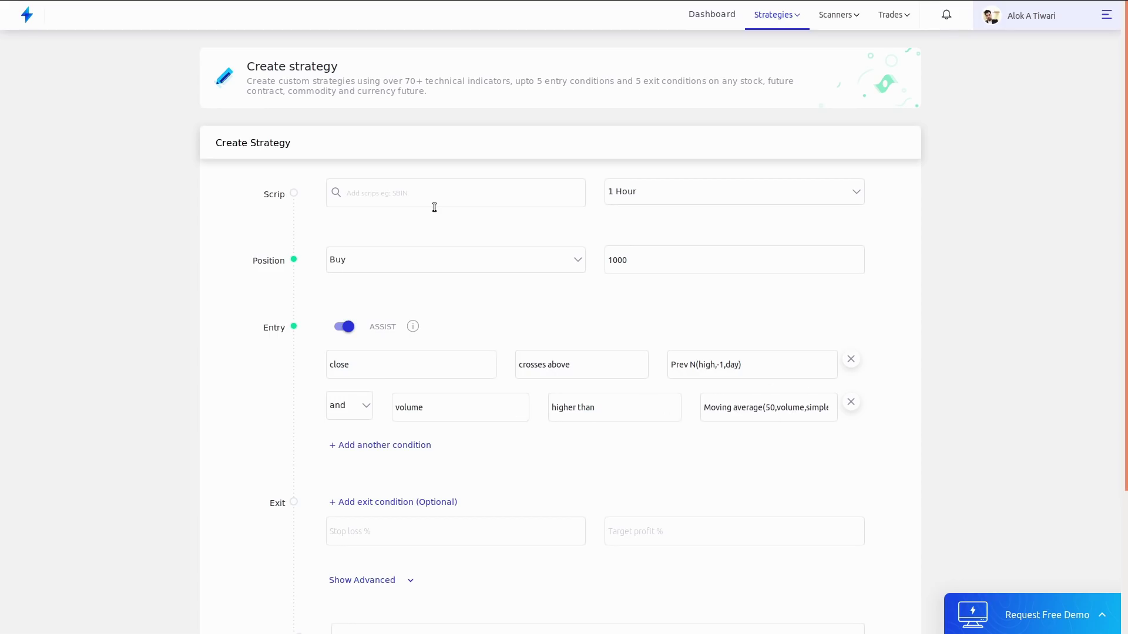
# - Add the Automobile Stocks basket as the strategy's scrips
pyautogui.hotkey('alt', 'Tab')
pyautogui.hotkey('alt', '`')
pyautogui.hotkey('alt', 'shift', '`')
pyautogui.click(490, 190)
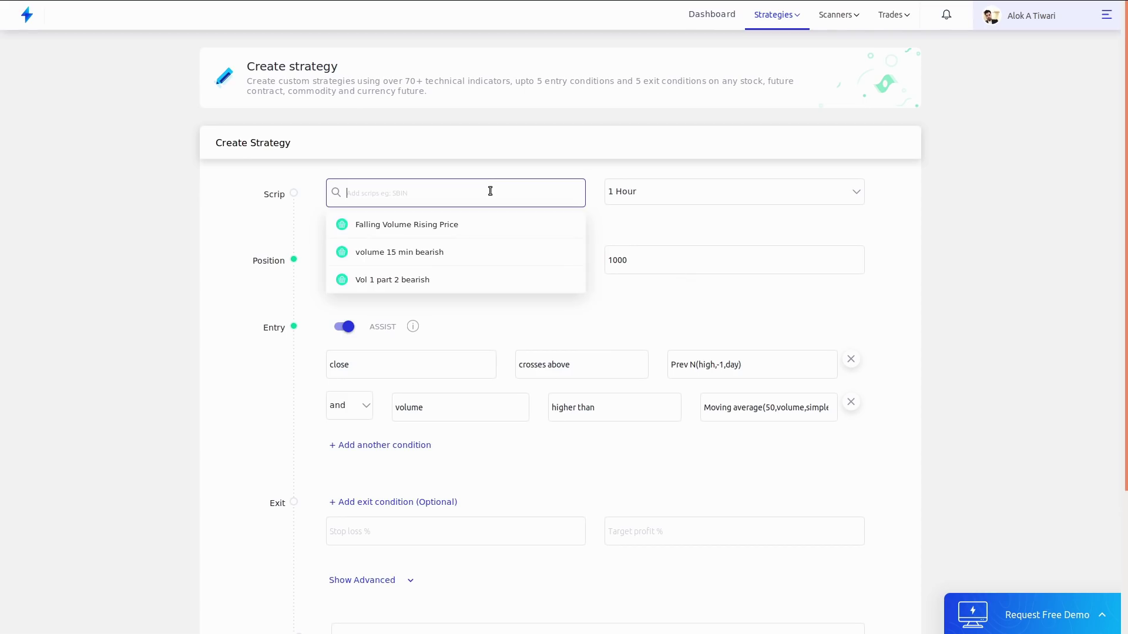
pyautogui.write('au')
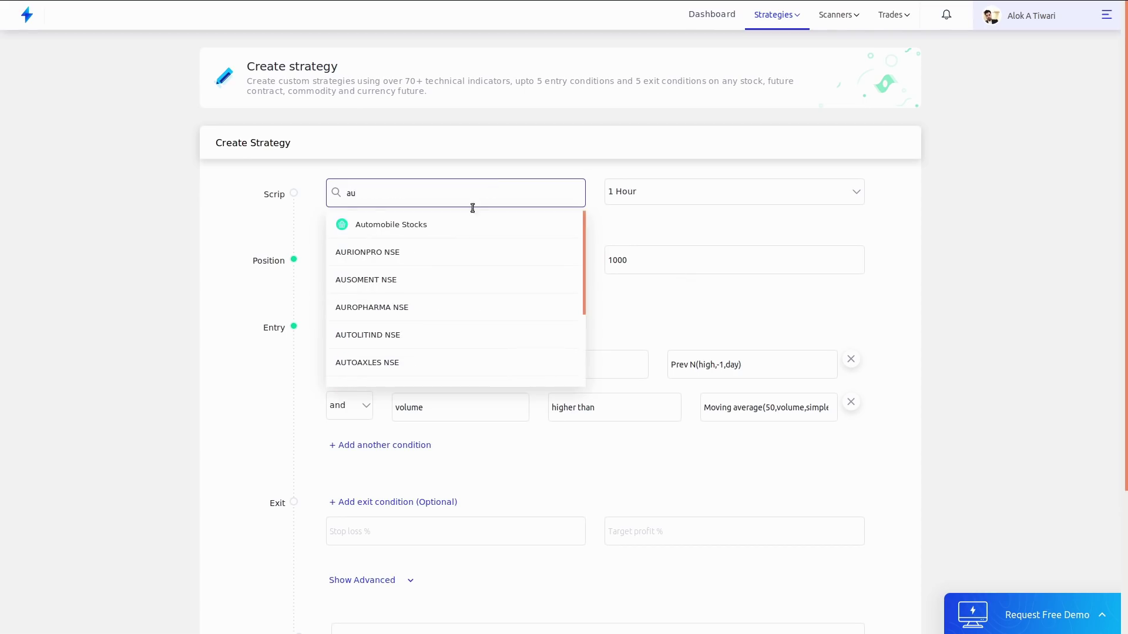
pyautogui.click(471, 233)
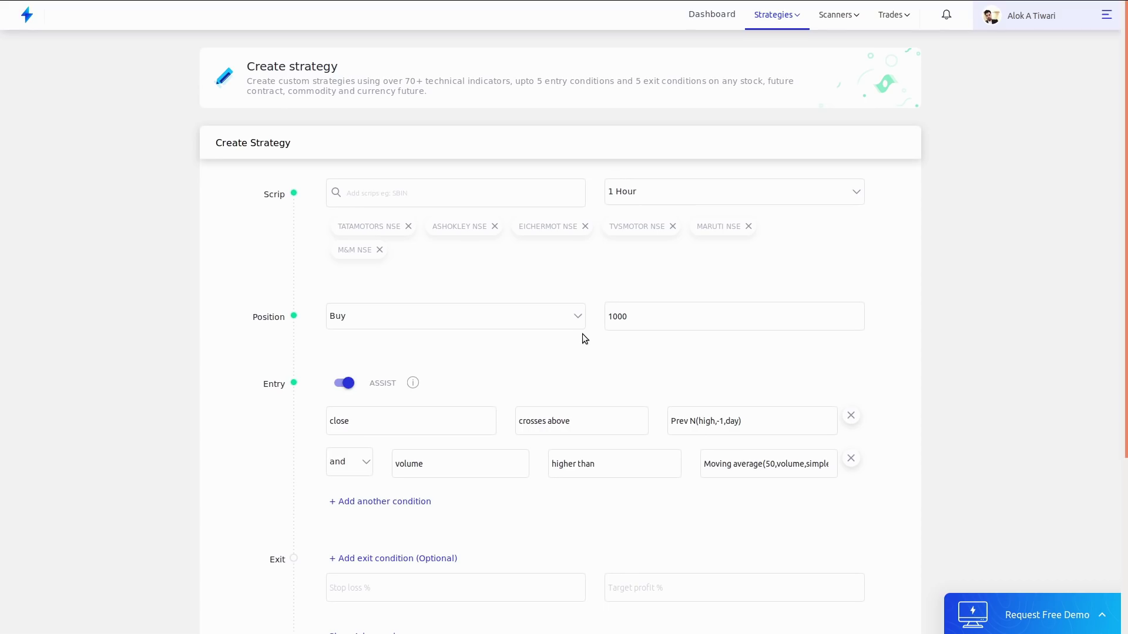
# - Set the exit stop loss to 1% and the target profit to 3%
pyautogui.scroll(-4, 582, 334)
pyautogui.click(408, 362)
pyautogui.write('1')
pyautogui.press('Tab')
pyautogui.write('3')
# - Name the strategy Previous Day High Breakout with volume, then save it and run the backtest
pyautogui.click(396, 457)
pyautogui.write('P')
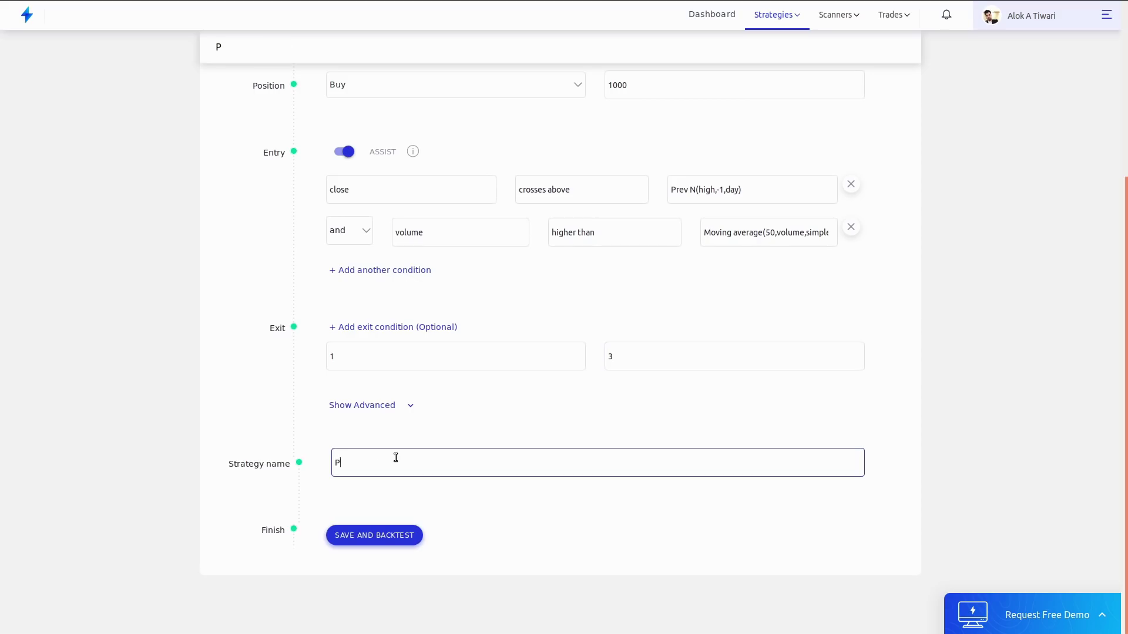
pyautogui.write('revious Day Breakout with volume')
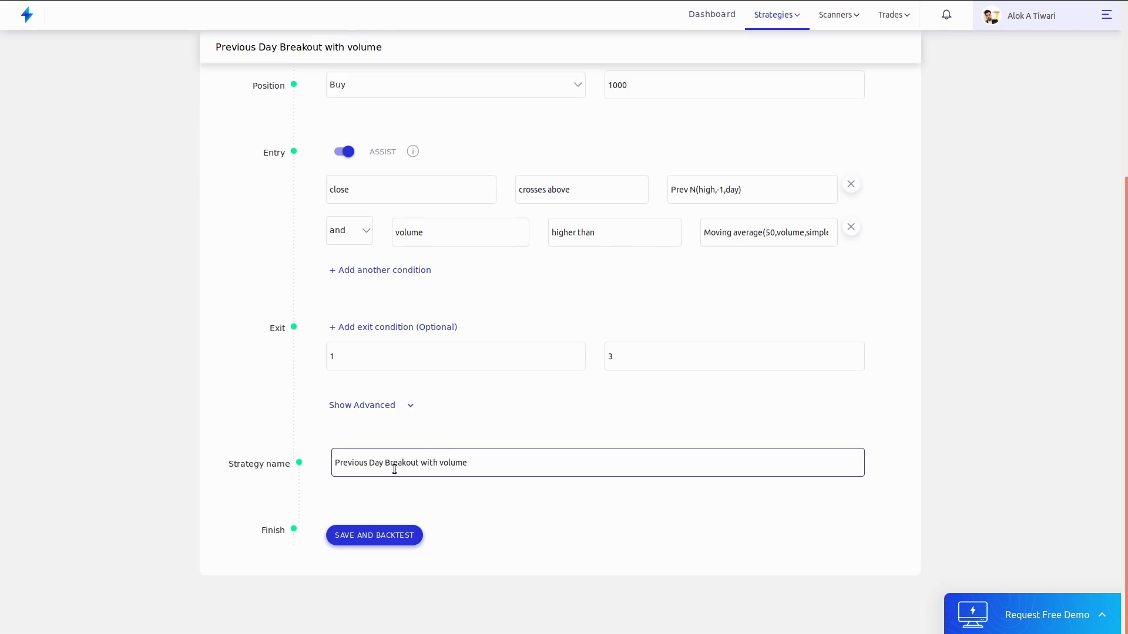
pyautogui.click(384, 463)
pyautogui.write('High')
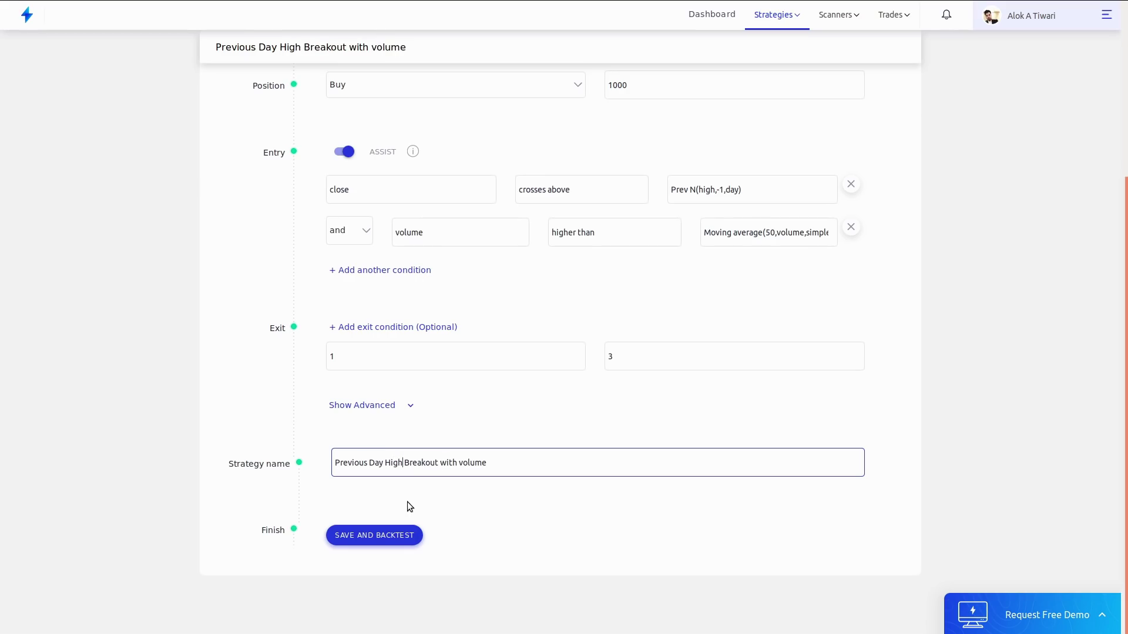
pyautogui.scroll(4, 407, 503)
pyautogui.scroll(-4, 408, 504)
pyautogui.click(370, 537)
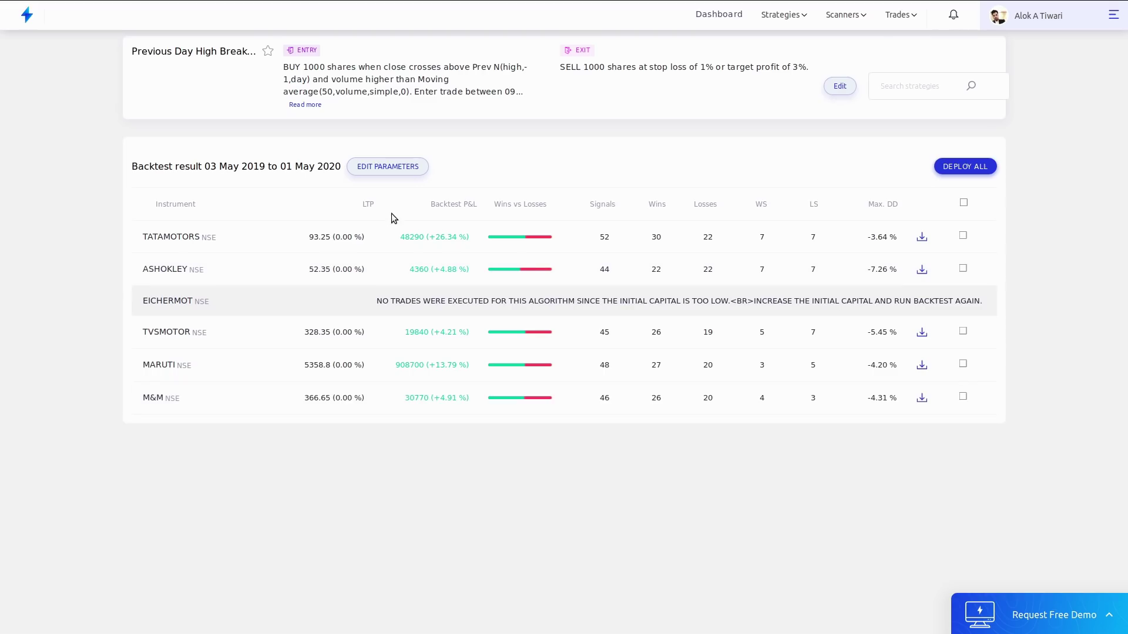
pyautogui.click(379, 166)
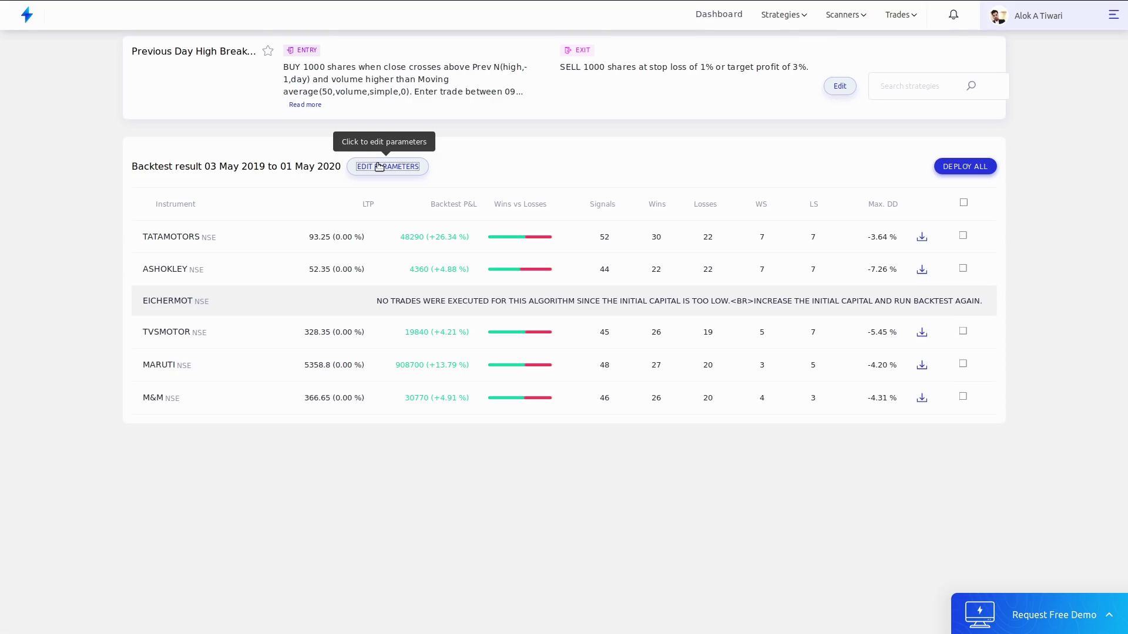
pyautogui.click(379, 167)
pyautogui.click(259, 184)
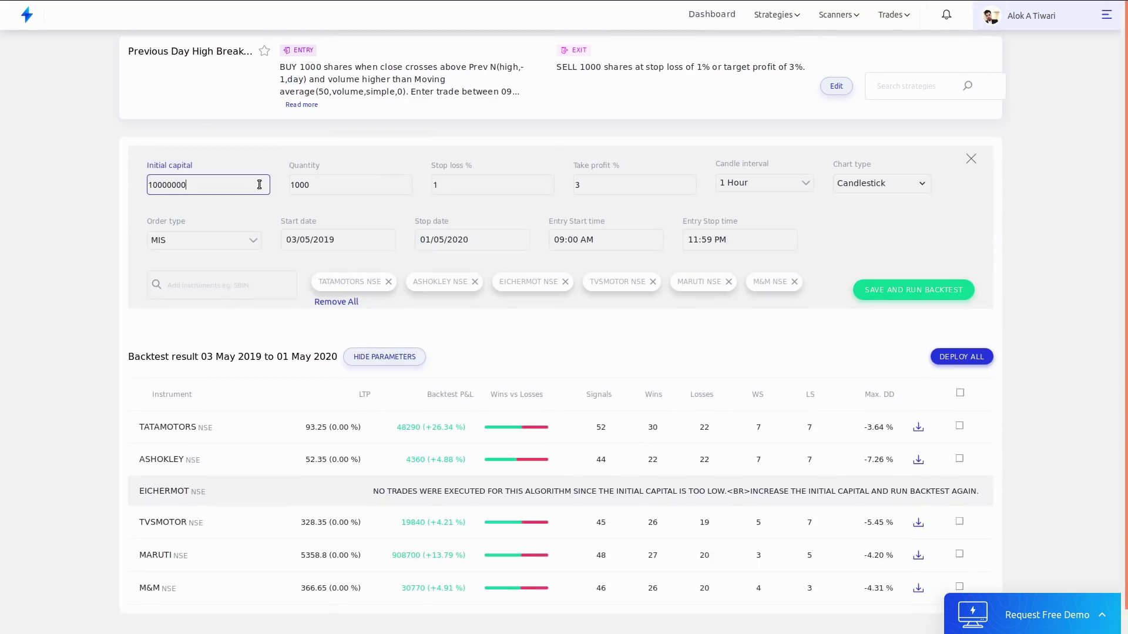
pyautogui.write('00')
pyautogui.scroll(-1, 557, 411)
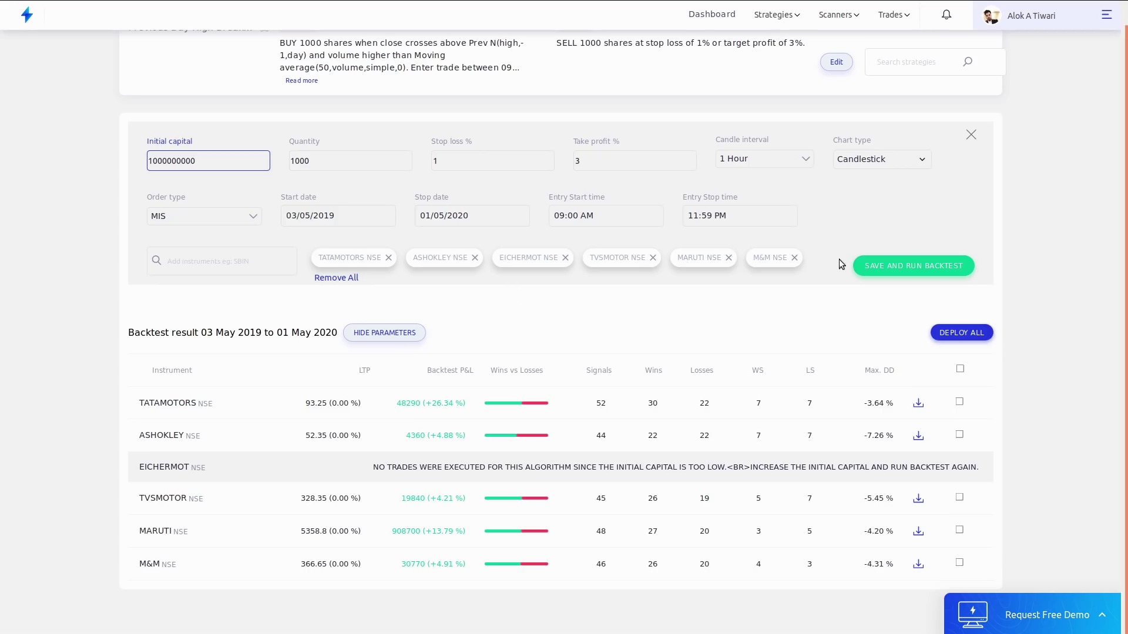
pyautogui.click(900, 266)
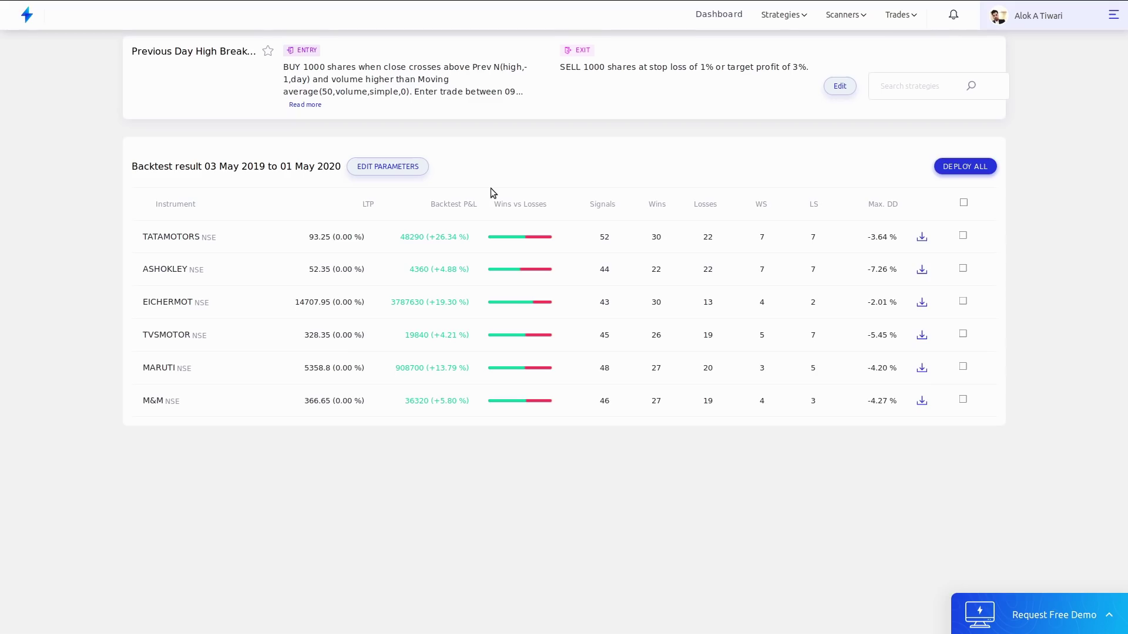
# - Examine EICHERMOT's detailed backtest result and transactions, and compare its profit with and without the brokerage adjustment
pyautogui.click(438, 300)
pyautogui.scroll(-2, 435, 296)
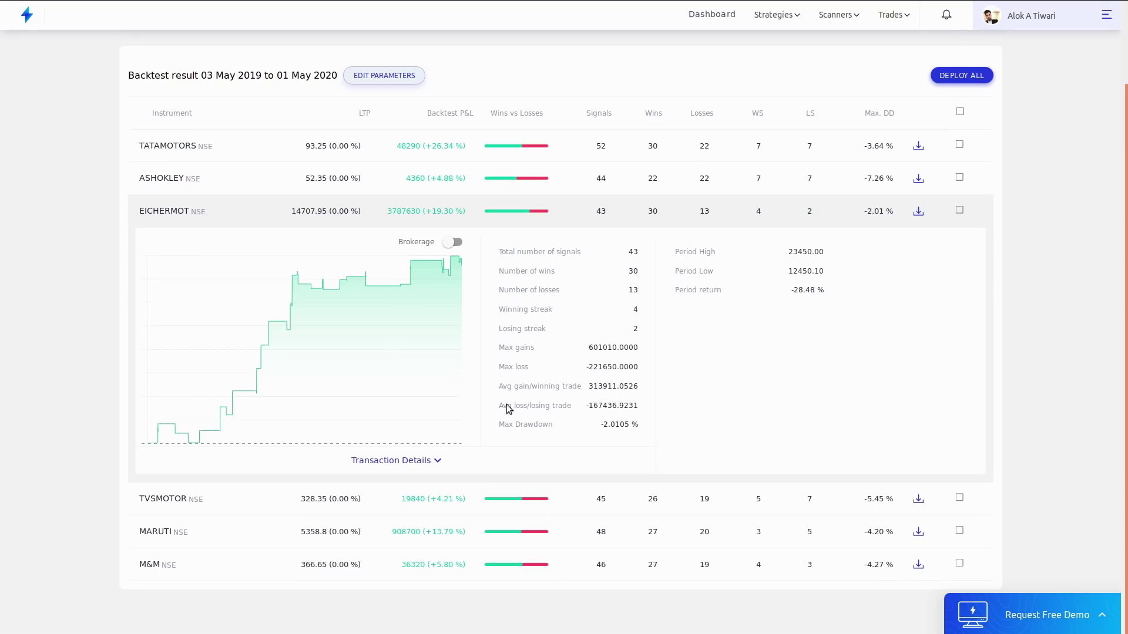
pyautogui.scroll(-12, 636, 396)
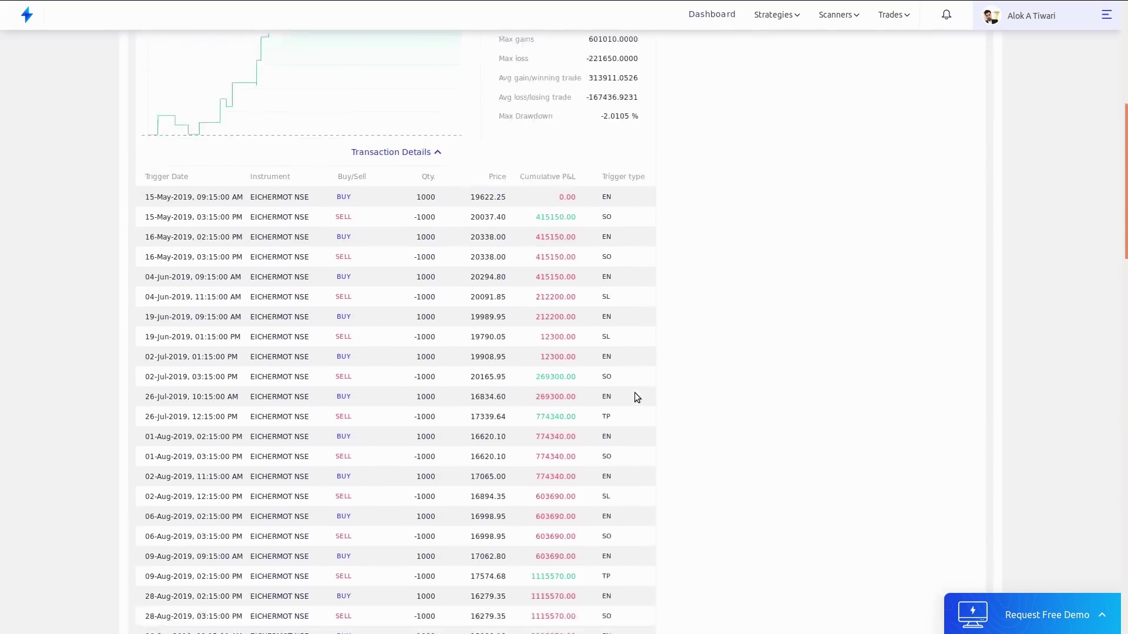
pyautogui.scroll(11, 635, 393)
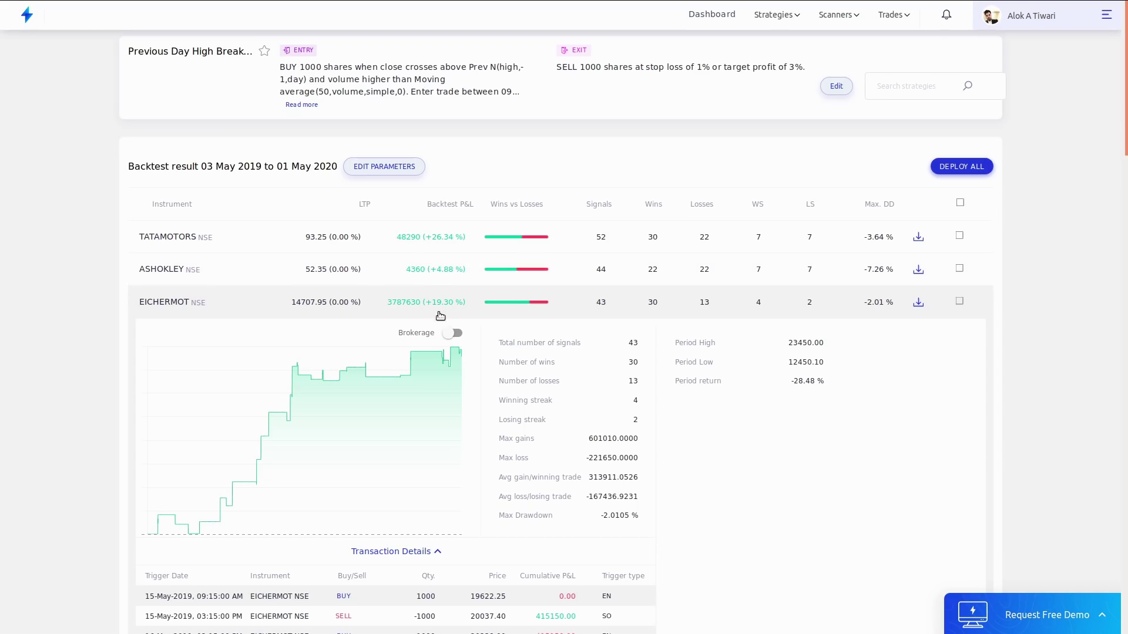
pyautogui.click(456, 337)
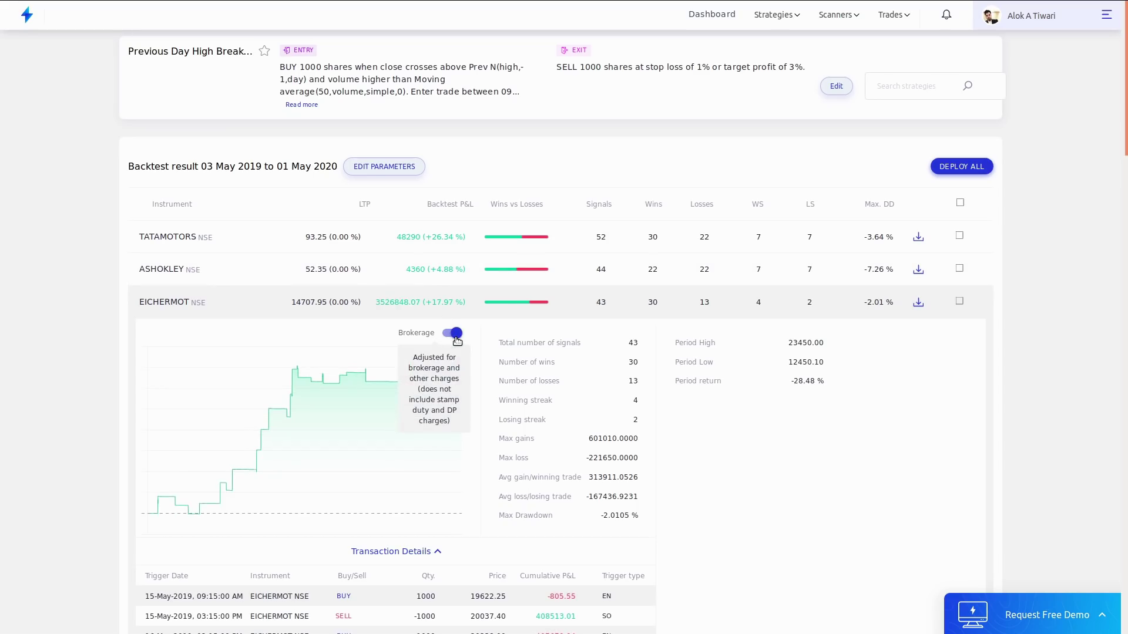
pyautogui.click(456, 337)
# - View TATAMOTORS's detailed backtest result, then collapse the TATAMOTORS and EICHERMOT details
pyautogui.click(405, 239)
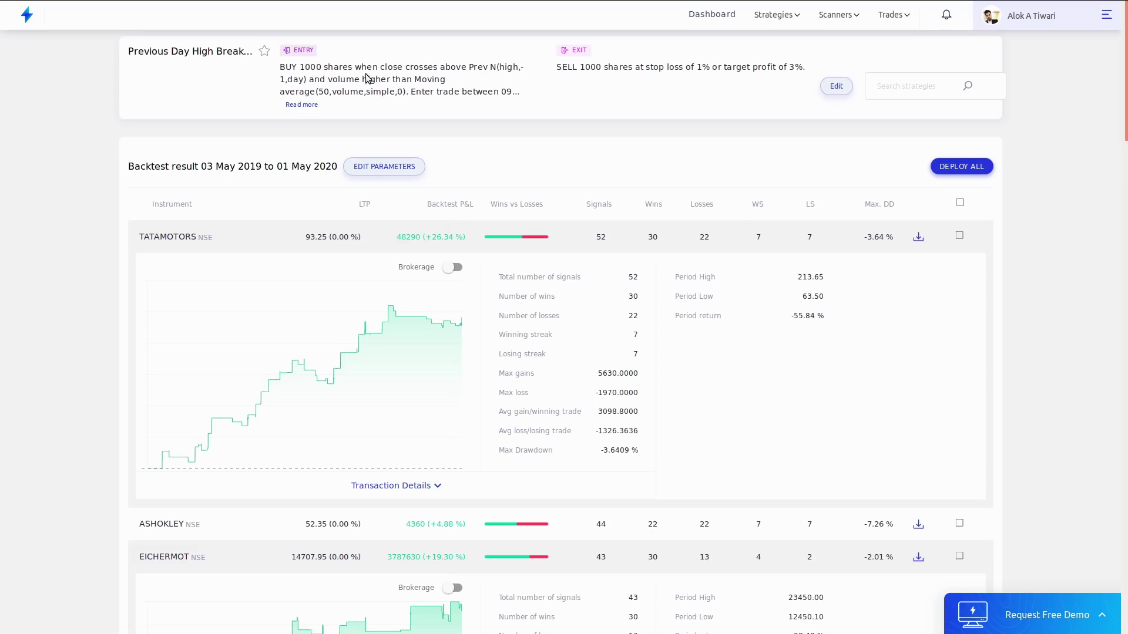
pyautogui.click(457, 237)
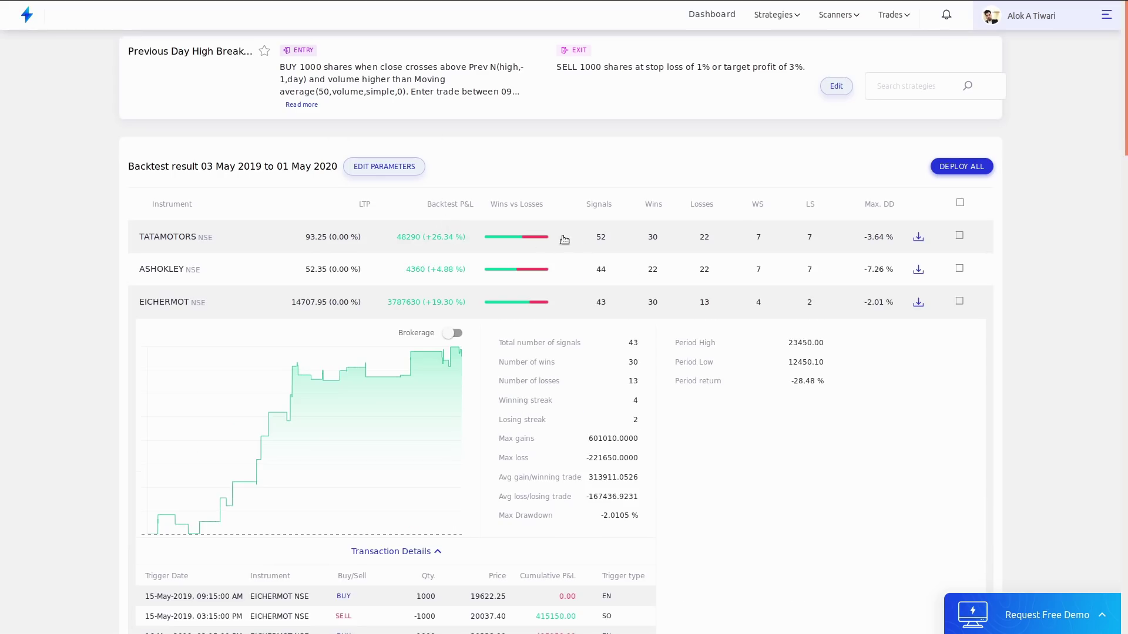
pyautogui.click(467, 307)
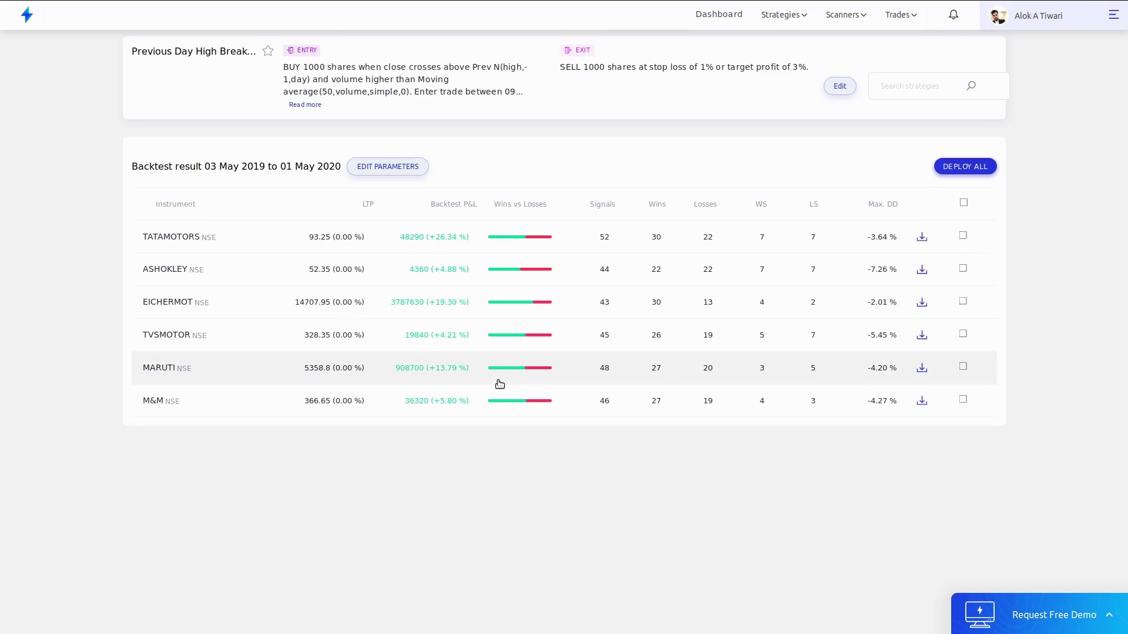
# - Switch to the Volume & Volume Indicators presentation and advance to the Conclusion slide
pyautogui.hotkey('alt', 'Tab')
pyautogui.press('`')
pyautogui.press('Right')
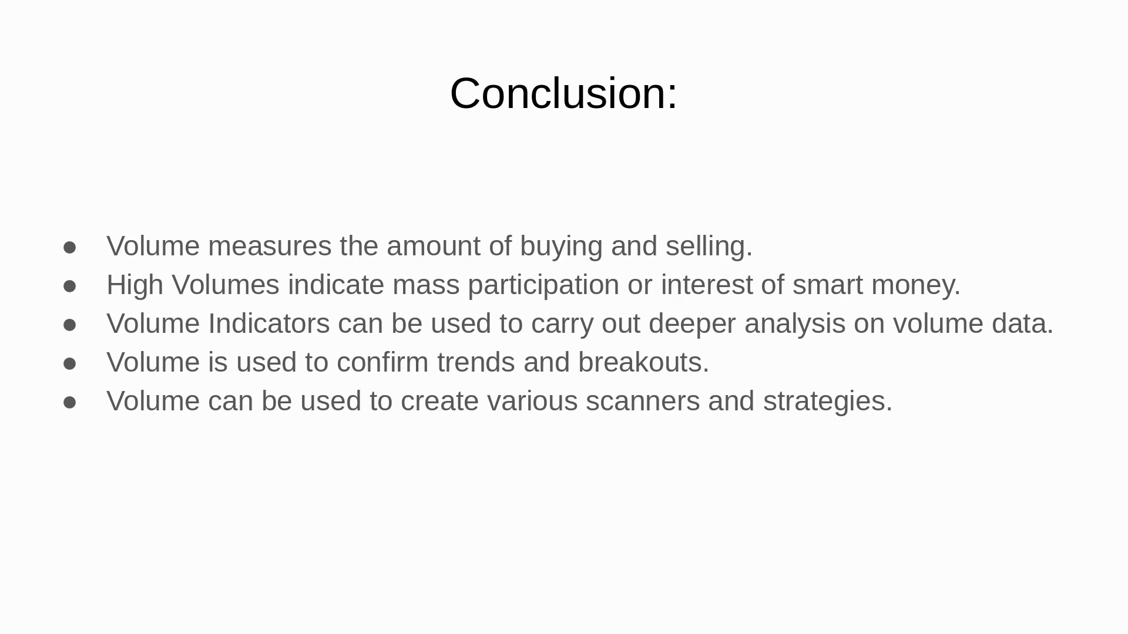